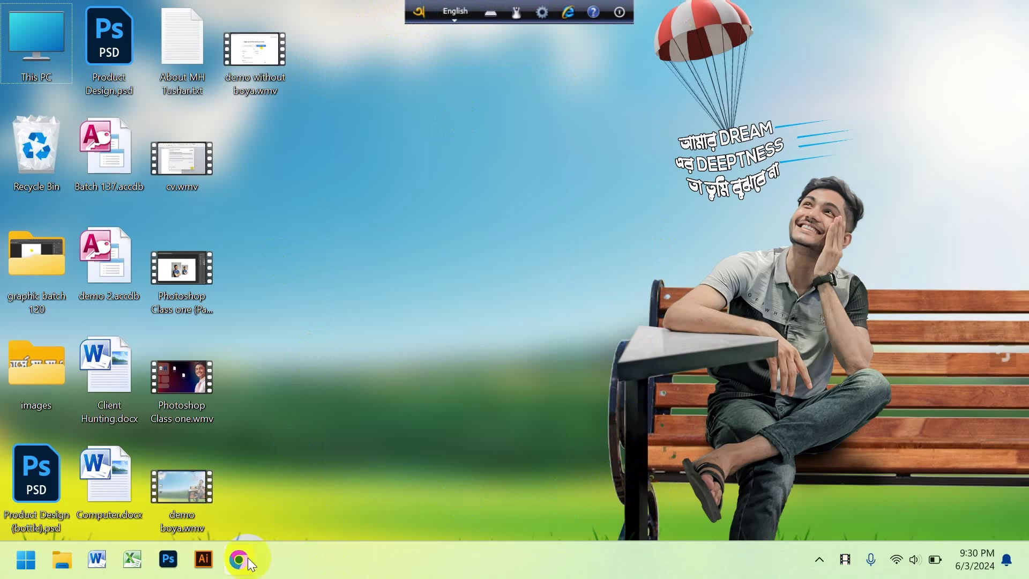
- Launch Chrome with the Digital Marketing profile and search Google for 'upwork'
left_click(238, 559)
left_click(337, 276)
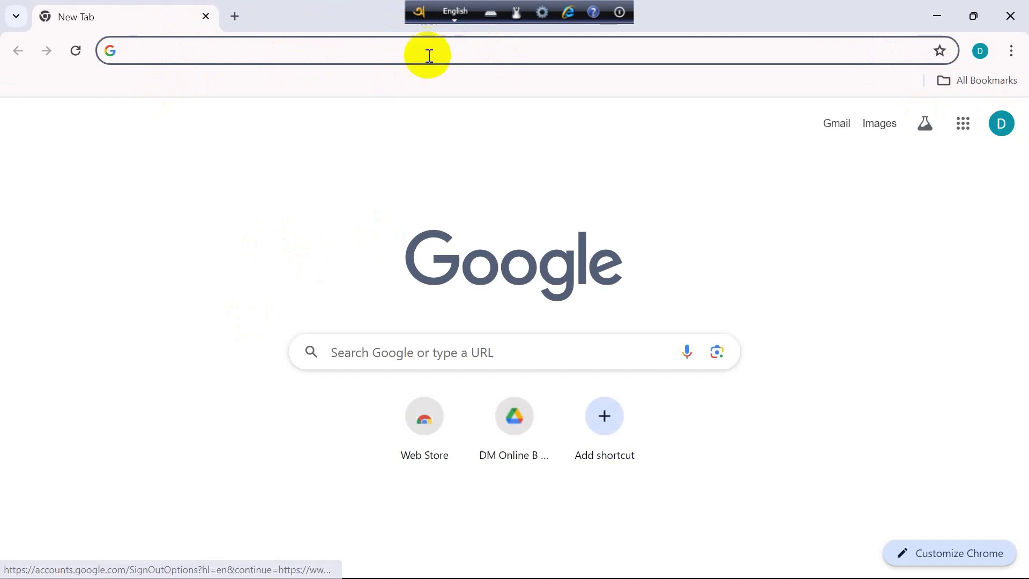
type("up")
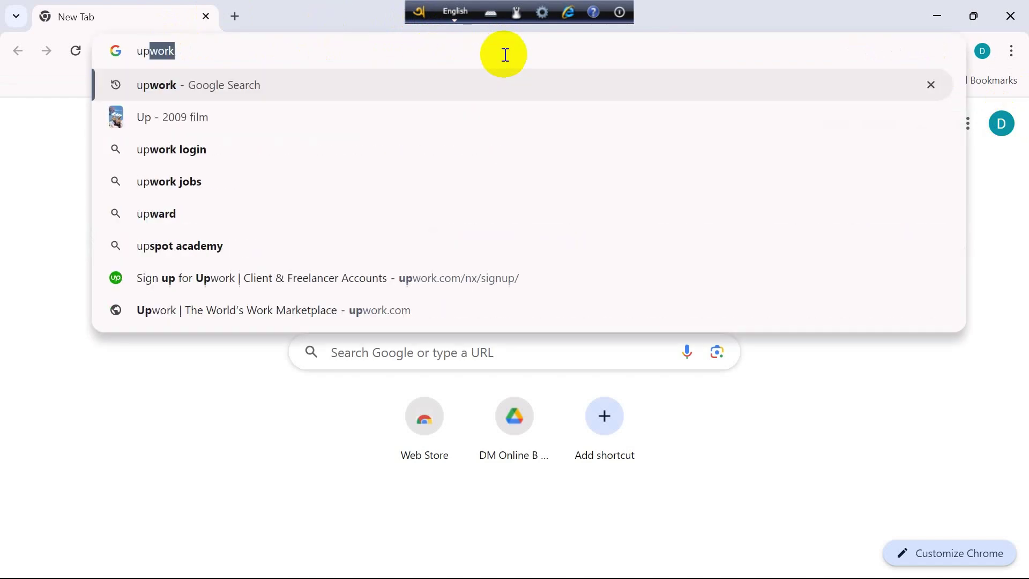
type("work")
key("Return")
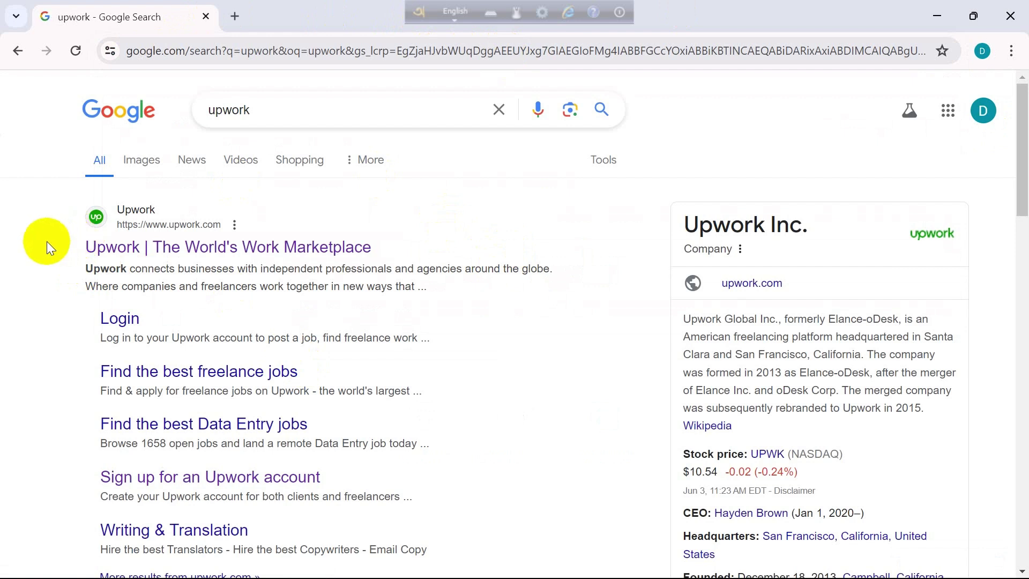
left_click_drag(47, 241, 413, 260)
left_click(493, 194)
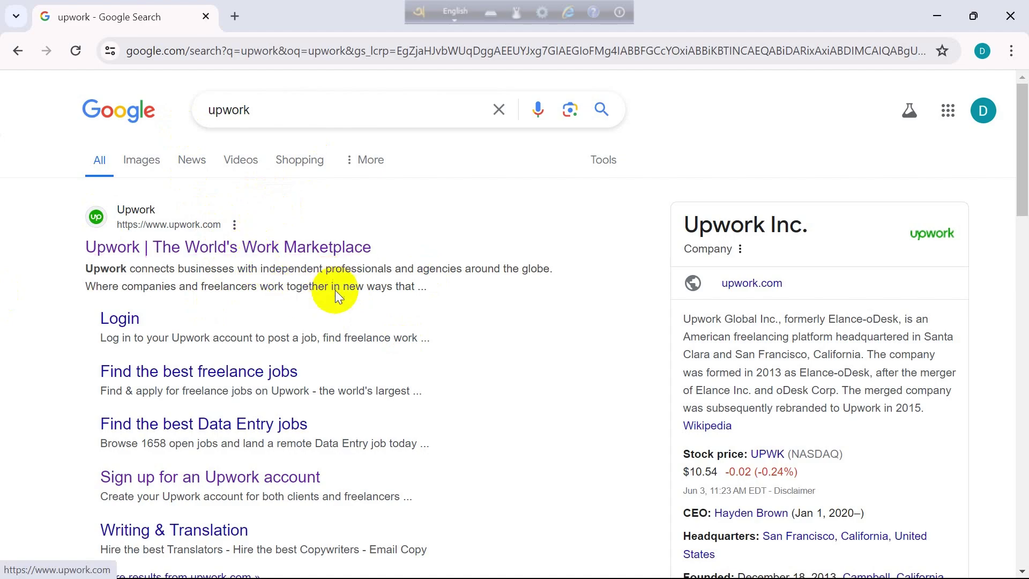
scroll(453, 331, "down", 5)
scroll(453, 331, "down", 12)
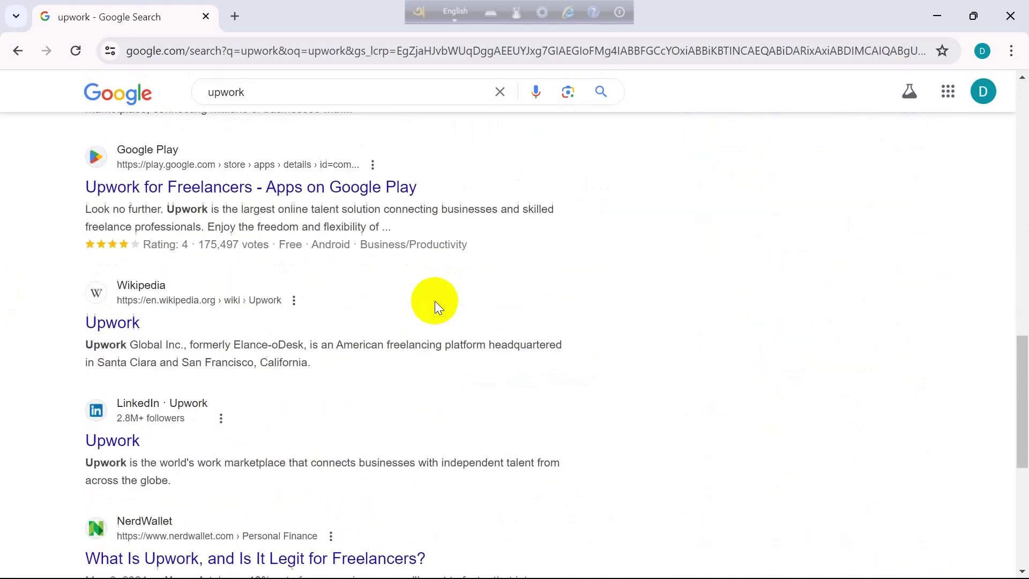
scroll(435, 300, "up", 3)
scroll(435, 301, "up", 14)
scroll(438, 305, "down", 11)
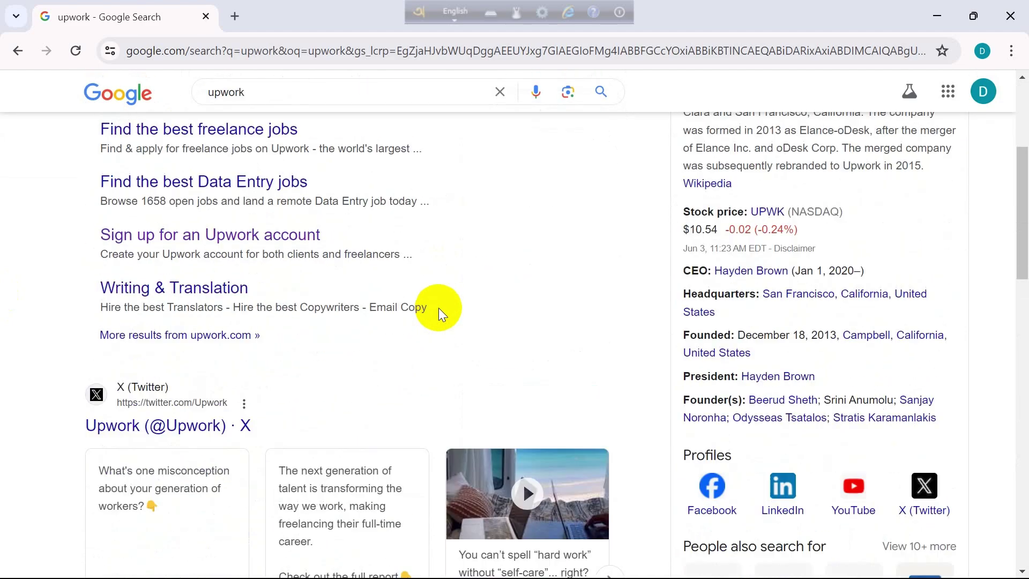
scroll(438, 307, "down", 7)
scroll(438, 308, "up", 11)
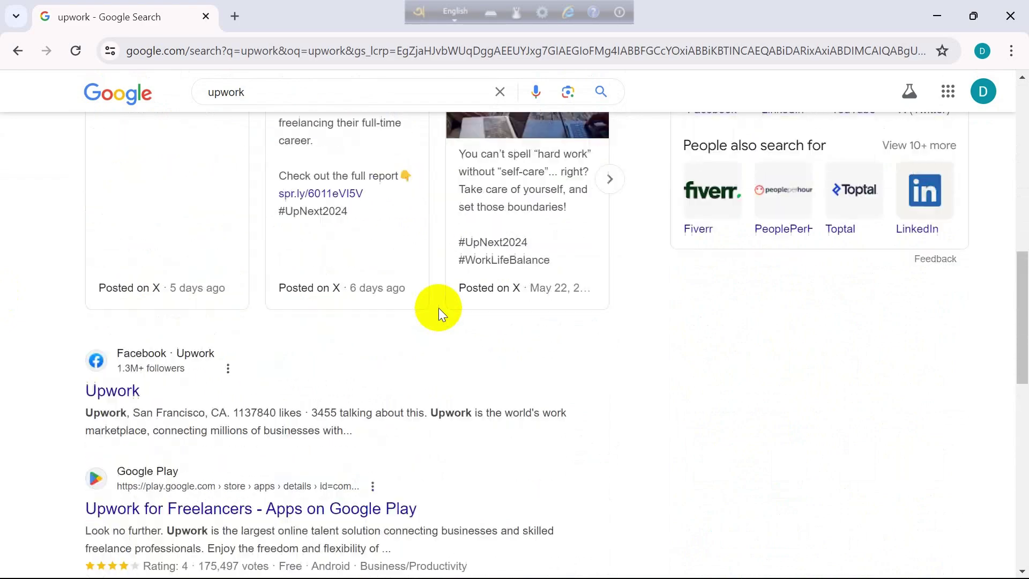
scroll(439, 307, "up", 9)
scroll(439, 308, "down", 9)
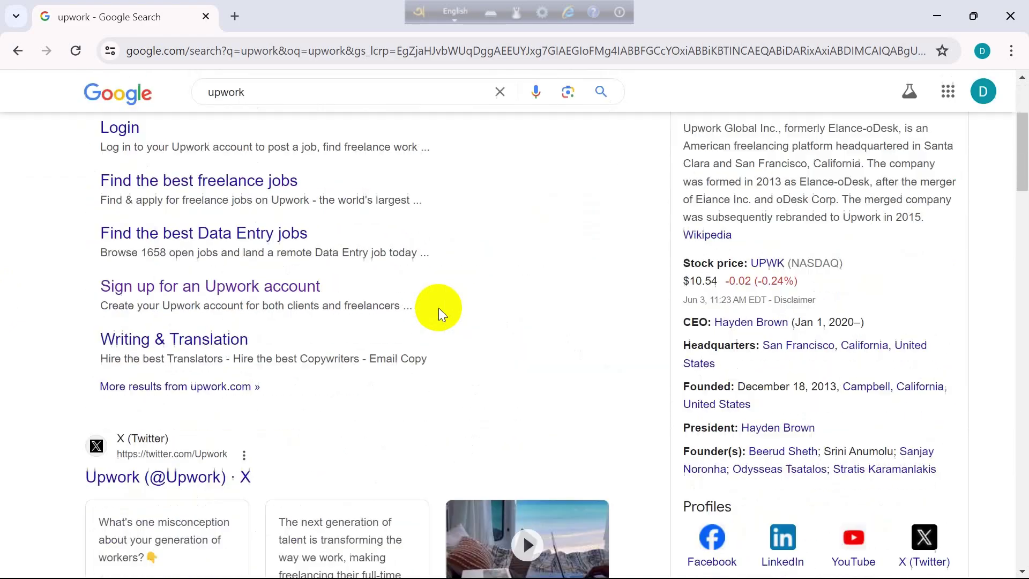
scroll(439, 308, "down", 12)
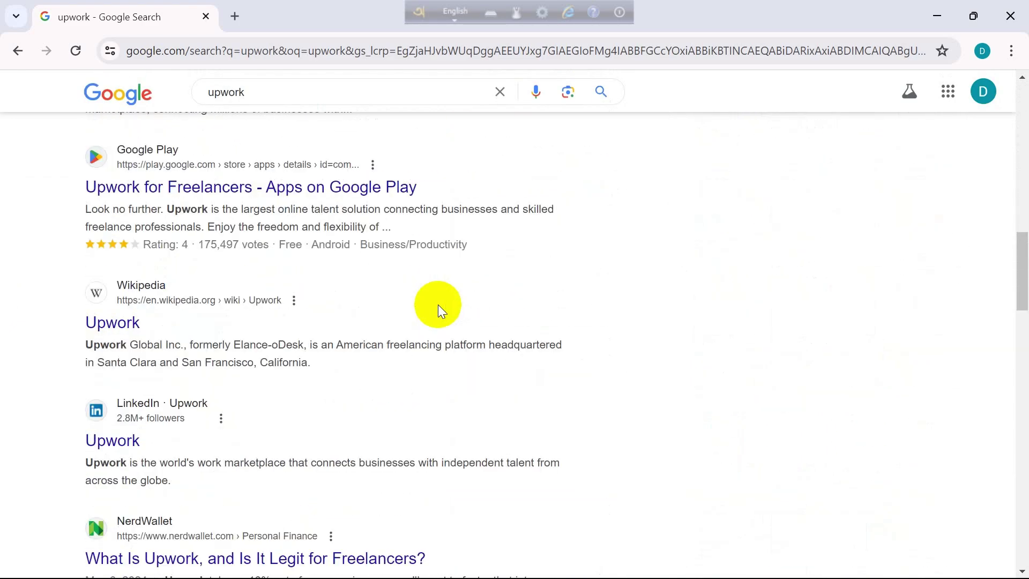
scroll(440, 303, "up", 20)
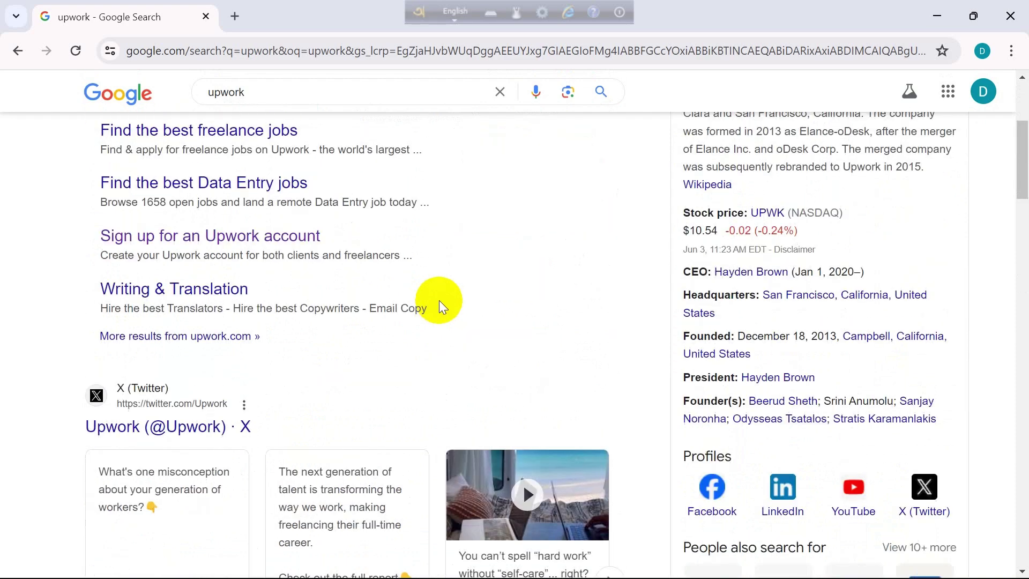
left_click_drag(410, 256, 50, 250)
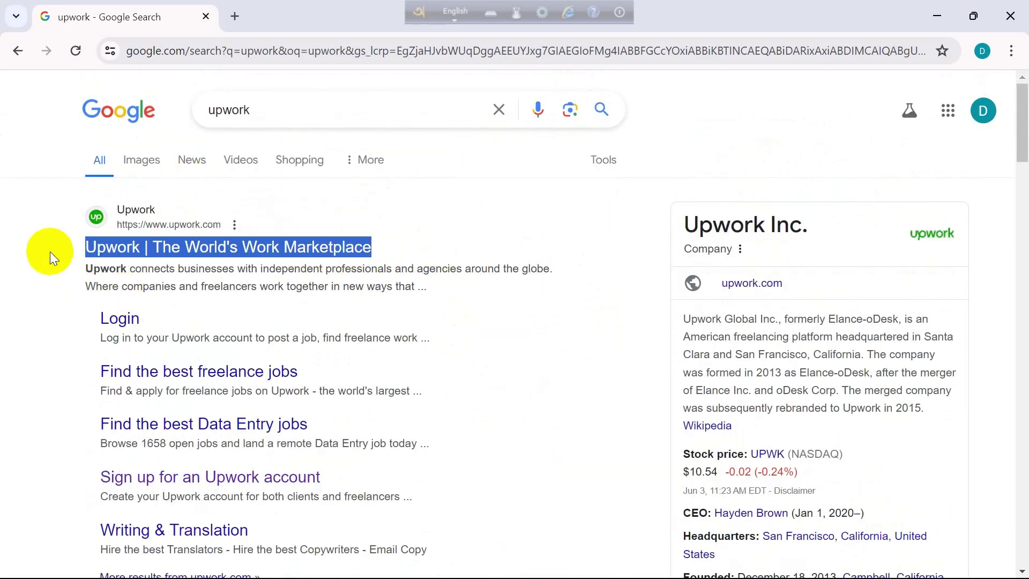
- Open Upwork from the top search result, go to Sign up and pick 'I'm a freelancer, looking for work'
left_click(603, 345)
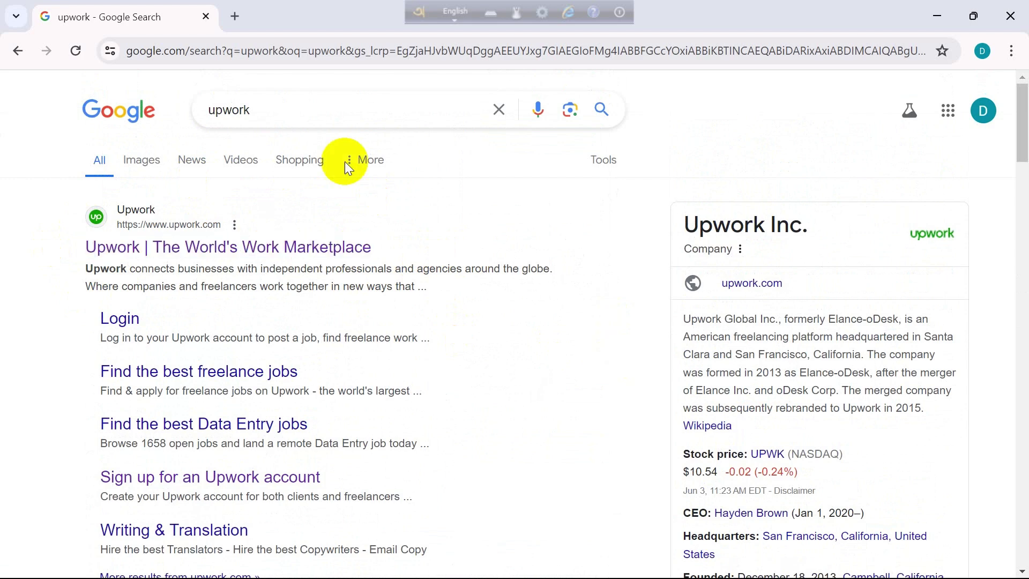
left_click(210, 251)
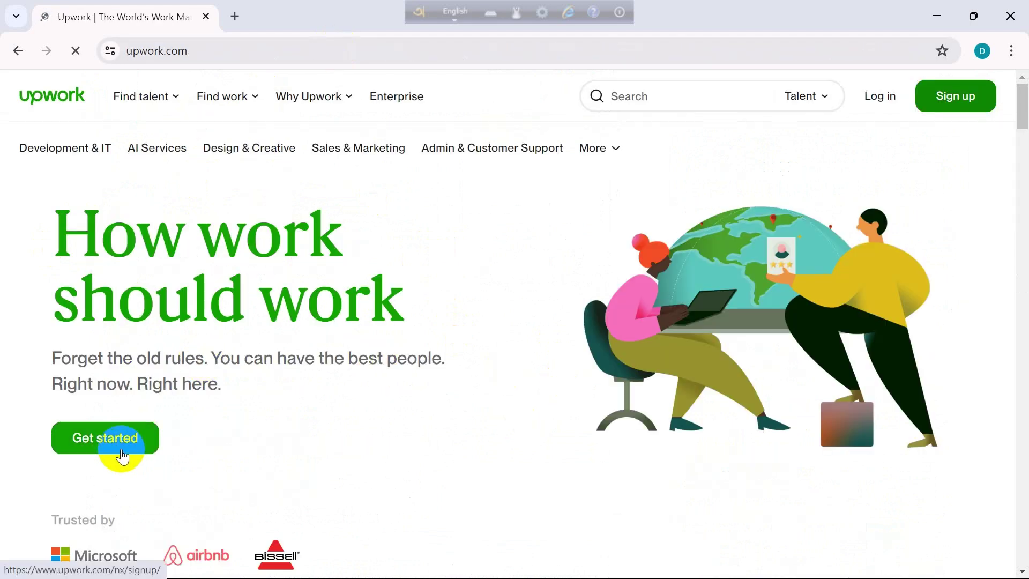
left_click(975, 103)
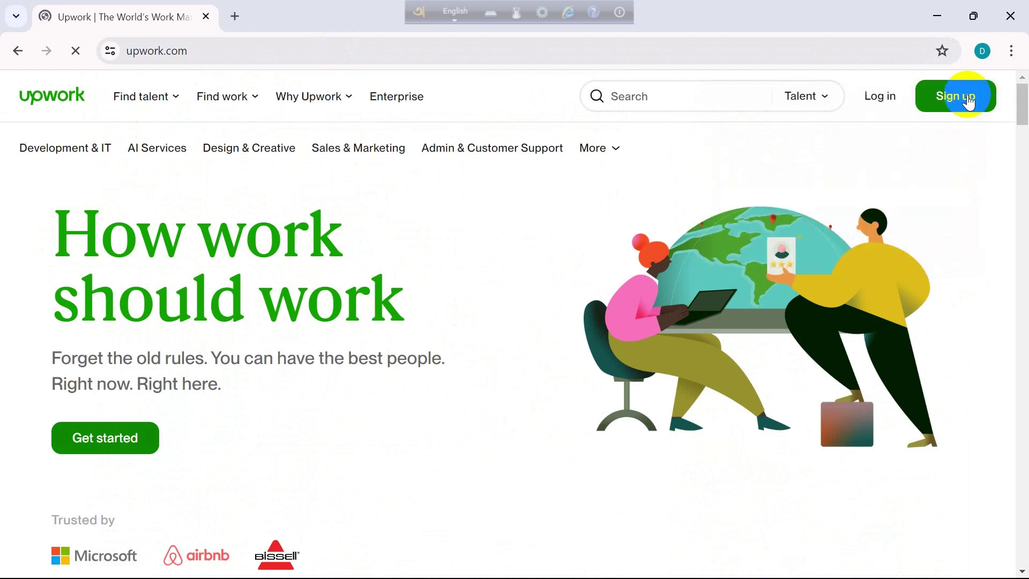
left_click(104, 441)
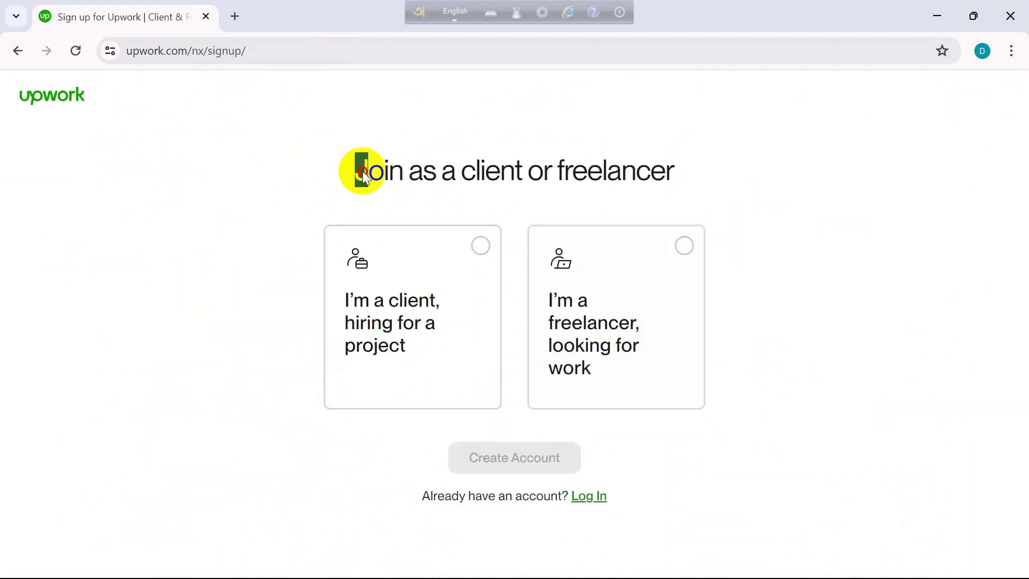
left_click_drag(363, 172, 691, 192)
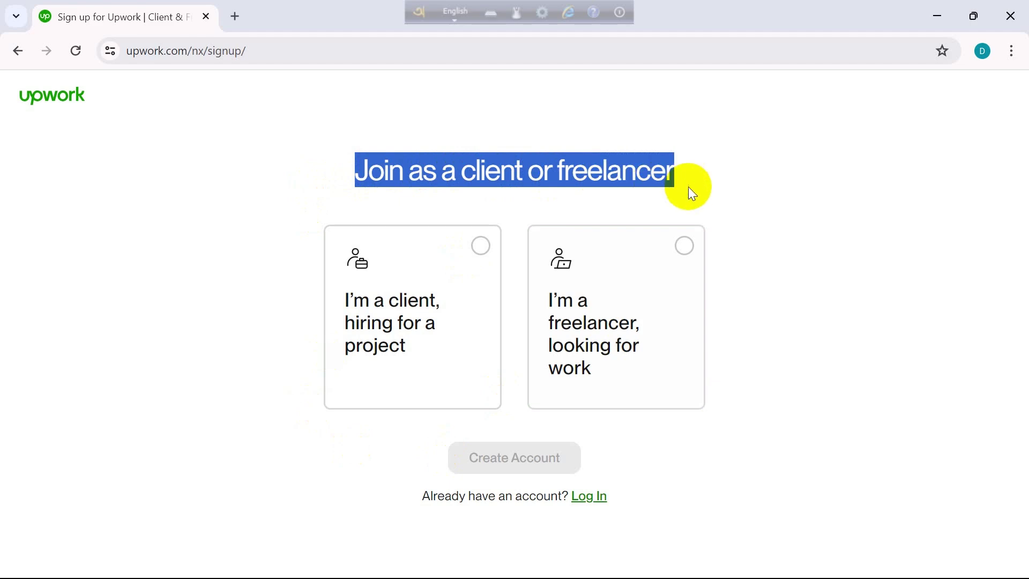
left_click(697, 185)
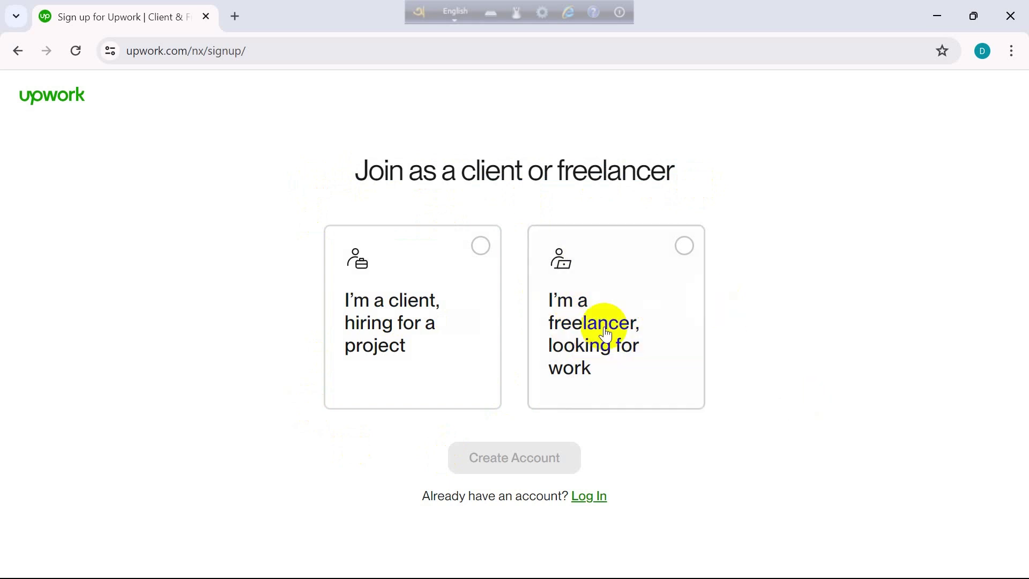
left_click(685, 246)
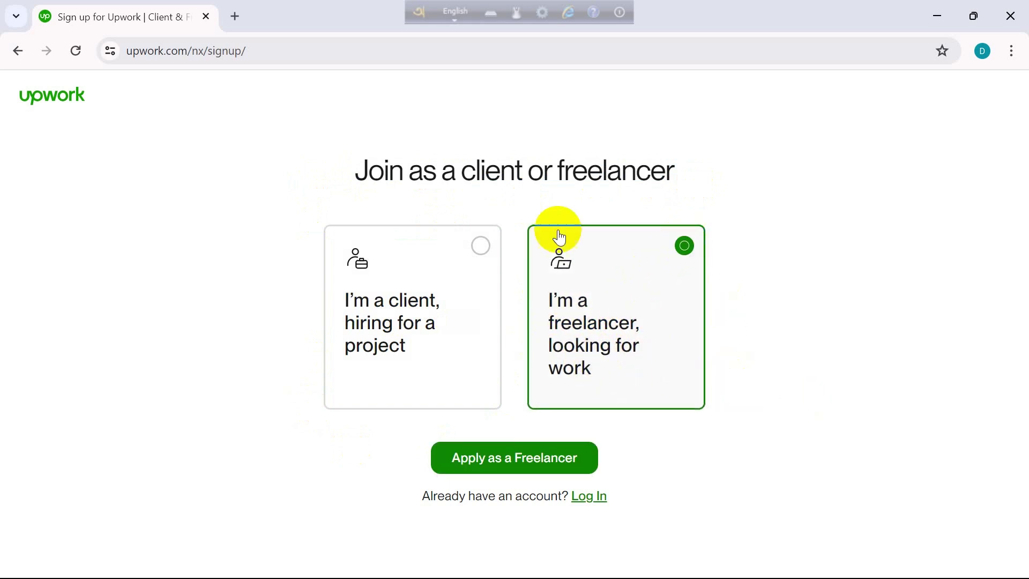
- Continue to the freelancer sign-up form and check which account Chrome is signed into
left_click(513, 461)
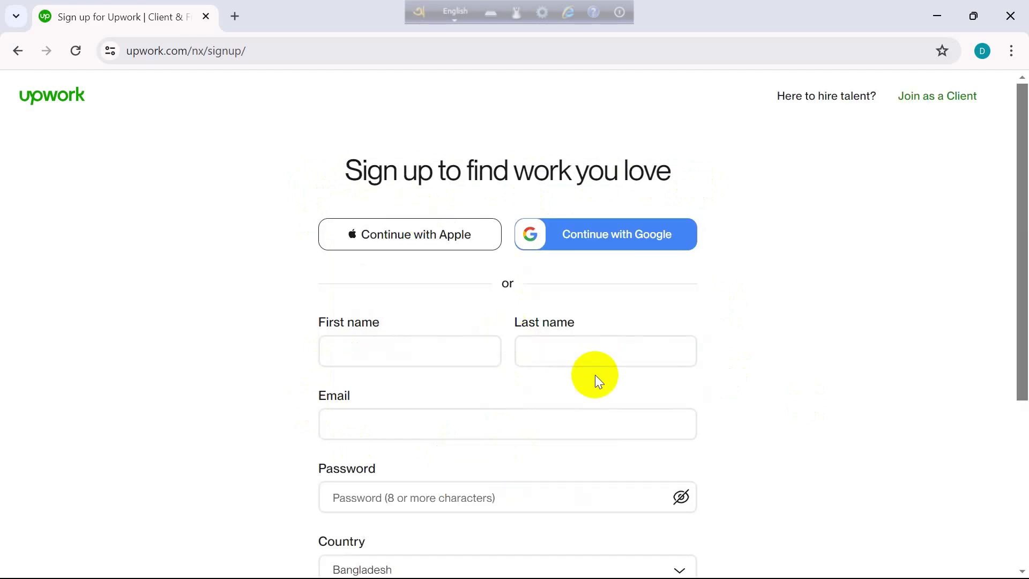
scroll(498, 355, "down", 2)
scroll(397, 282, "up", 2)
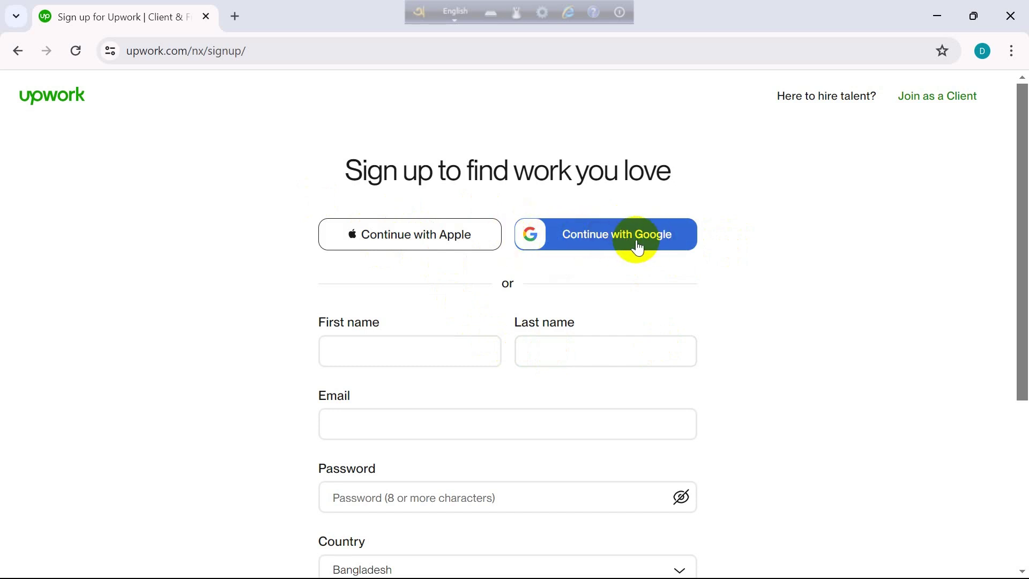
left_click(981, 52)
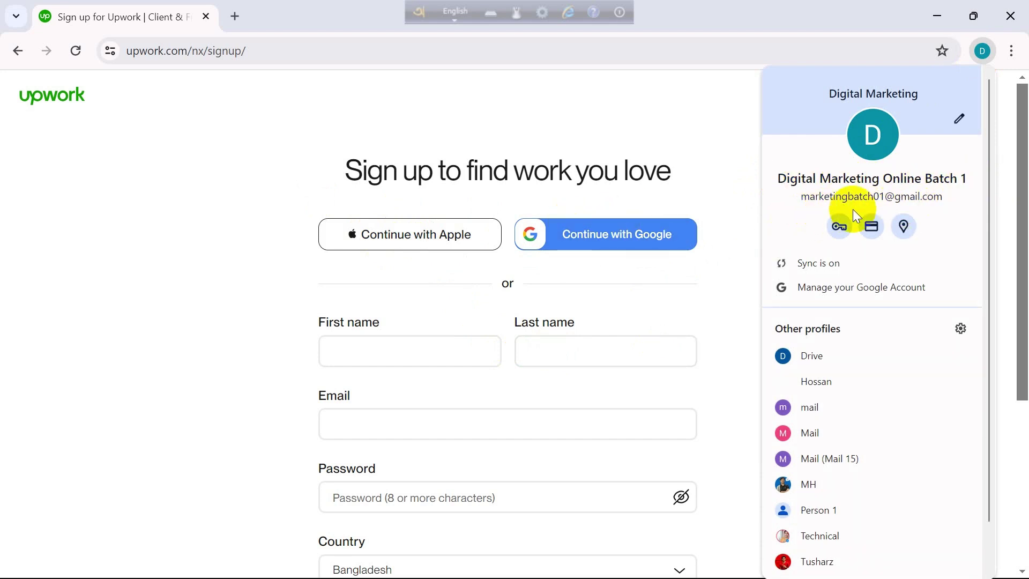
left_click(711, 111)
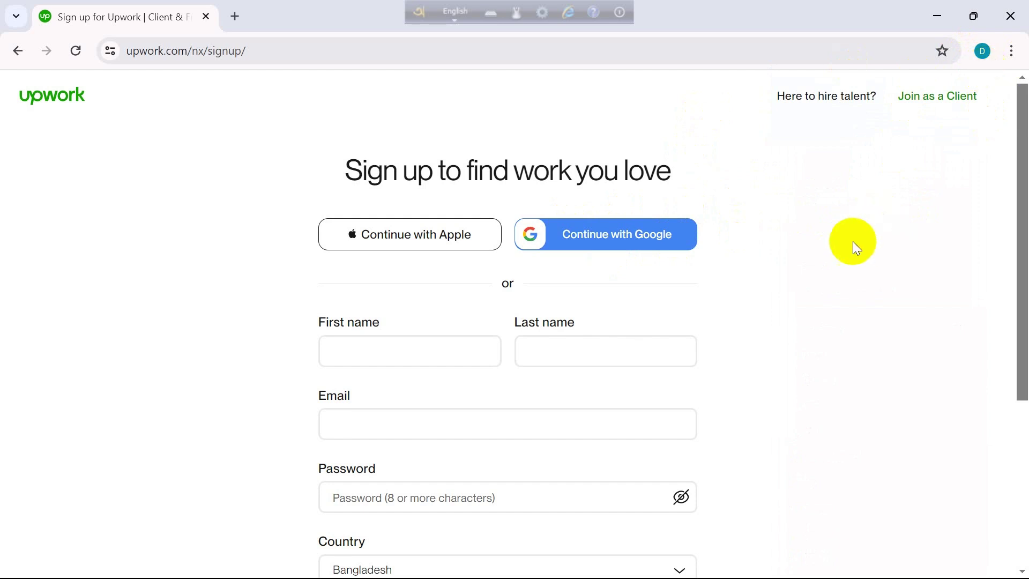
- Step through the name, email and password fields and attempt Create my account, which flags the missing password
scroll(706, 347, "down", 2)
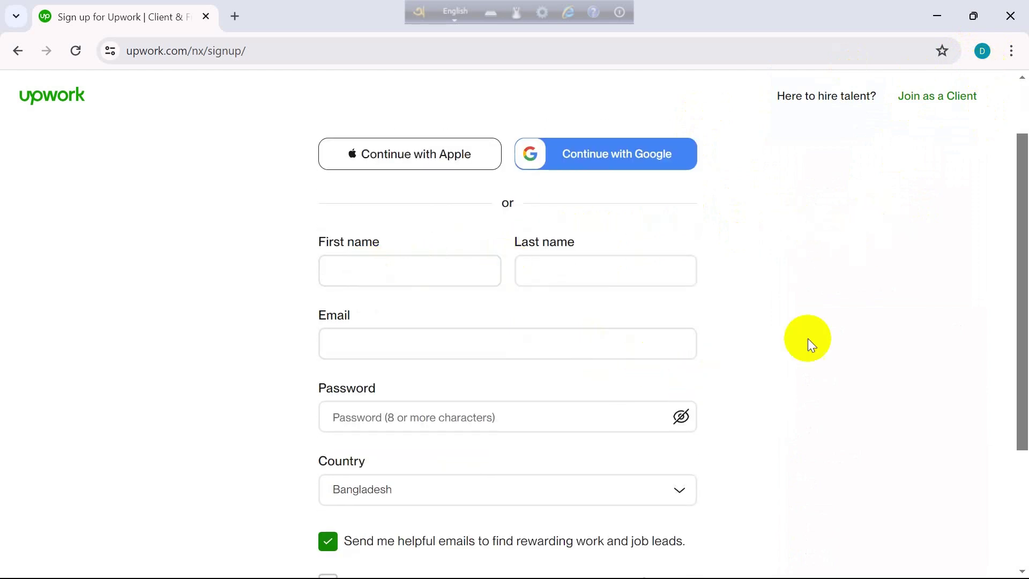
scroll(793, 338, "down", 2)
scroll(512, 317, "up", 2)
left_click(402, 272)
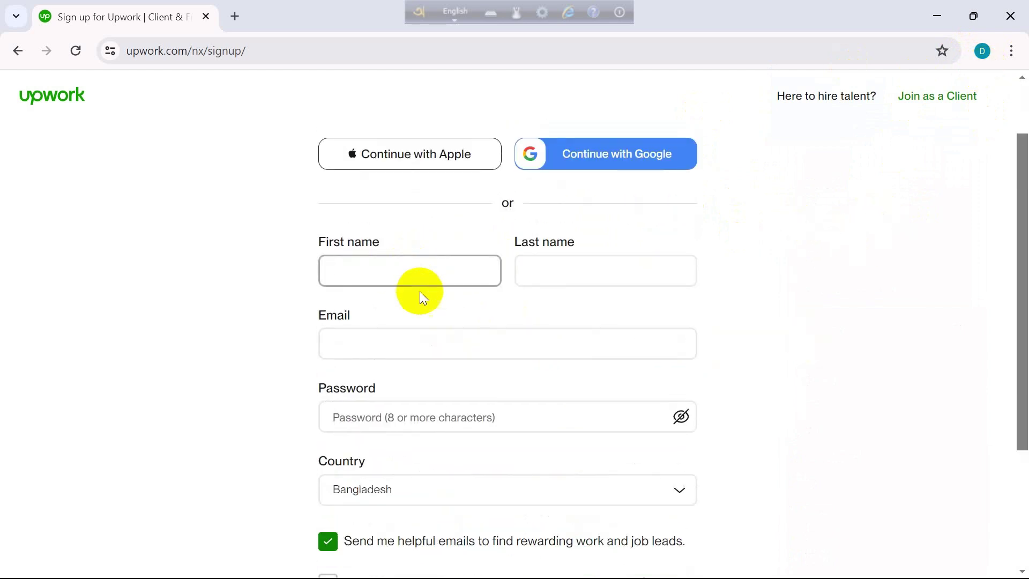
left_click(557, 277)
left_click(457, 344)
left_click(459, 418)
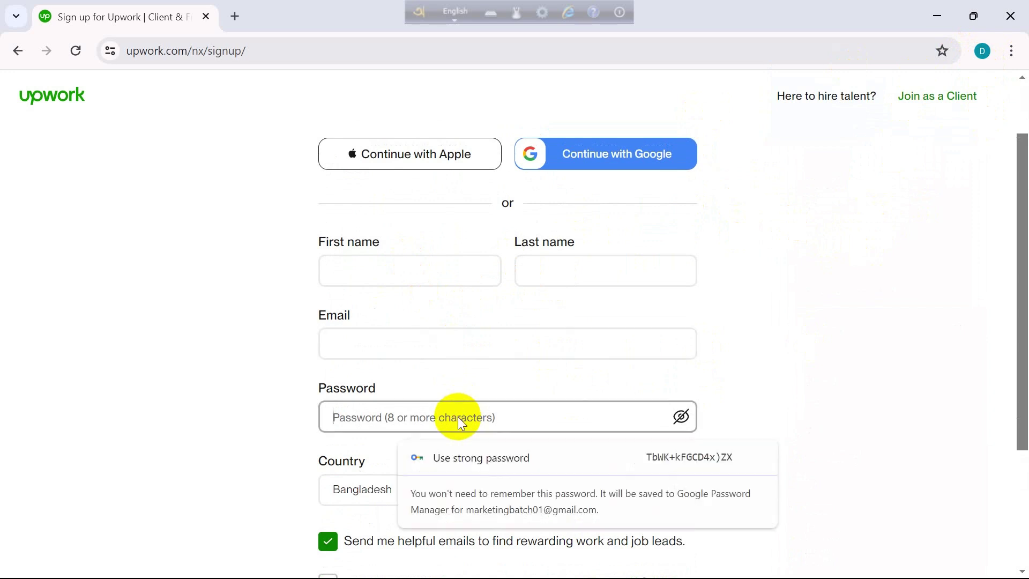
scroll(248, 459, "down", 3)
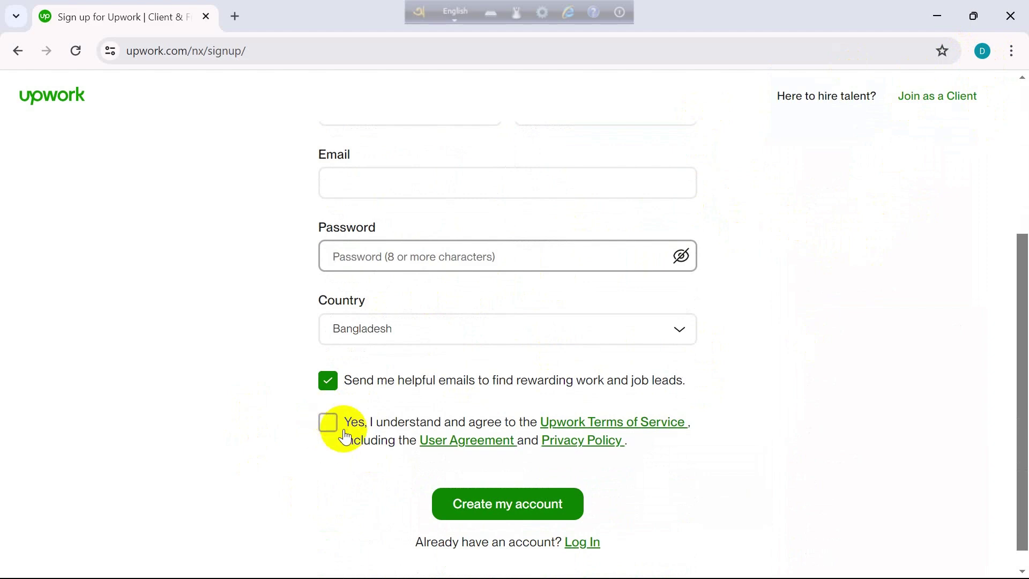
left_click(458, 505)
left_click(429, 355)
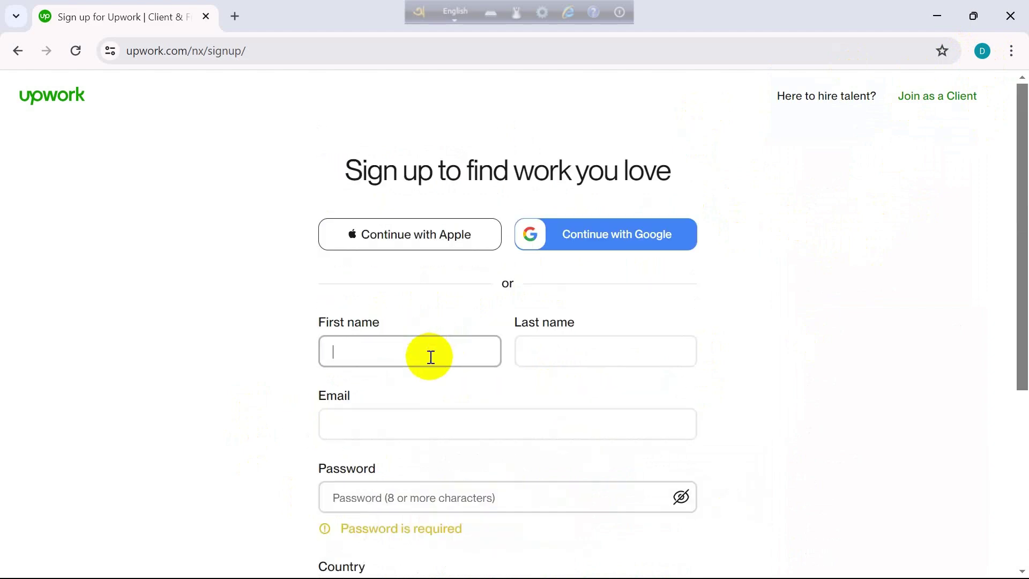
left_click(590, 359)
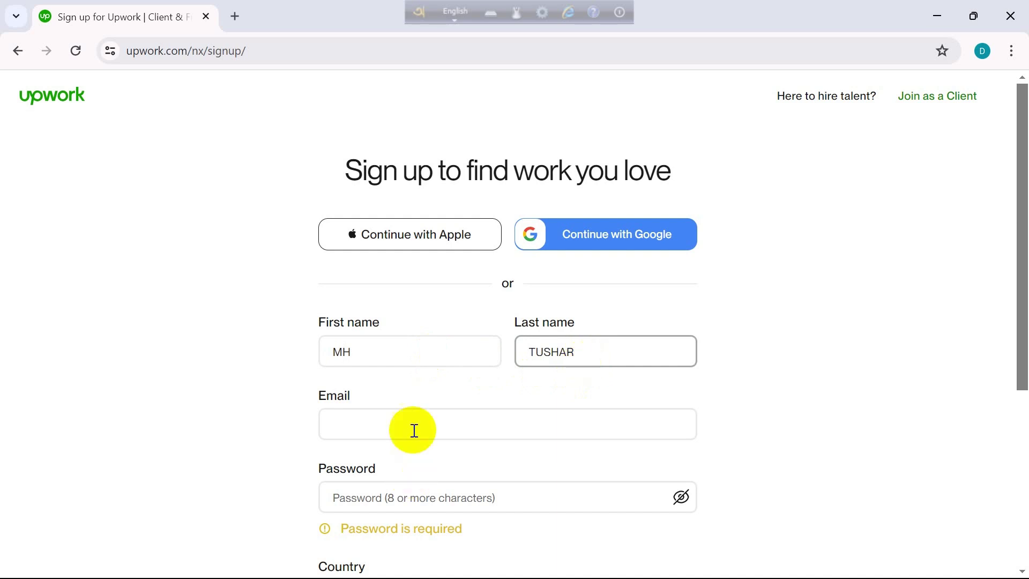
left_click(419, 414)
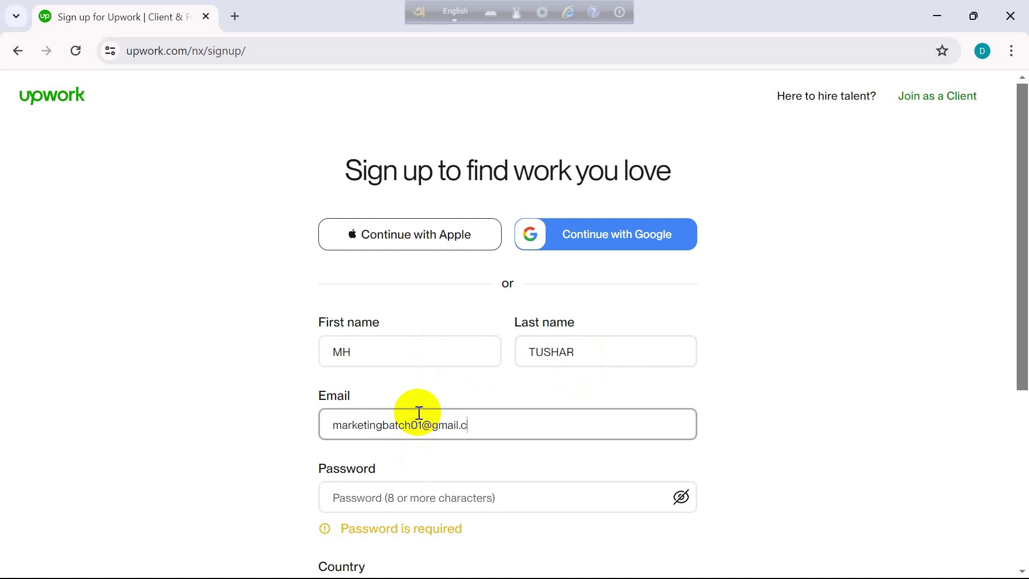
left_click(532, 513)
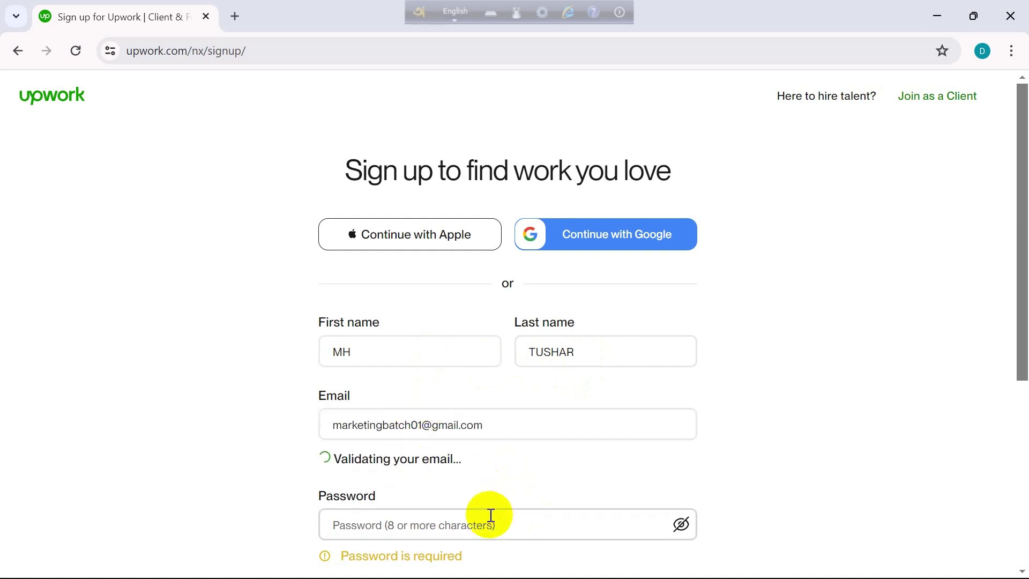
left_click(489, 495)
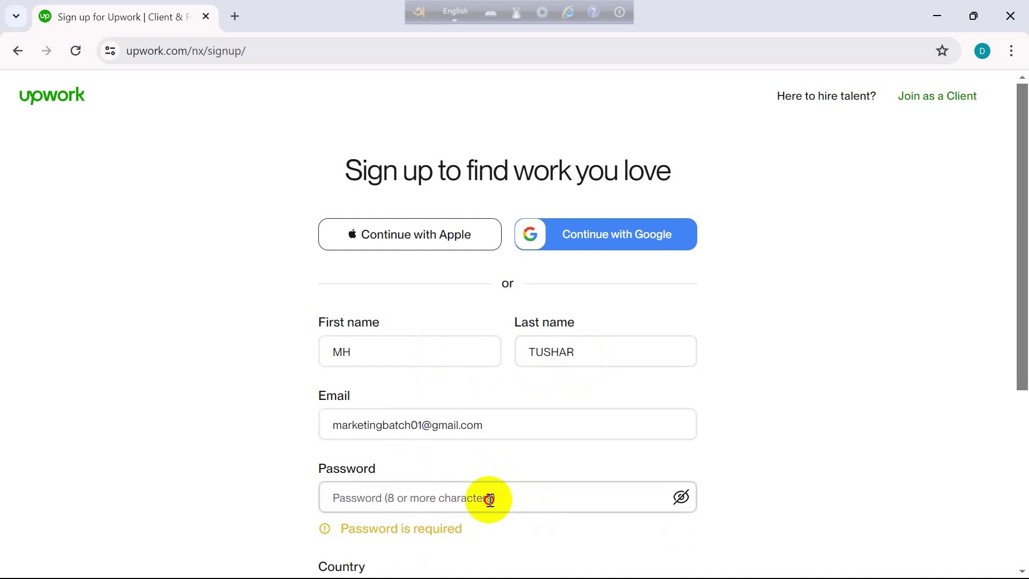
left_click(340, 429)
mouse_move(340, 430)
left_mouse_down()
mouse_move(537, 438)
mouse_move(368, 398)
mouse_move(356, 423)
left_mouse_up()
left_click(531, 430)
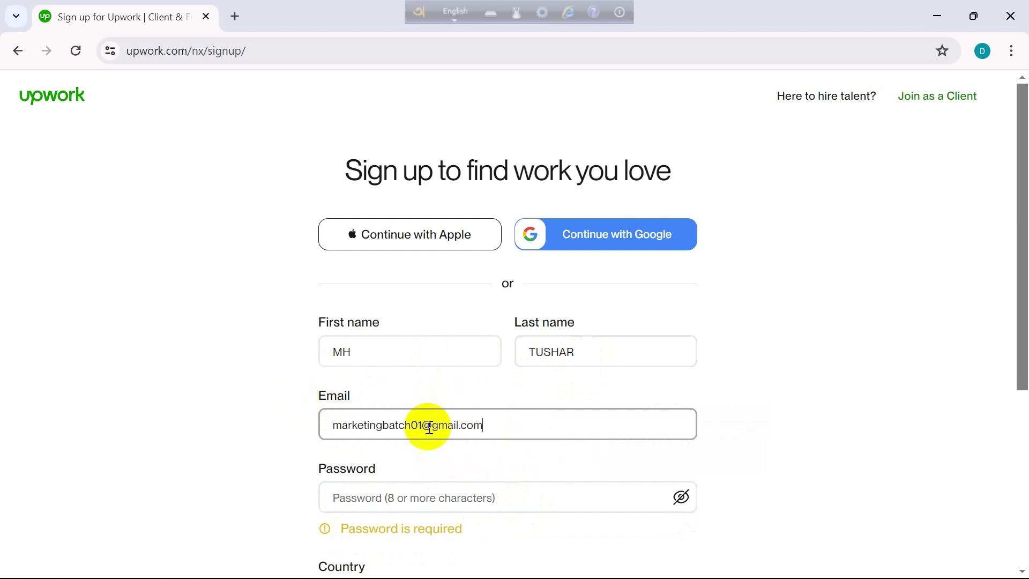
left_click_drag(510, 420, 309, 420)
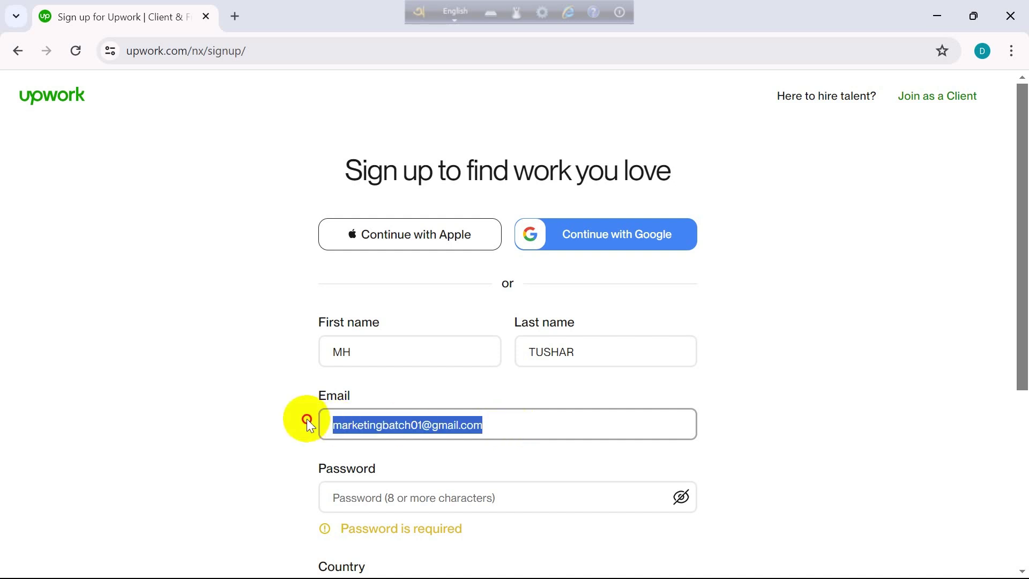
left_click(541, 432)
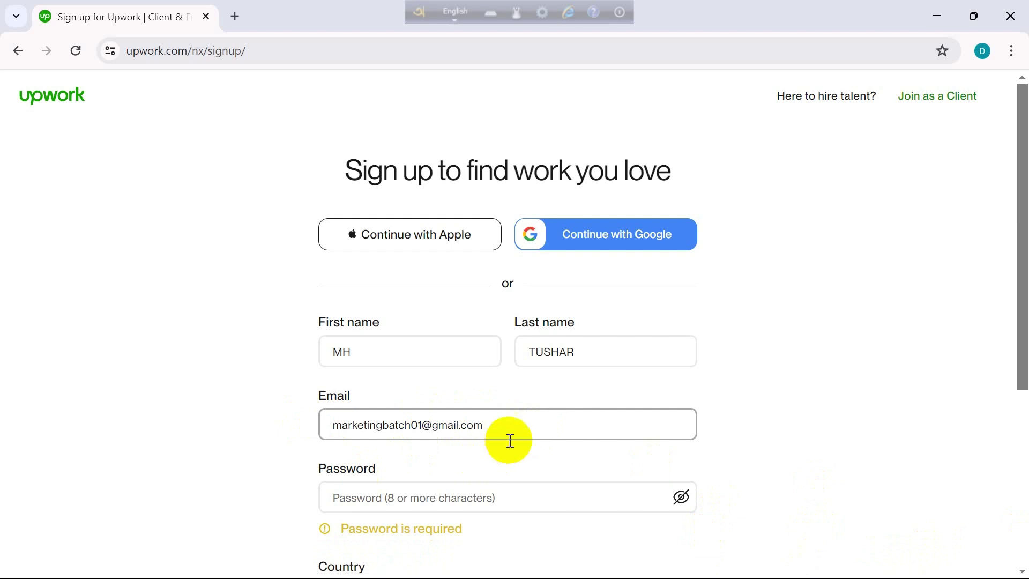
- Enter a password and append extra characters after checking the password requirement hint
left_click(471, 498)
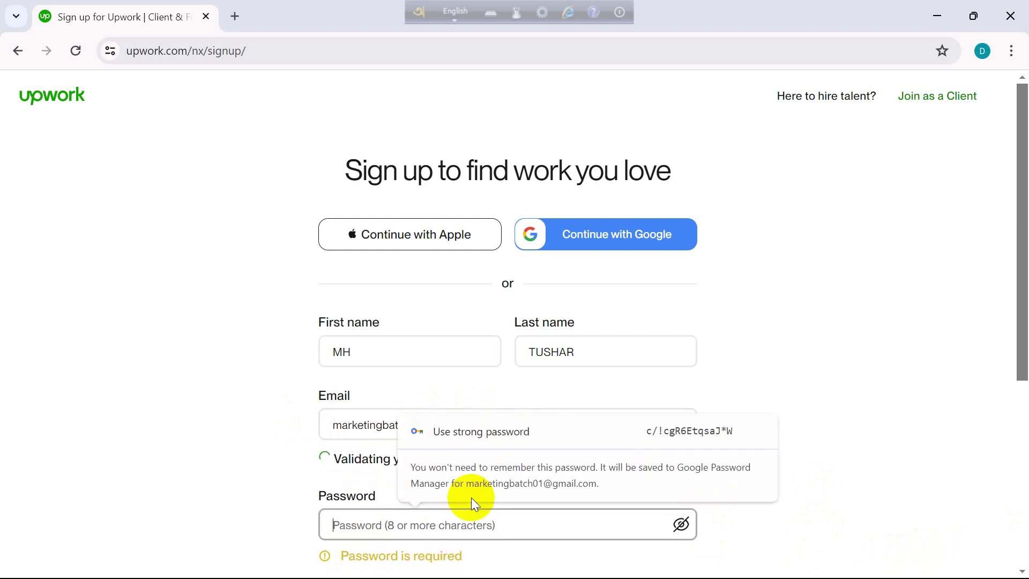
type("Ma•••••••")
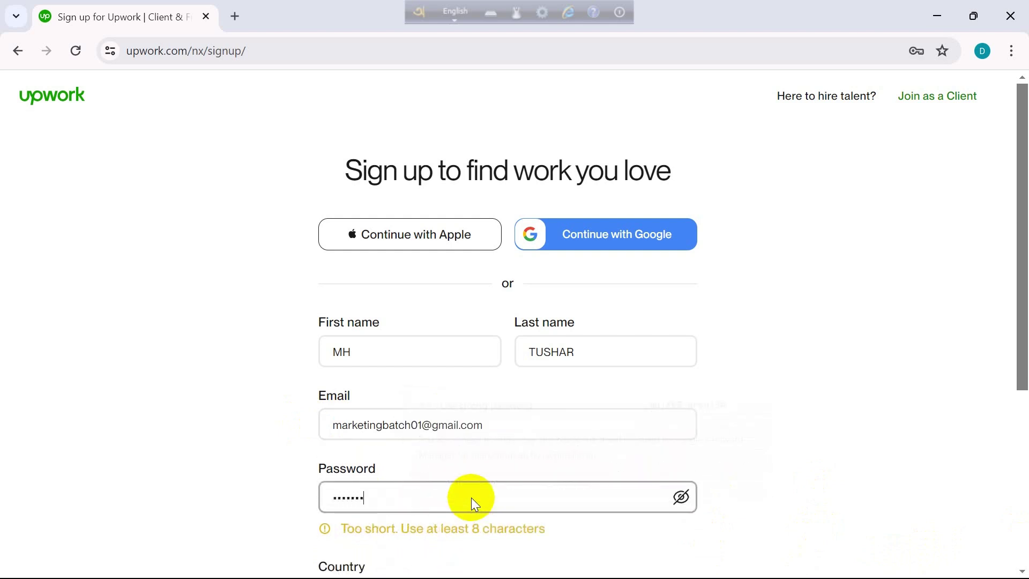
type("•••••")
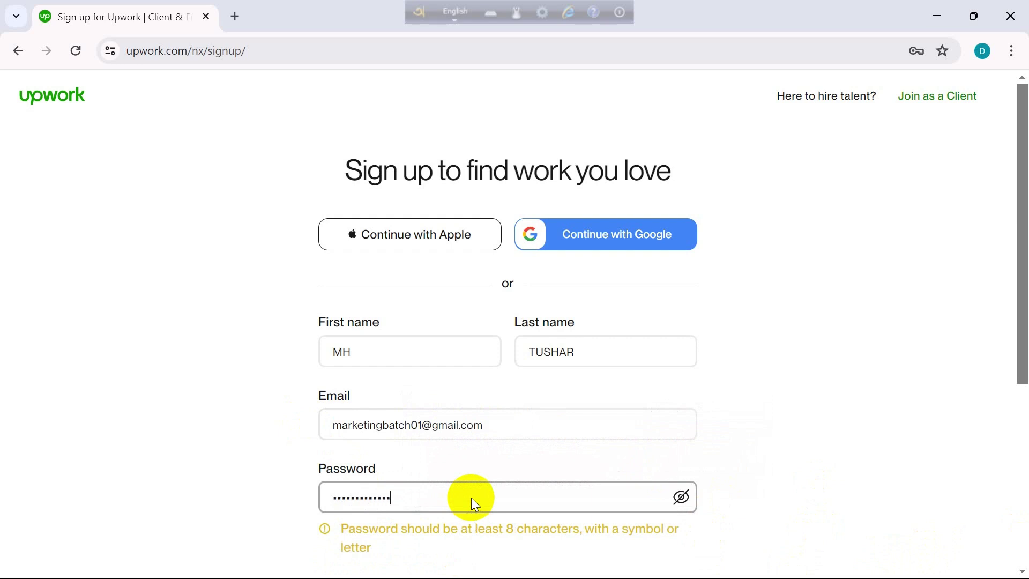
scroll(483, 517, "down", 2)
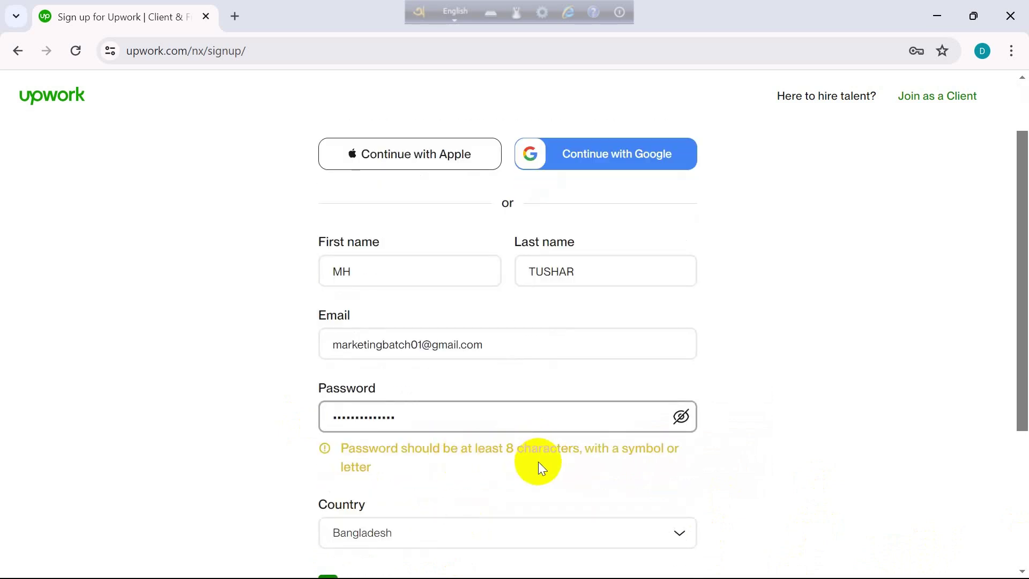
left_click_drag(578, 454, 430, 464)
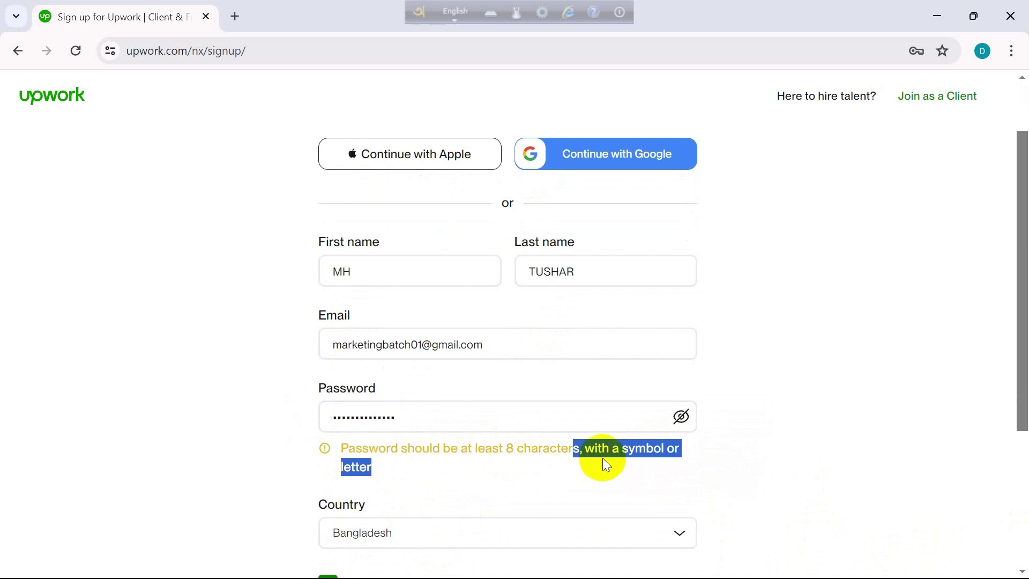
left_click(424, 464)
left_click(455, 403)
type("@1")
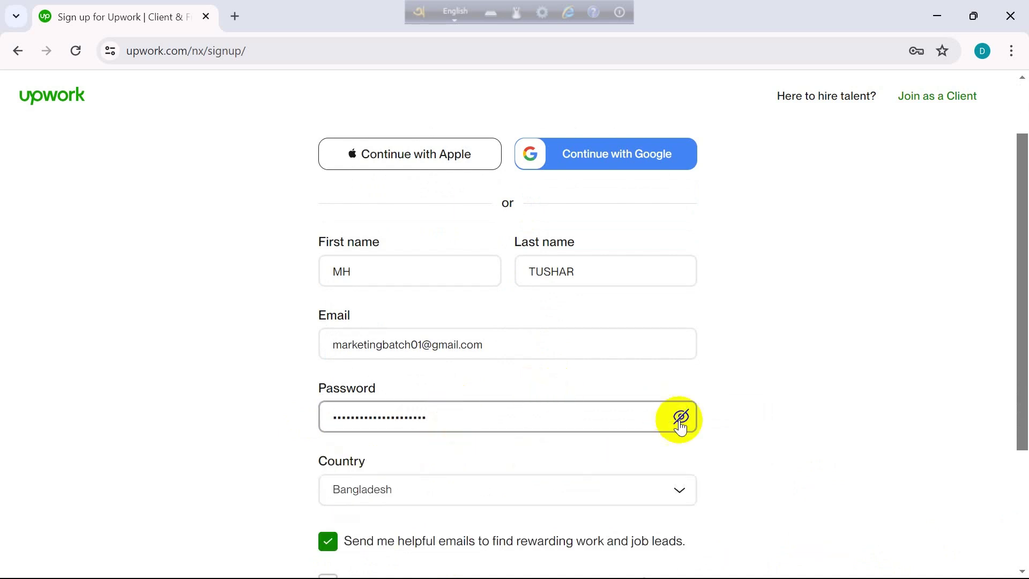
- Clear the password and type a new one, revealing it as plain text and adjusting its symbols
left_click_drag(441, 423, 245, 410)
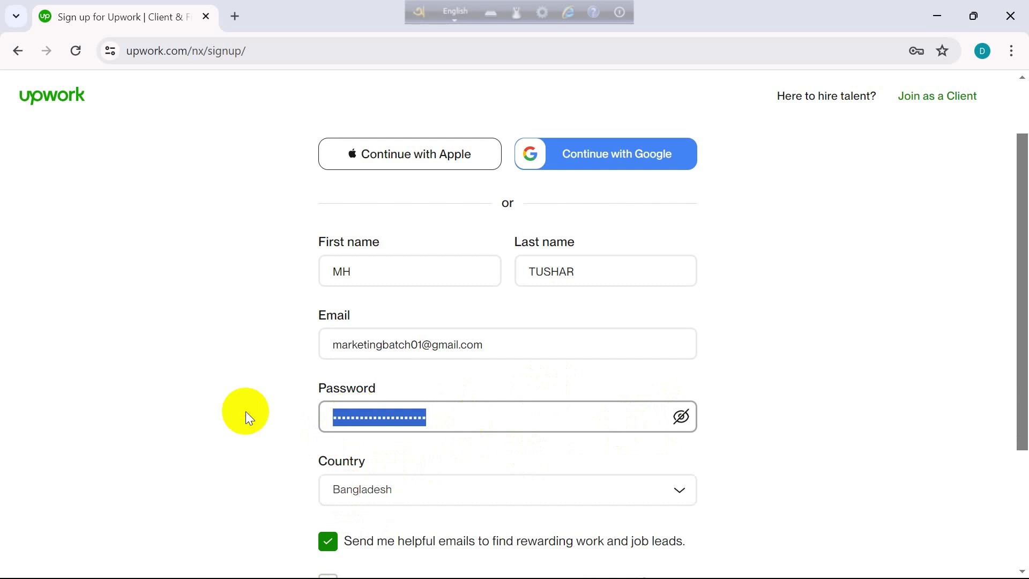
key("BackSpace")
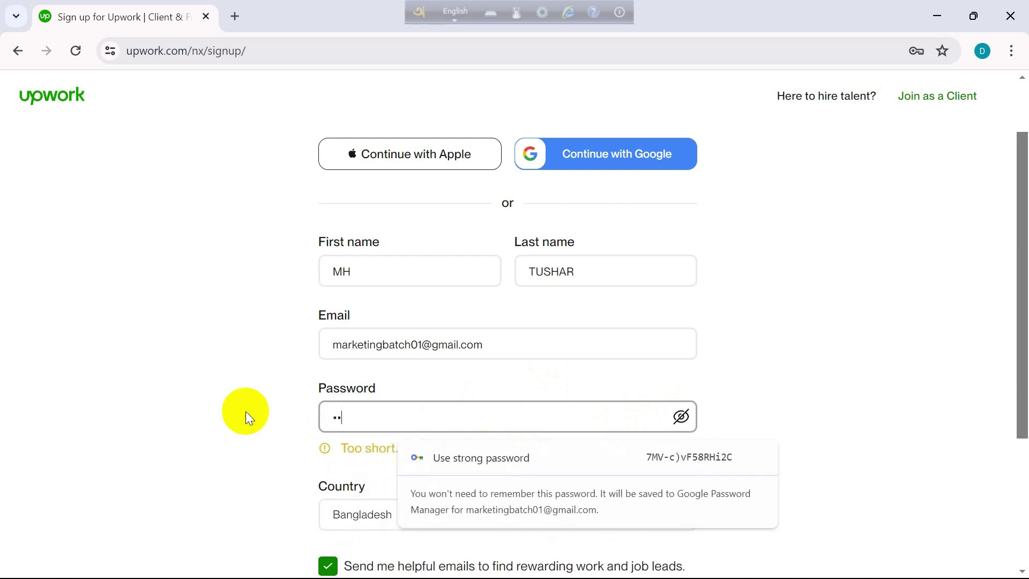
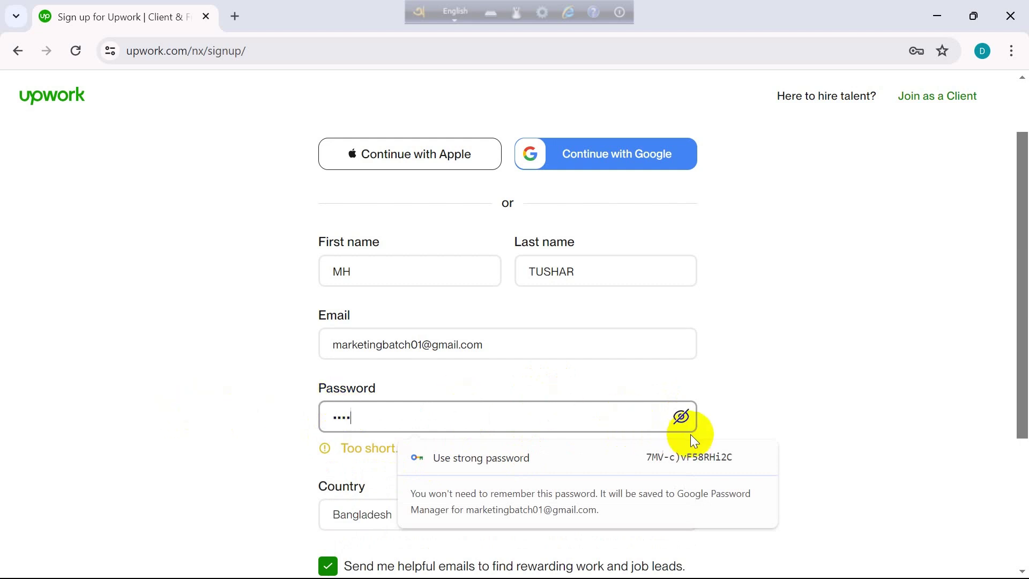
left_click(682, 417)
left_click(358, 416)
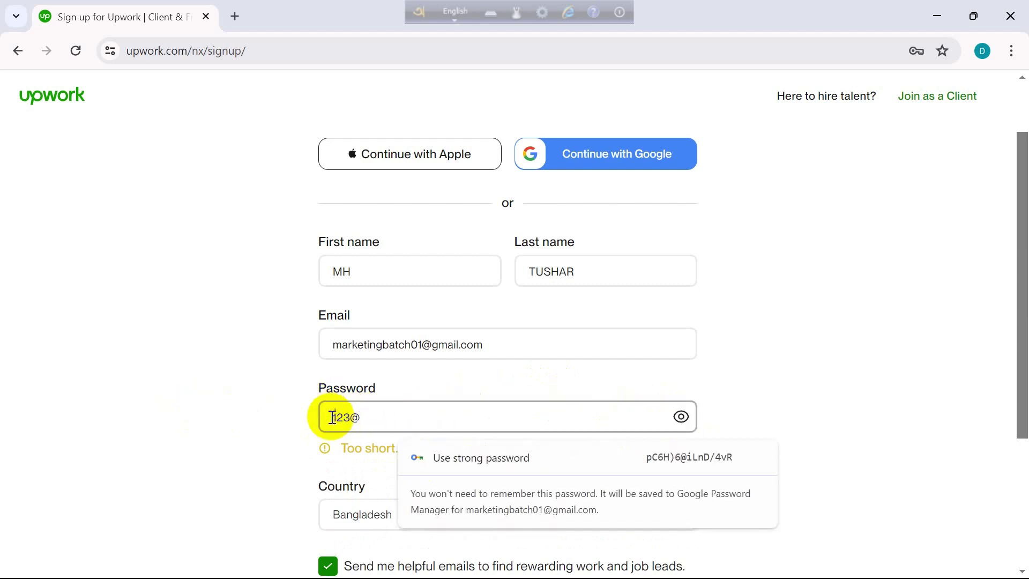
mouse_move(333, 416)
left_mouse_down()
mouse_move(361, 417)
mouse_move(350, 425)
left_mouse_up()
left_click(439, 414)
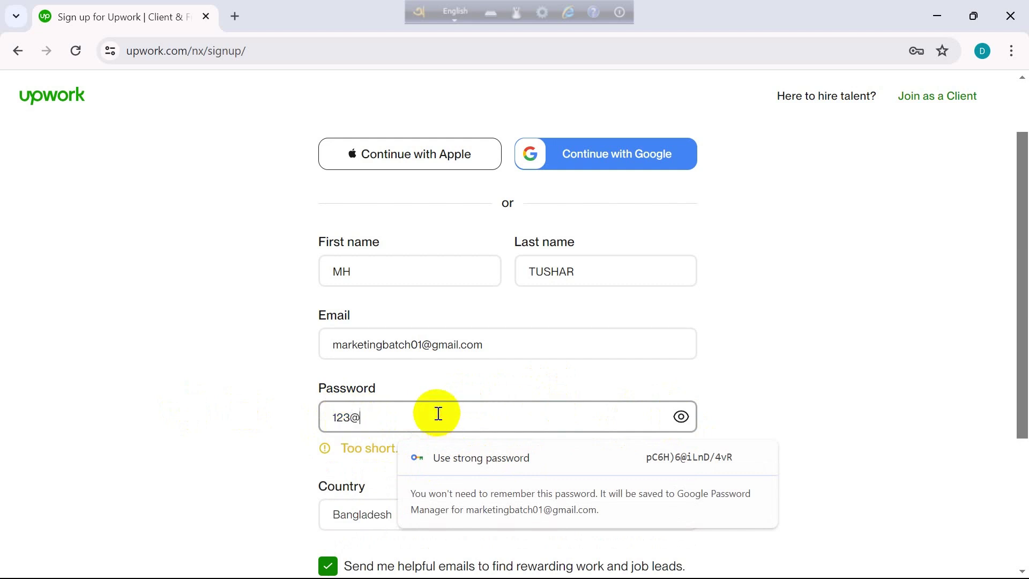
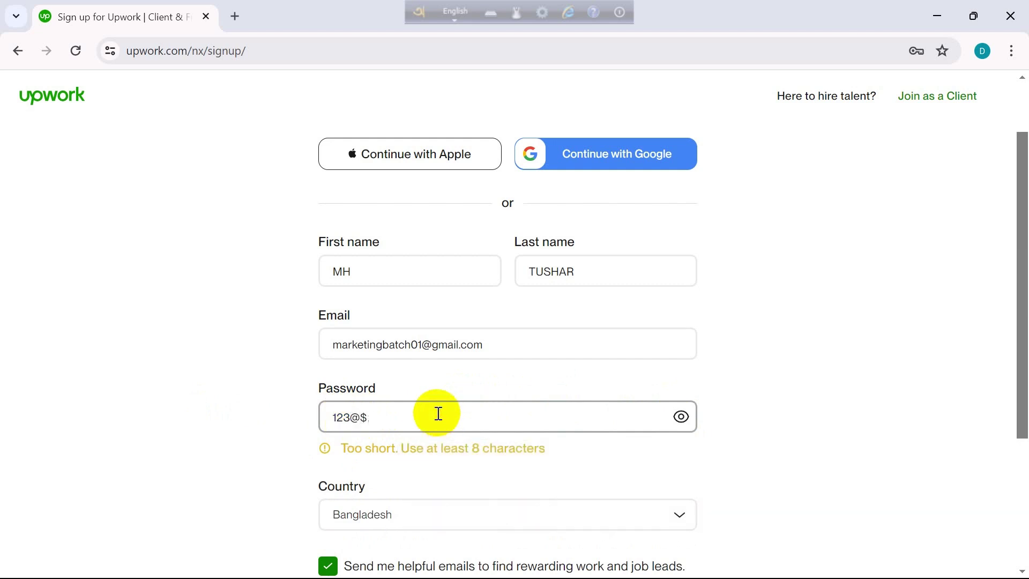
key("BackSpace")
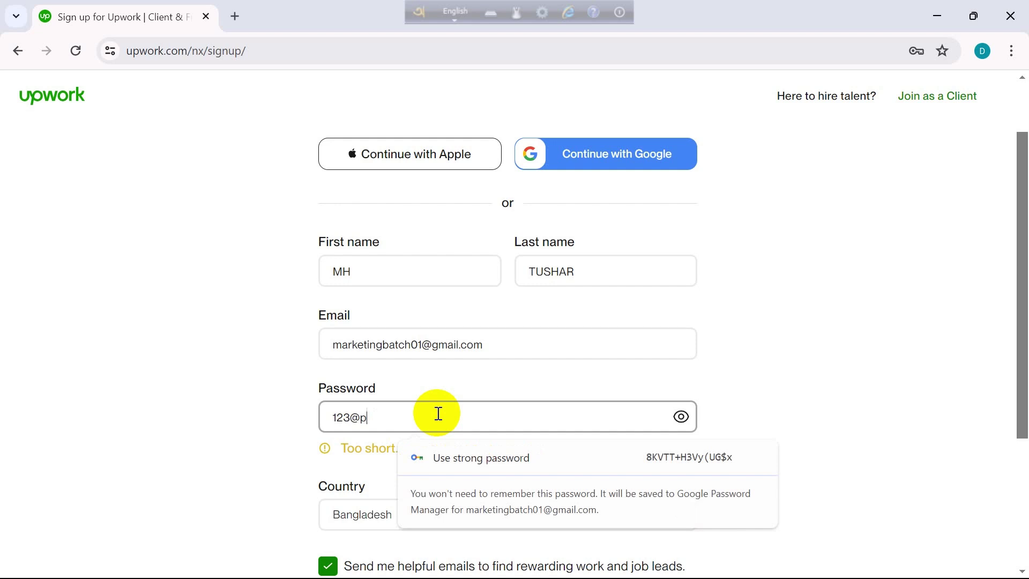
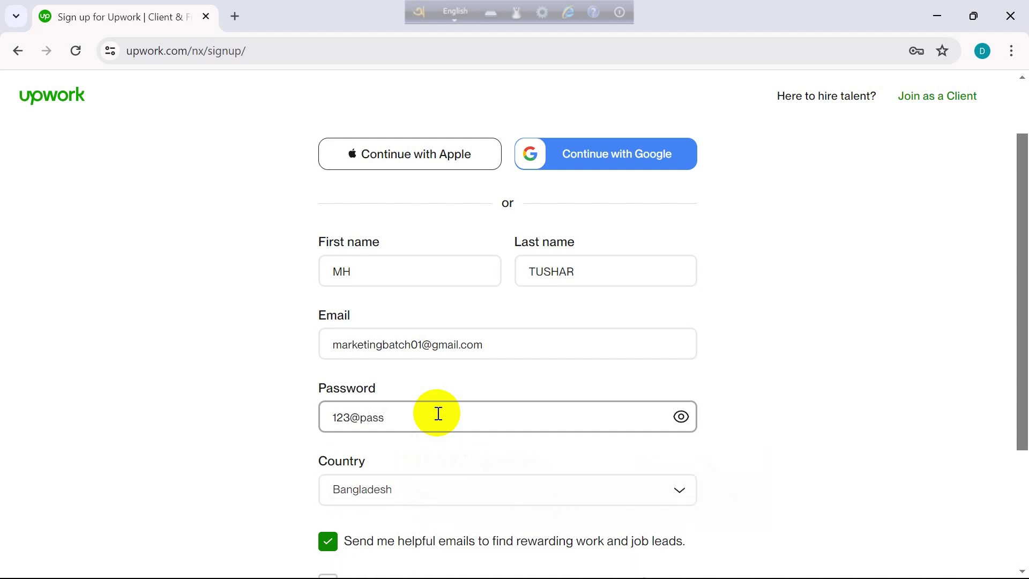
- Check the revealed password meets the 8-character rule so the too-short warning clears
left_click_drag(391, 413, 282, 414)
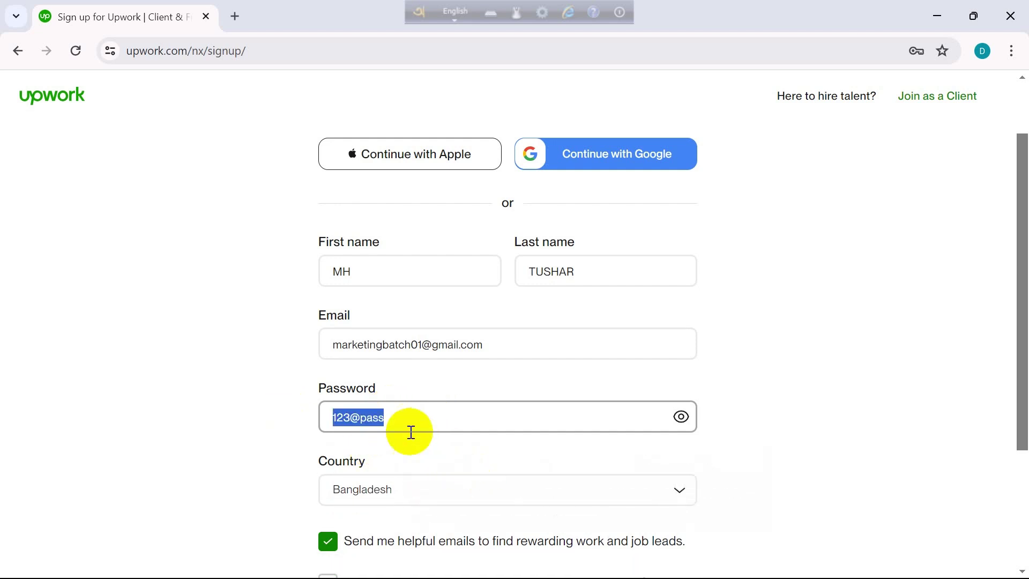
left_click(357, 417)
key("shift+Left")
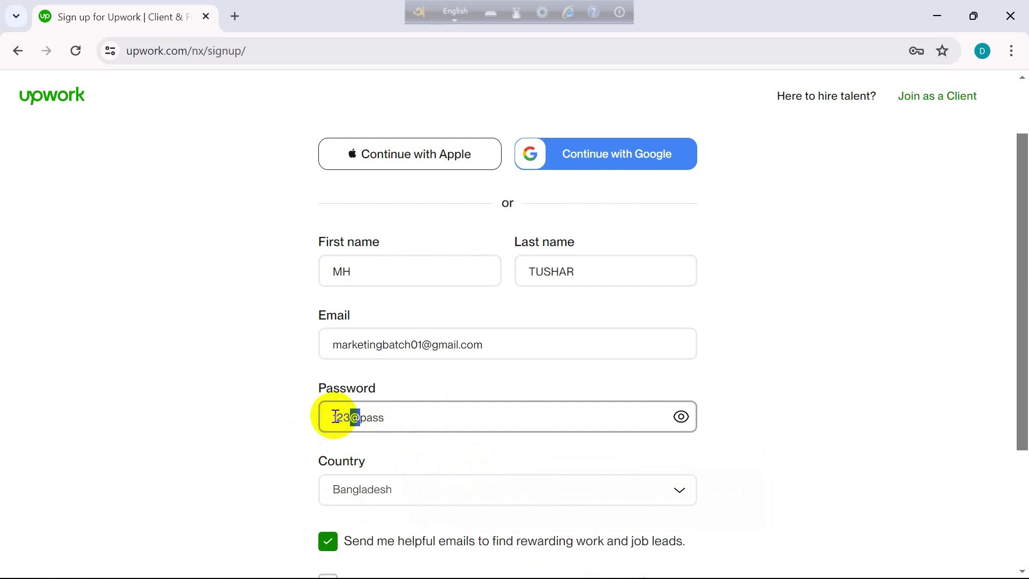
double_click(335, 417)
left_click(402, 428)
left_click_drag(402, 427, 305, 420)
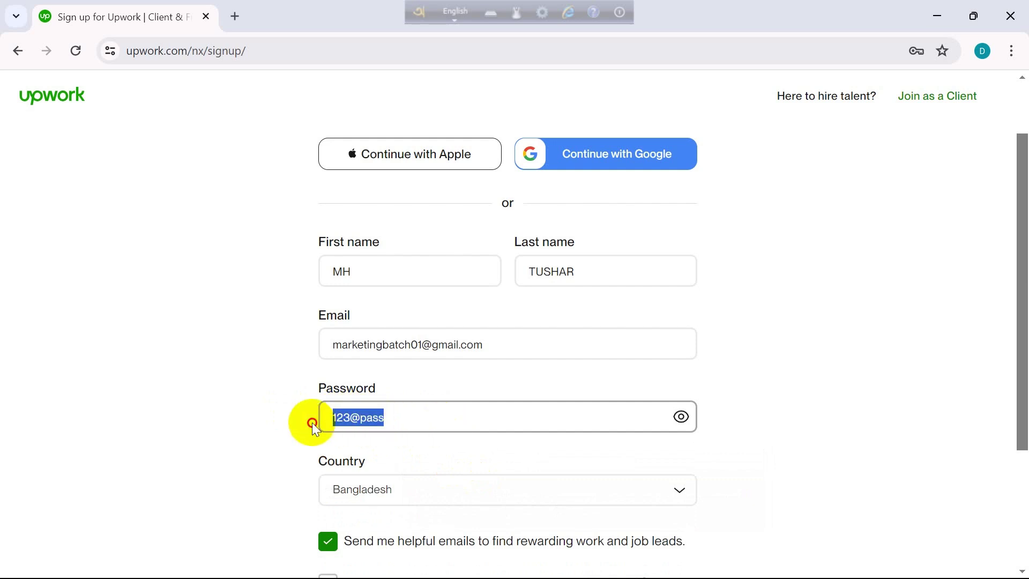
left_click(417, 430)
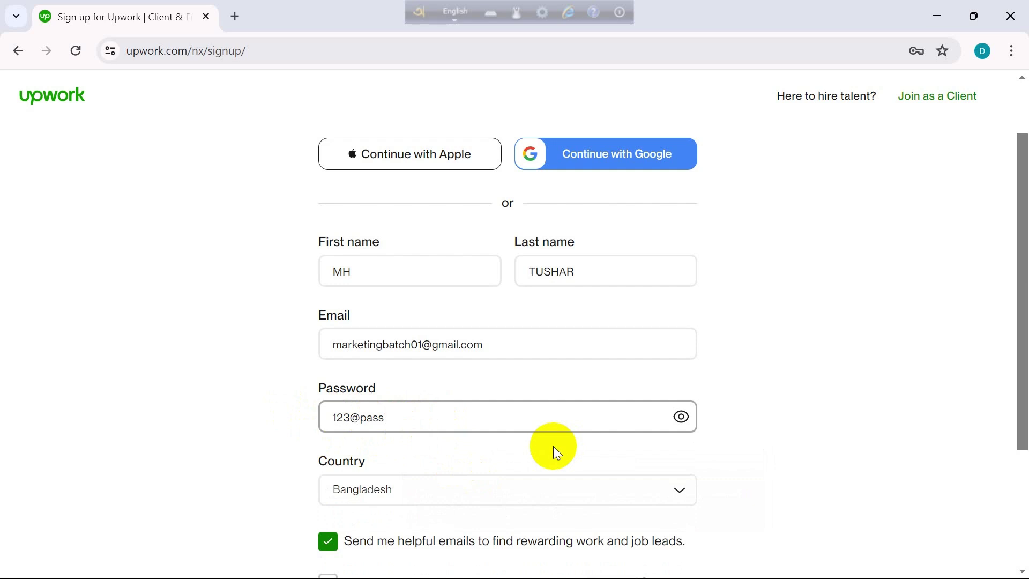
- Keep Bangladesh selected in the Country dropdown
left_click(407, 339)
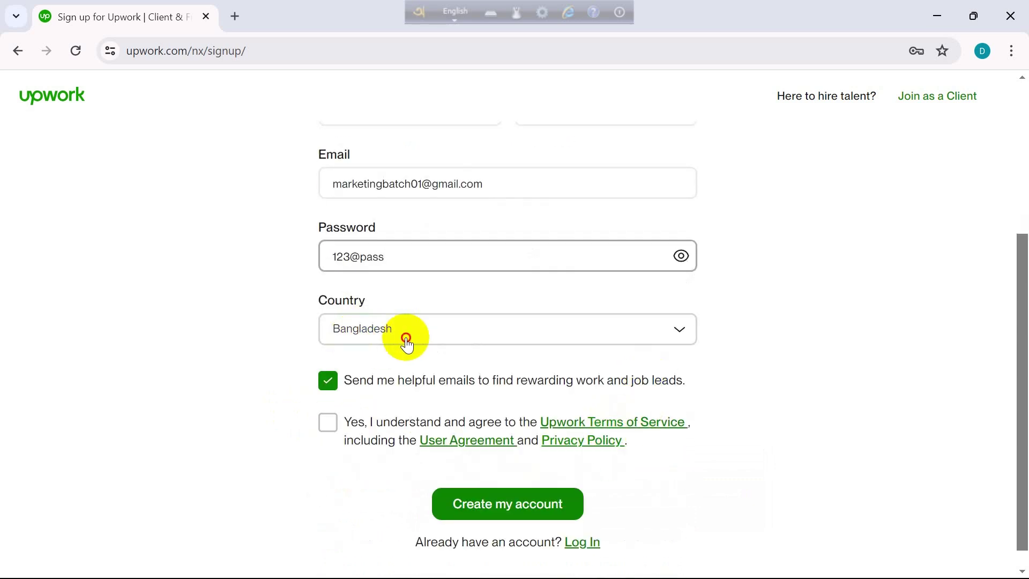
left_click(407, 345)
scroll(391, 476, "down", 2)
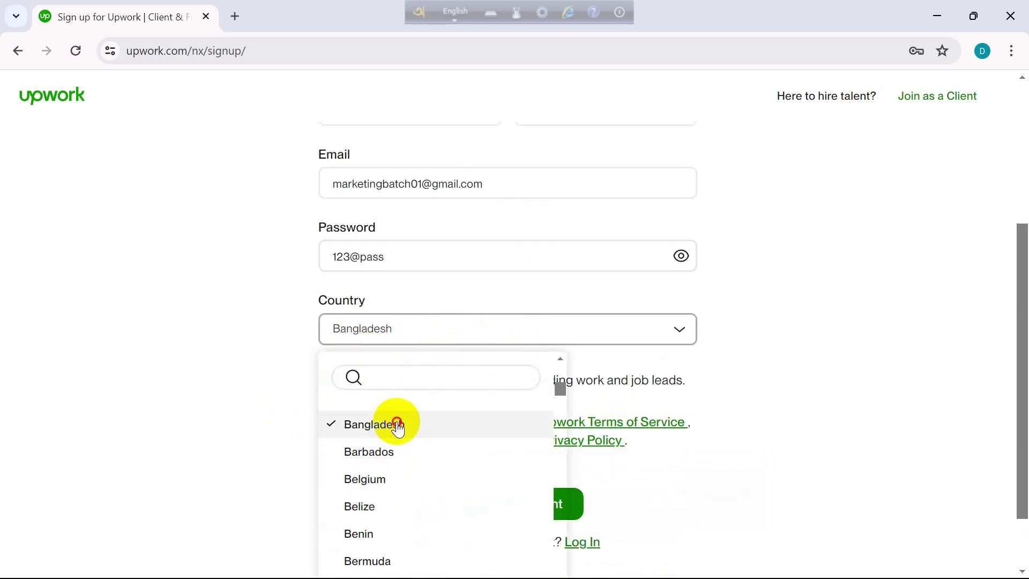
left_click(395, 422)
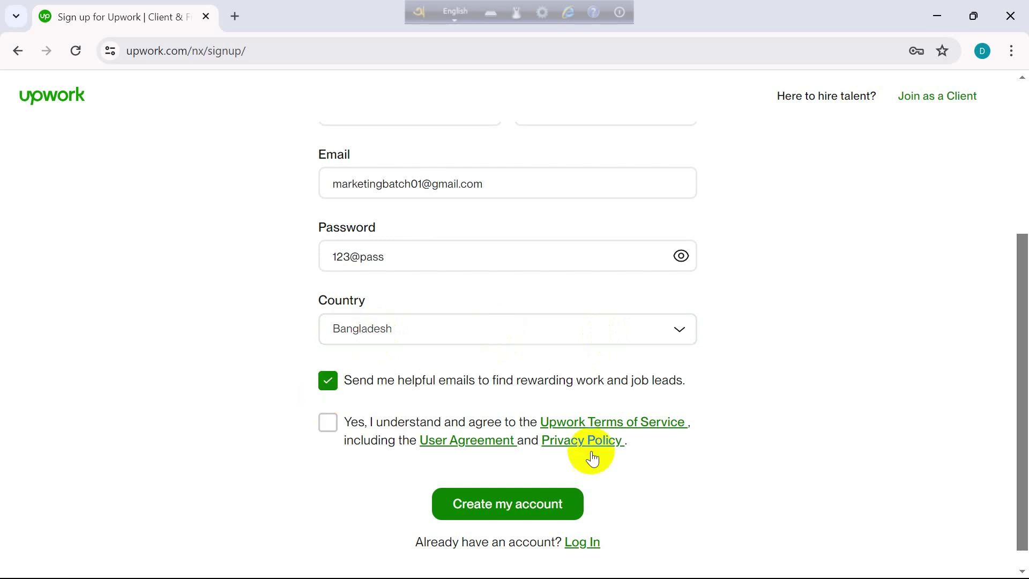
mouse_move(1023, 572)
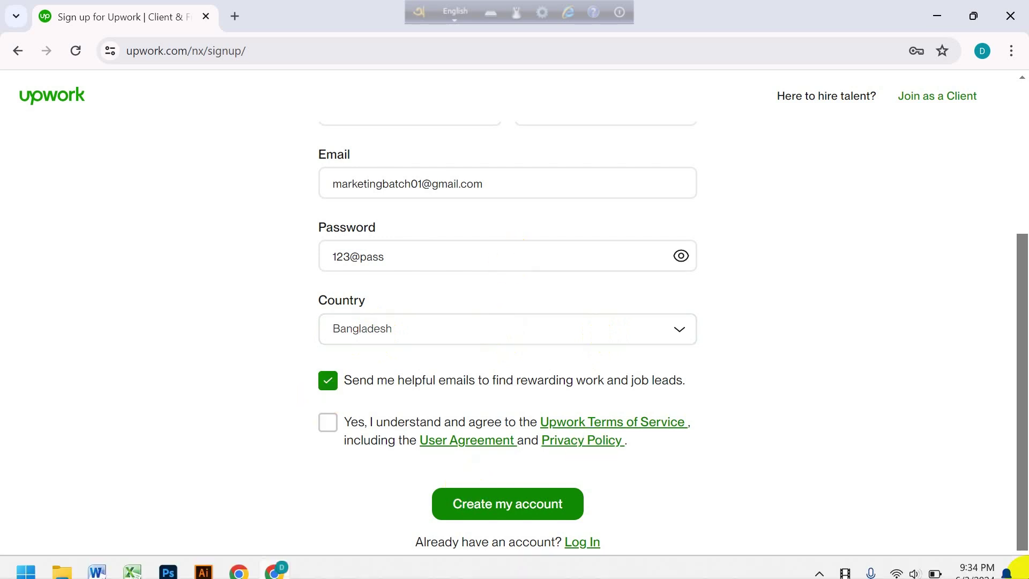
left_click(490, 331)
left_click(773, 366)
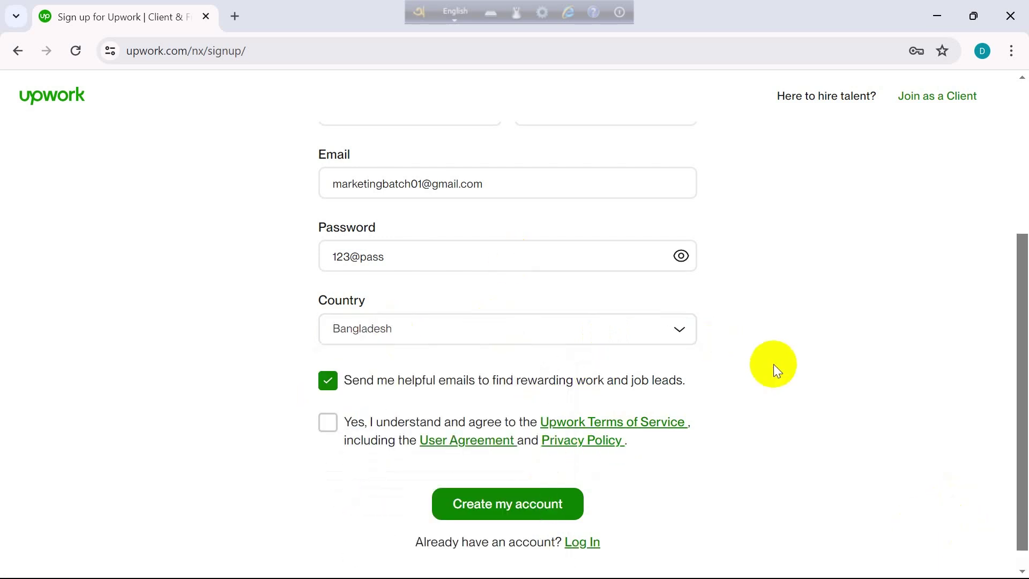
- Tick the Terms of Service agreement and submit the form with Create my account
scroll(577, 445, "down", 1)
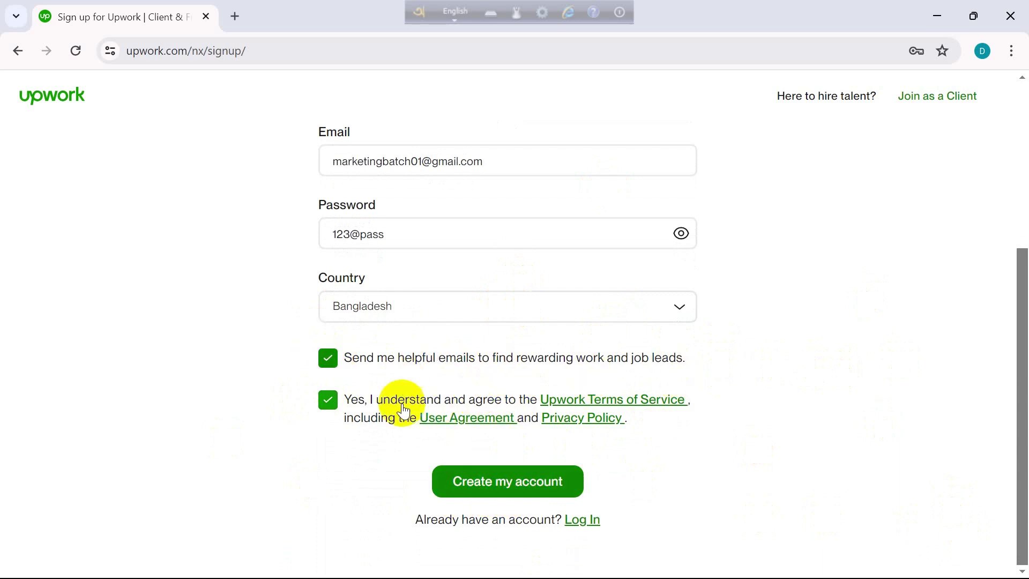
left_click(352, 364)
left_click_drag(692, 360, 344, 360)
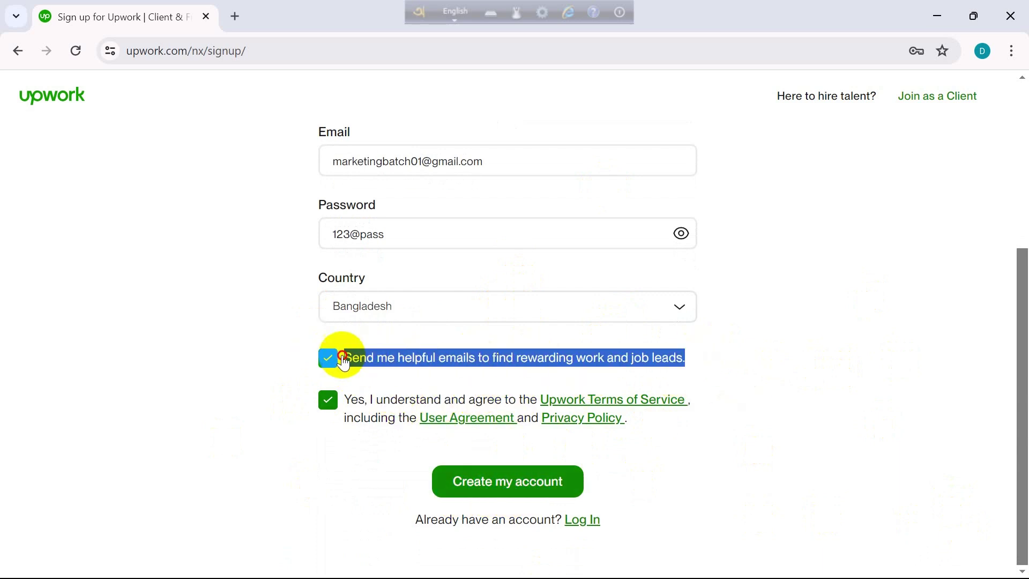
left_click(219, 362)
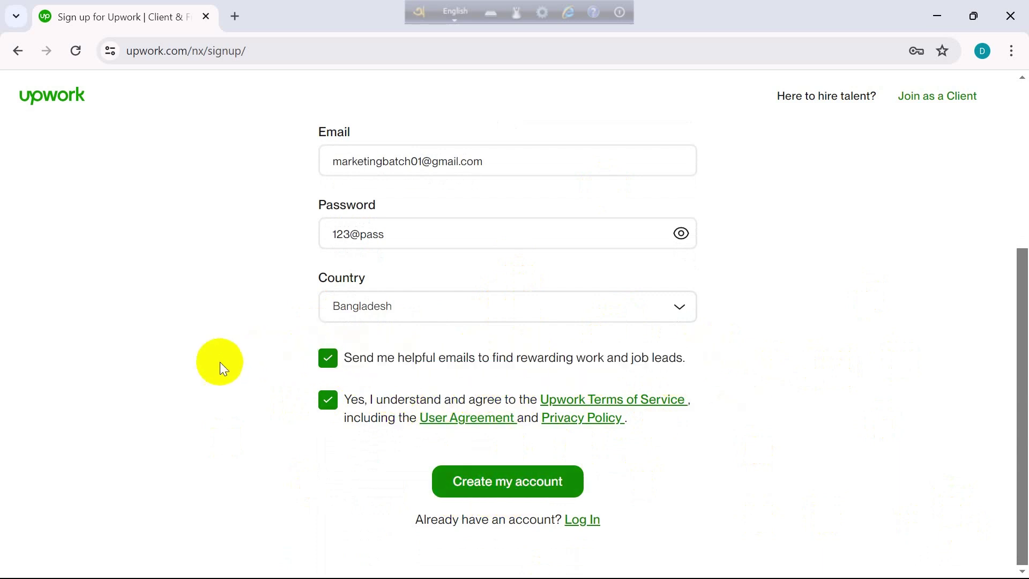
left_click(494, 482)
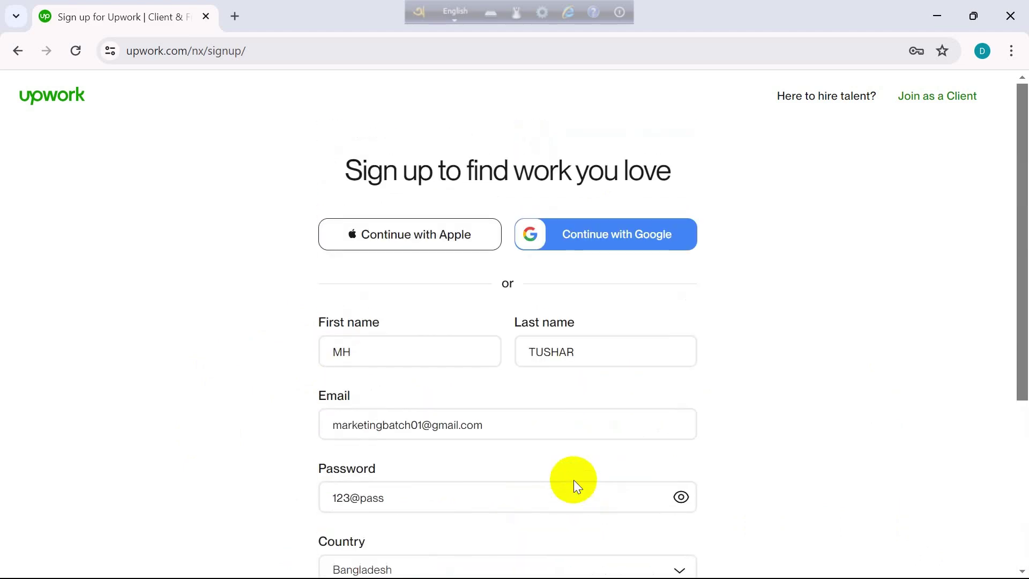
scroll(578, 478, "down", 5)
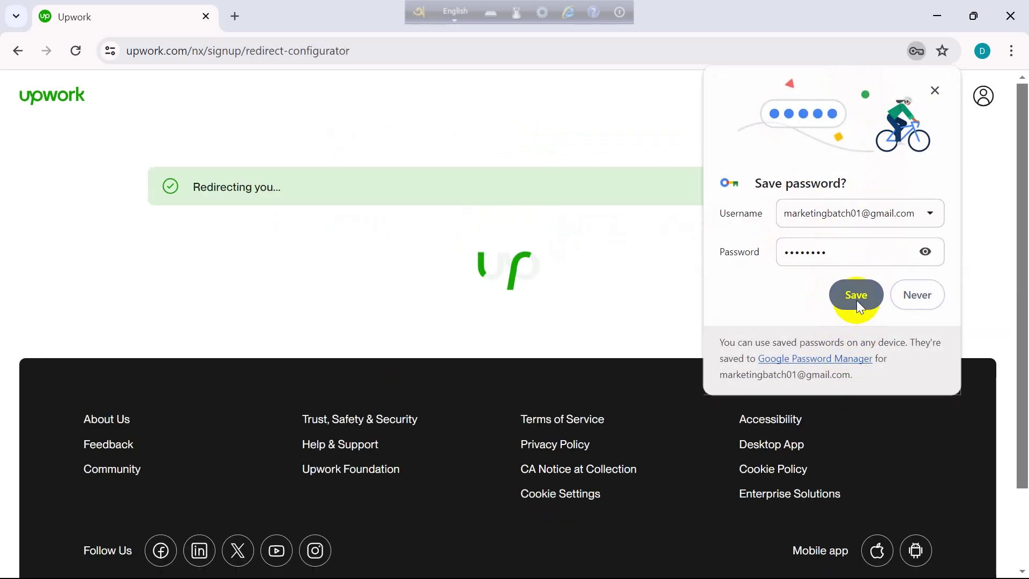
left_click(857, 296)
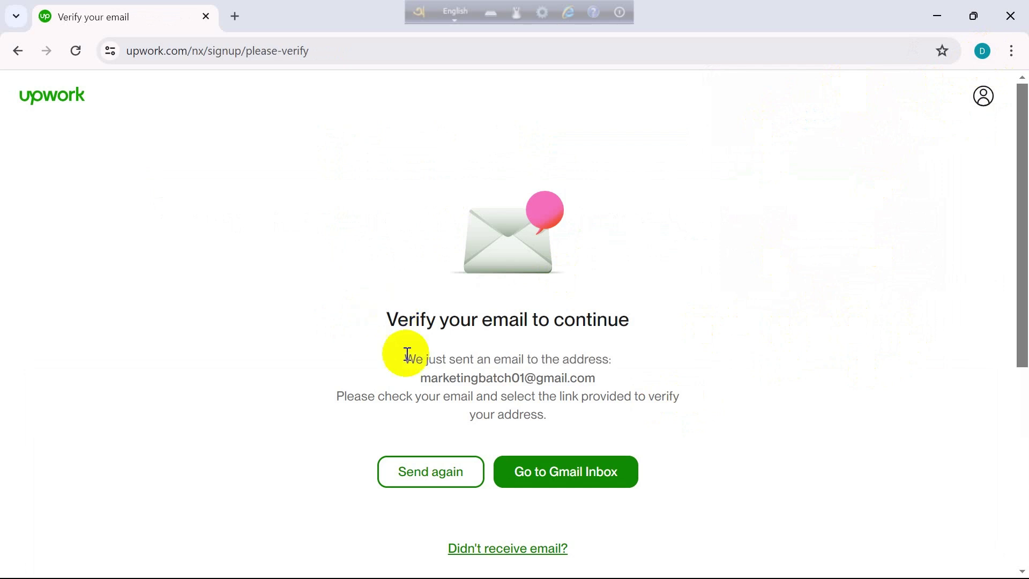
left_click_drag(417, 377, 621, 384)
left_click(422, 383)
left_click(489, 380)
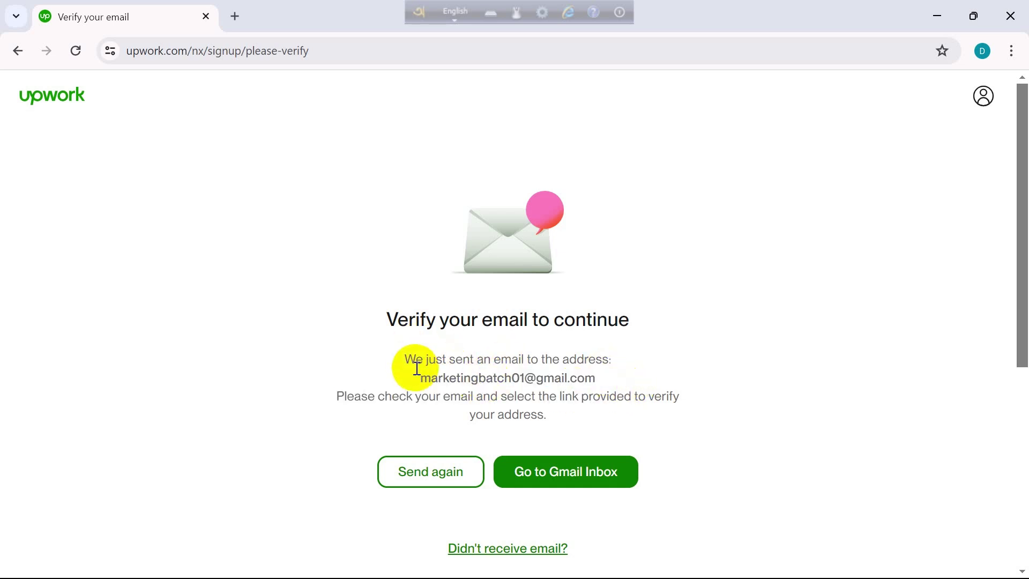
left_click_drag(401, 325, 643, 336)
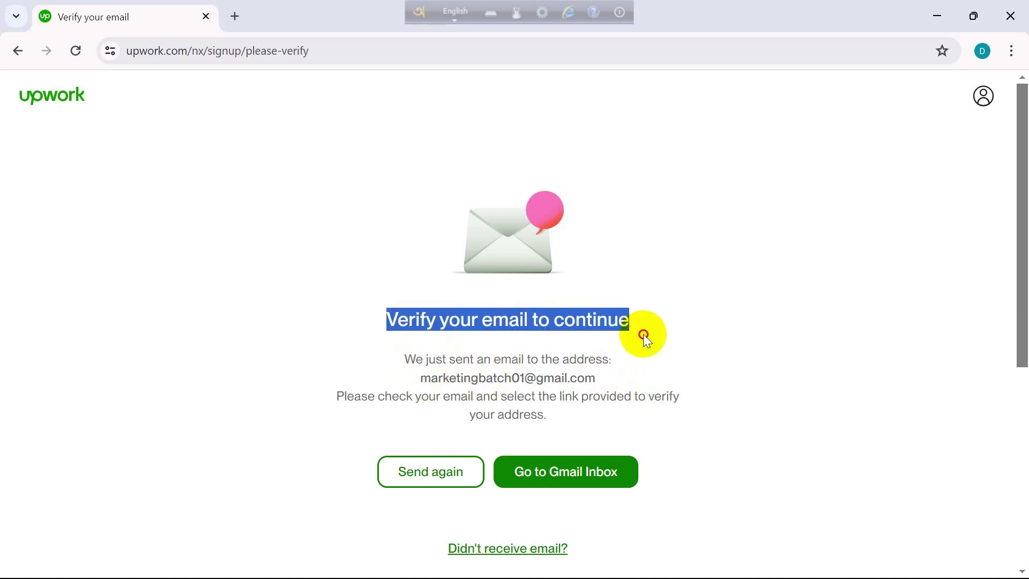
left_click(690, 338)
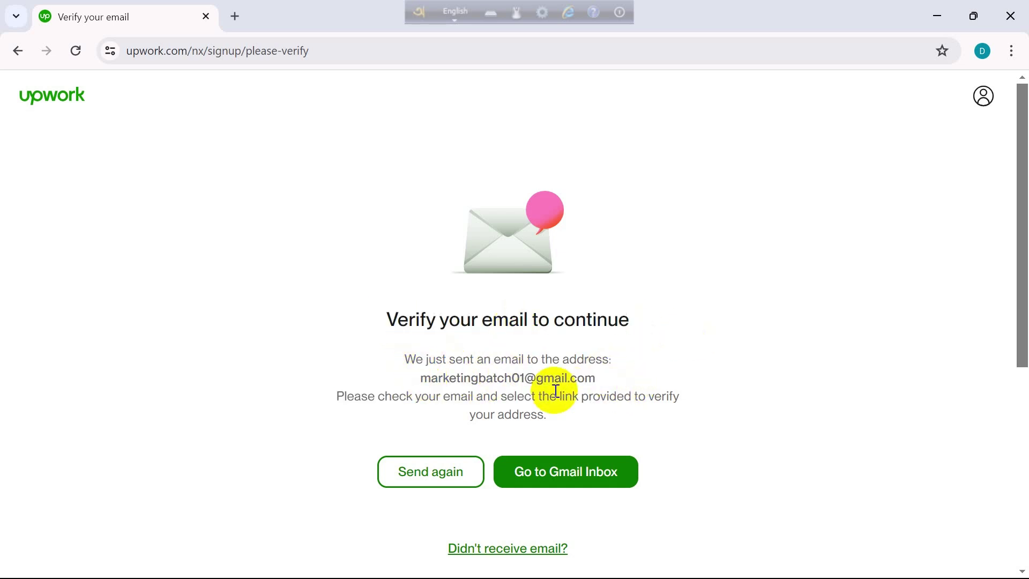
- In a new tab, open Upwork's 'Verify your email address' message in Gmail and click Verify Email
left_click(239, 16)
left_click(156, 7)
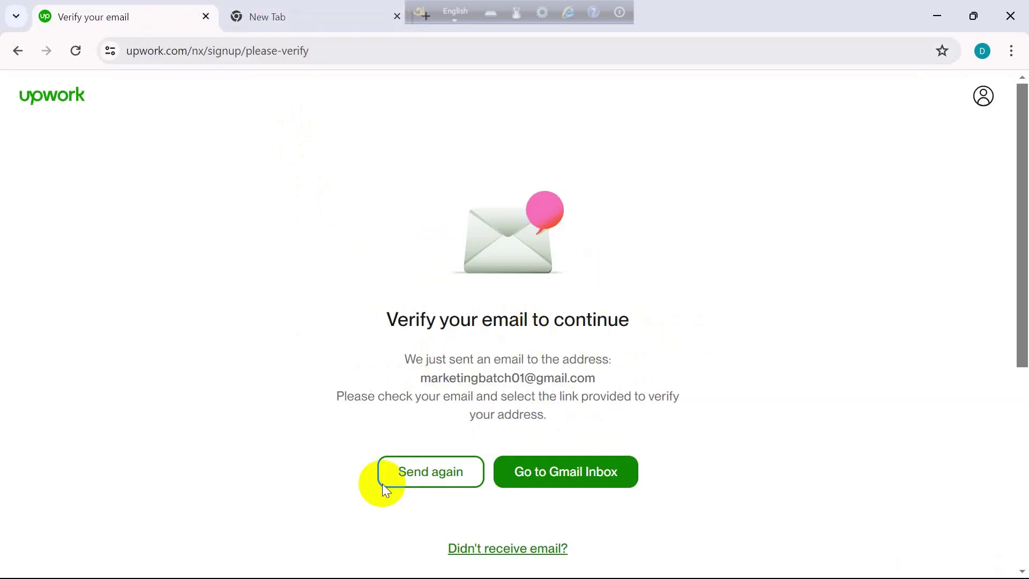
left_click(305, 10)
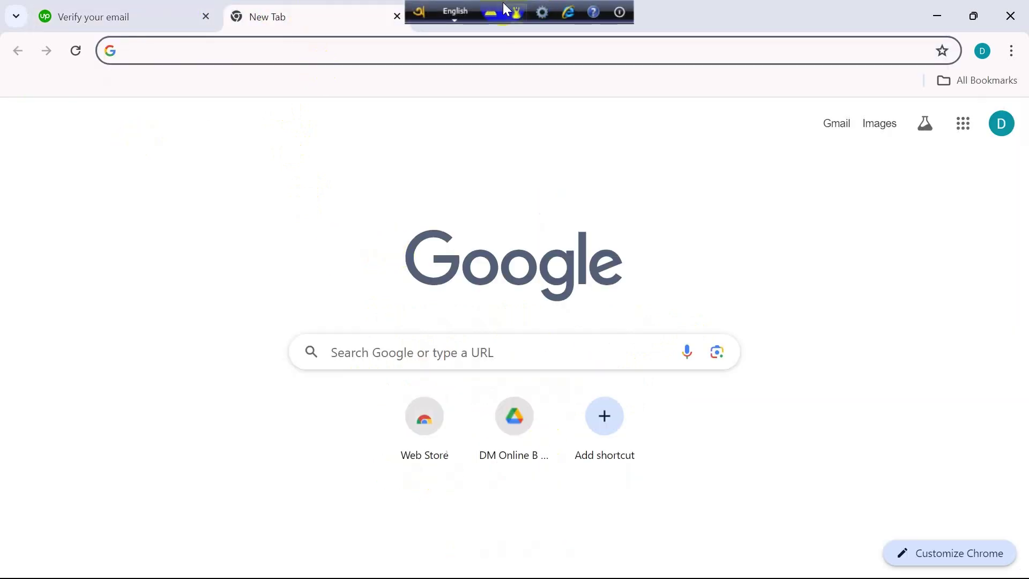
left_click(131, 8)
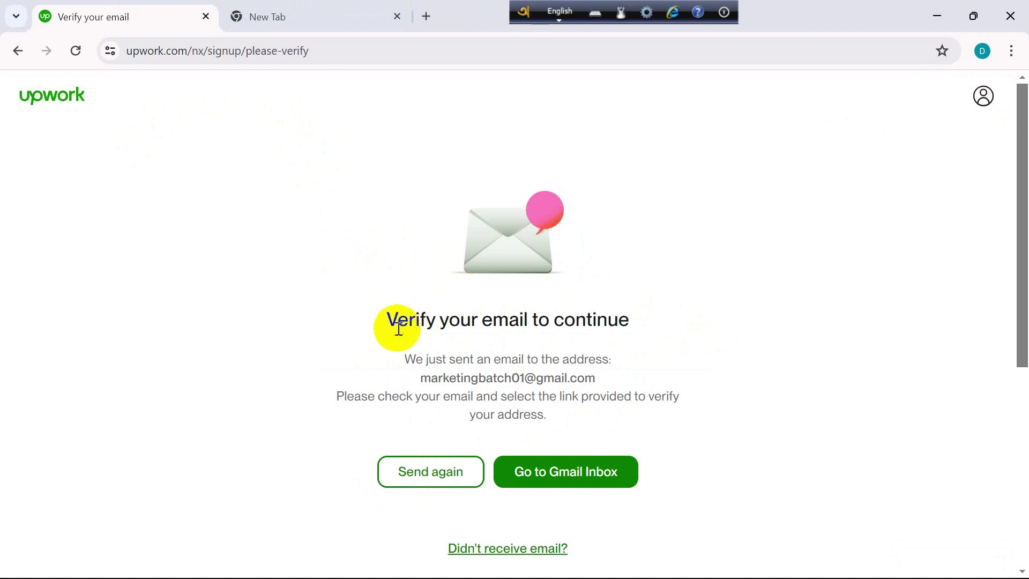
left_click_drag(399, 329, 555, 420)
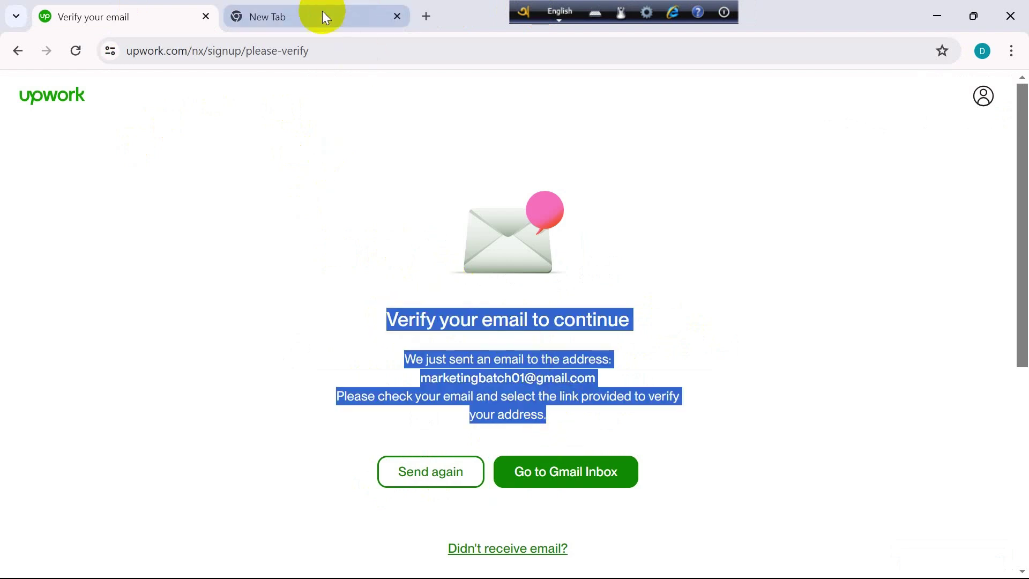
left_click(304, 21)
left_click(684, 241)
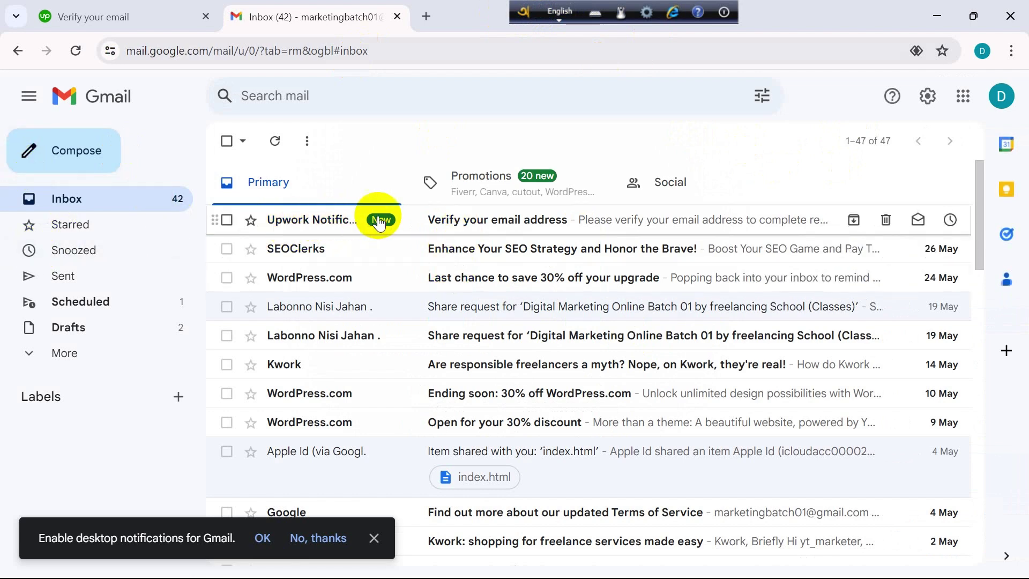
left_click(592, 220)
scroll(820, 395, "down", 3)
left_click(623, 391)
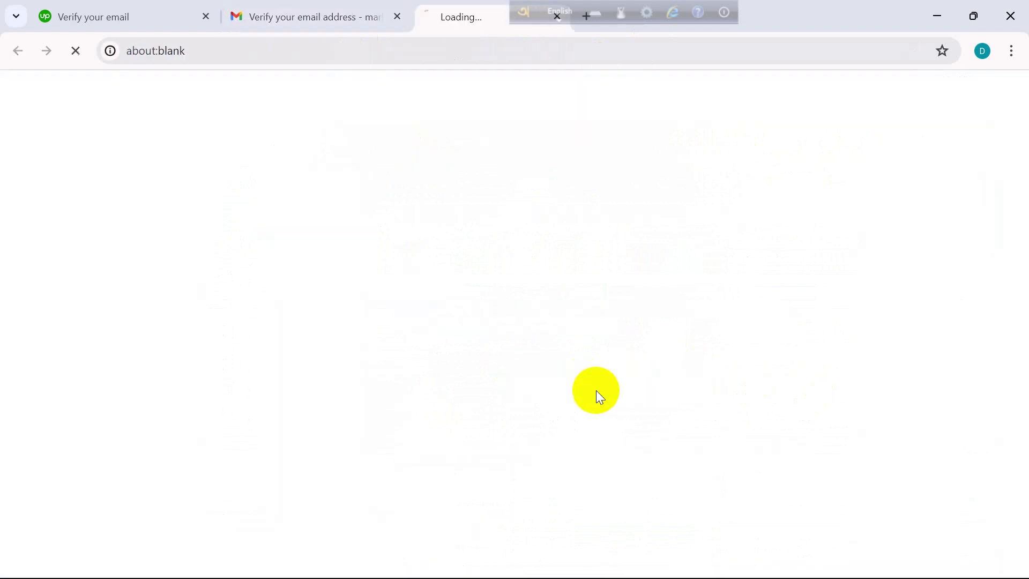
- Review the account-verified confirmation and start building the freelancer profile with Get started
left_click_drag(524, 7, 715, 53)
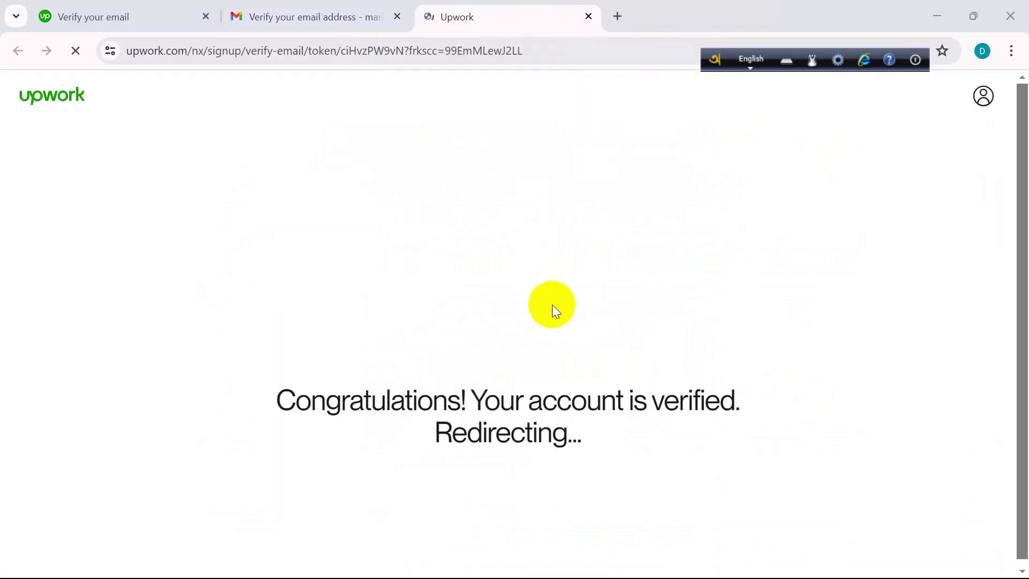
left_click_drag(262, 400, 747, 425)
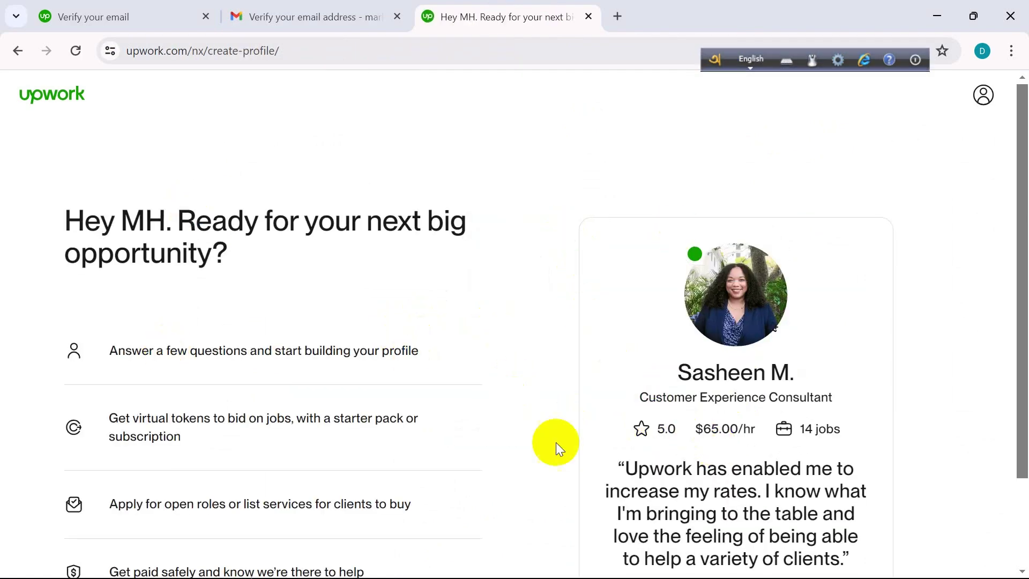
scroll(584, 400, "down", 2)
scroll(619, 370, "up", 2)
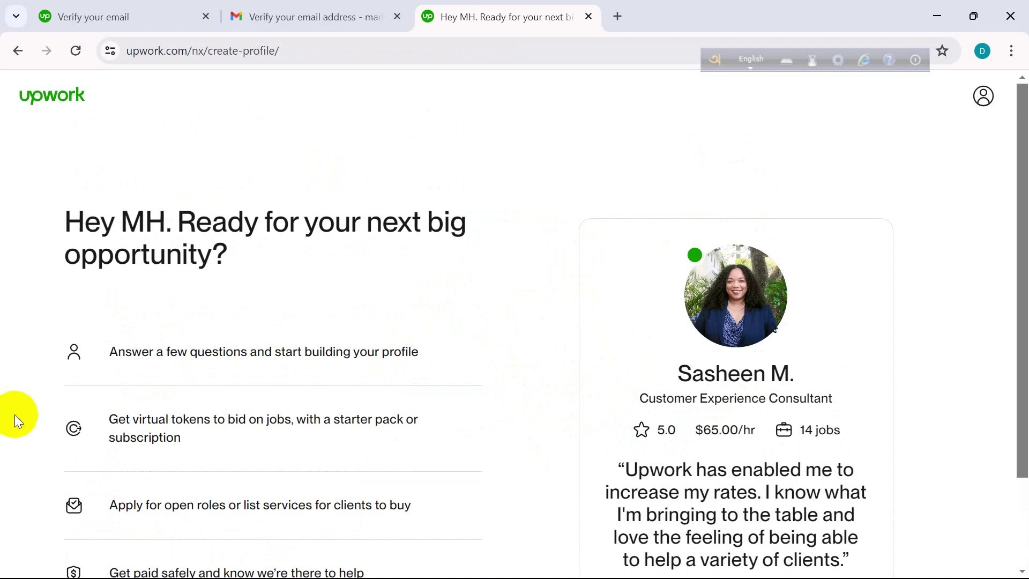
scroll(104, 374, "down", 2)
left_click(106, 548)
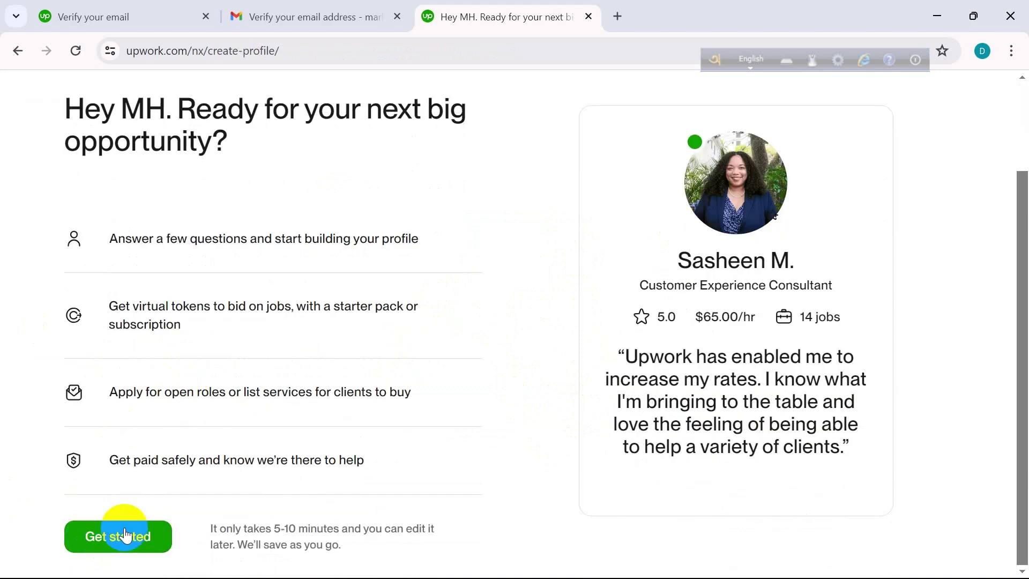
- Answer 'I have some experience' to the freelanced-before question and continue to question 2/3
left_click_drag(713, 60, 689, 32)
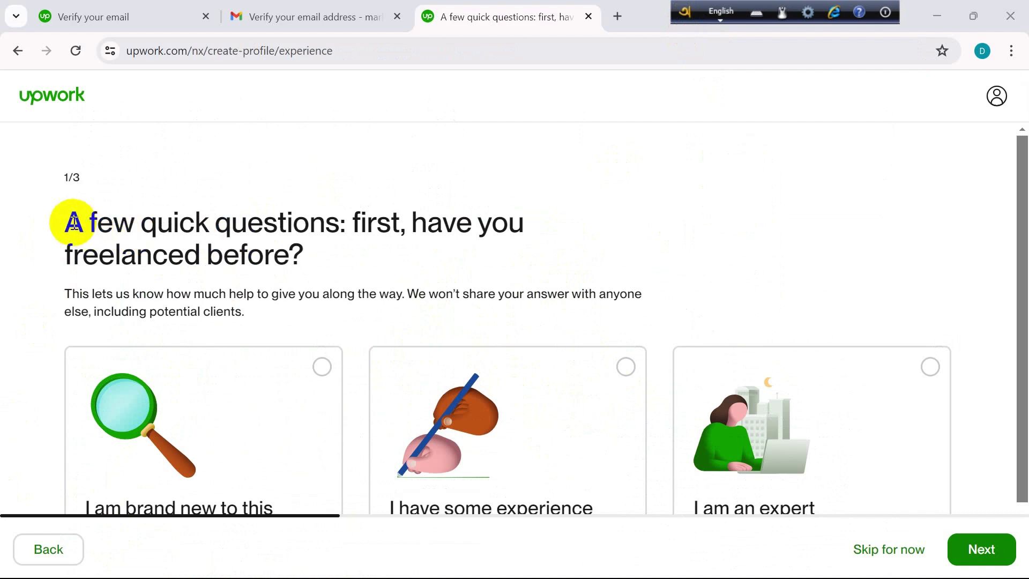
left_click_drag(67, 223, 247, 263)
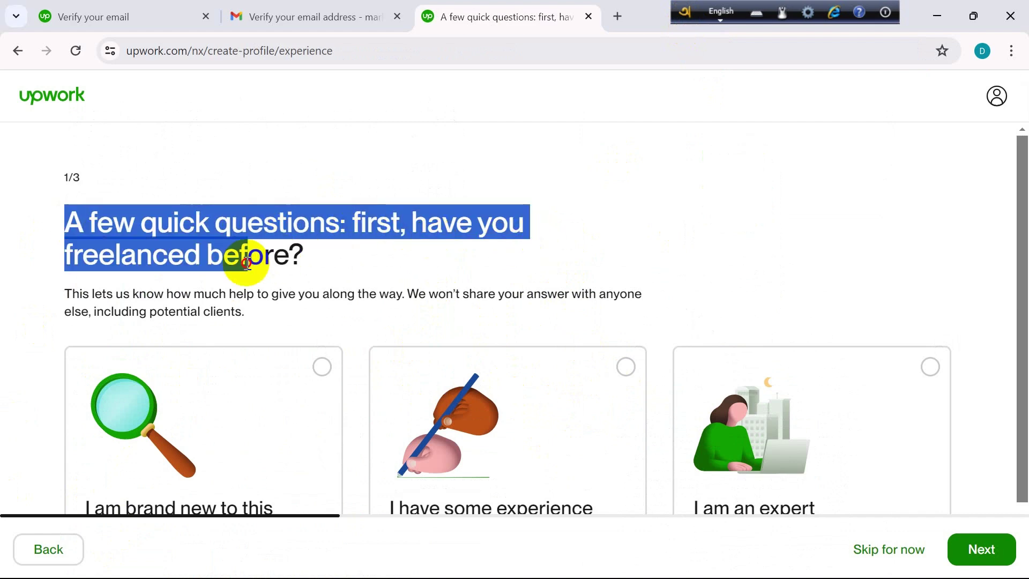
left_click(372, 263)
scroll(628, 274, "down", 1)
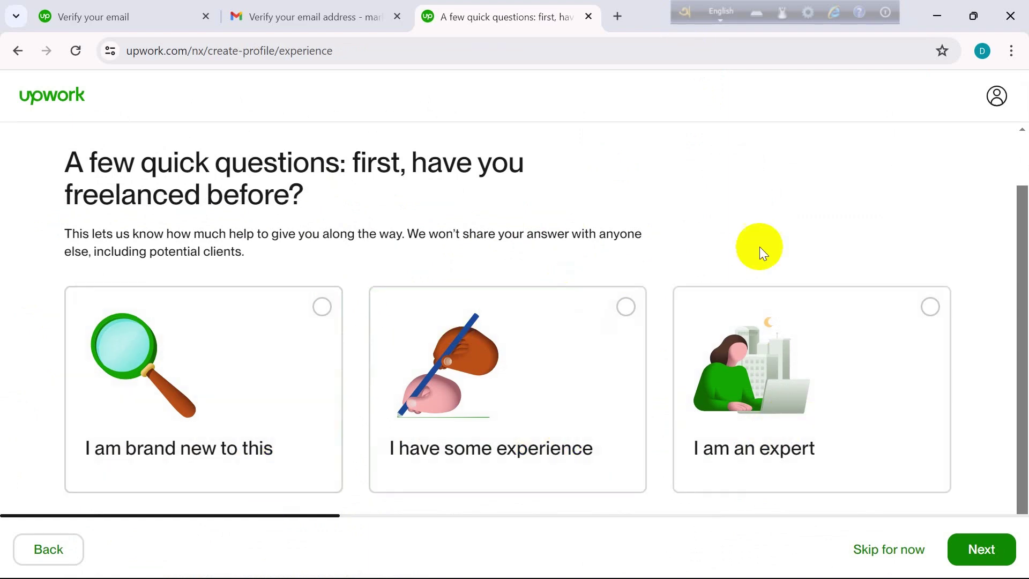
scroll(241, 287, "up", 1)
scroll(304, 319, "down", 1)
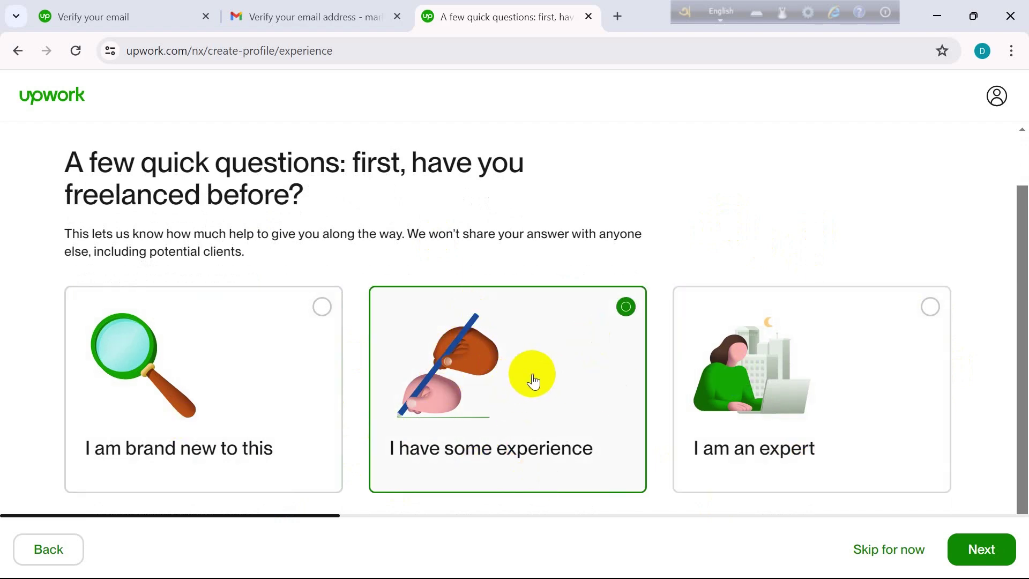
left_click(853, 385)
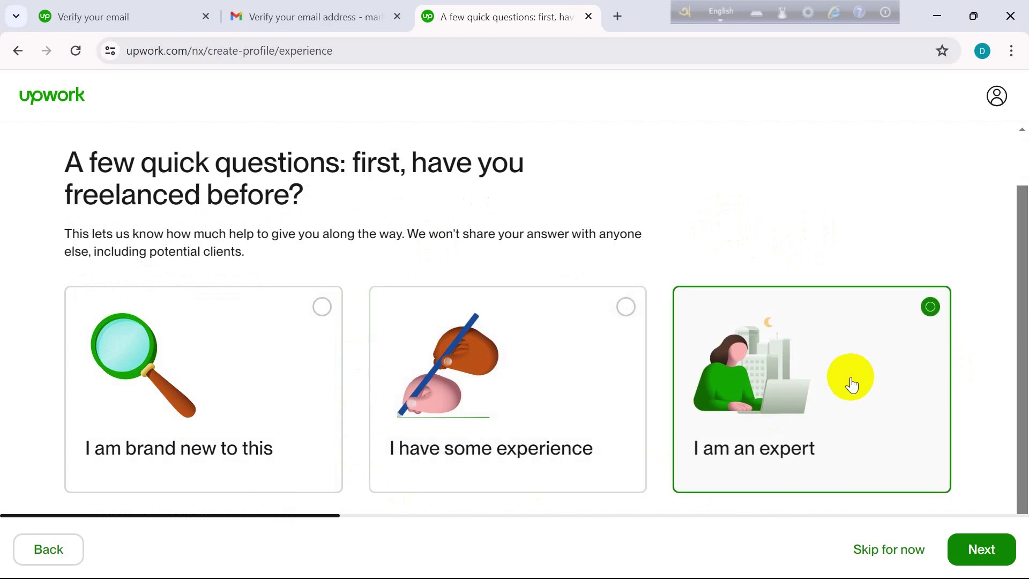
left_click(501, 368)
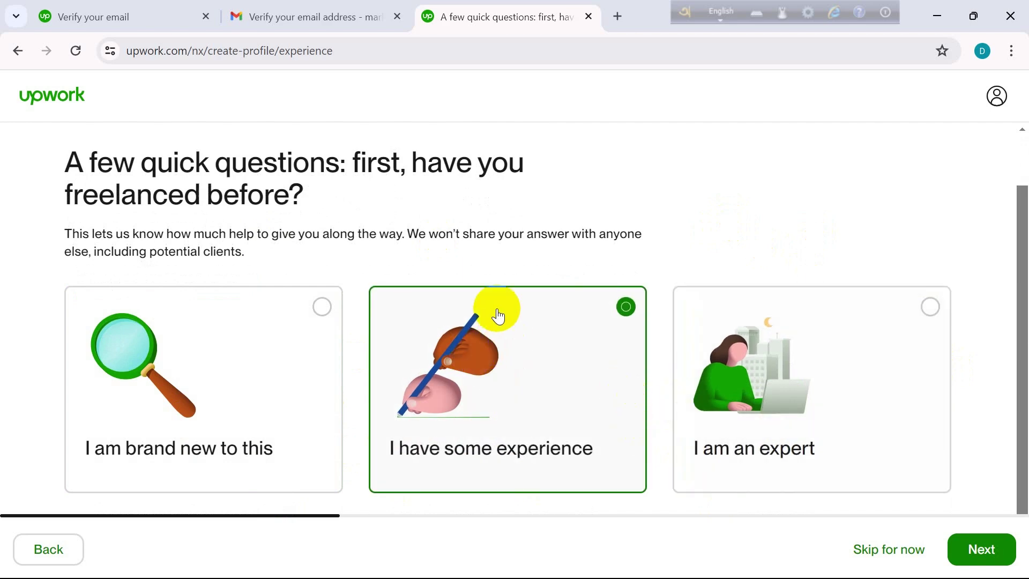
scroll(511, 402, "up", 1)
scroll(629, 468, "down", 1)
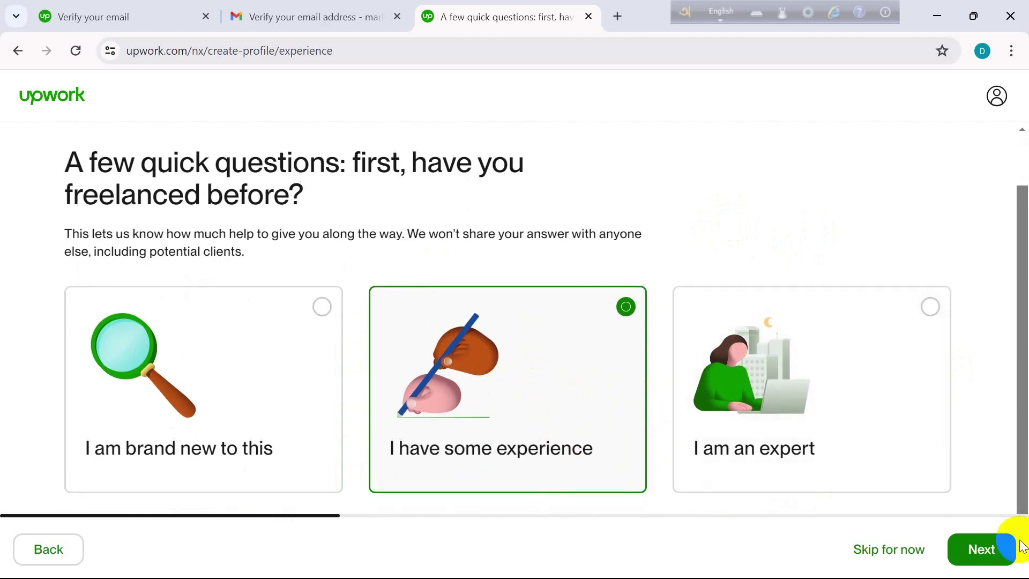
left_click(982, 549)
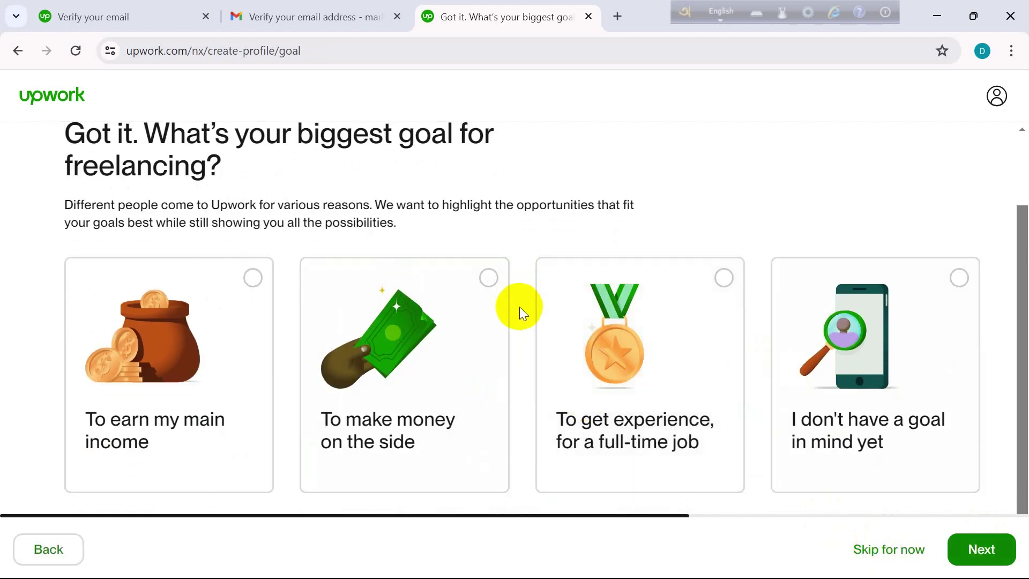
- Read through the biggest-freelancing-goal question, highlighting its heading
scroll(532, 409, "up", 2)
scroll(532, 410, "down", 2)
left_click(967, 543)
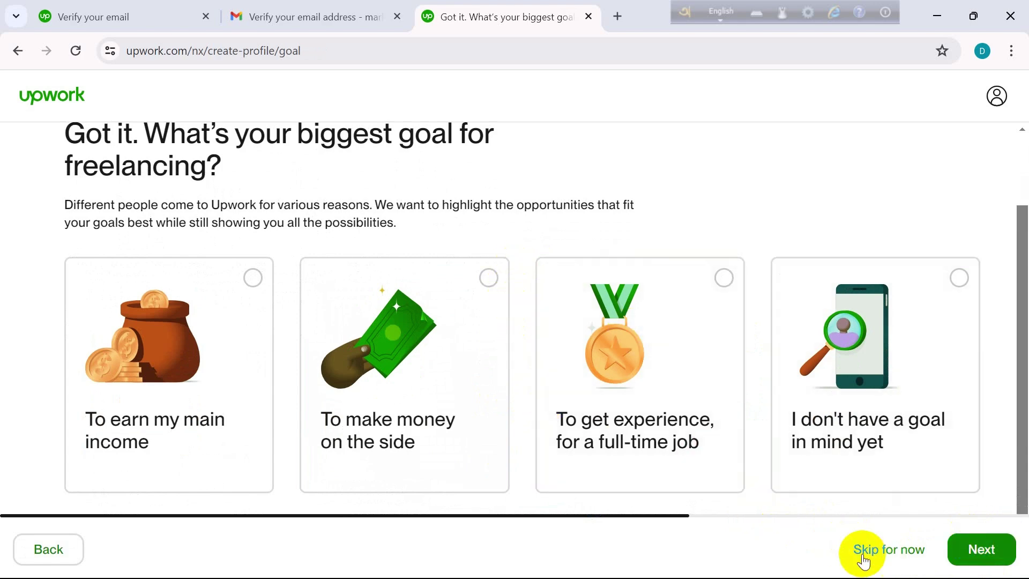
scroll(284, 160, "up", 2)
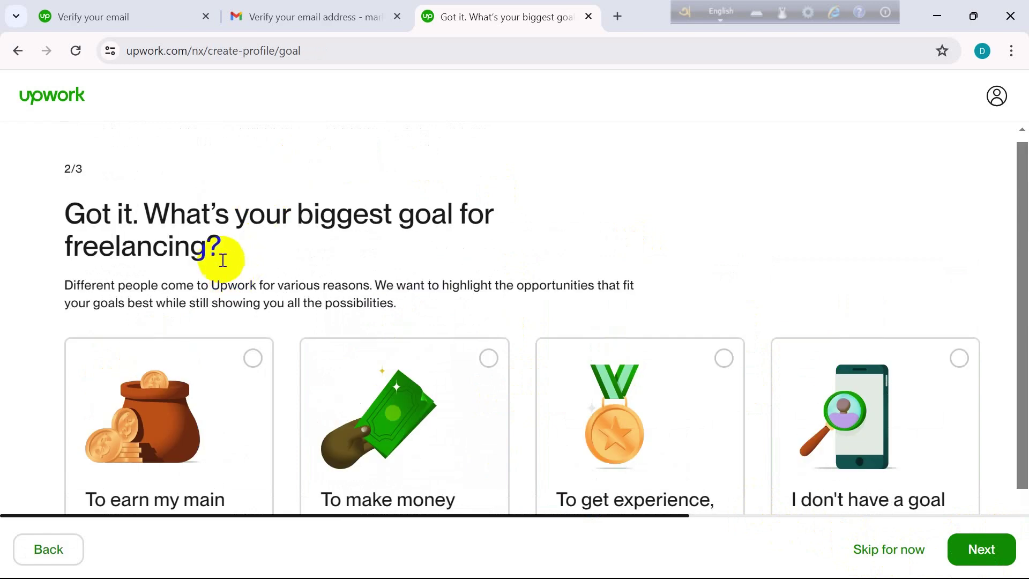
mouse_move(224, 255)
left_mouse_down()
mouse_move(67, 217)
mouse_move(230, 271)
mouse_move(230, 254)
left_mouse_up()
left_click(509, 227)
left_click(506, 254)
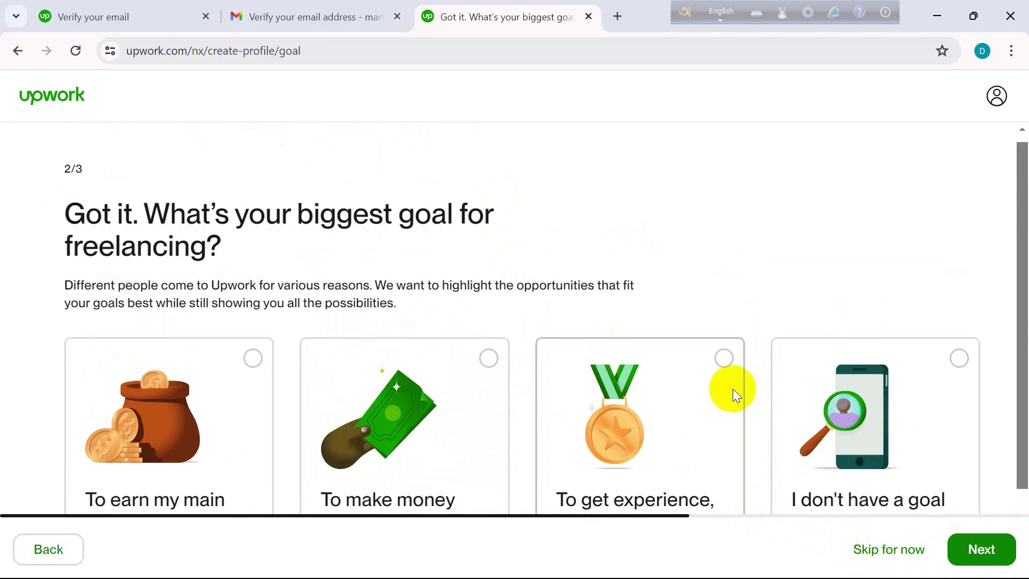
scroll(397, 378, "down", 2)
scroll(595, 338, "up", 2)
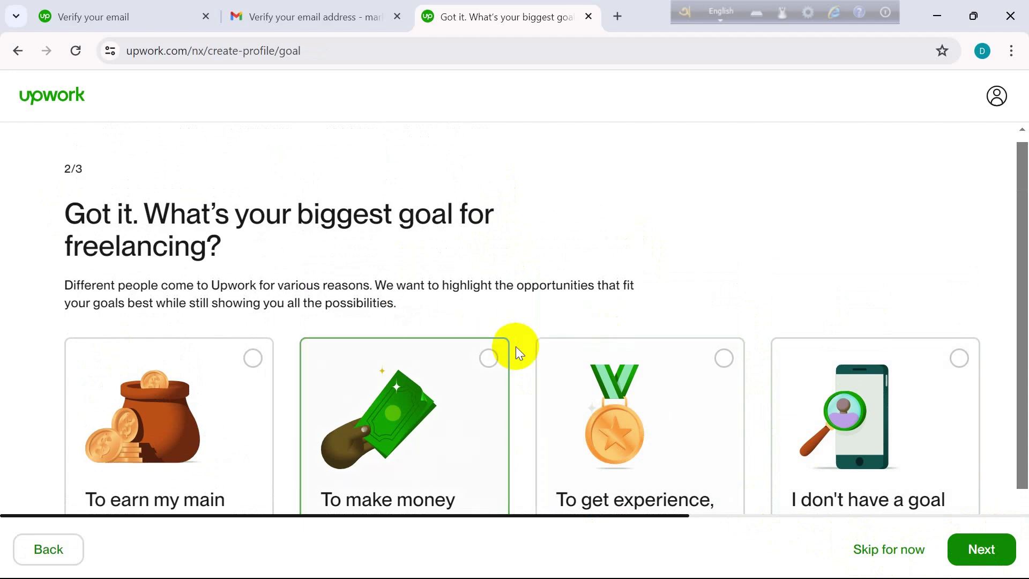
scroll(589, 376, "down", 1)
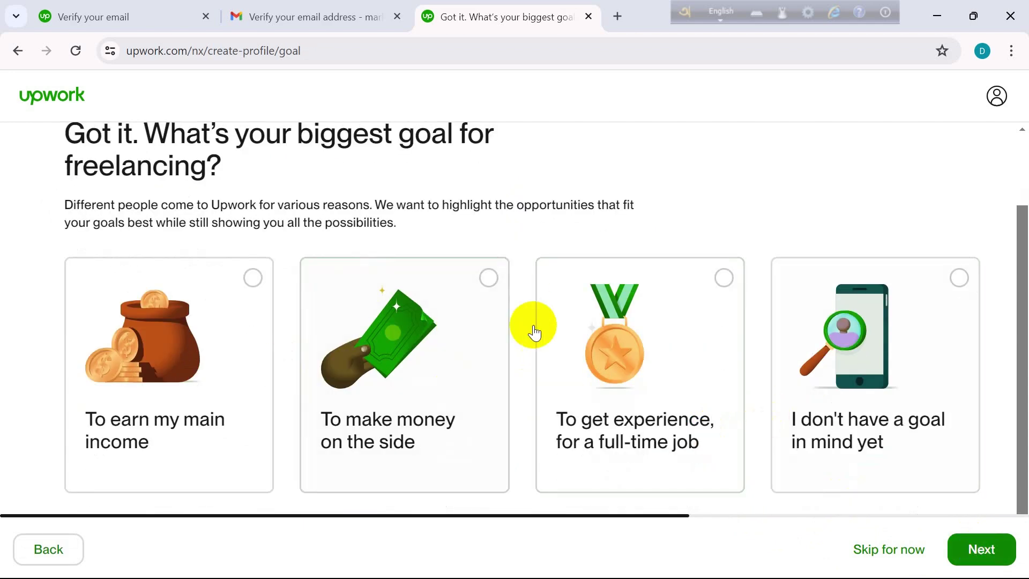
scroll(533, 409, "up", 1)
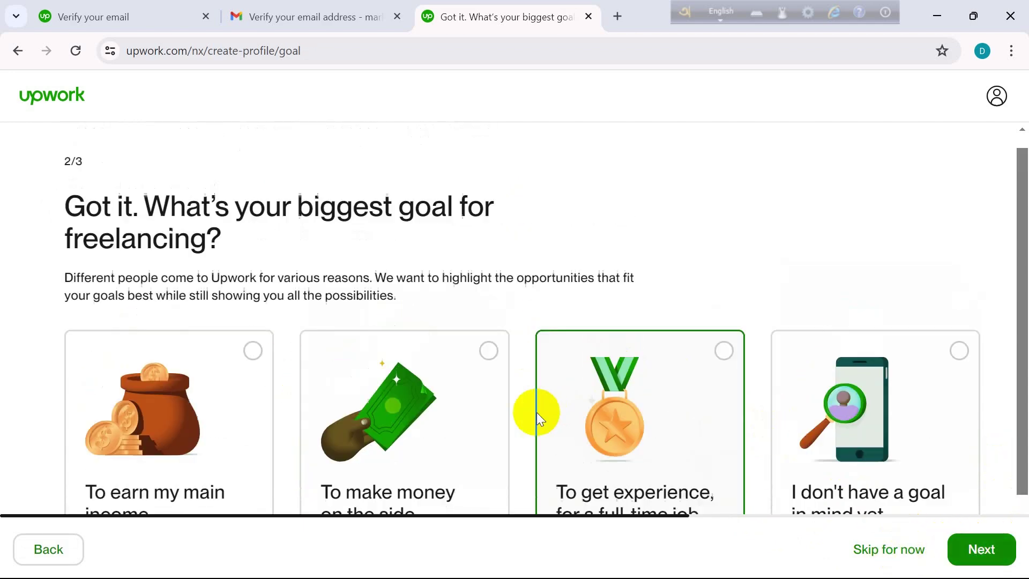
left_click_drag(144, 215, 352, 247)
left_click(682, 230)
scroll(682, 231, "down", 1)
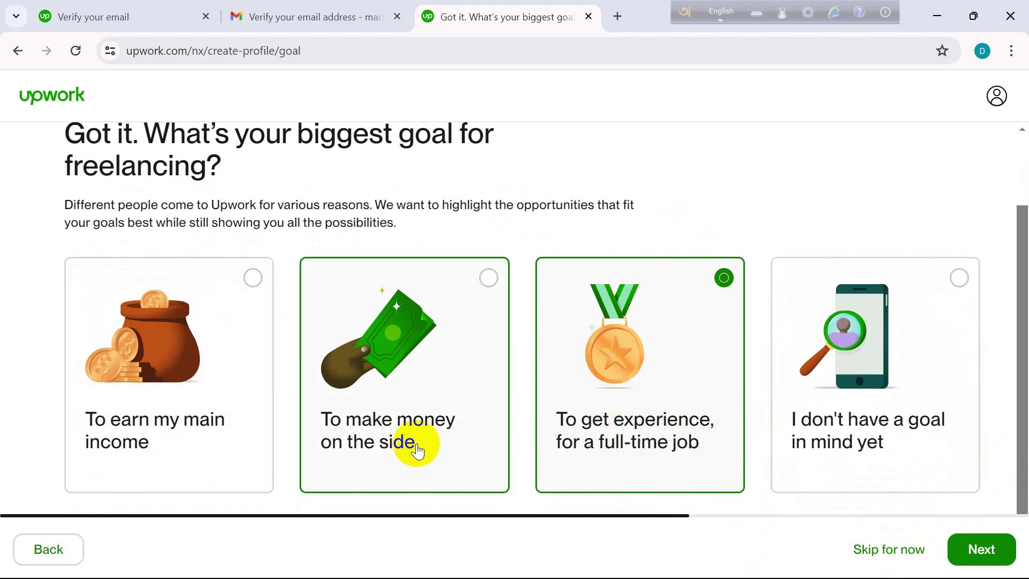
- Compare the goal options, settle on 'To earn my main income' and submit it
left_click(431, 385)
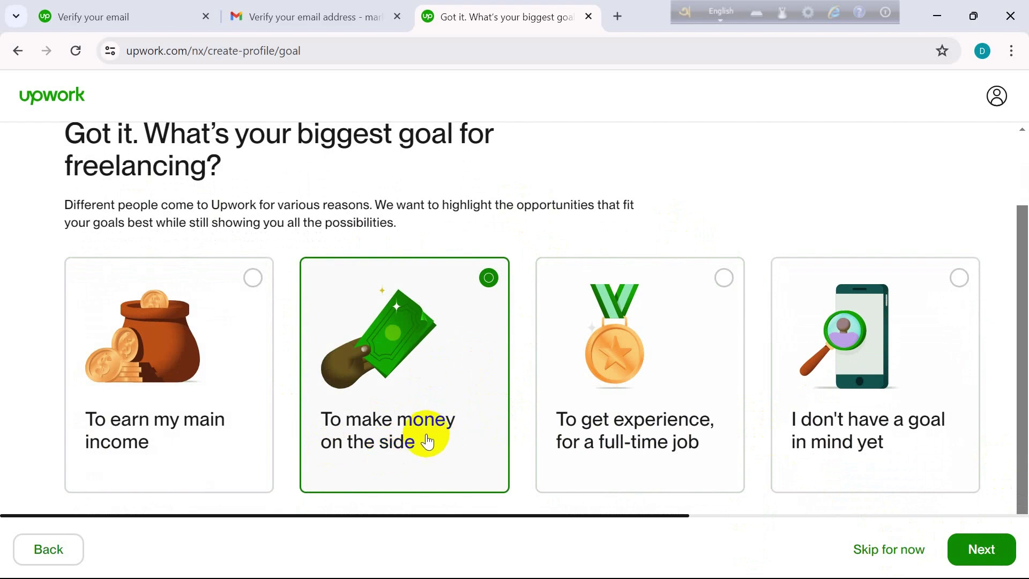
left_click(205, 446)
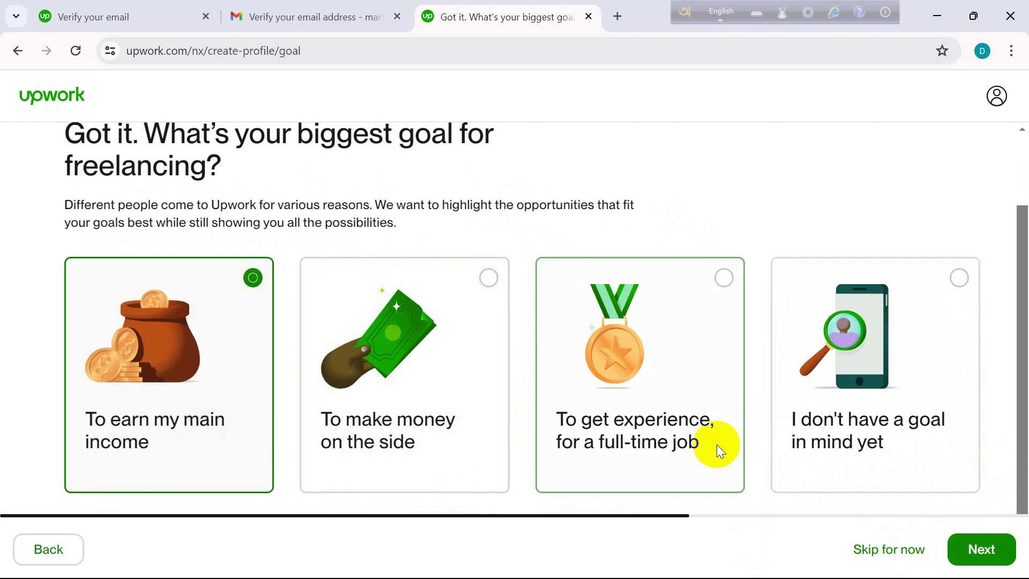
left_click(938, 418)
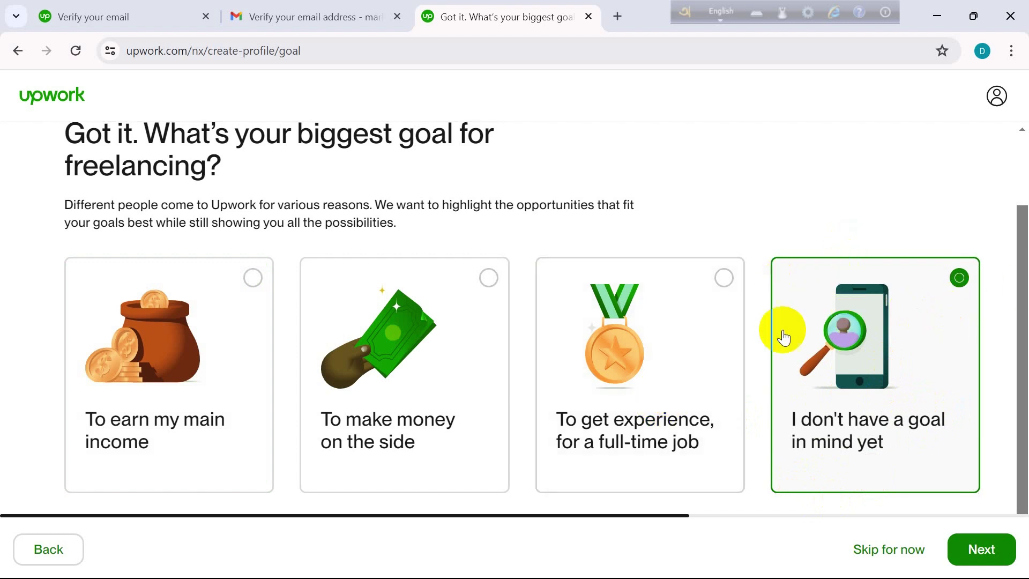
left_click(682, 345)
left_click(436, 322)
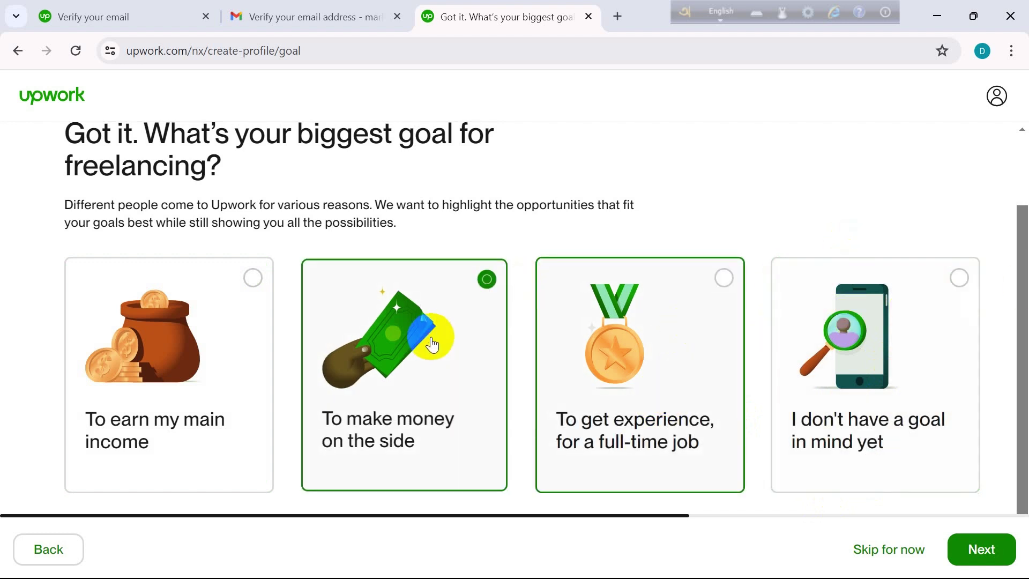
left_click(221, 428)
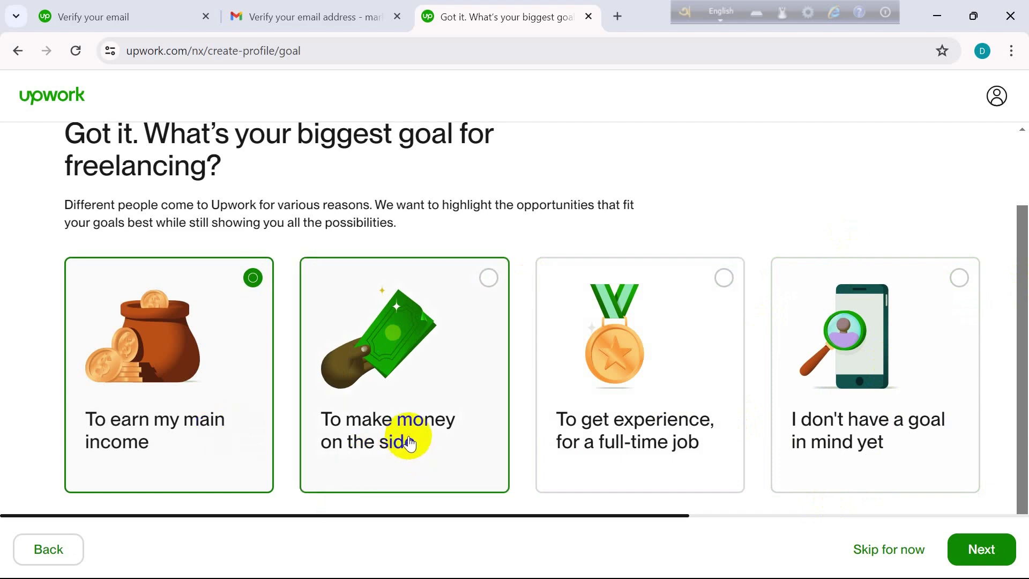
left_click(421, 343)
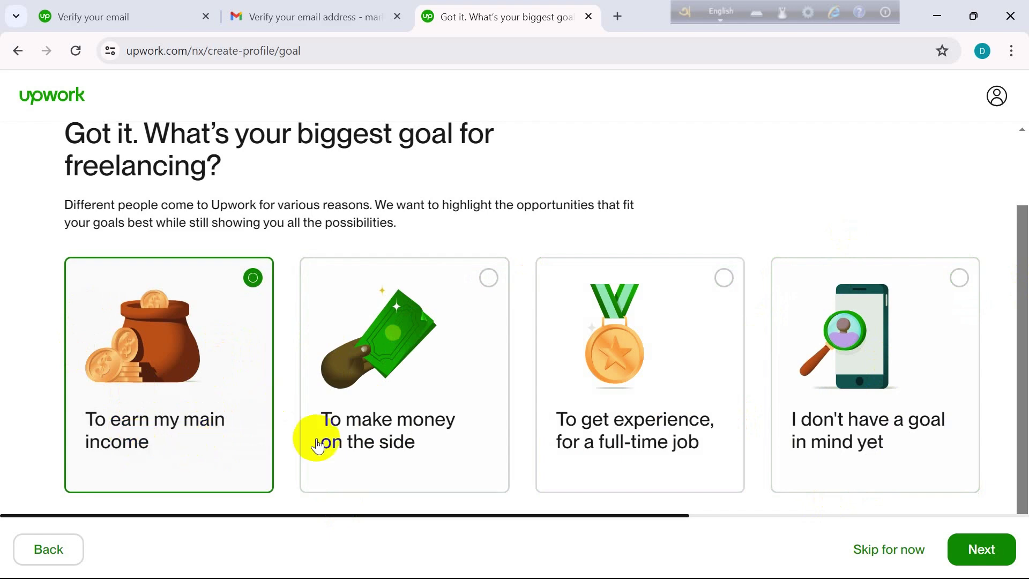
left_click(984, 548)
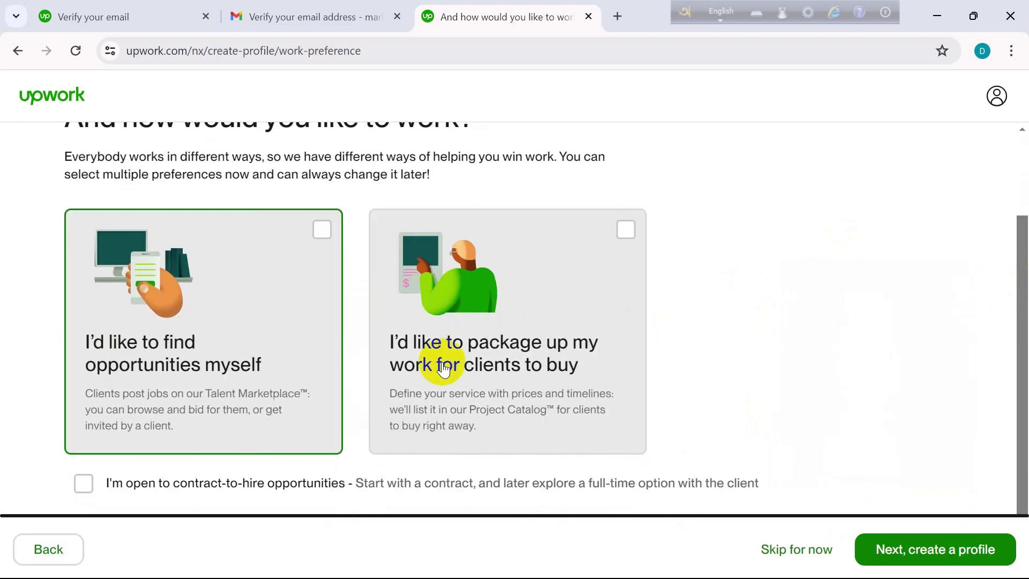
- Read the work-preference question and both working options, highlighting their wording
left_click_drag(64, 225, 506, 207)
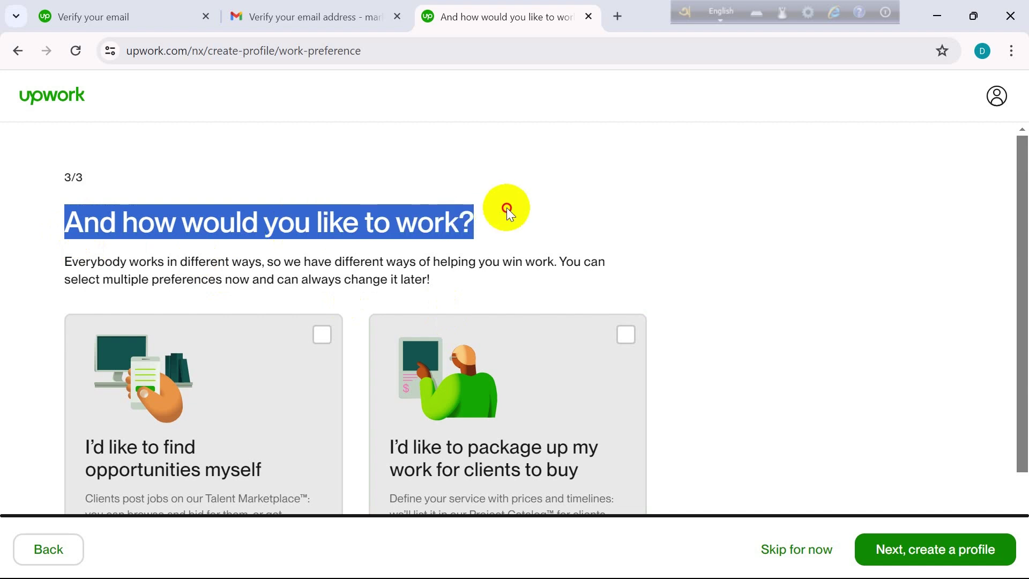
left_click(754, 213)
scroll(792, 273, "down", 2)
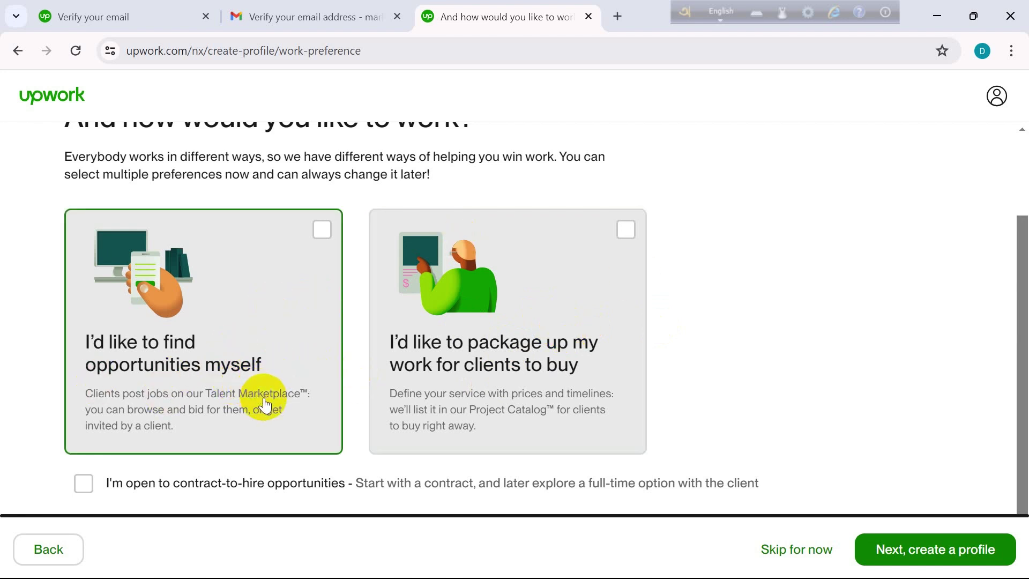
double_click(180, 351)
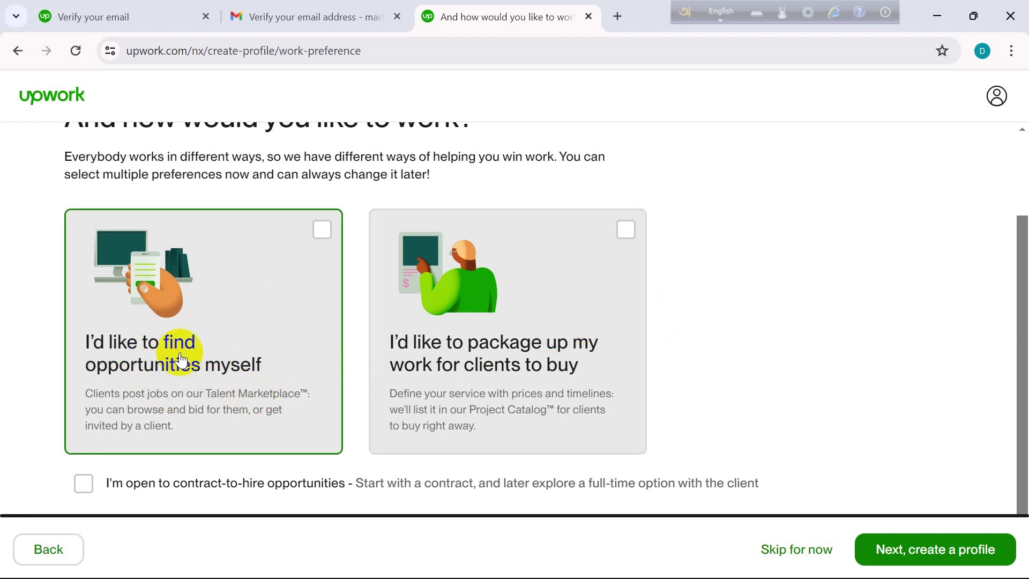
left_click(257, 378)
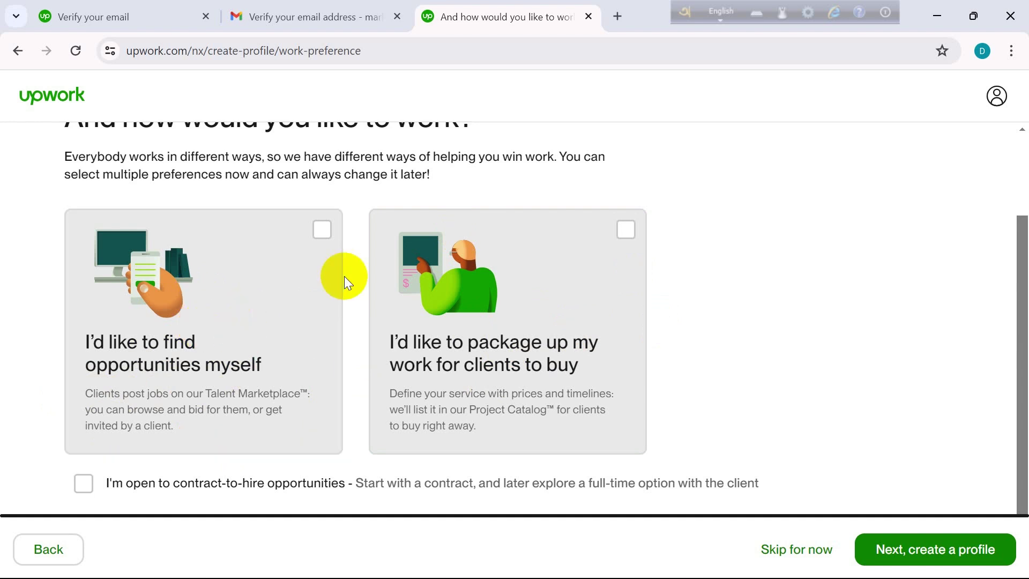
mouse_move(361, 202)
left_mouse_down()
mouse_move(694, 474)
mouse_move(402, 229)
left_mouse_up()
left_click(679, 463)
left_click(365, 203)
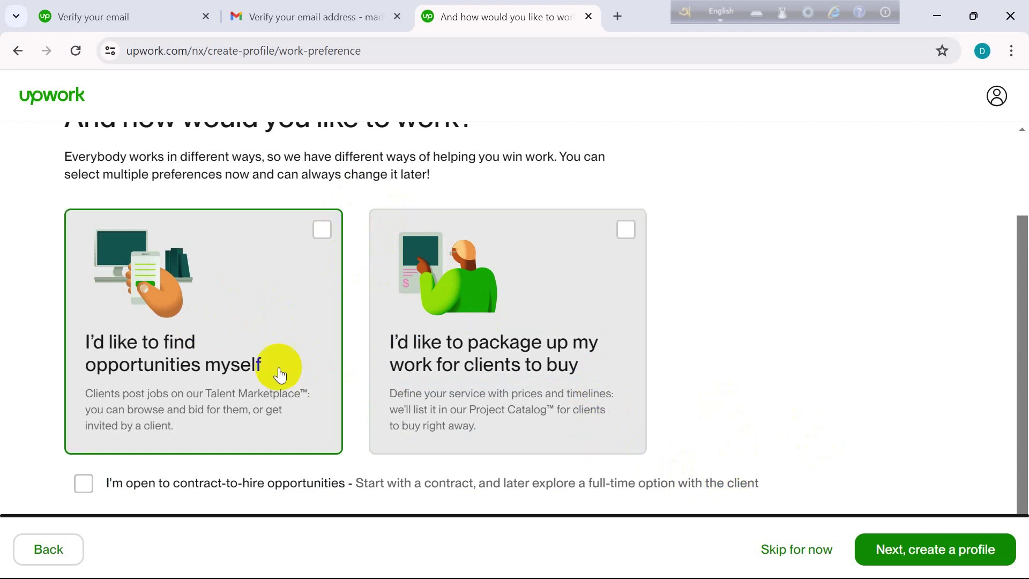
double_click(234, 375)
double_click(192, 352)
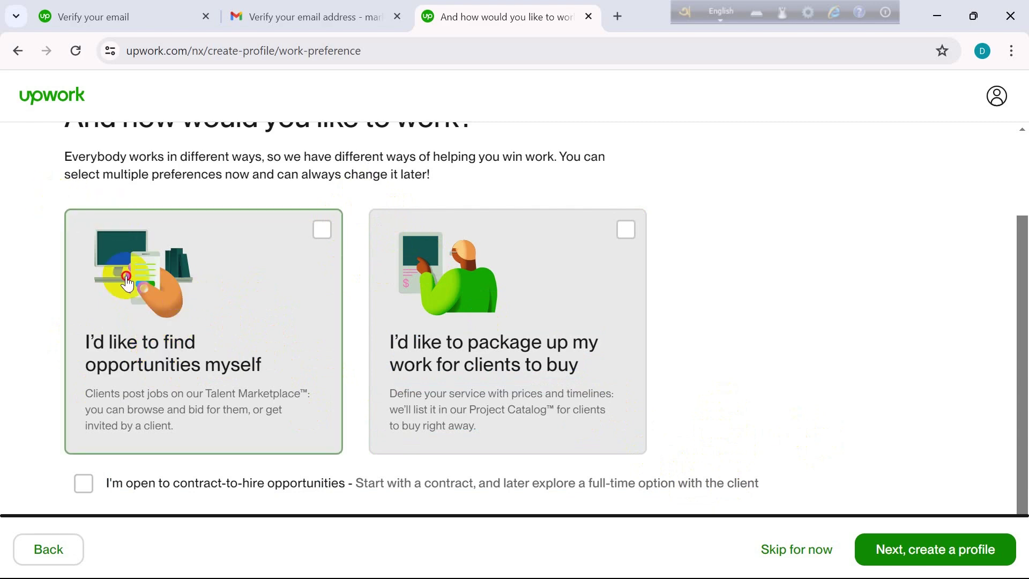
left_click(282, 445)
left_click_drag(283, 445, 333, 462)
left_click(351, 458)
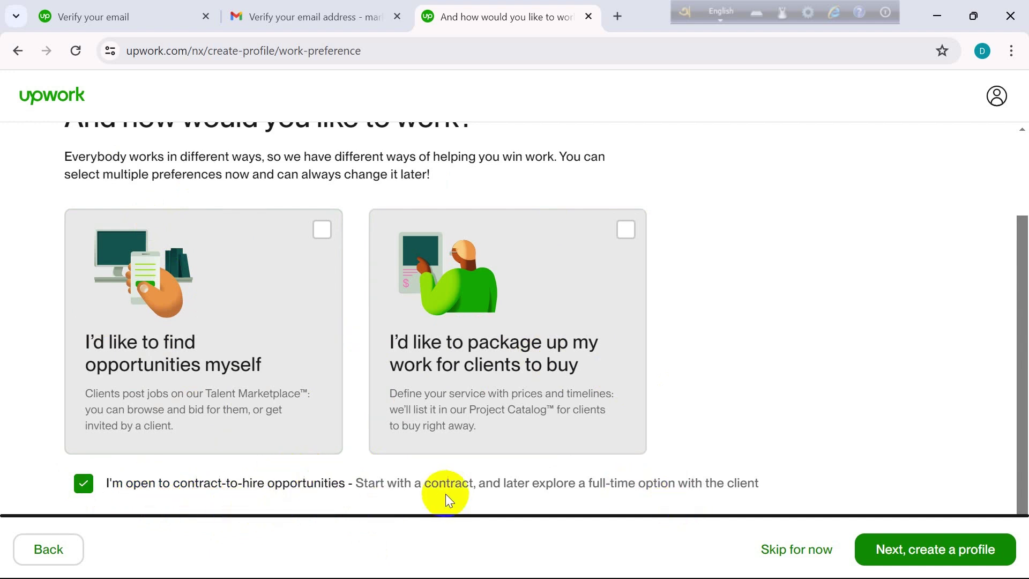
- Review contract-to-hire, select finding opportunities myself and continue with 'Next, create a profile'
left_click_drag(771, 486, 256, 439)
left_click(838, 292)
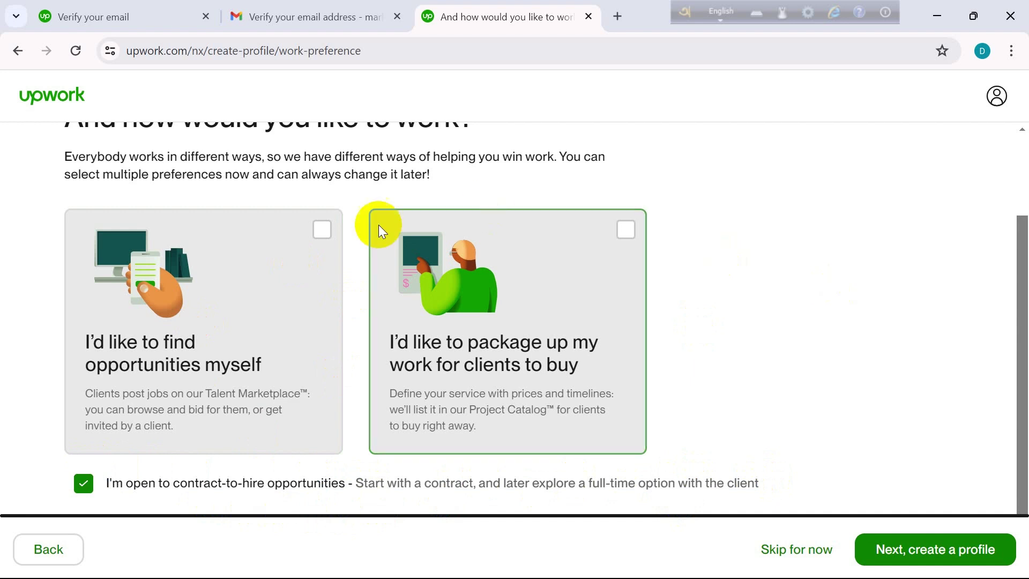
left_click(321, 229)
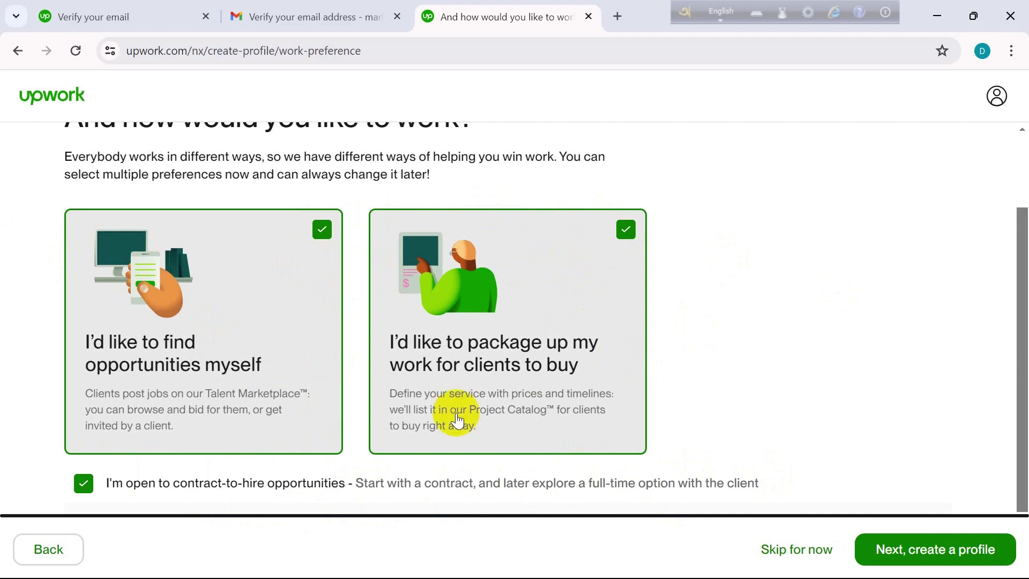
scroll(456, 415, "down", 2)
left_click(933, 563)
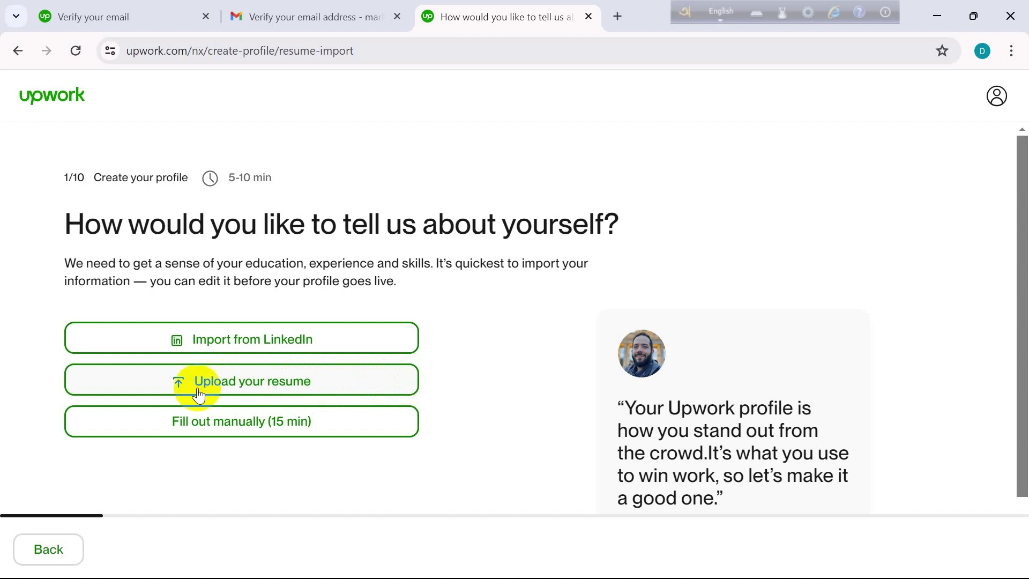
left_click(287, 346)
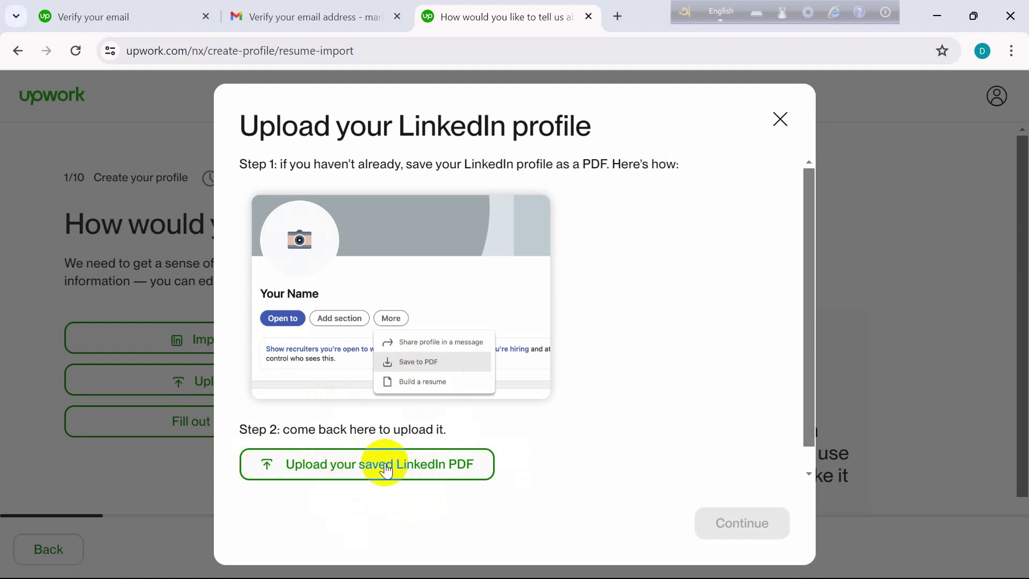
left_click(794, 119)
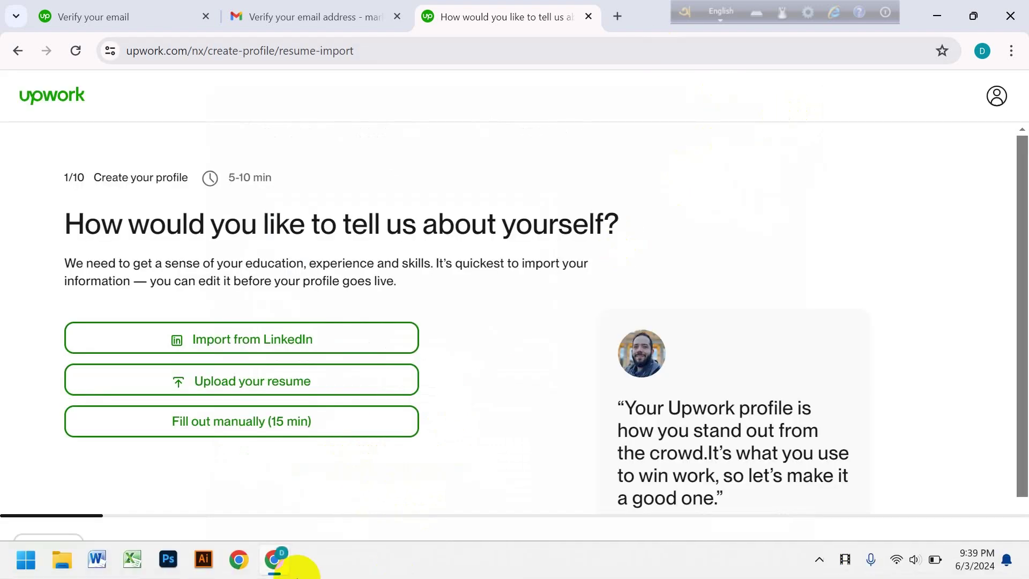
left_click(243, 564)
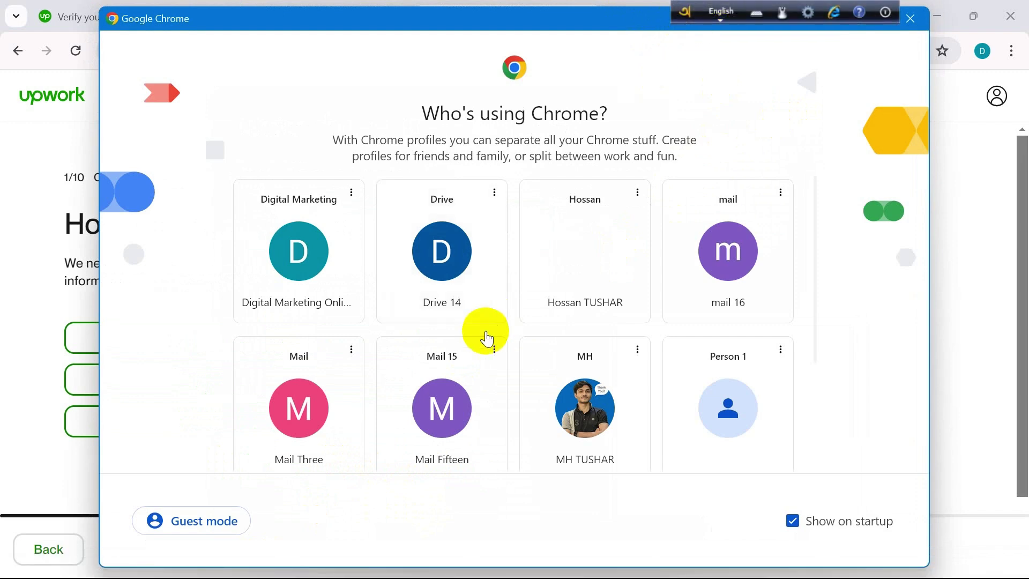
- Switch to another Chrome profile and load linkedin.com in a new tab
scroll(429, 418, "down", 3)
left_click(428, 433)
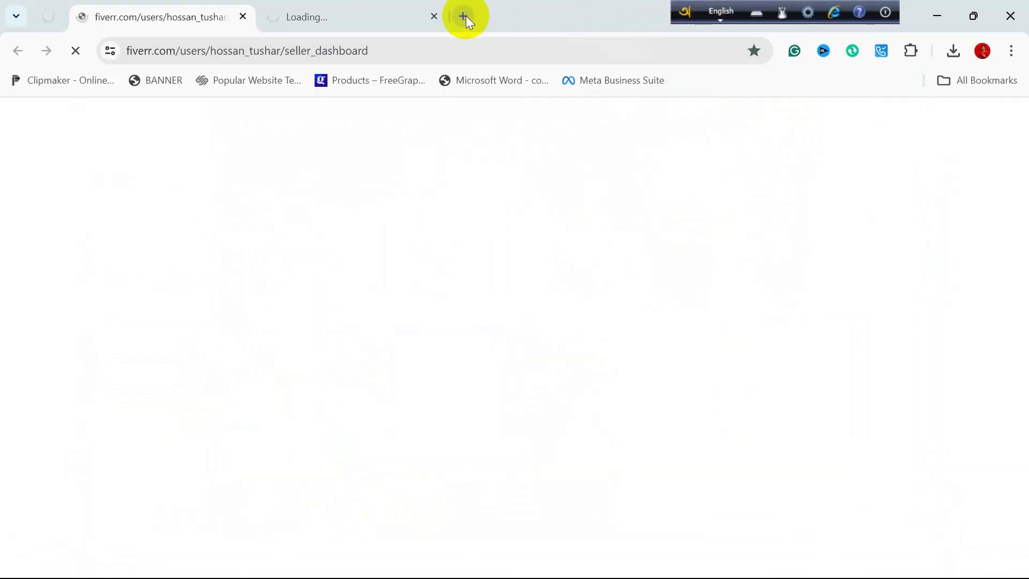
left_click(463, 16)
type("li")
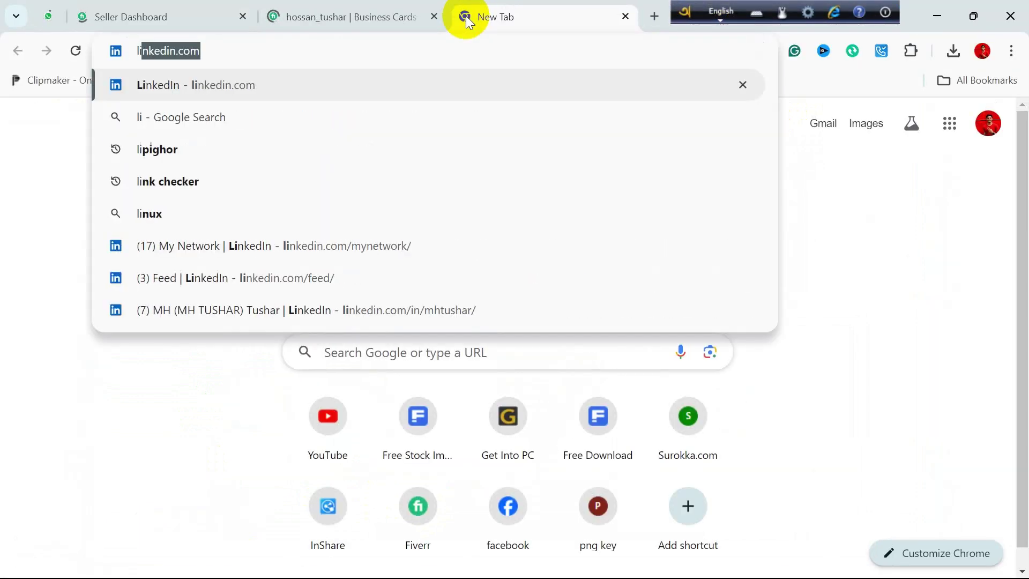
key("Return")
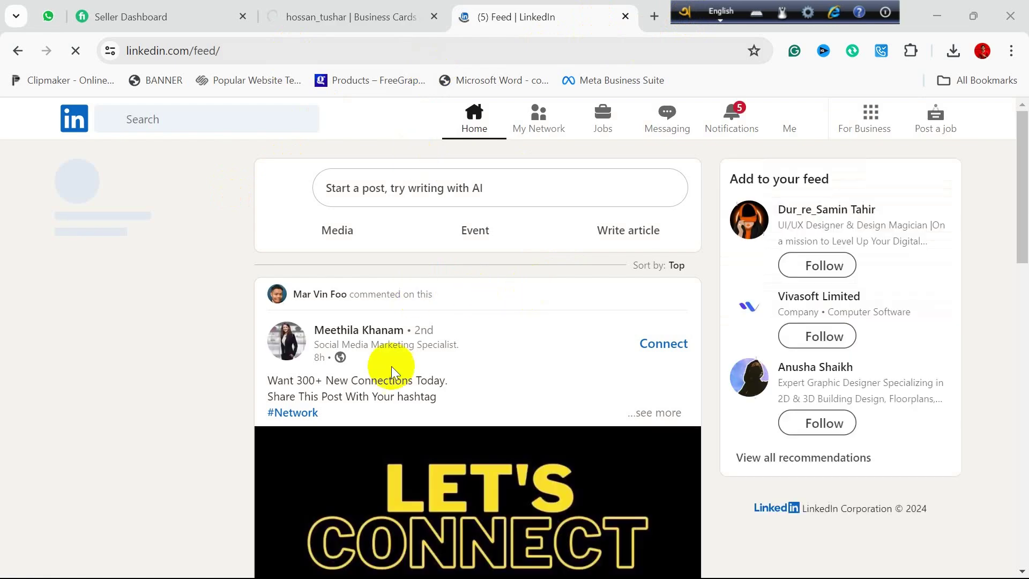
- Skim the LinkedIn home feed and collapse the Messaging panel
scroll(688, 311, "down", 3)
scroll(691, 306, "up", 3)
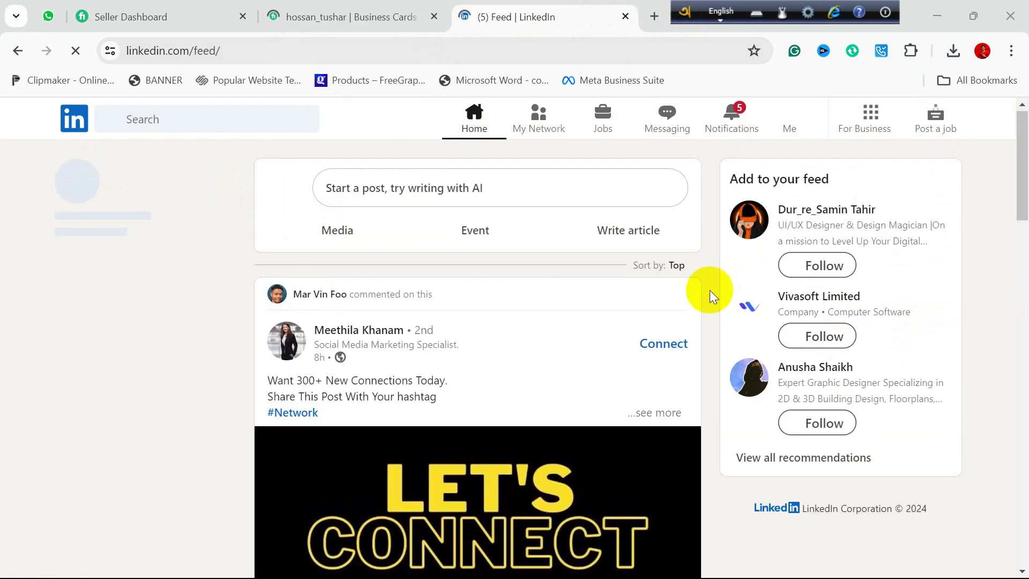
scroll(711, 296, "down", 6)
scroll(711, 296, "up", 4)
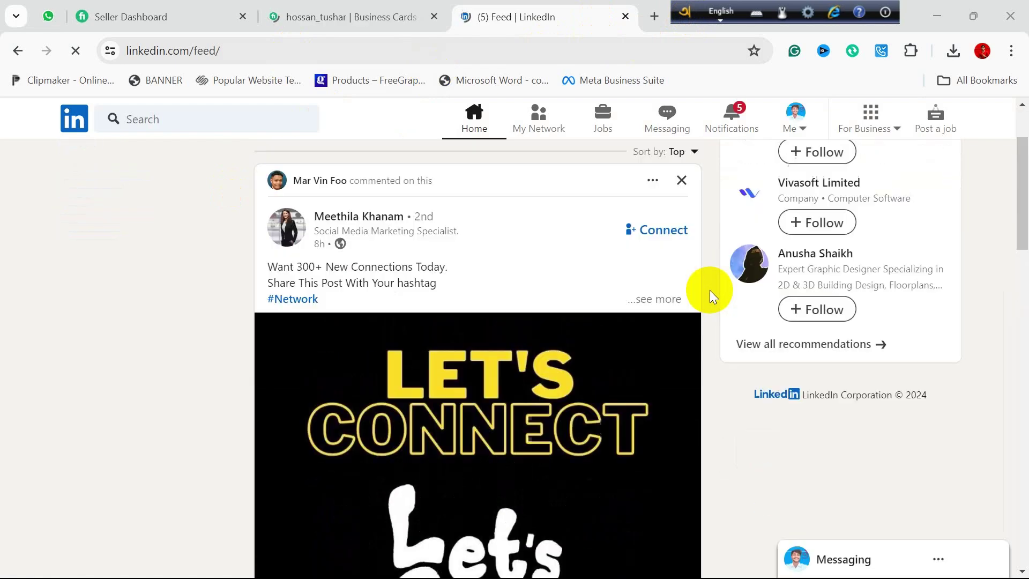
scroll(711, 296, "up", 2)
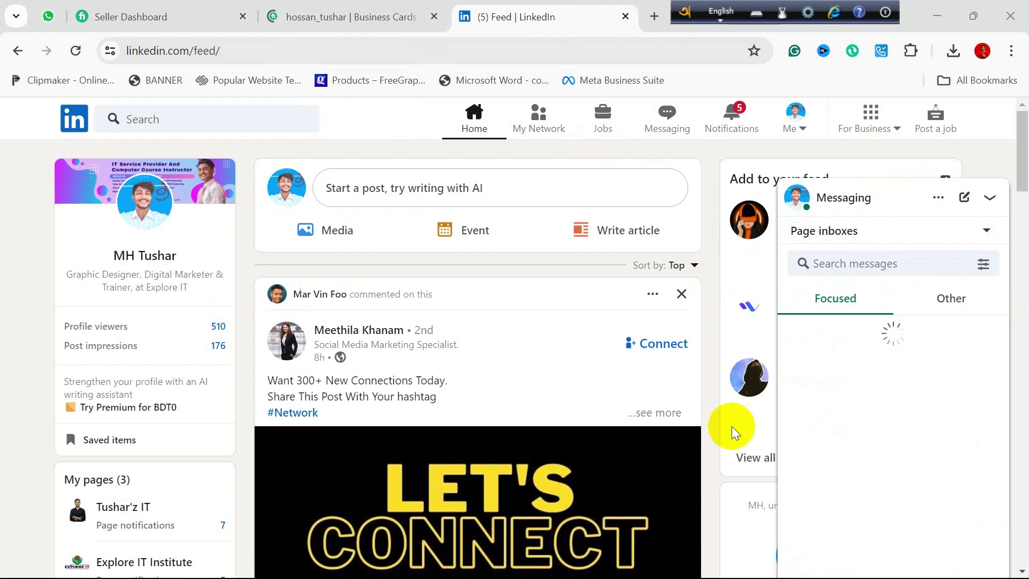
left_click(990, 198)
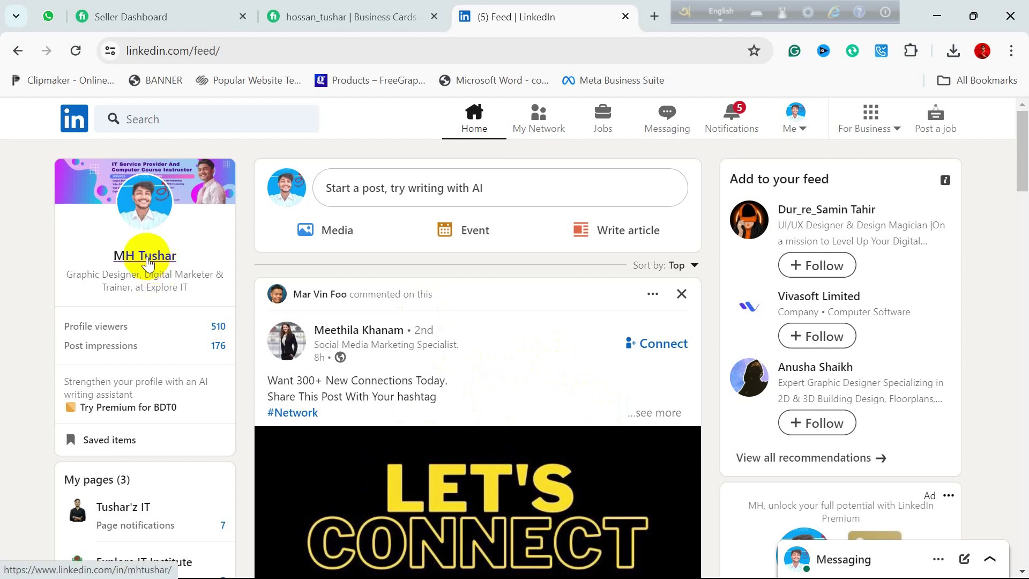
- Open your own LinkedIn profile, dismiss the verification notice, and choose More > Save to PDF
left_click(147, 259)
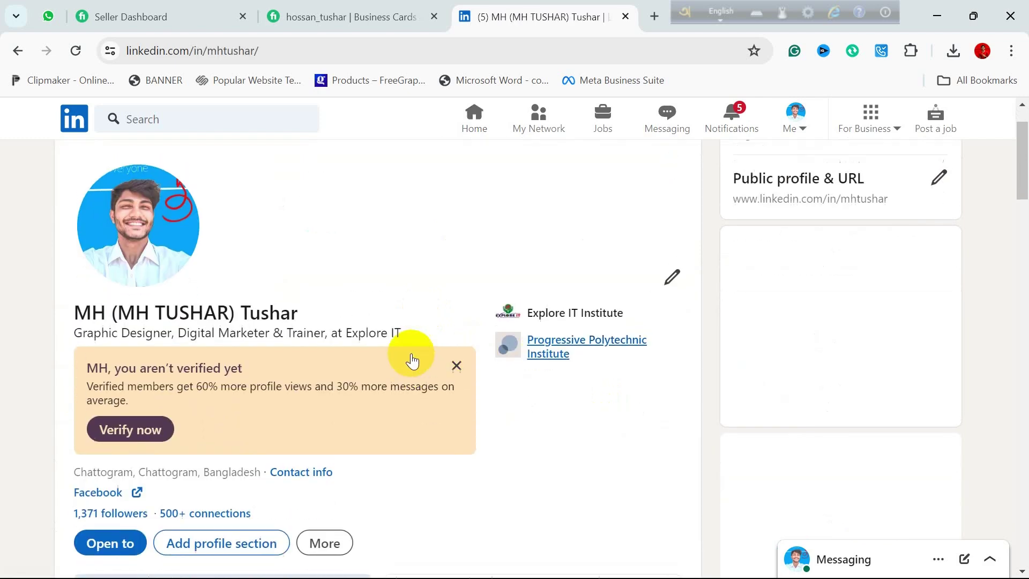
scroll(536, 354, "down", 1)
scroll(569, 347, "down", 1)
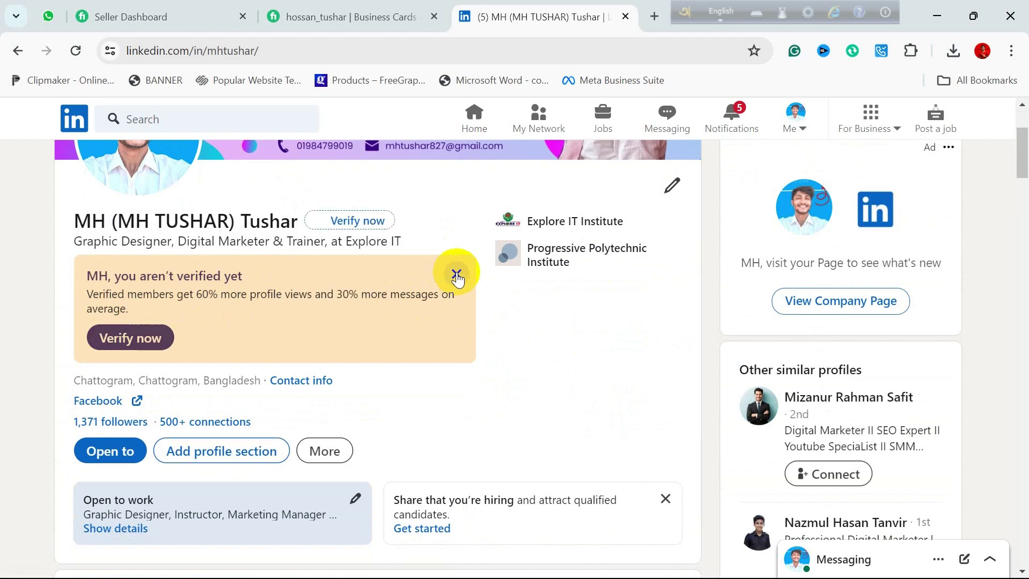
left_click(457, 275)
left_click(335, 341)
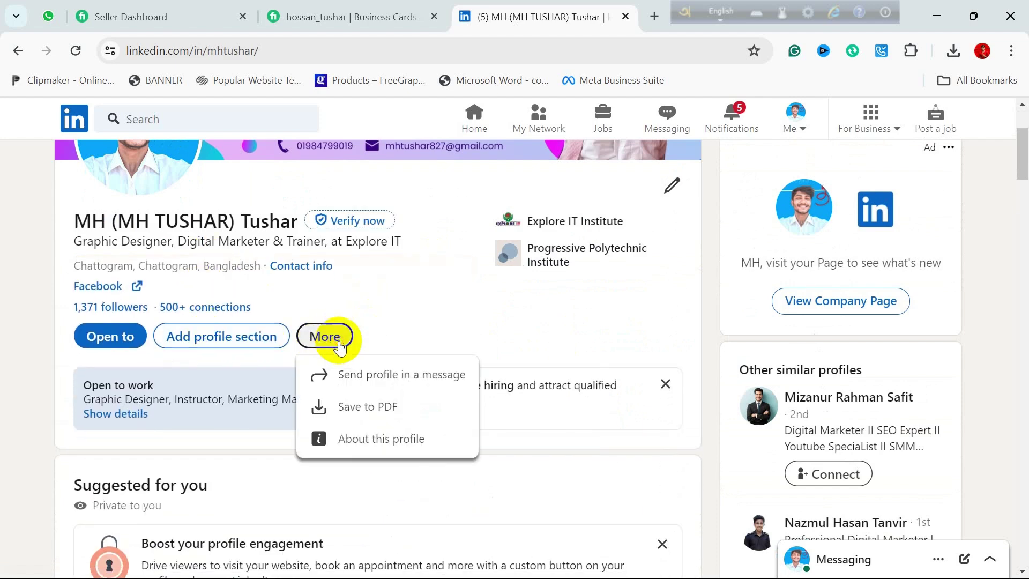
left_click(381, 411)
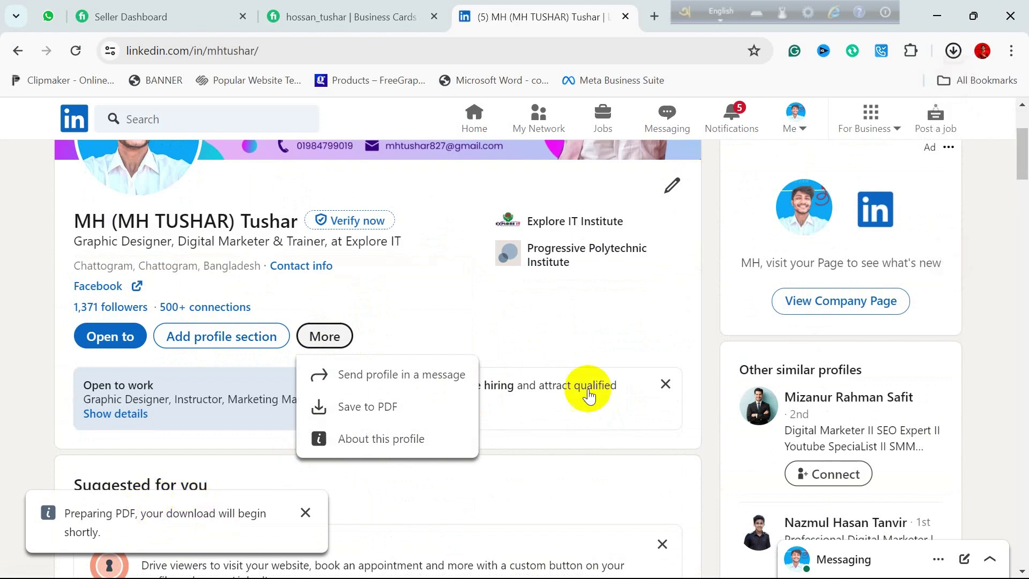
- Open the downloaded Profile.pdf and read through it down to the Education section
left_click(804, 94)
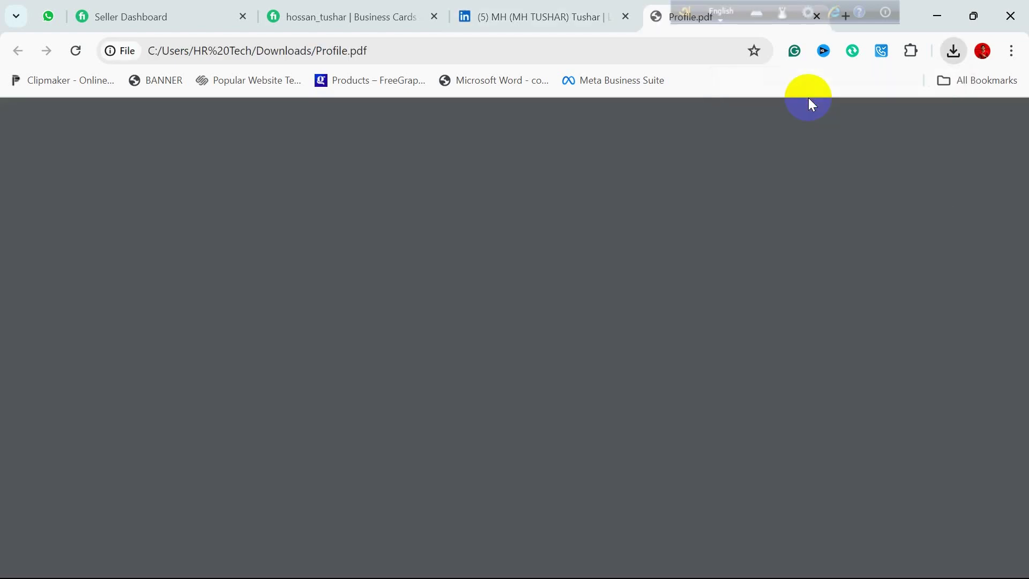
scroll(558, 354, "down", 15)
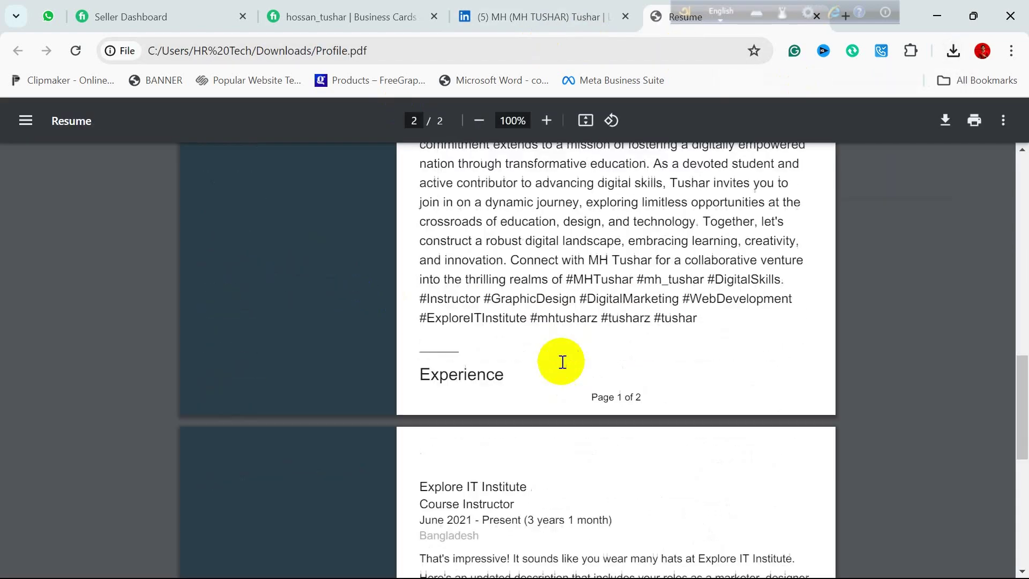
scroll(564, 377, "up", 10)
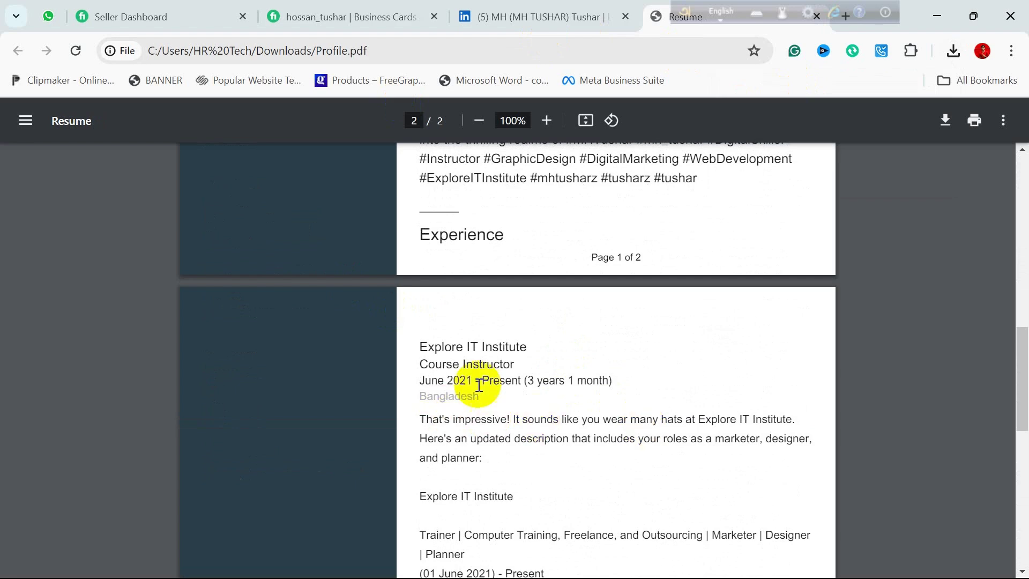
left_click_drag(442, 356, 651, 416)
scroll(632, 426, "up", 8)
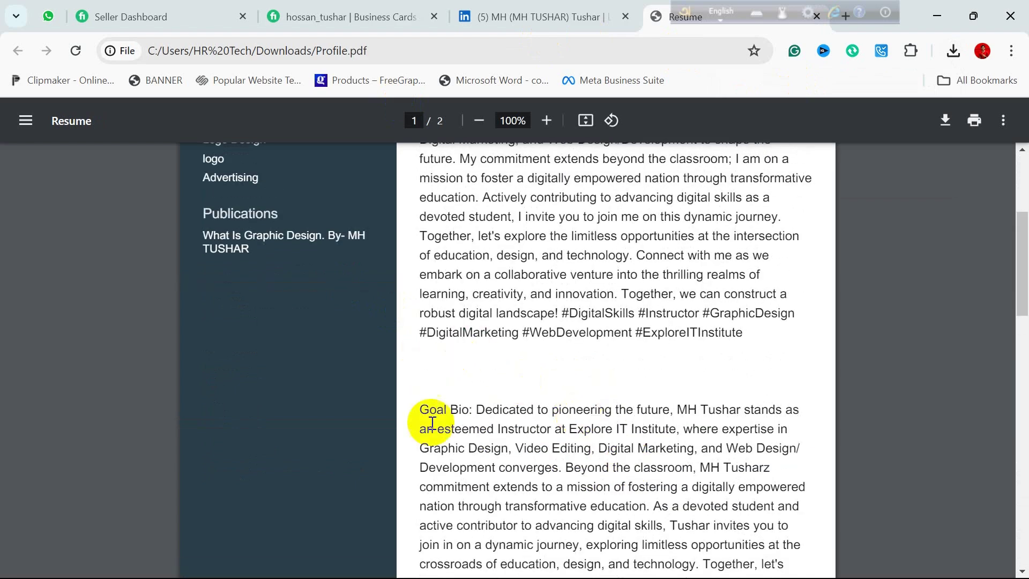
left_click_drag(407, 417, 594, 458)
scroll(329, 416, "up", 4)
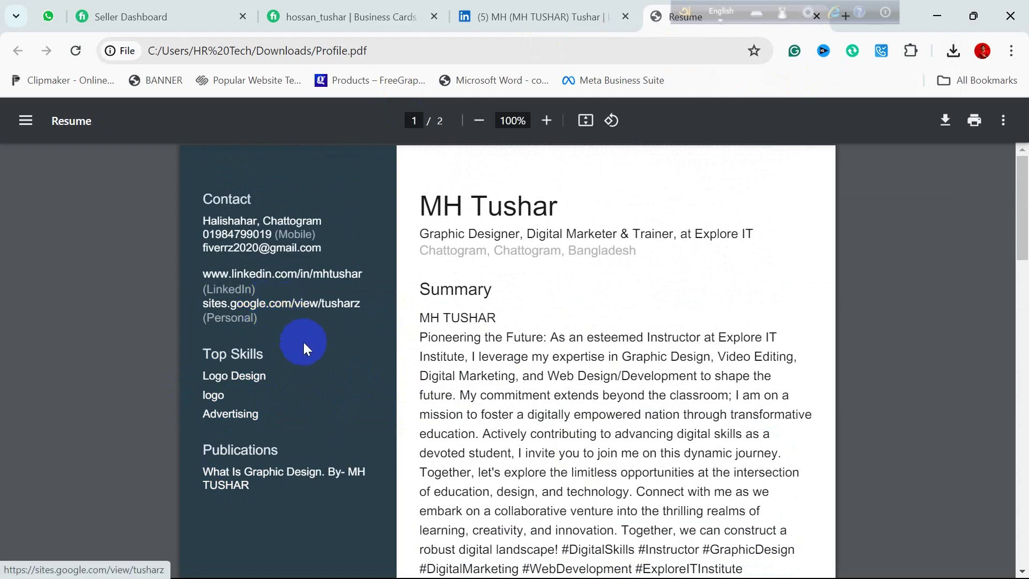
scroll(772, 430, "down", 13)
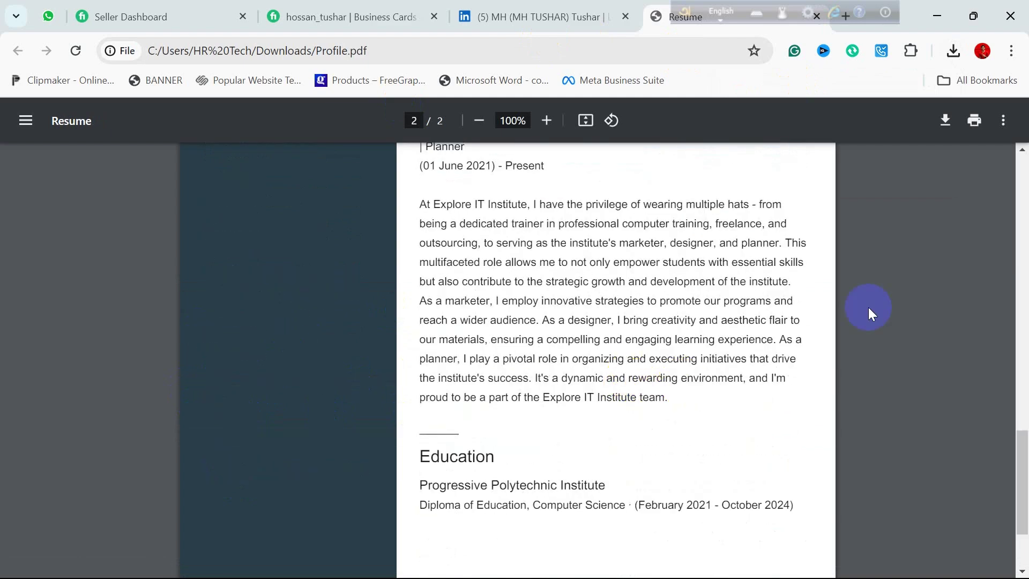
- Return to the LinkedIn profile tab, then to the Upwork profile setup tab
left_click(554, 16)
scroll(335, 378, "up", 1)
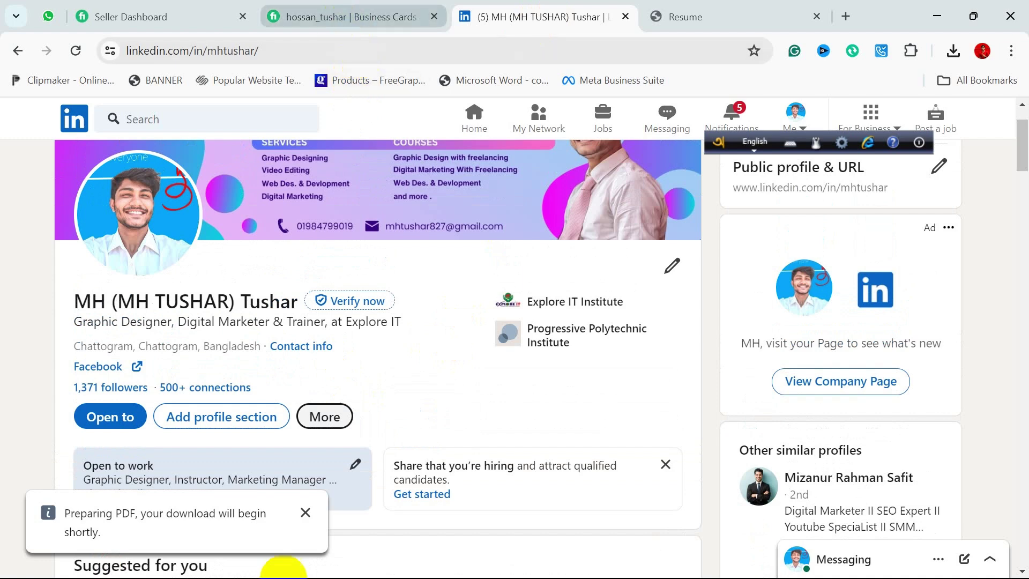
mouse_move(303, 578)
left_click(274, 559)
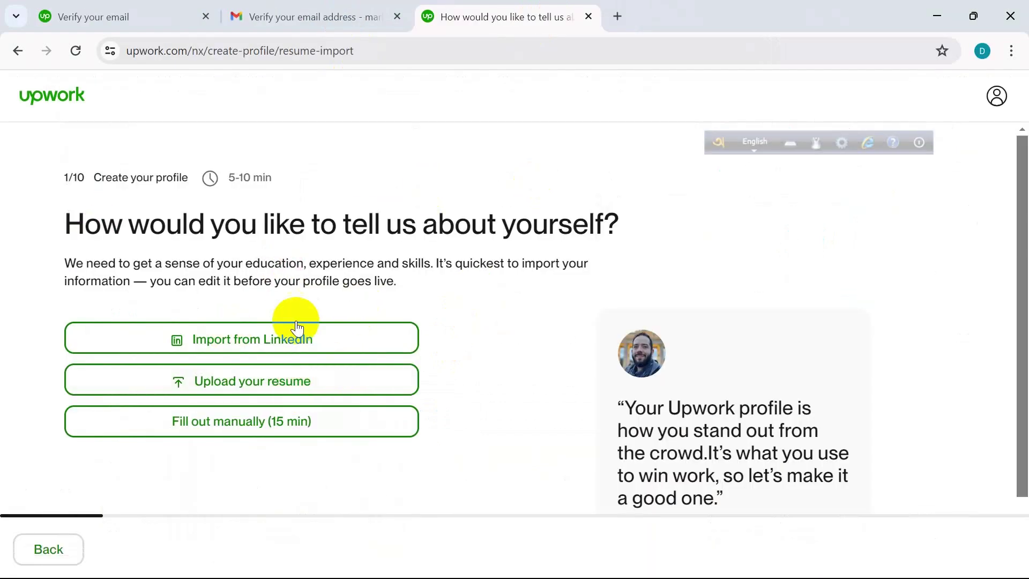
left_click(259, 339)
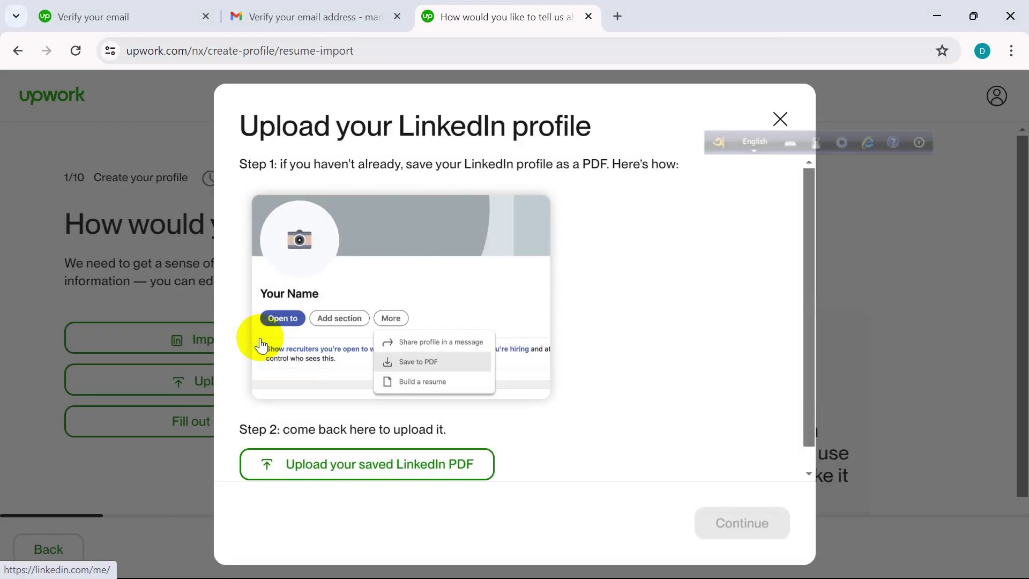
left_click(373, 468)
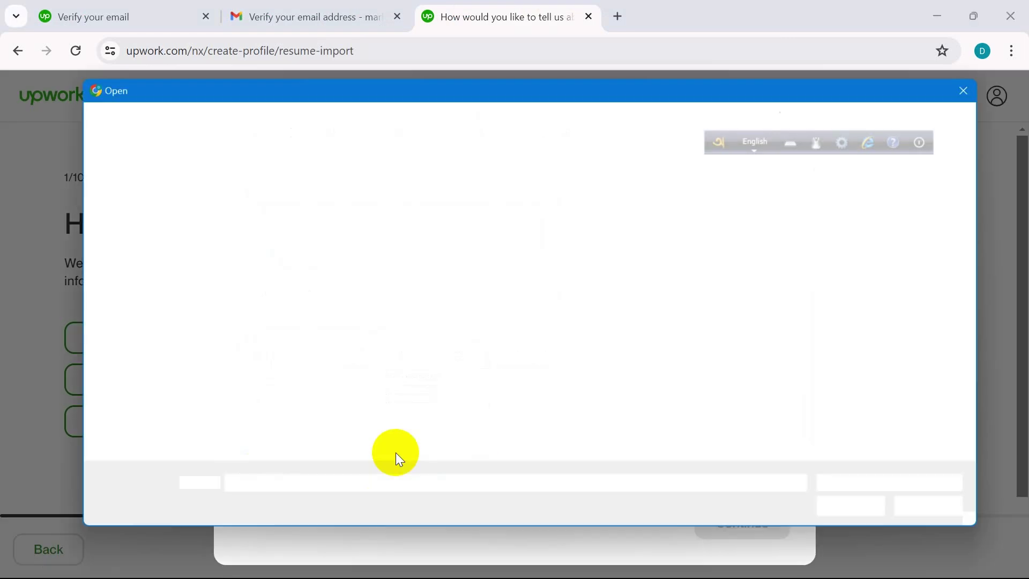
scroll(131, 292, "up", 4)
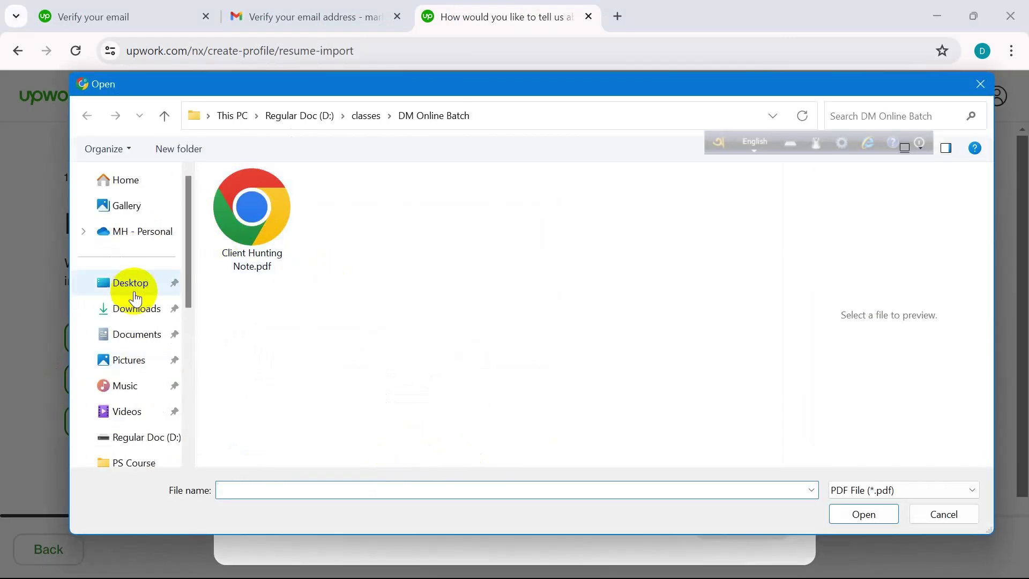
left_click(161, 313)
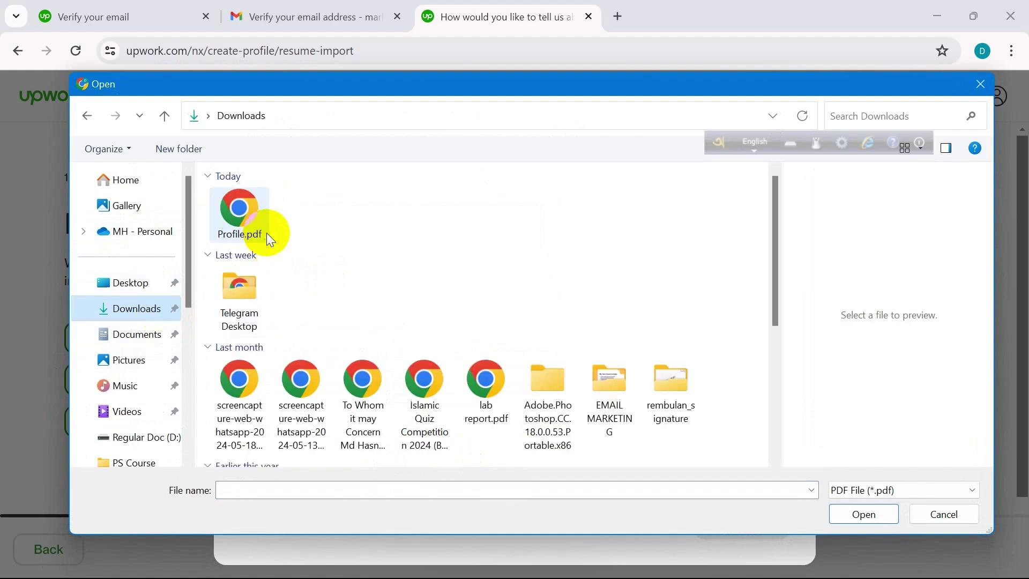
left_click(251, 215)
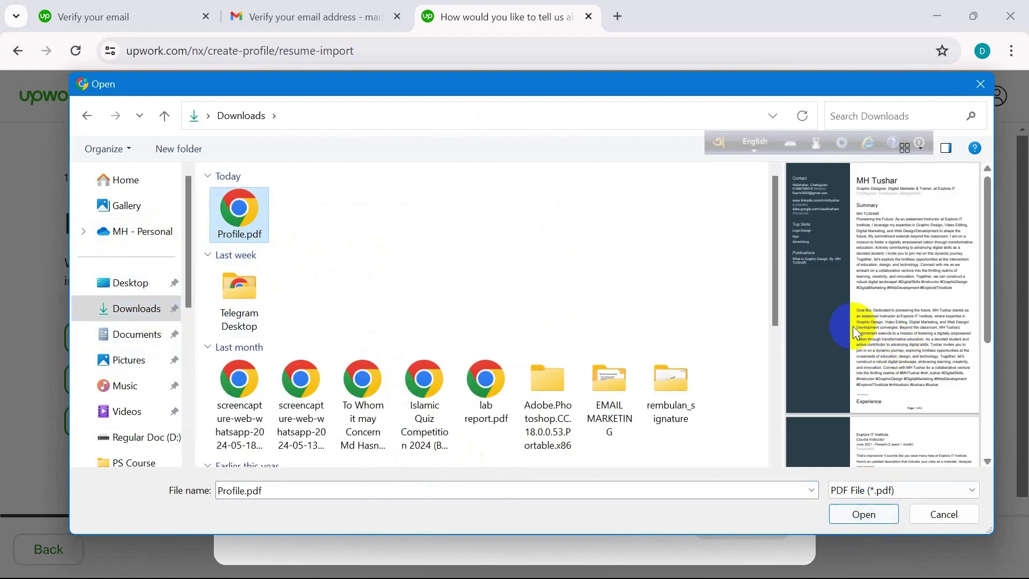
left_click(980, 91)
scroll(748, 167, "down", 1)
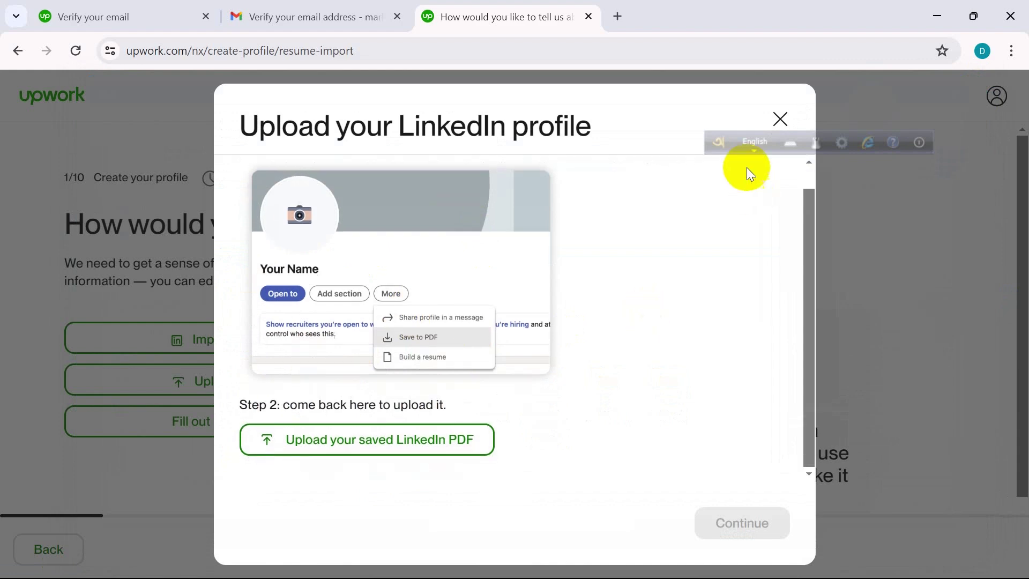
left_click(778, 114)
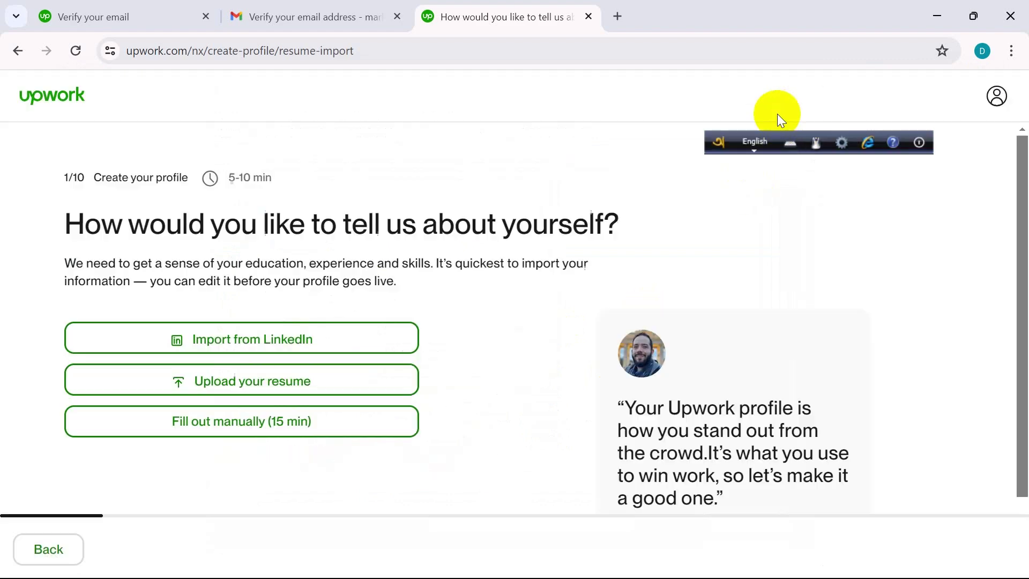
left_click(299, 383)
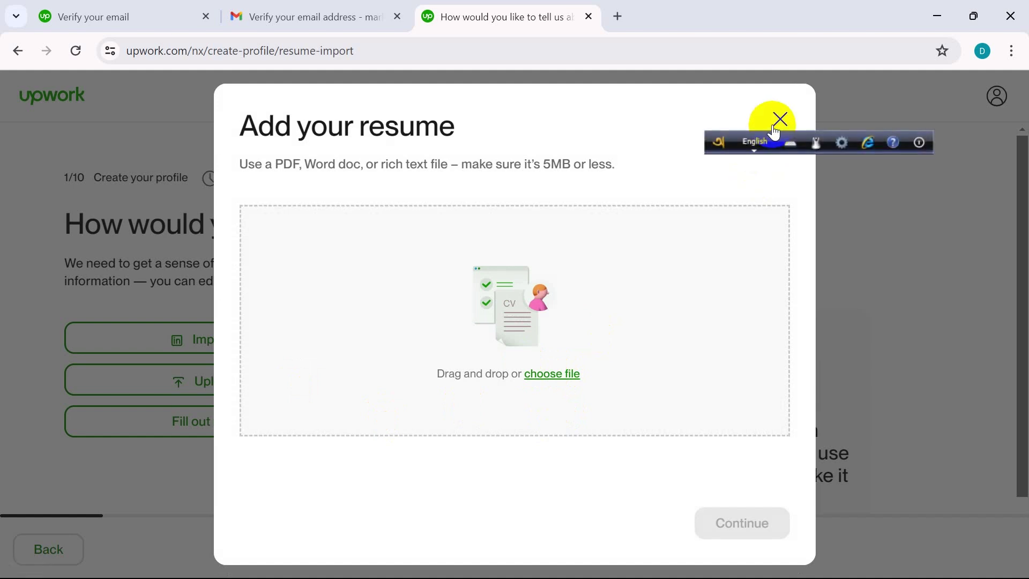
left_click_drag(716, 136, 437, 49)
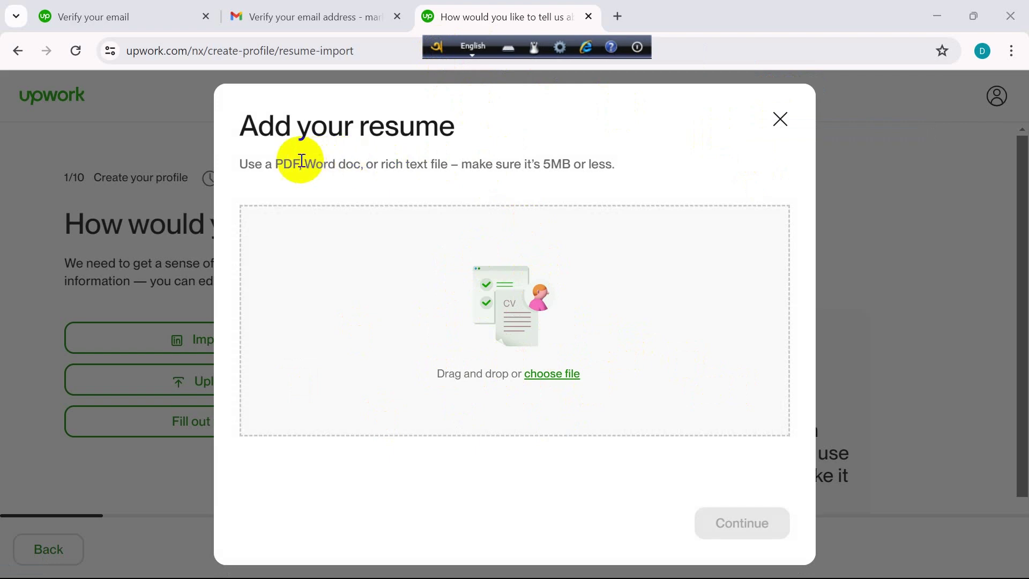
double_click(284, 164)
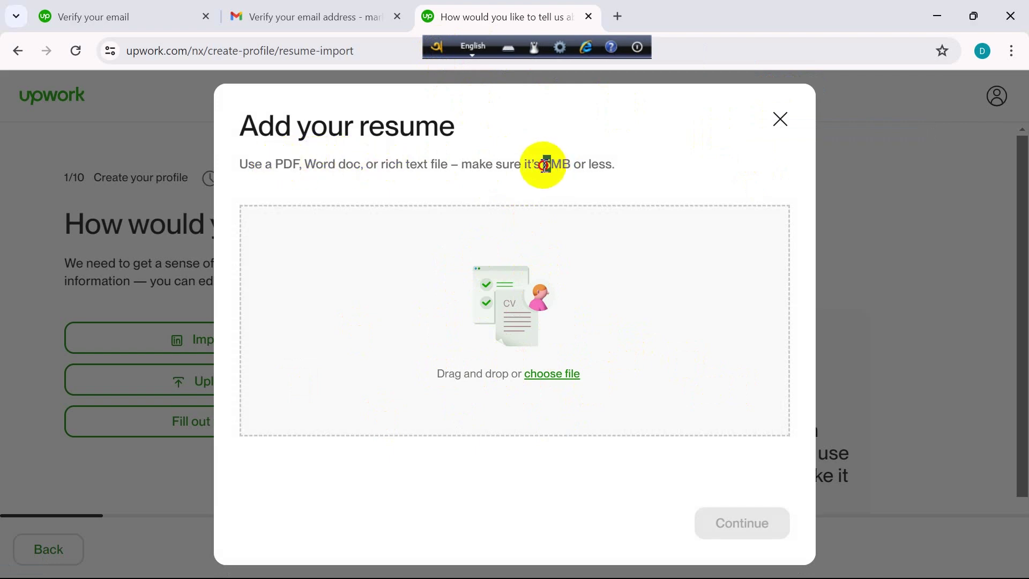
left_click(781, 120)
scroll(533, 356, "down", 1)
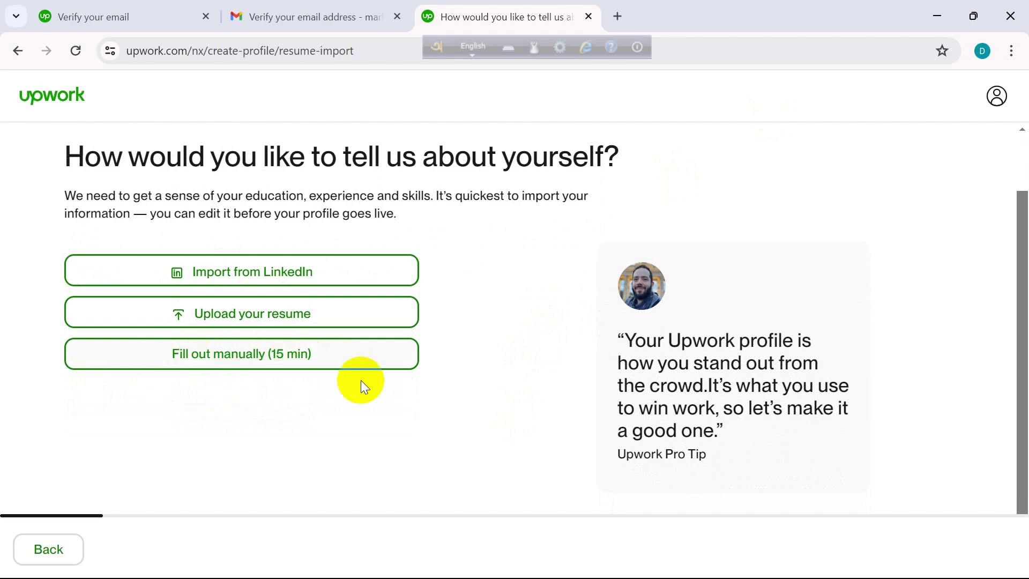
- Choose 'Fill out manually', step back past the work preference page, and choose it again
left_click(268, 355)
left_click(333, 368)
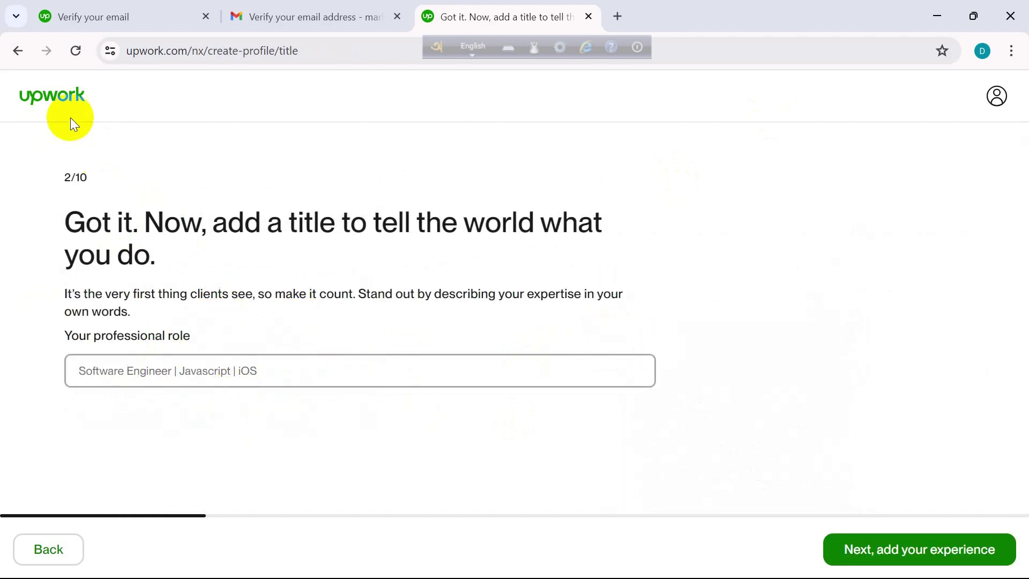
left_click(17, 51)
scroll(426, 395, "down", 3)
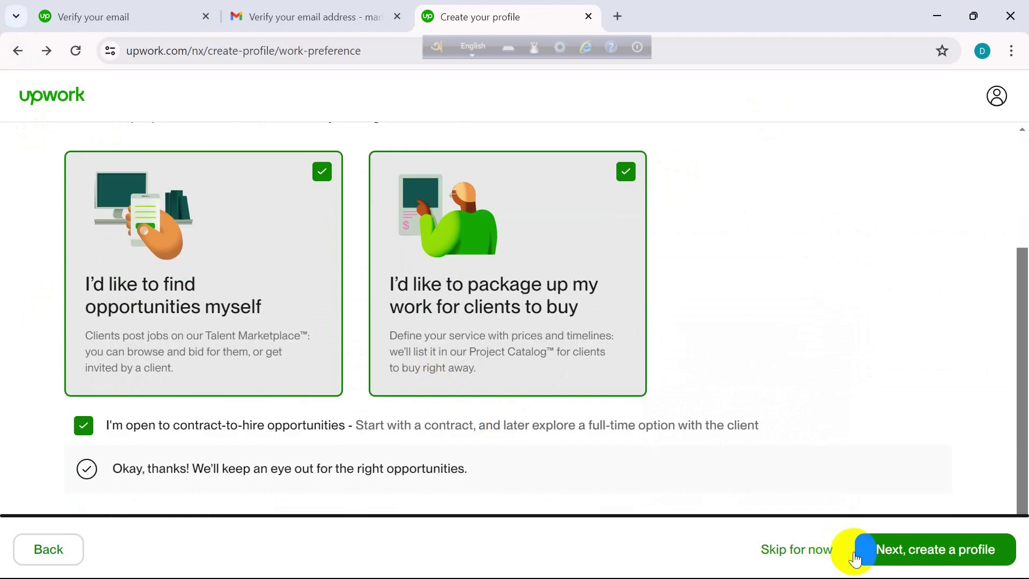
left_click(858, 548)
scroll(273, 346, "down", 1)
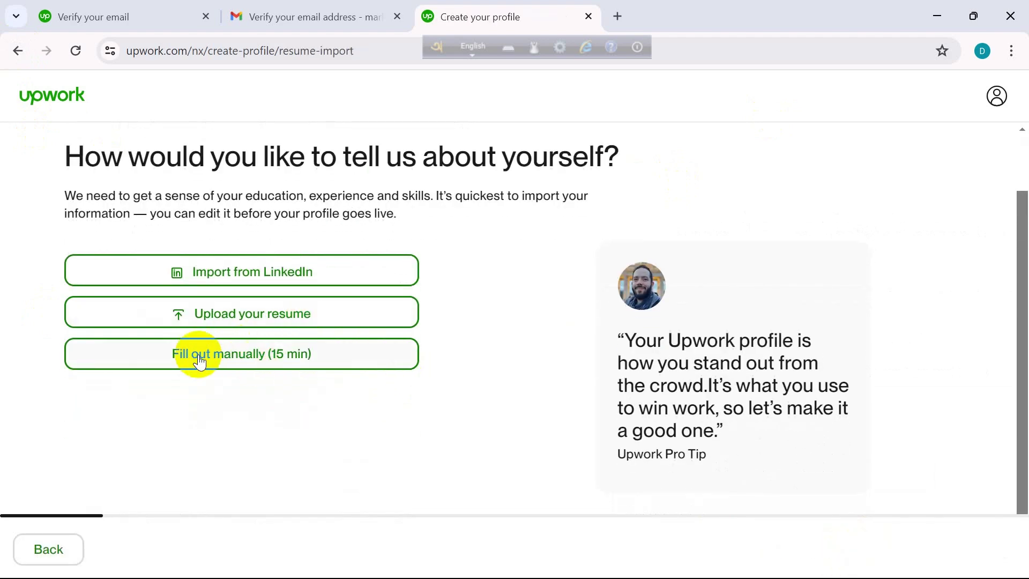
left_click(250, 358)
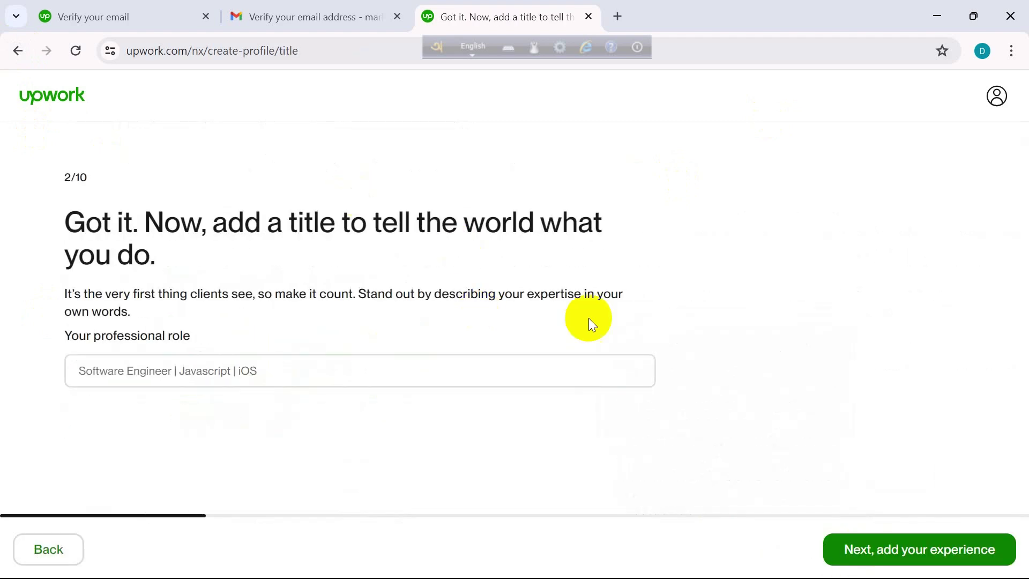
- Review the page heading's instructions about adding a professional title
left_click(381, 370)
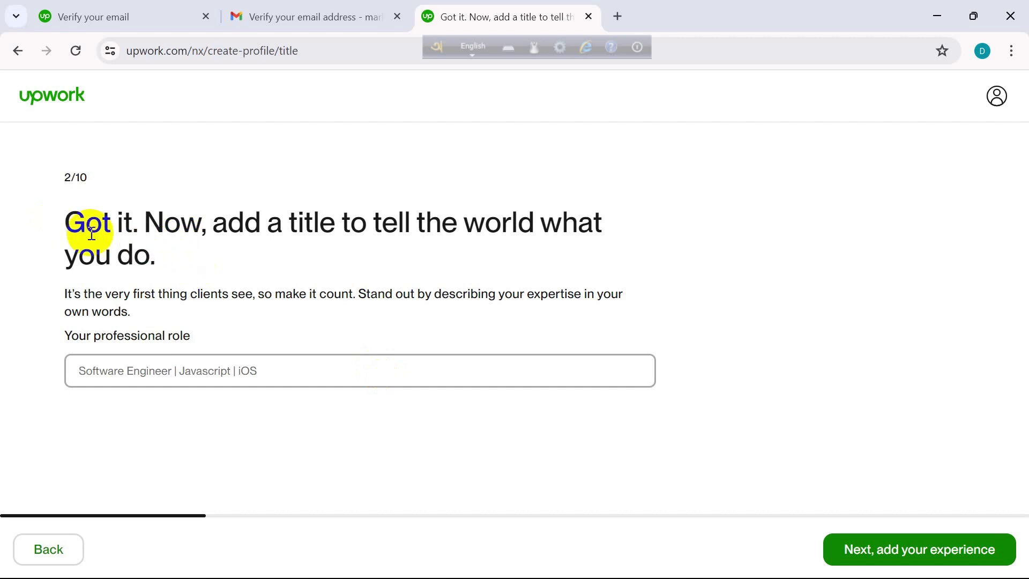
left_click_drag(65, 221, 523, 250)
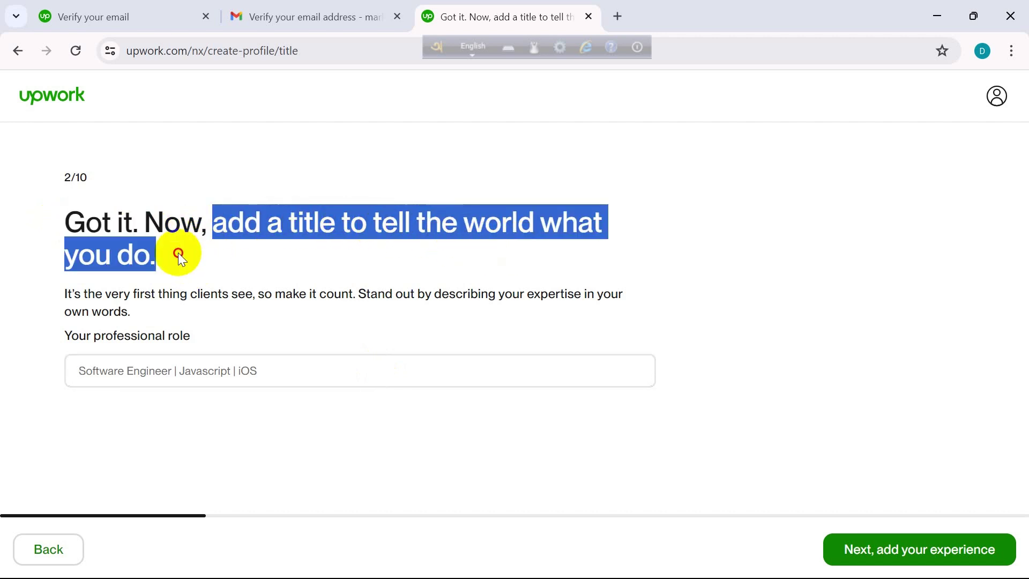
left_click_drag(362, 223, 441, 223)
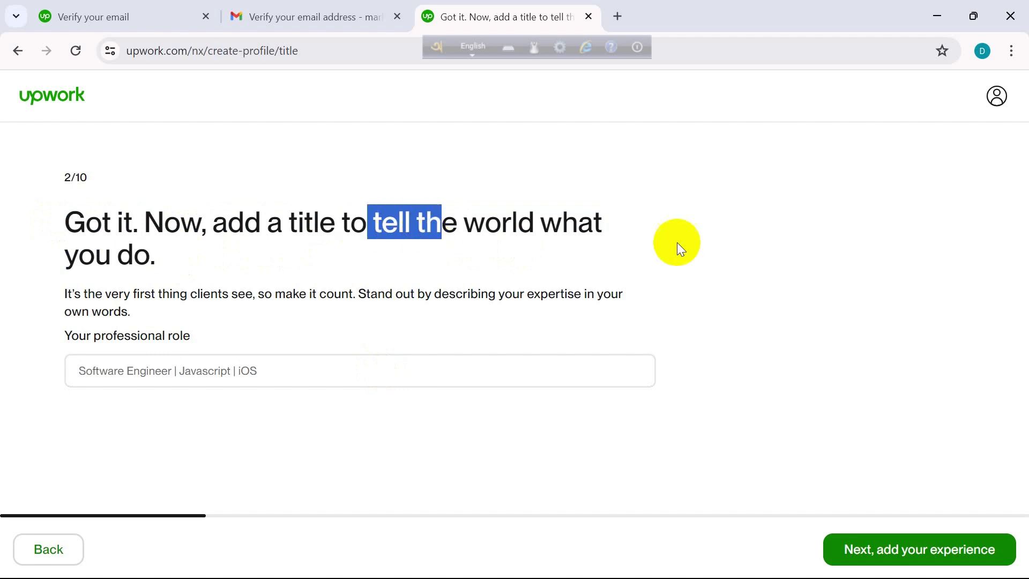
left_click_drag(560, 216, 538, 212)
left_click_drag(60, 223, 163, 255)
left_click(214, 232)
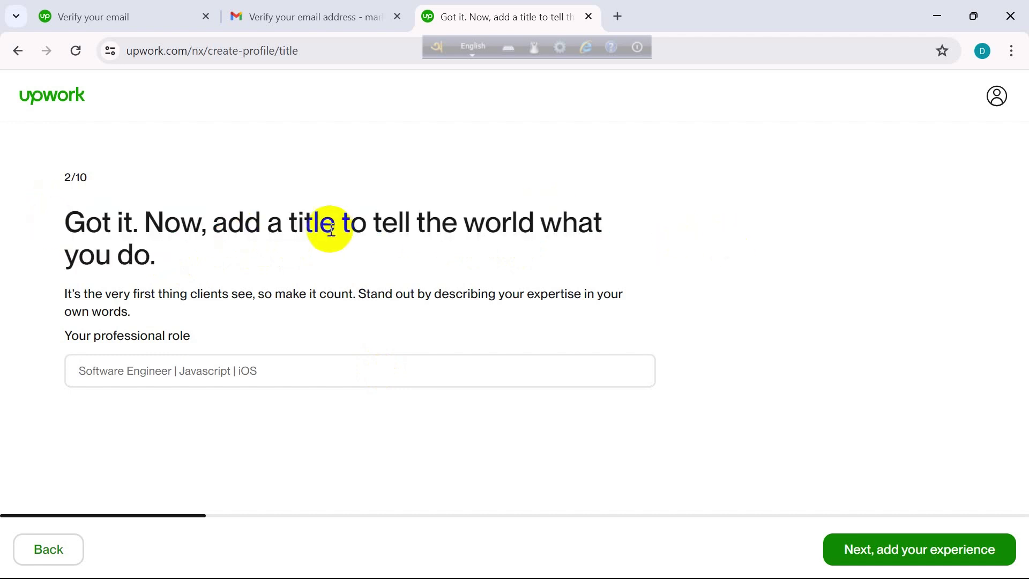
left_click_drag(369, 225, 385, 230)
left_click(420, 236)
left_click_drag(226, 221, 543, 266)
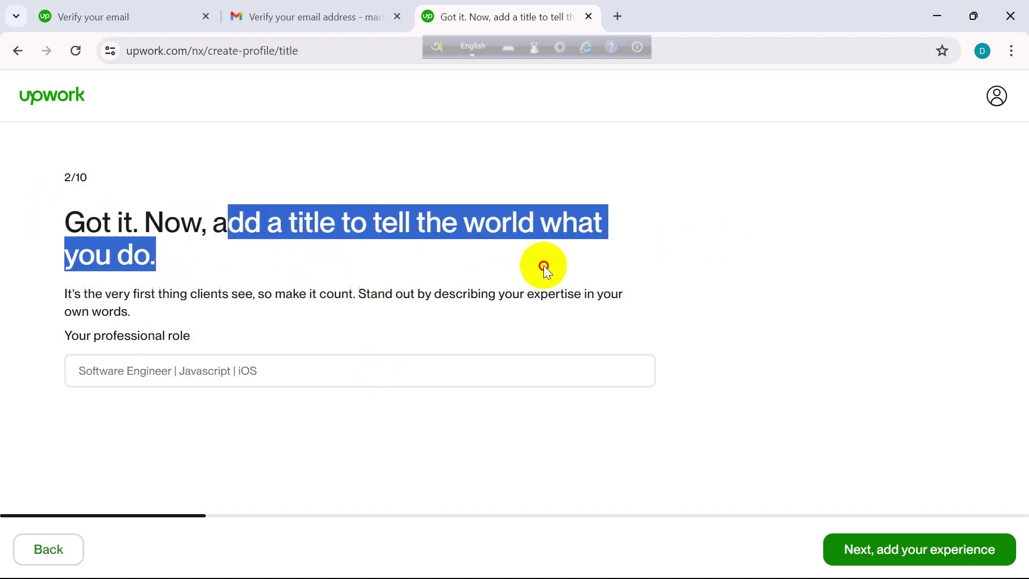
left_click(482, 236)
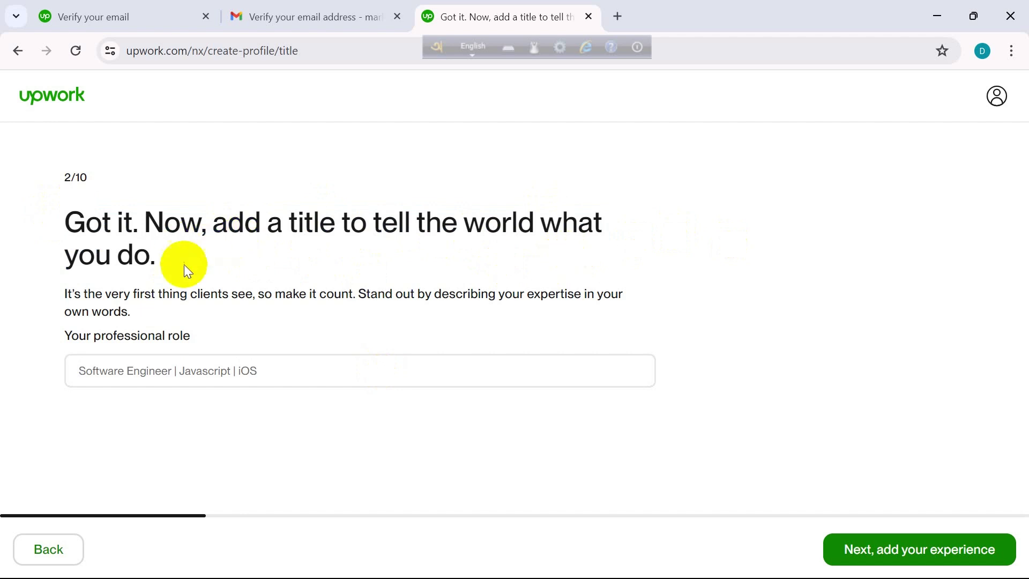
- Enter 'Digital Marketer' as the professional role and continue to the experience step
left_click(327, 357)
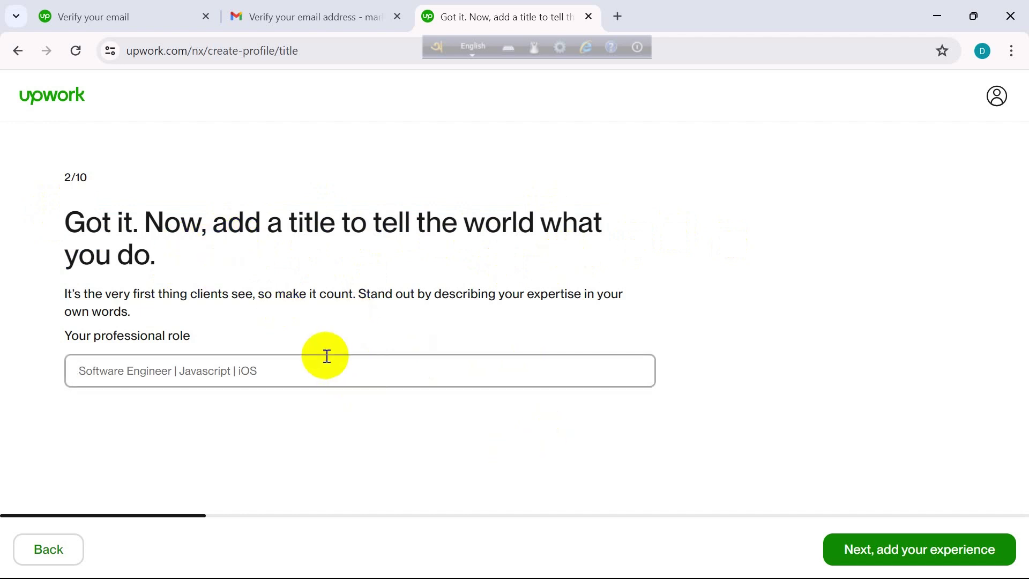
type("Dil")
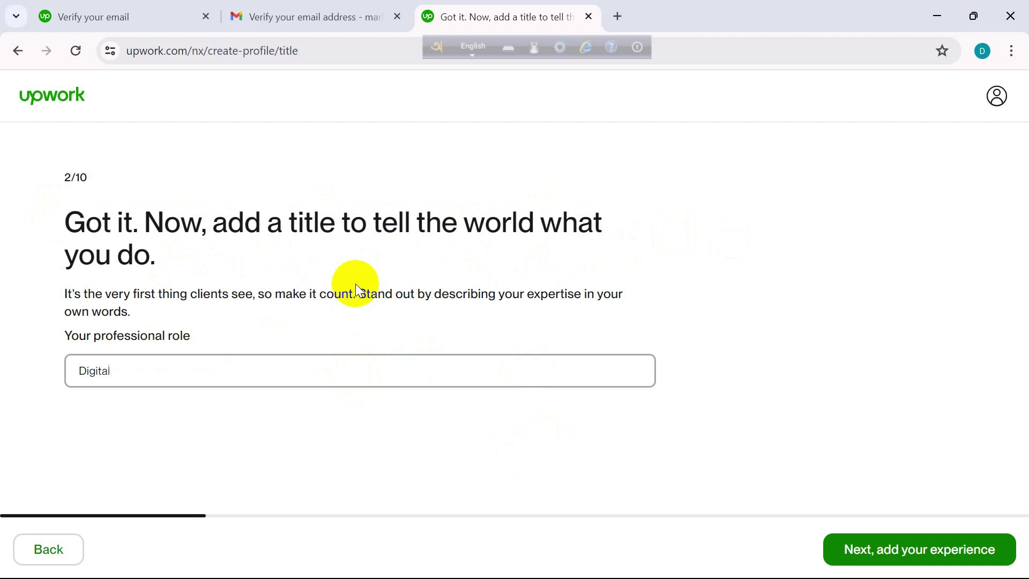
type("ital Marketer")
left_click(397, 407)
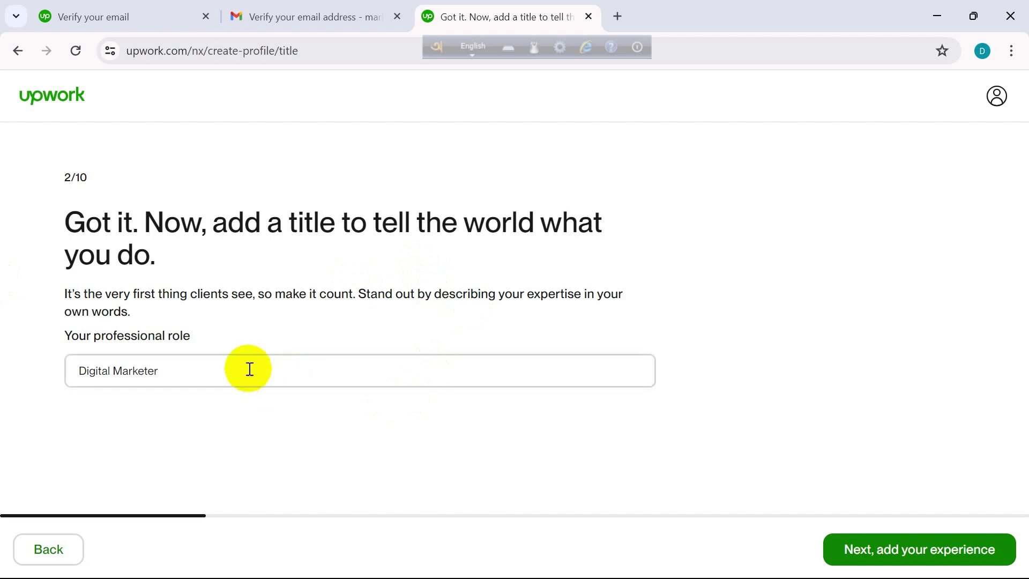
left_click_drag(249, 369, 65, 353)
left_click(509, 406)
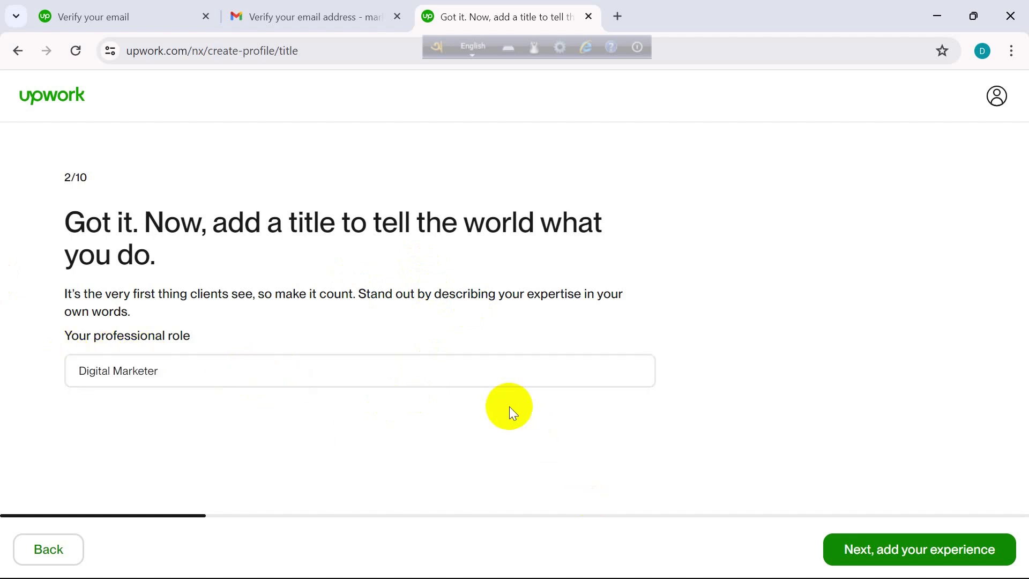
left_click_drag(435, 47, 435, 54)
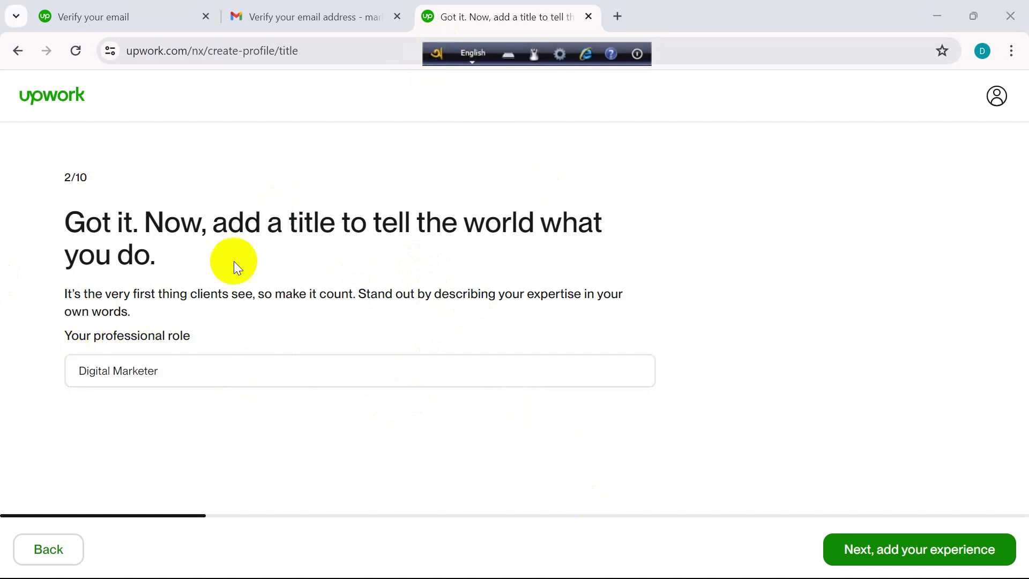
left_click_drag(394, 375, 77, 347)
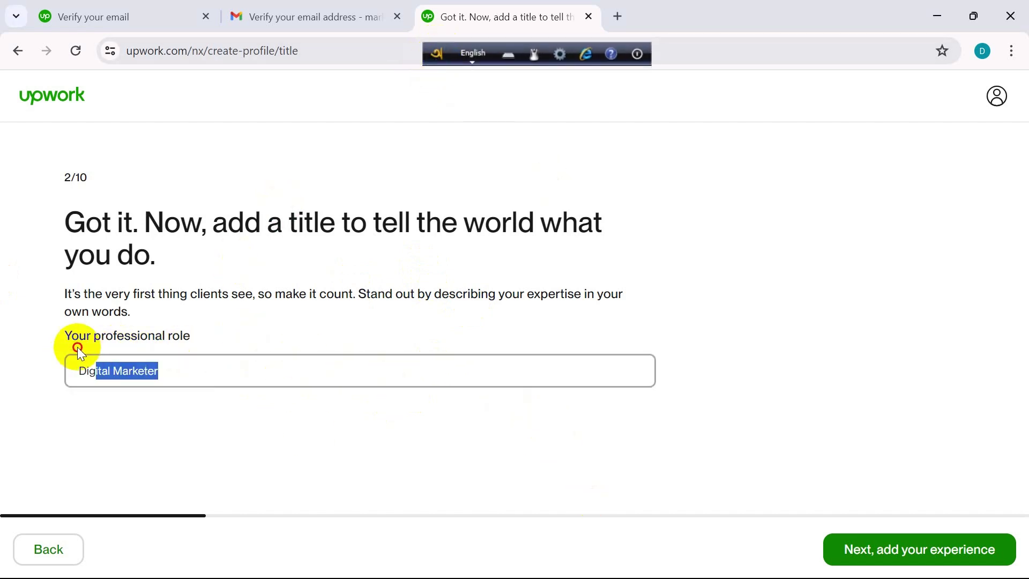
left_click(465, 406)
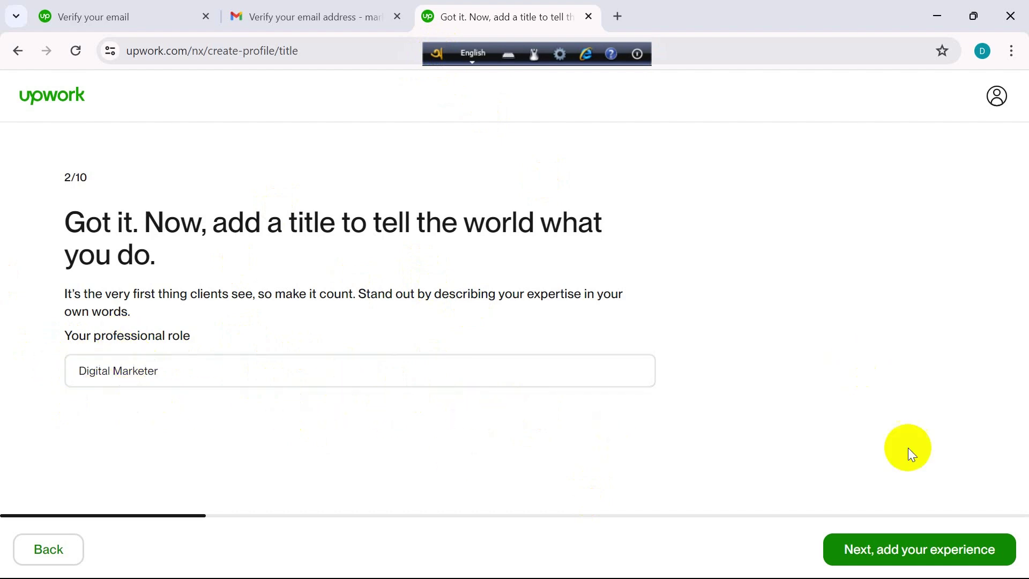
left_click(934, 560)
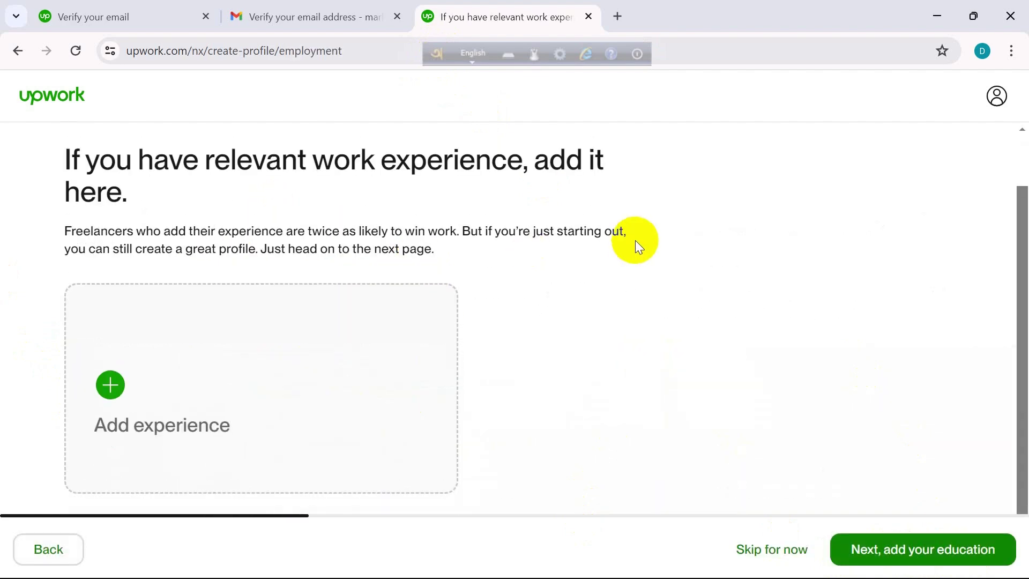
- Review the work experience heading and start a new experience entry
double_click(550, 228)
triple_click(140, 262)
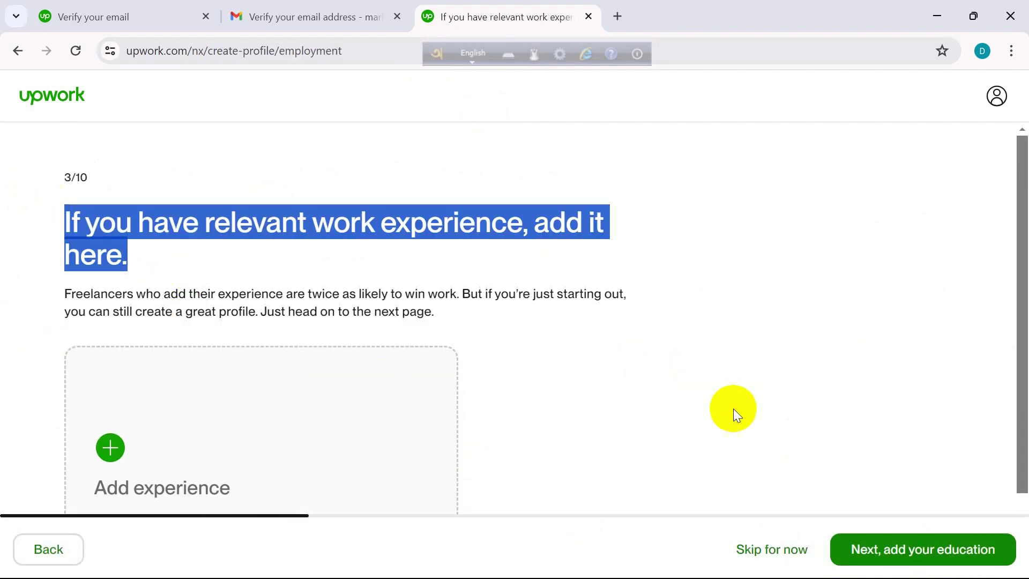
scroll(367, 354, "down", 2)
left_click(110, 374)
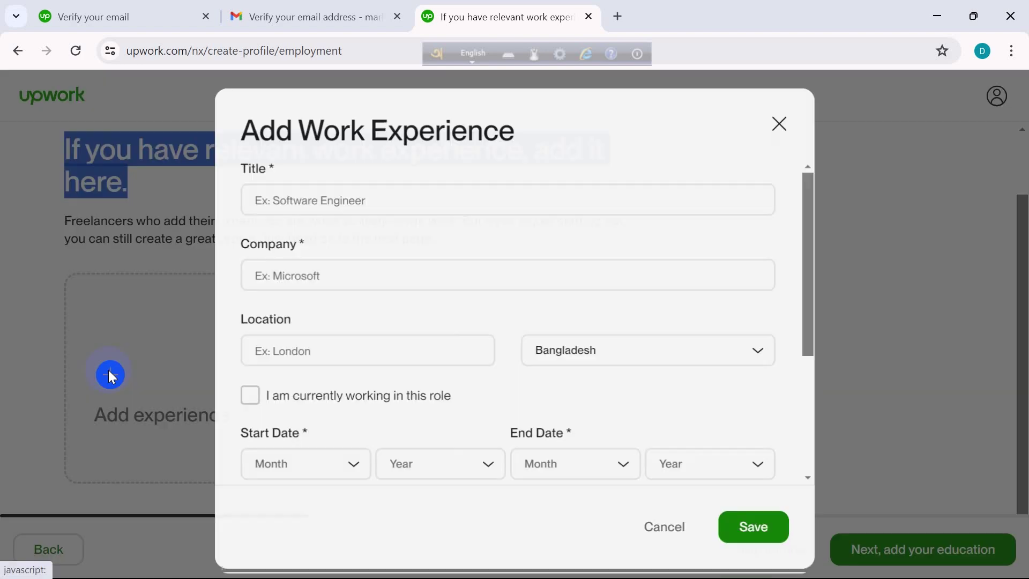
- Enter the title 'AS A Social media marketer and SEO expart' and company 'Tusharz IT'
left_click(526, 193)
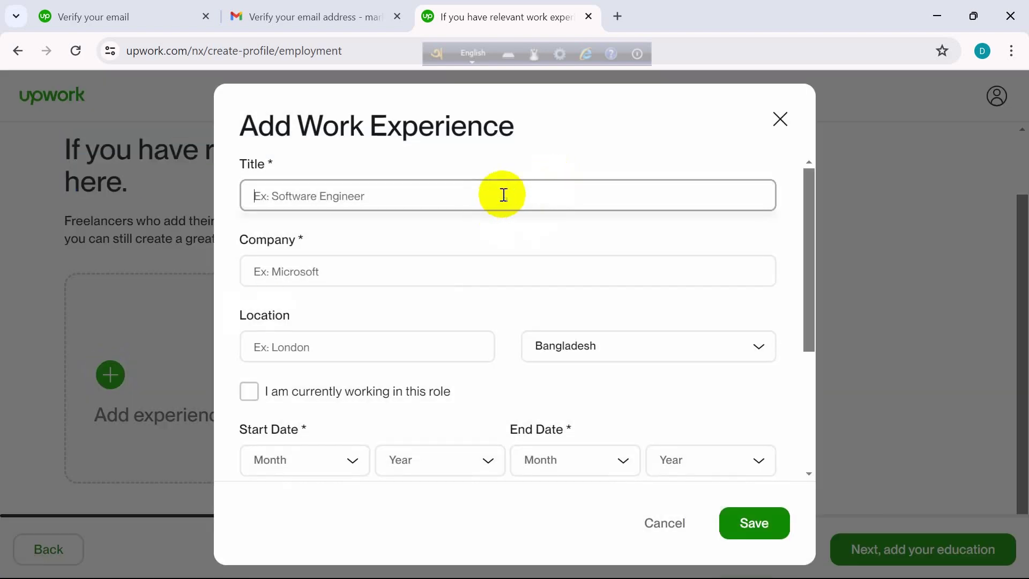
left_click_drag(437, 54, 410, 45)
left_click(496, 194)
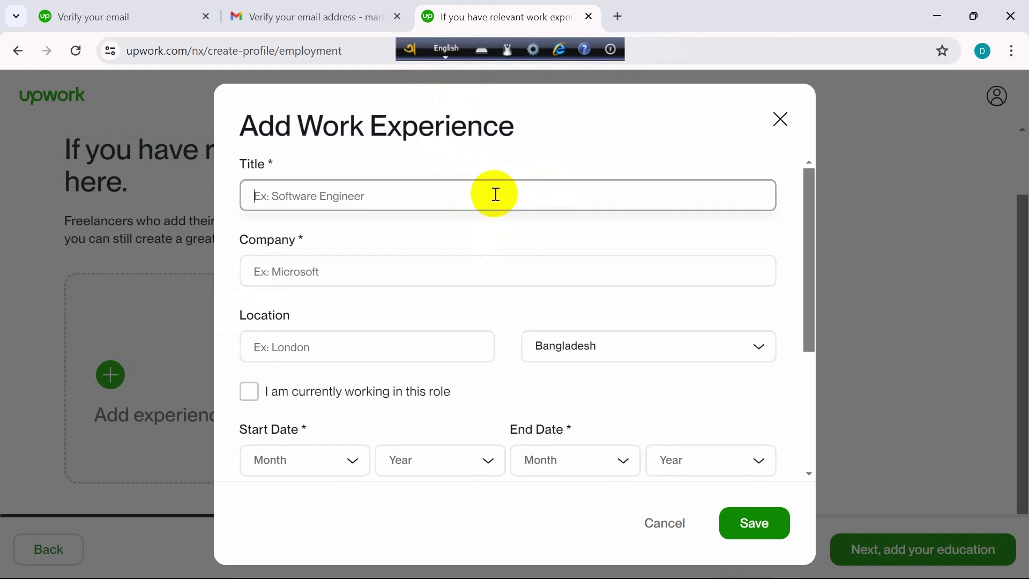
type("AS A ")
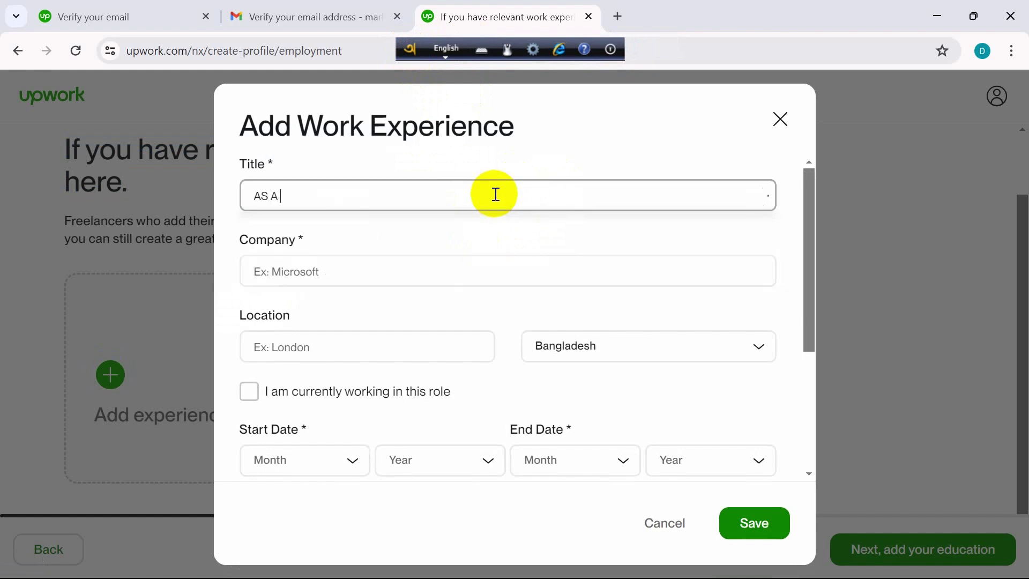
type("Social ")
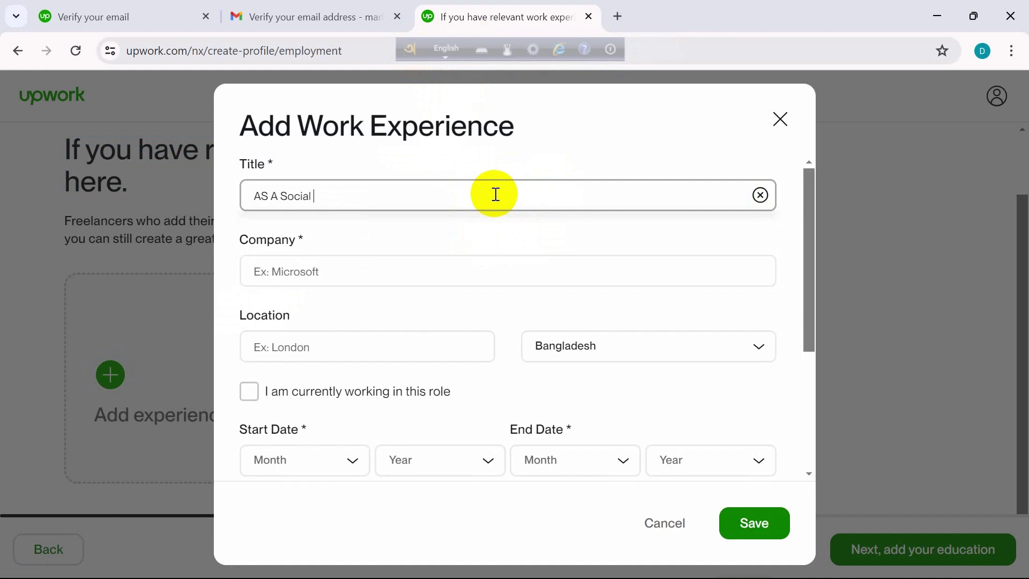
type("media marketer and SEo")
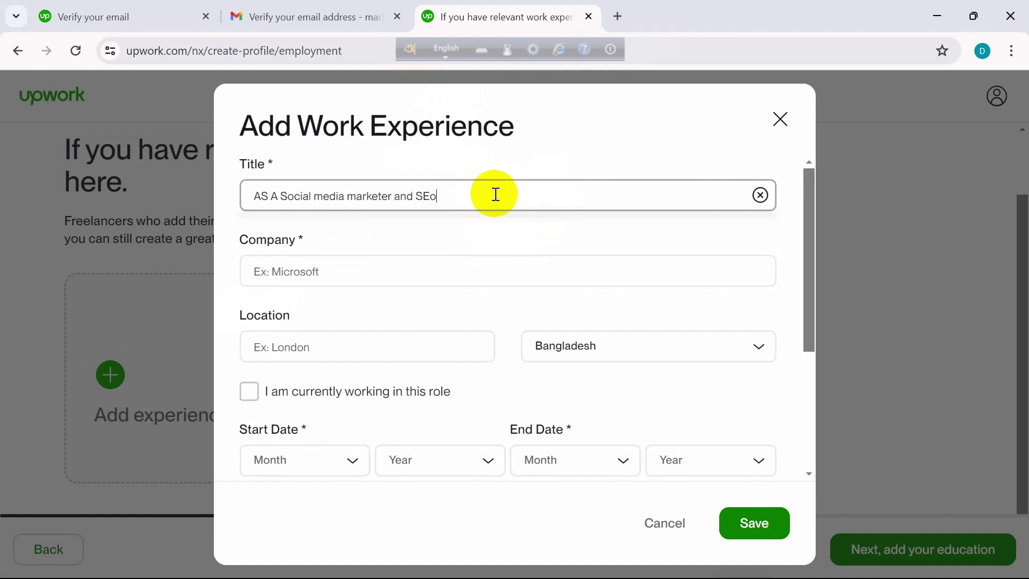
key("BackSpace")
type("O expart")
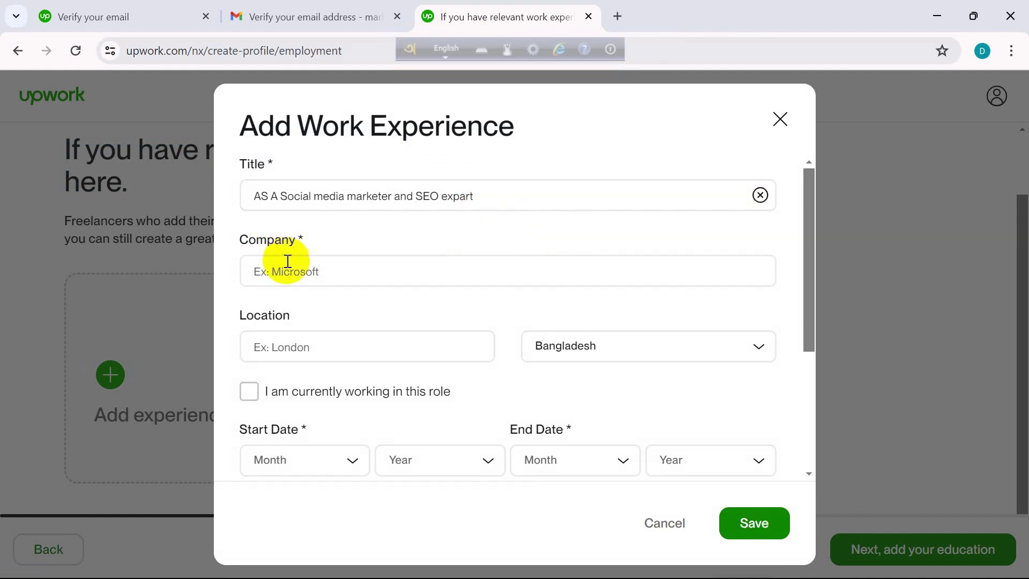
left_click(350, 270)
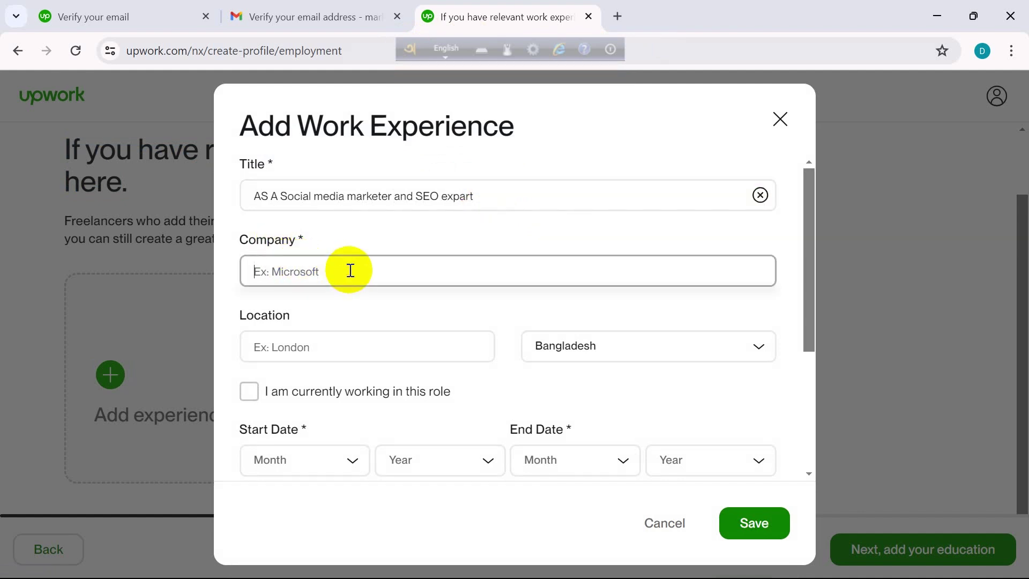
type("T")
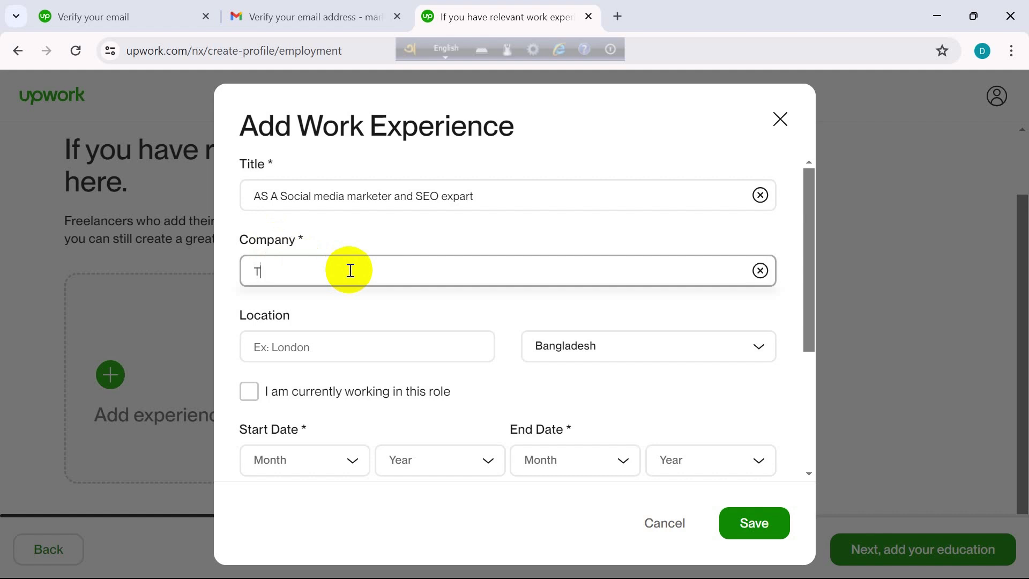
type("usharz IT")
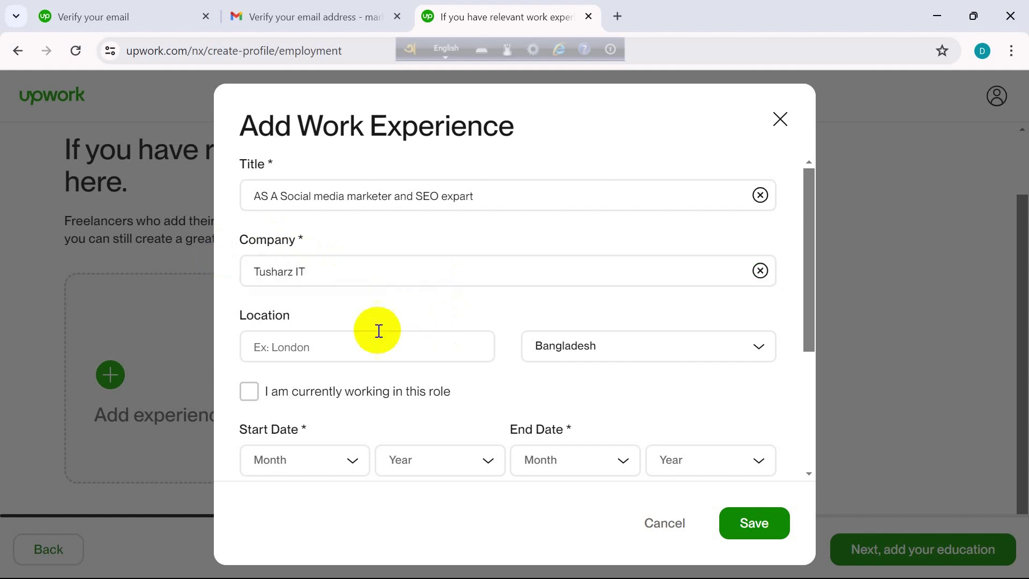
- Enter Bangladesh as the location, then replace it with 'chattogram'
scroll(329, 250, "down", 3)
left_click(349, 188)
scroll(402, 310, "up", 3)
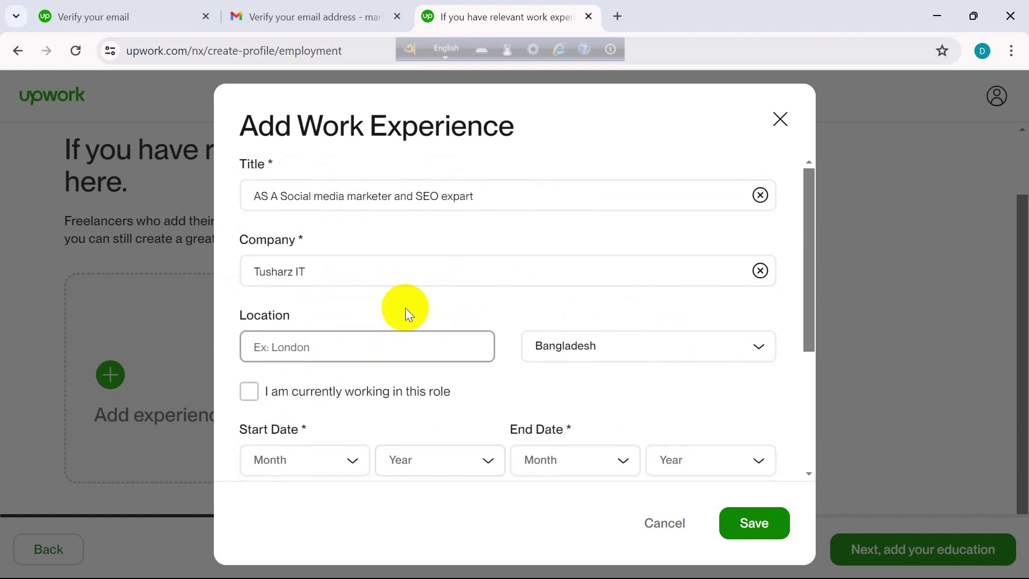
type("Bangladesh")
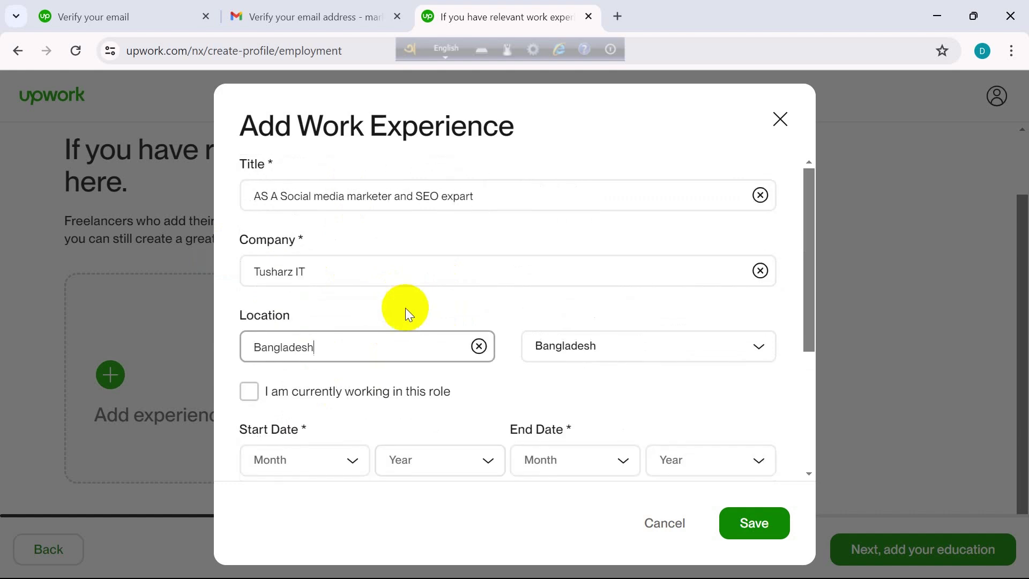
double_click(367, 347)
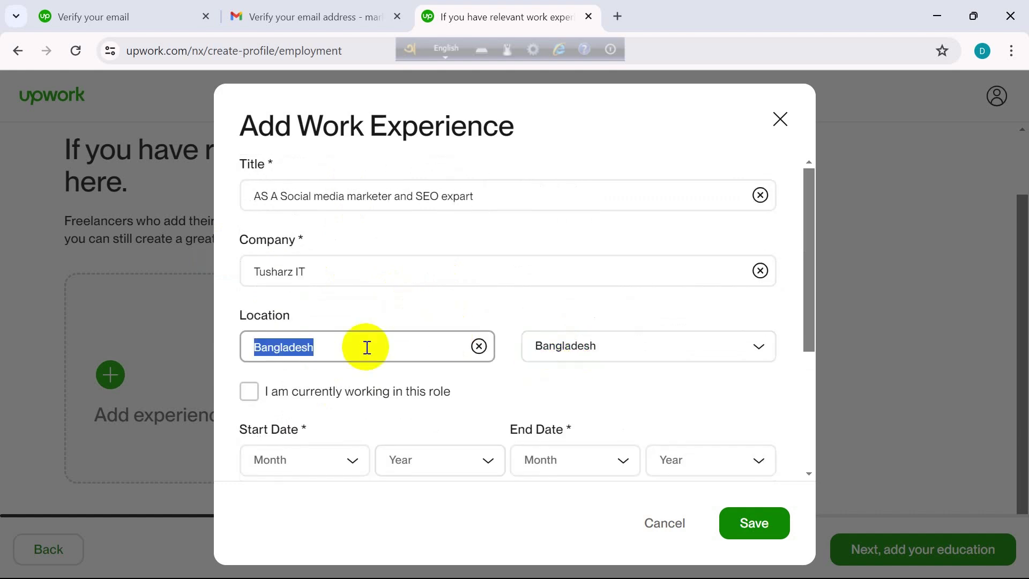
type("ch")
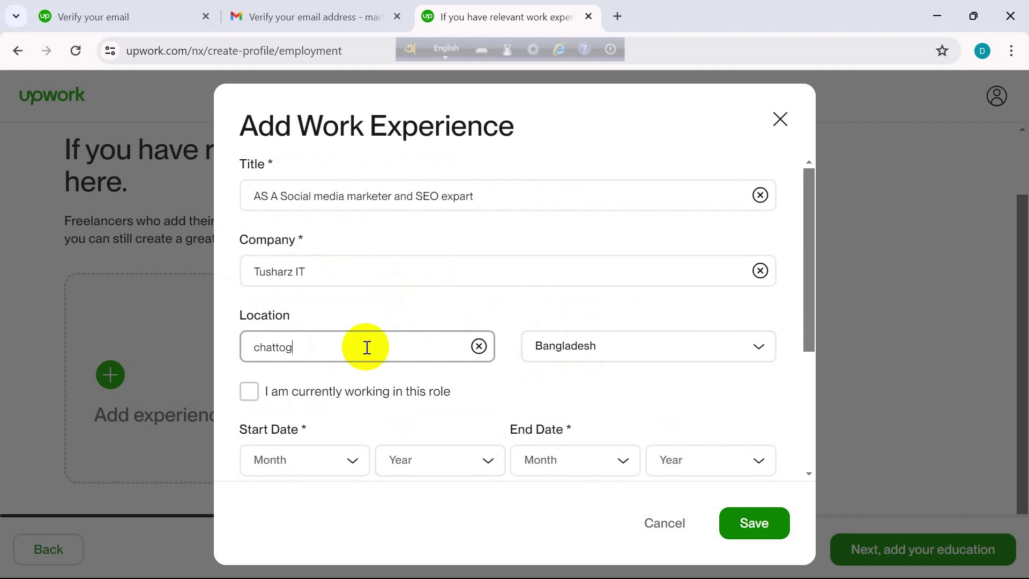
type("attogram")
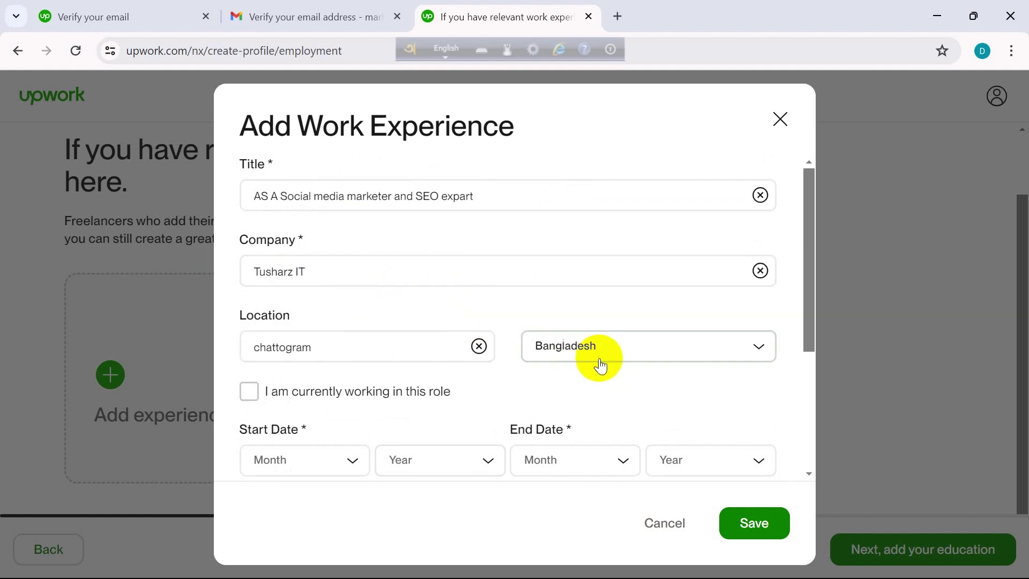
- Review the Start Date and End Date labels on the form
scroll(601, 366, "down", 3)
scroll(655, 436, "up", 2)
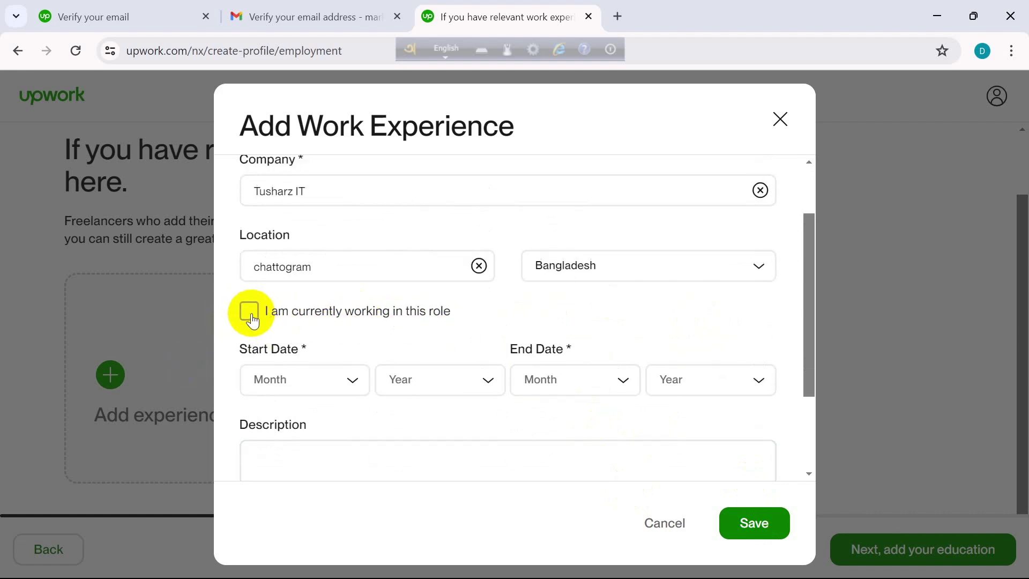
scroll(252, 287, "up", 2)
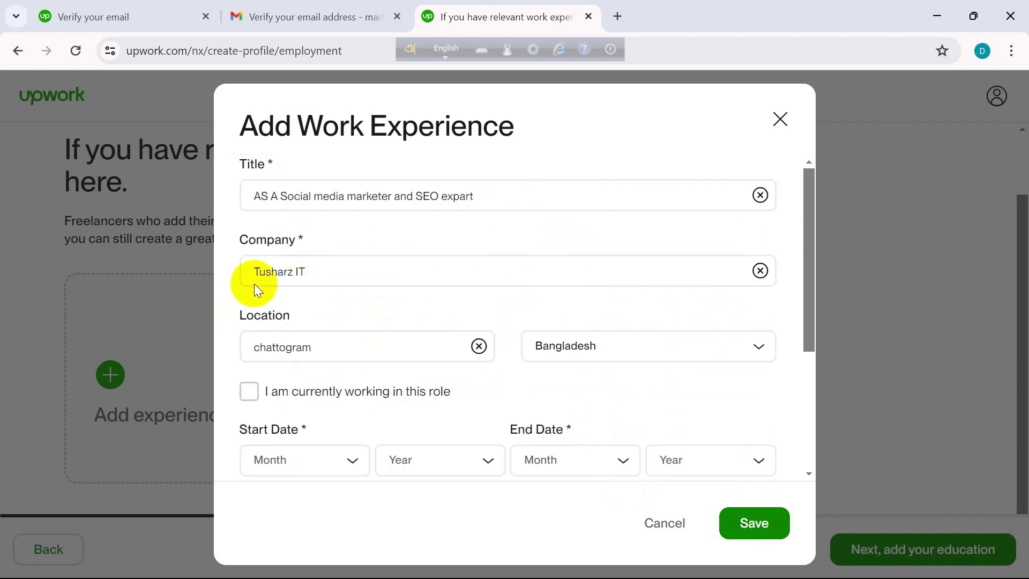
scroll(428, 391, "down", 3)
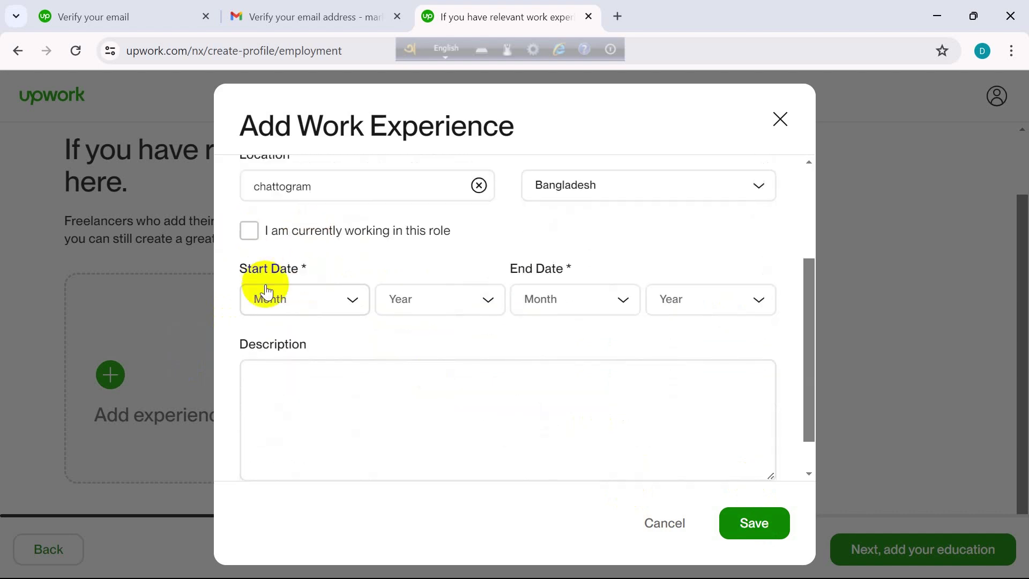
left_click_drag(513, 269, 616, 270)
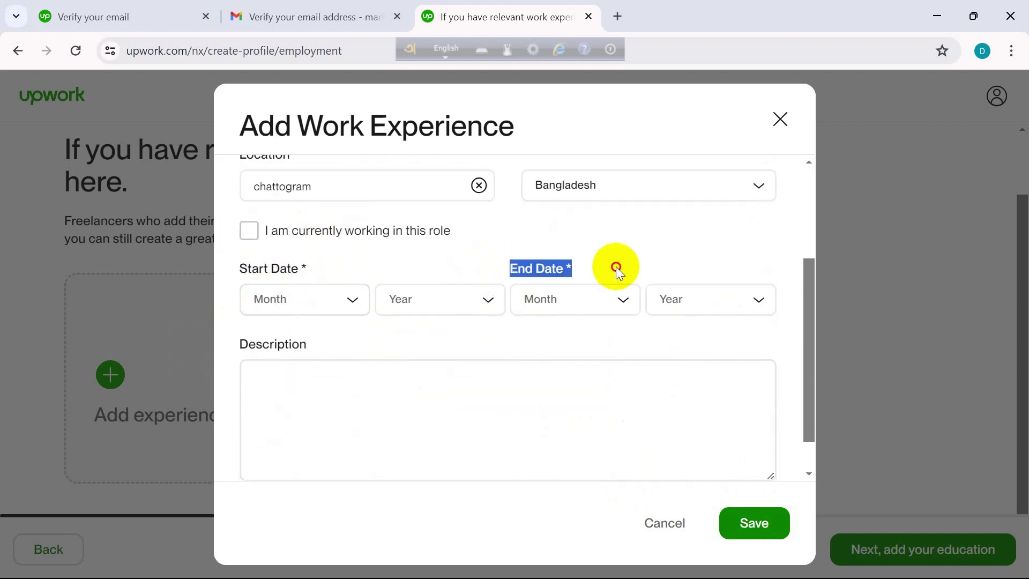
left_click_drag(304, 263, 223, 269)
left_click(323, 267)
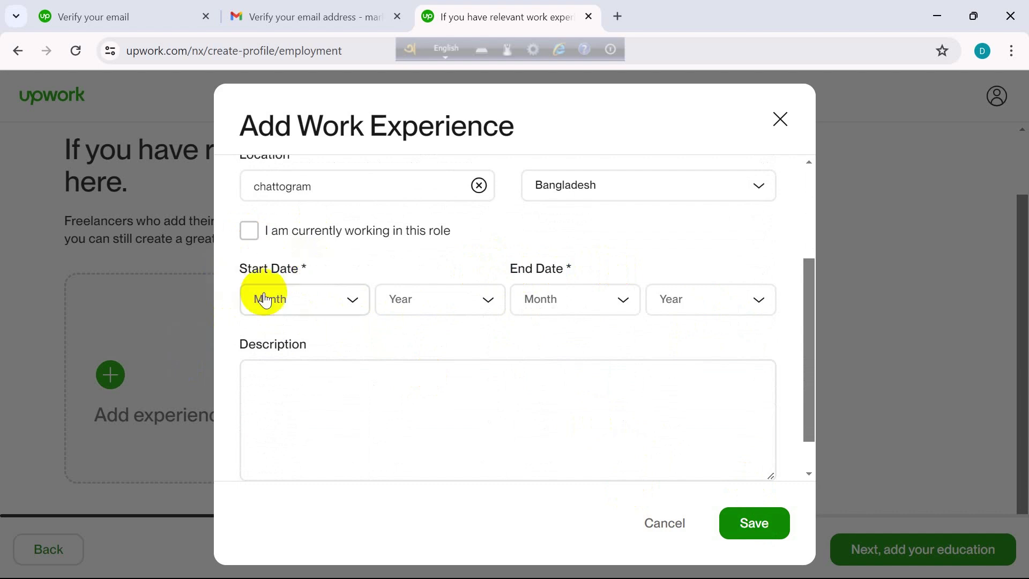
- Set the start date to June 2023
left_click(317, 304)
scroll(351, 465, "down", 2)
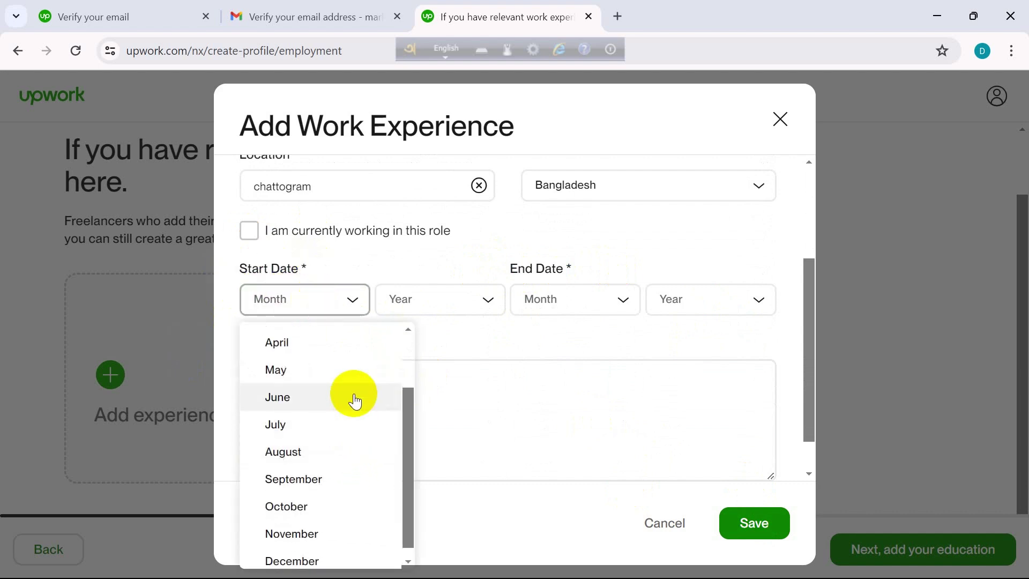
scroll(333, 415, "up", 2)
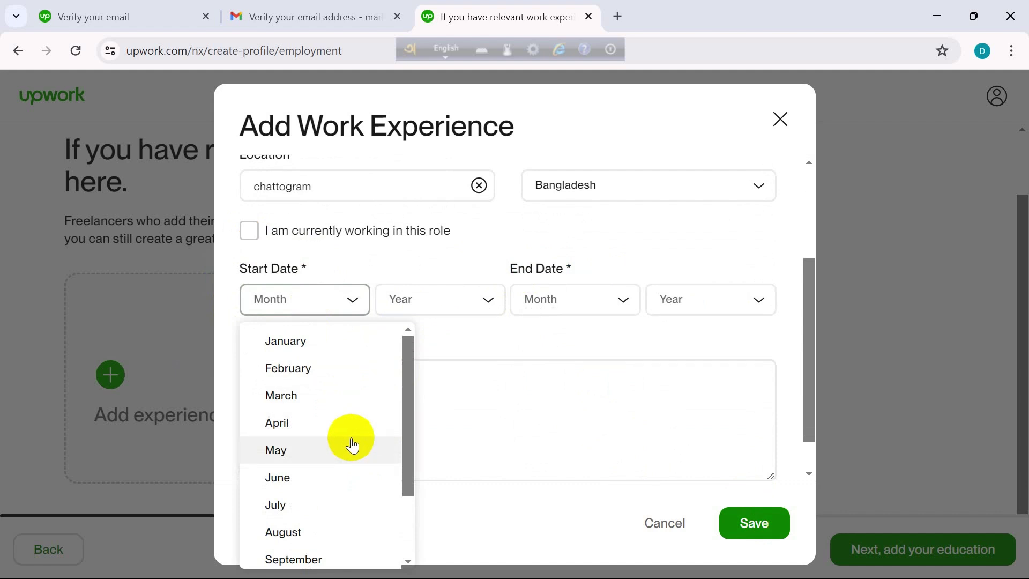
scroll(321, 435, "down", 2)
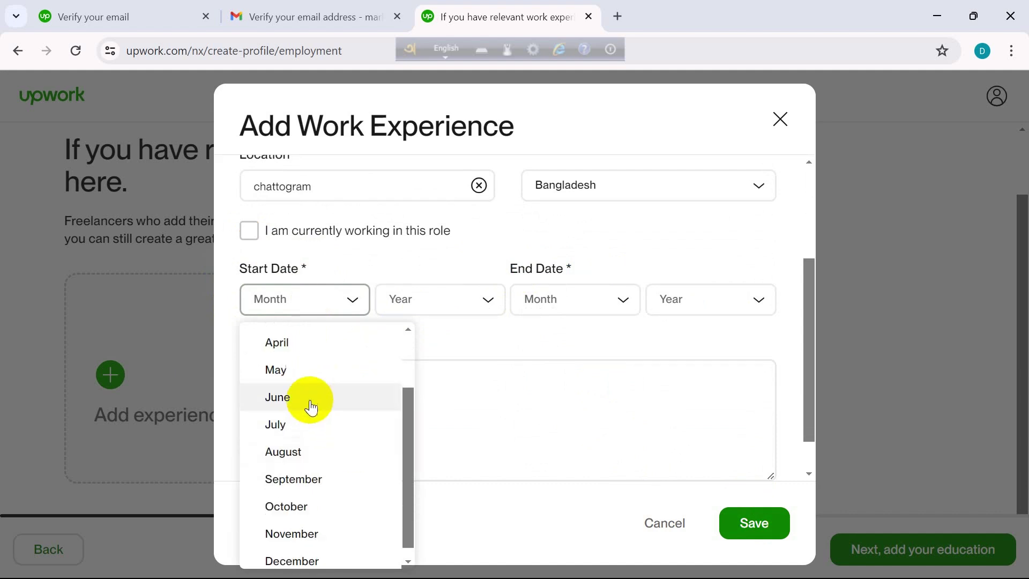
left_click(310, 402)
left_click(448, 298)
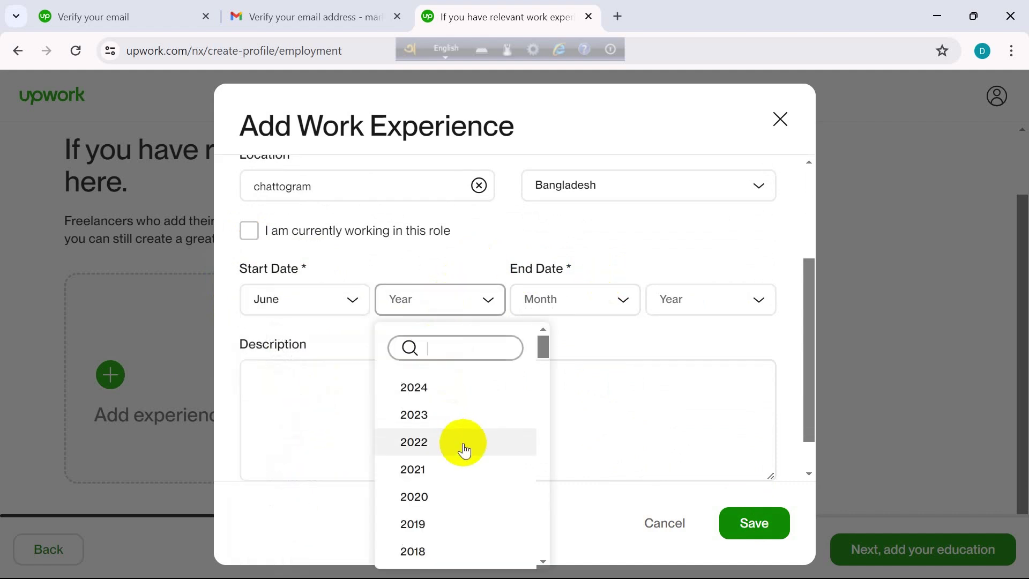
left_click(455, 418)
- Leave the end date unset, toggle current role off again, and click into Description
left_click(577, 310)
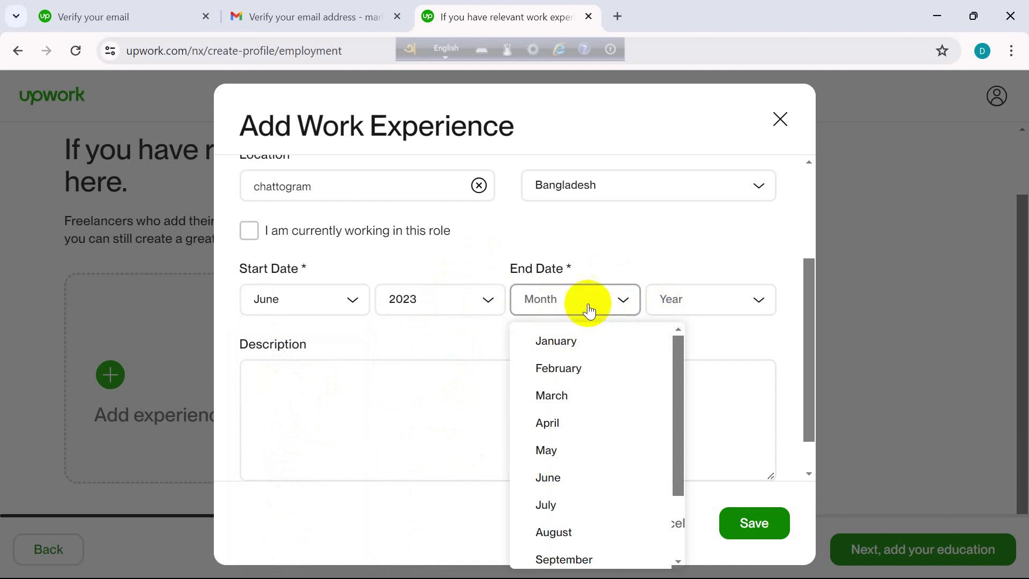
left_click(588, 300)
left_click(248, 231)
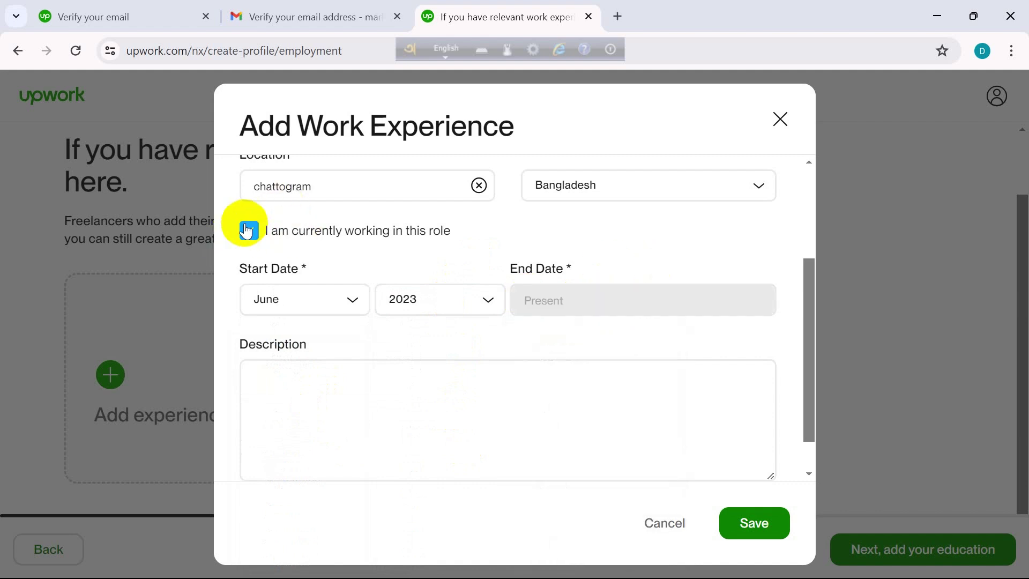
left_click(249, 232)
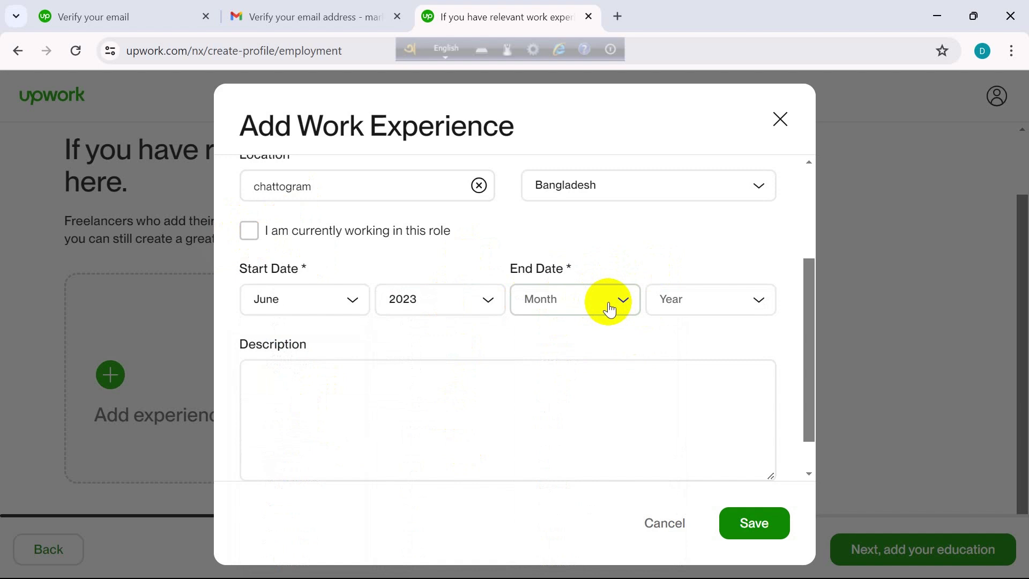
scroll(499, 338, "down", 2)
left_click(404, 360)
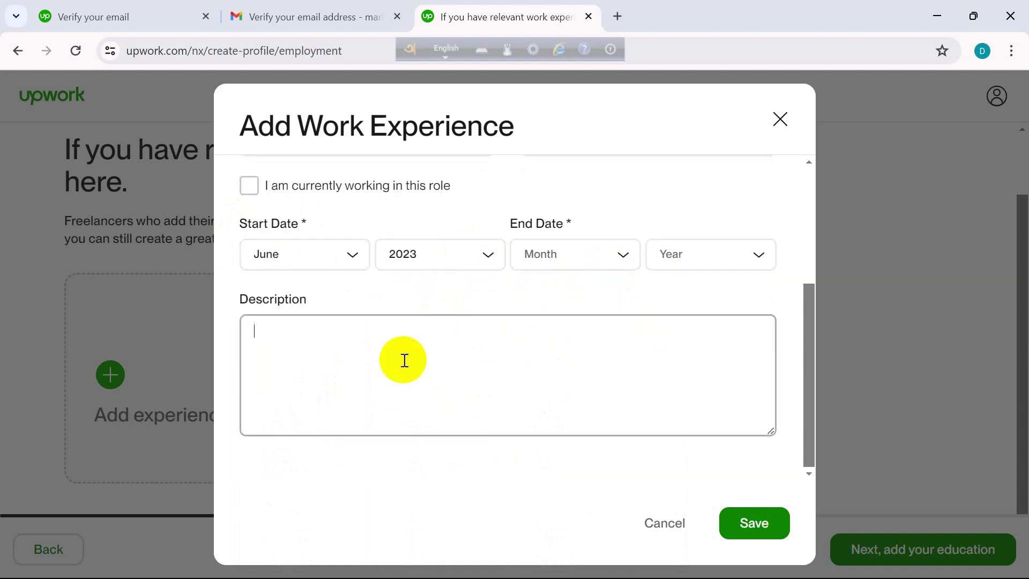
- Open ChatGPT in a new tab and dismiss the Explore GPTs and Connect Apps popups
left_click(617, 16)
type("cha")
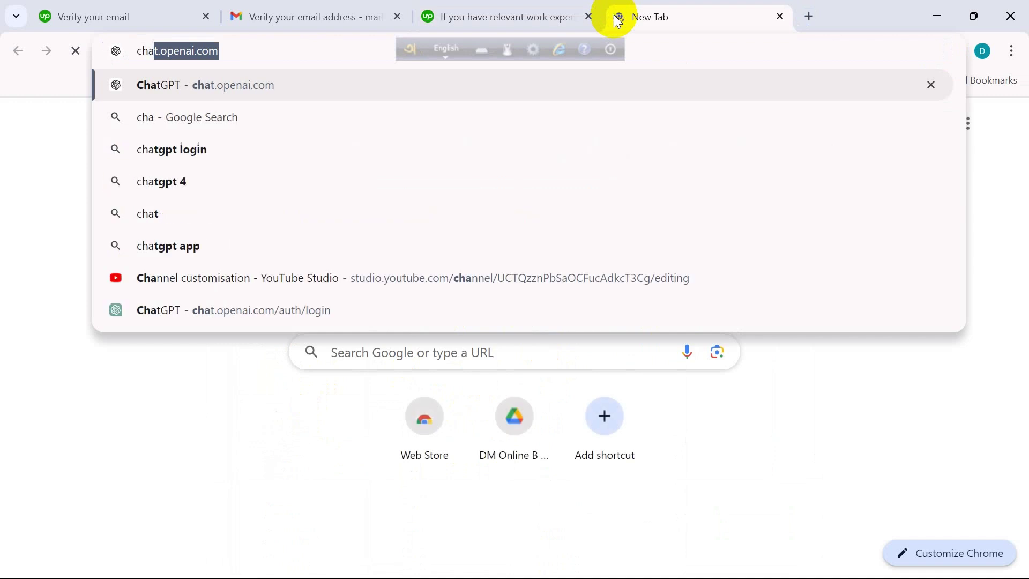
key("Return")
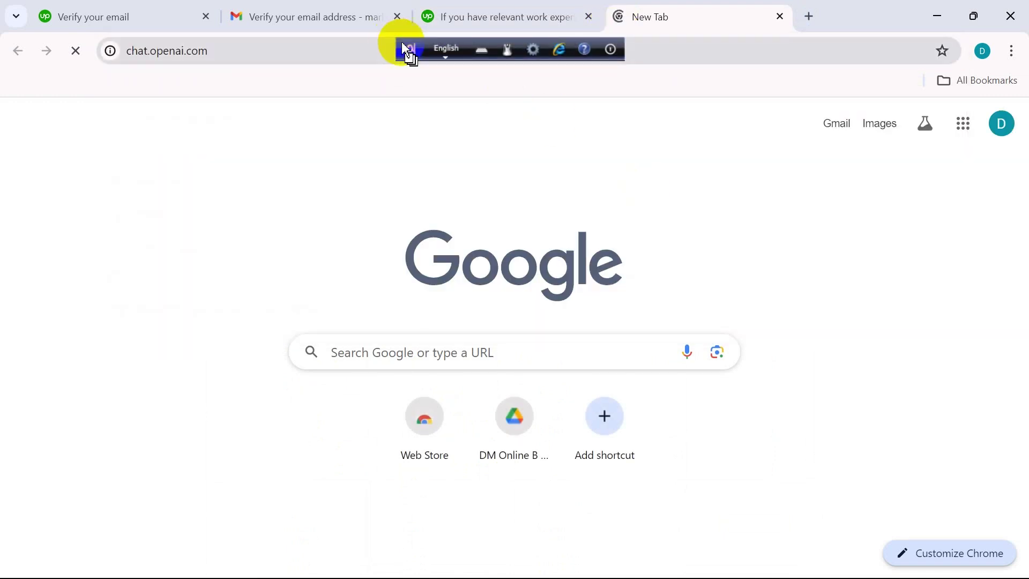
mouse_move(403, 44)
left_mouse_down()
mouse_move(455, 40)
mouse_move(400, 44)
left_mouse_up()
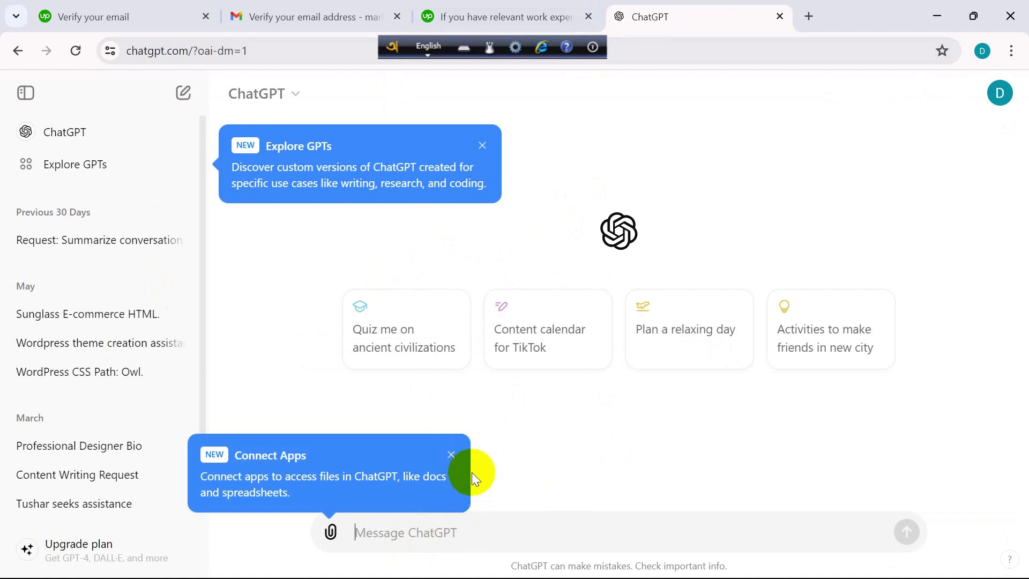
left_click(483, 145)
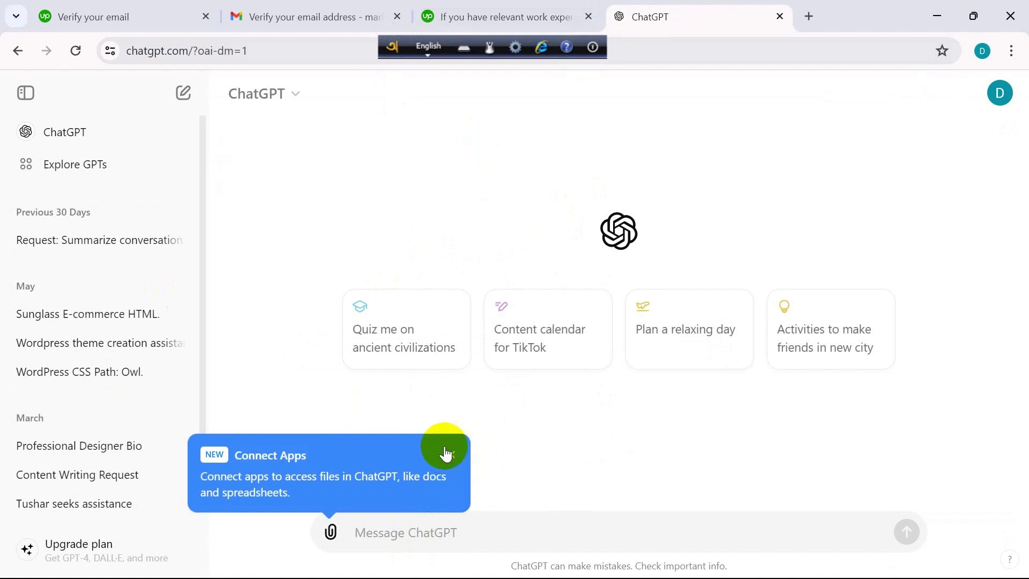
left_click(449, 455)
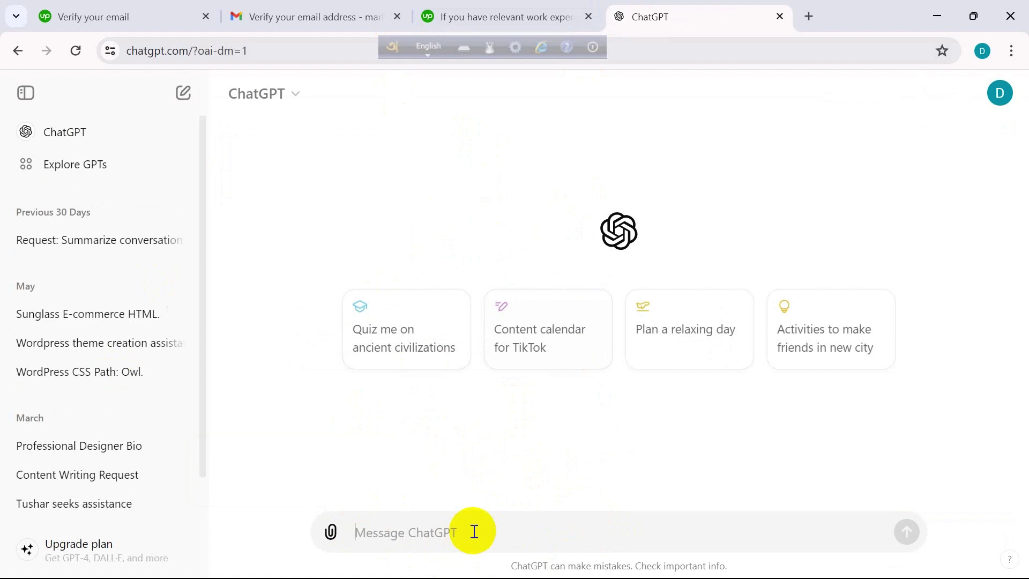
- Type a self-introduction as a digital marketer at Tusharz IT, Social Media Marketer and SEO Expert
type("I am")
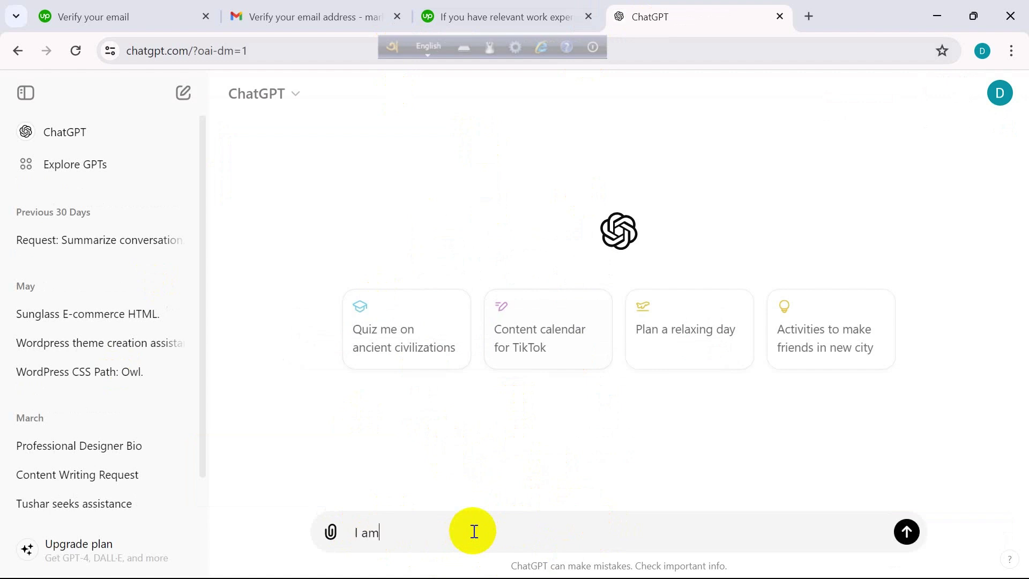
type(" TUSHAR. i am a difi")
key("BackSpace")
type("gital marketer. A")
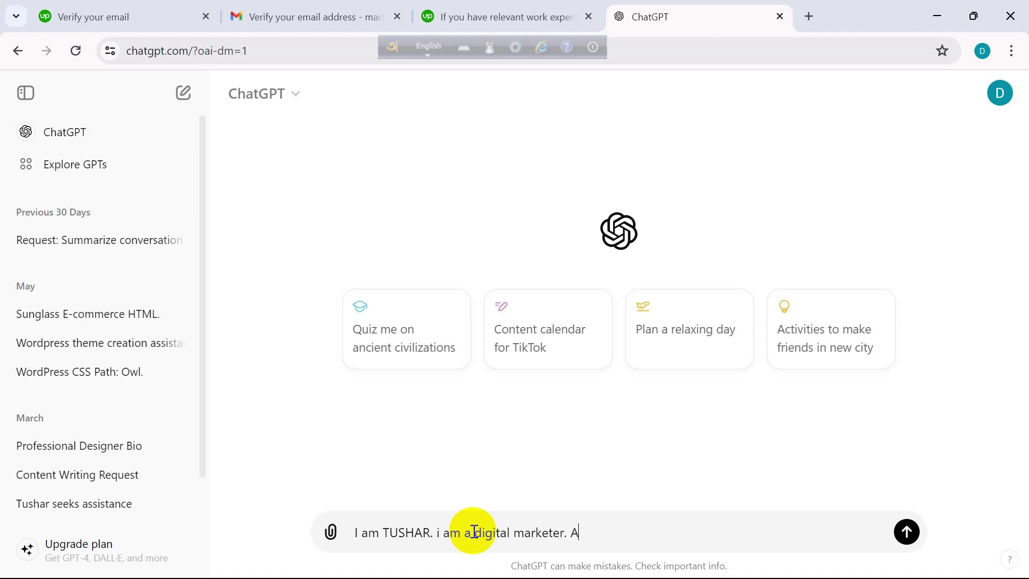
type("s a digital marketer, i am")
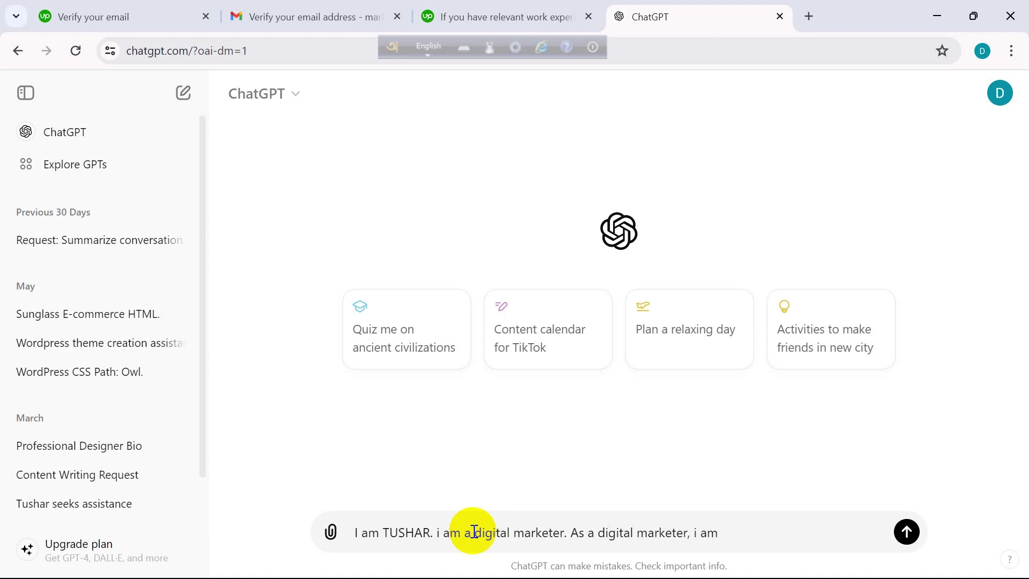
type("currently working on")
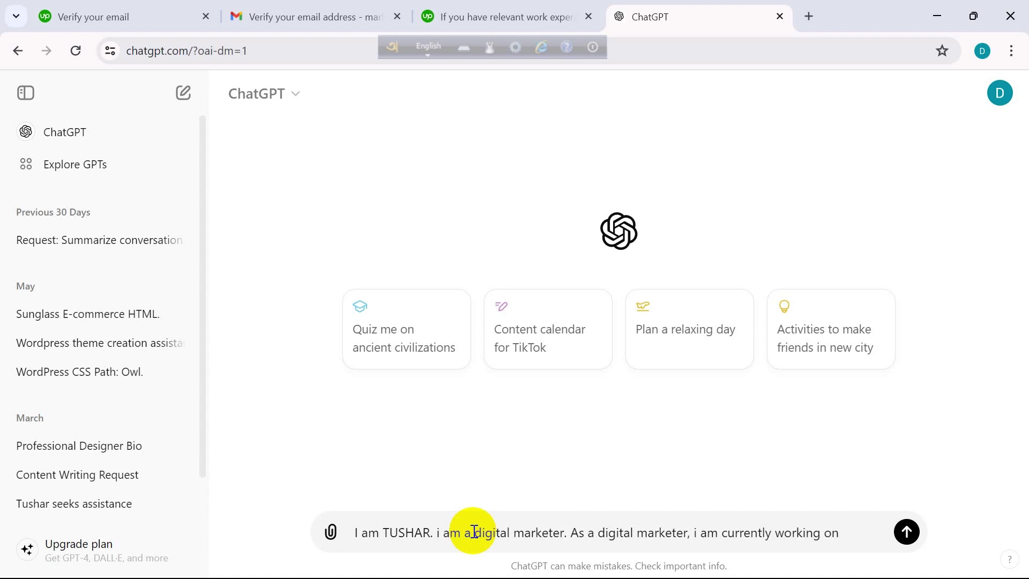
type(" Tusharz IT as a")
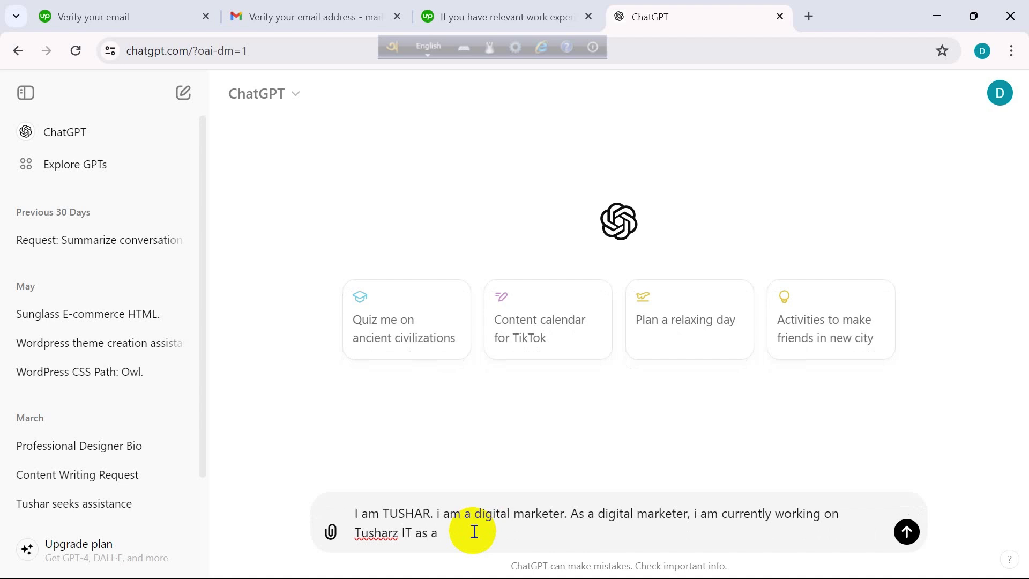
type("Social Media Marketer and SEo Expart")
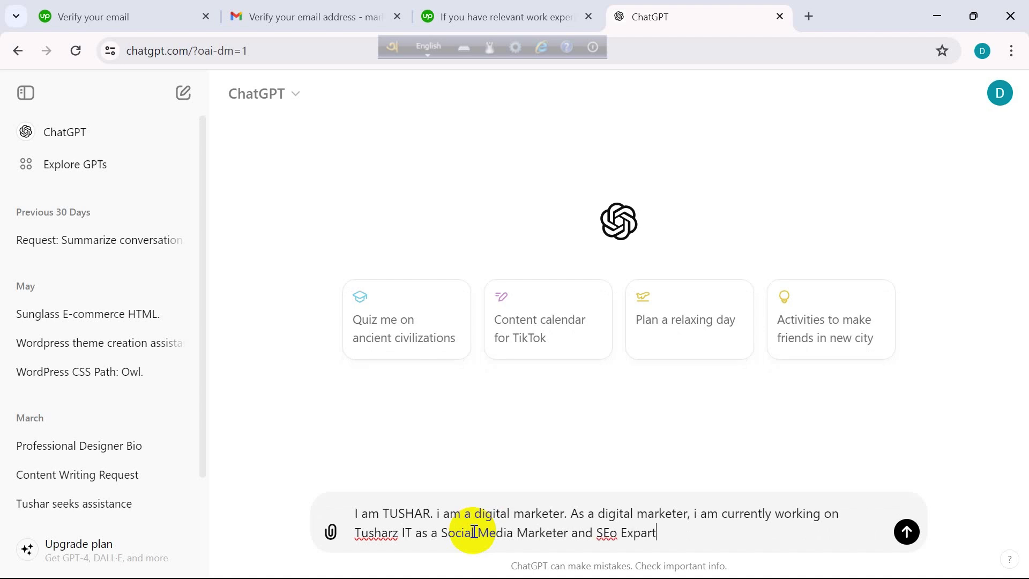
type(".")
key("shift+Return")
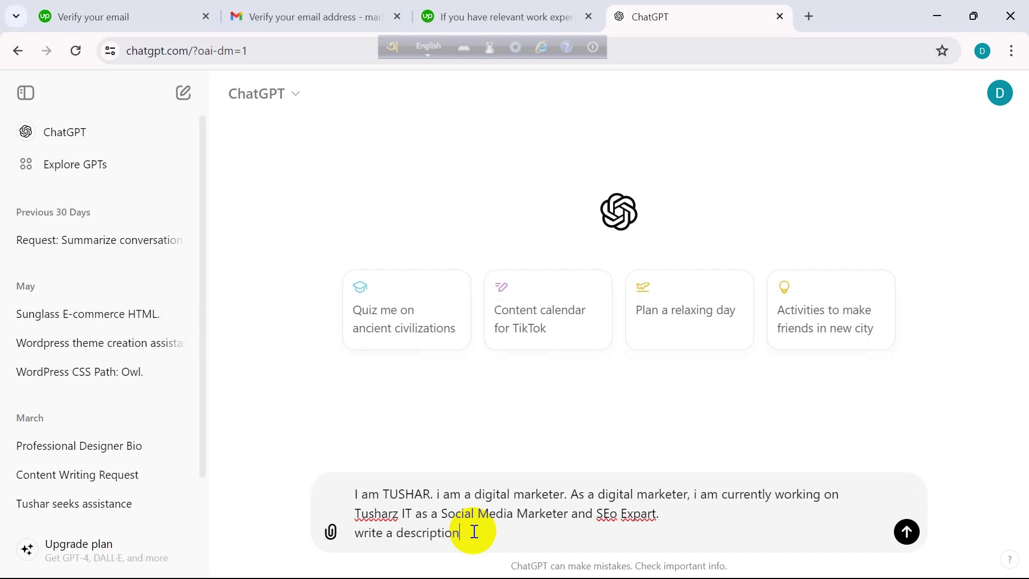
- Correct 'experiance' to 'experience' and 'Expart' to 'Expert' via spell-check suggestions
left_click(397, 533)
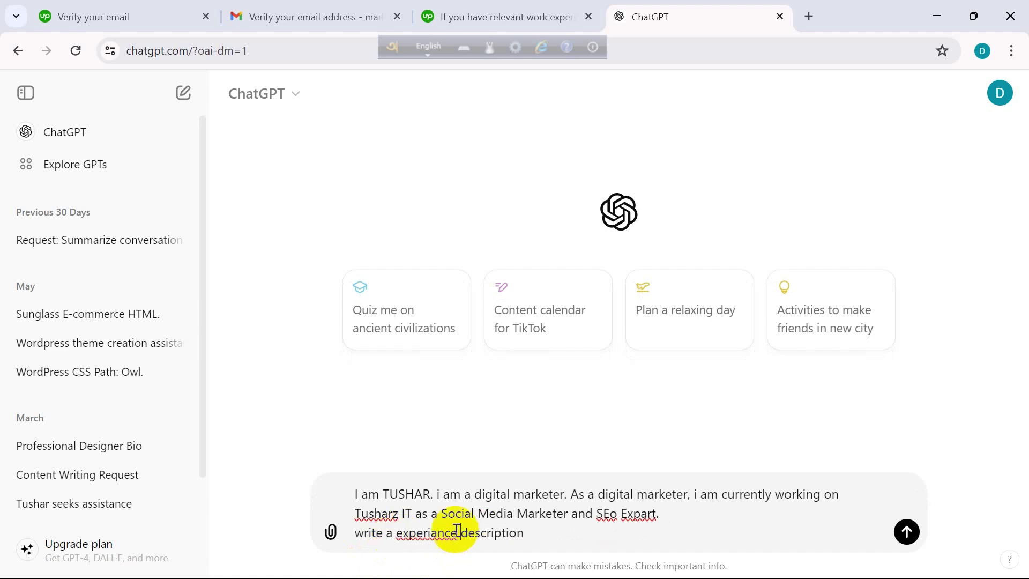
right_click(441, 533)
left_click(536, 235)
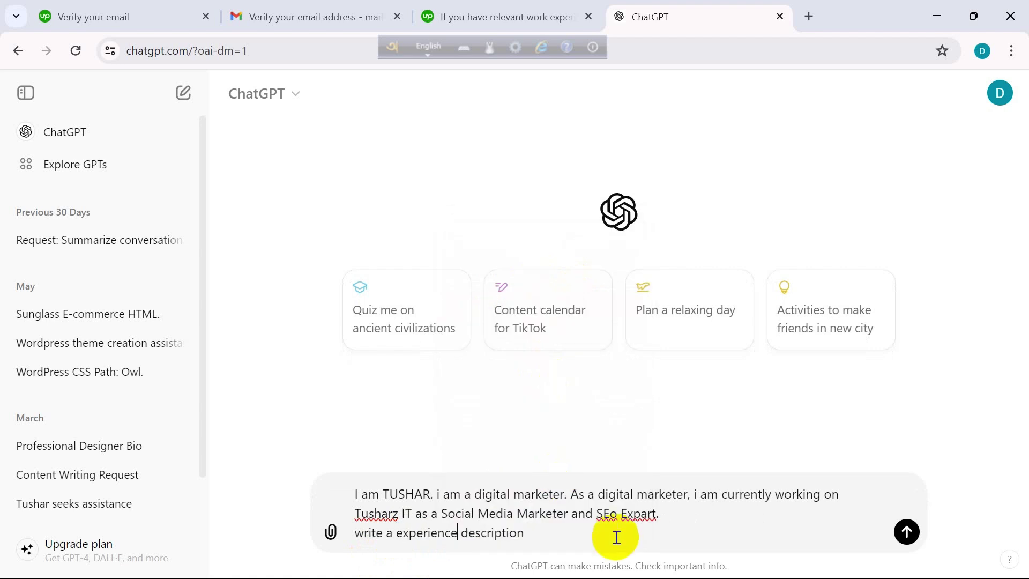
right_click(642, 519)
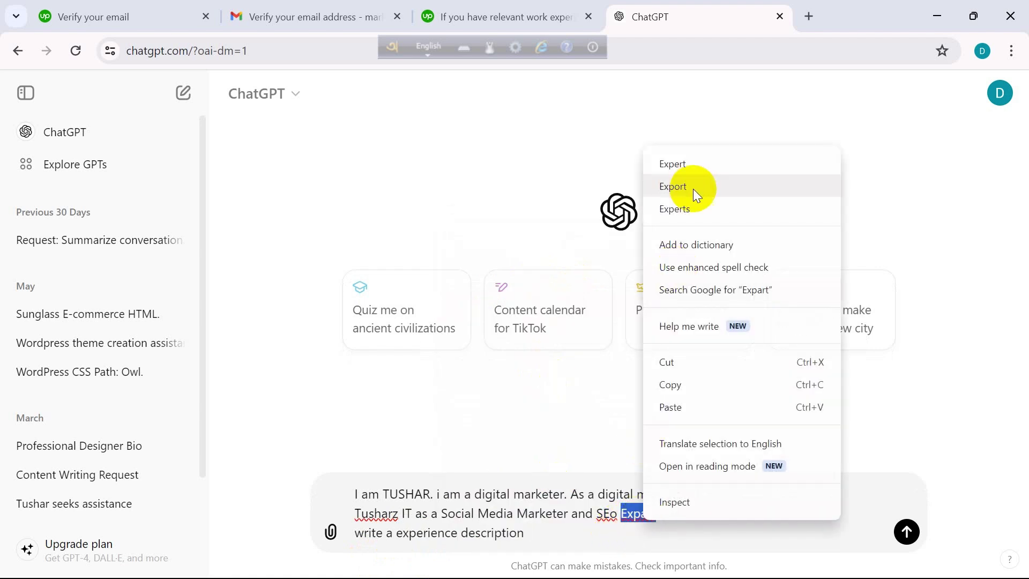
left_click(697, 162)
- Send the experience-description prompt, then ask ChatGPT to shorten the reply
left_click(905, 534)
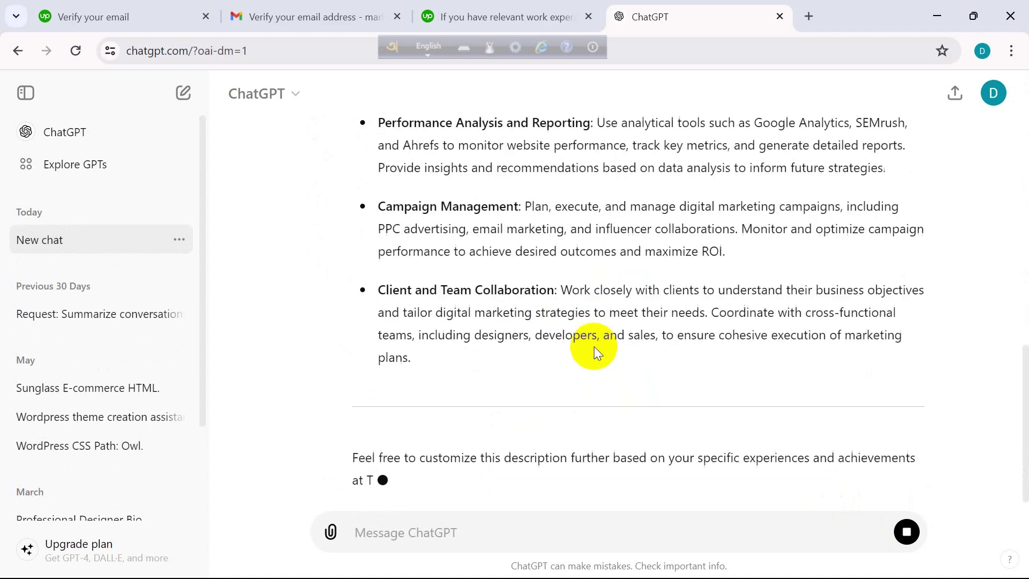
scroll(586, 345, "up", 7)
scroll(586, 345, "up", 4)
scroll(586, 345, "down", 6)
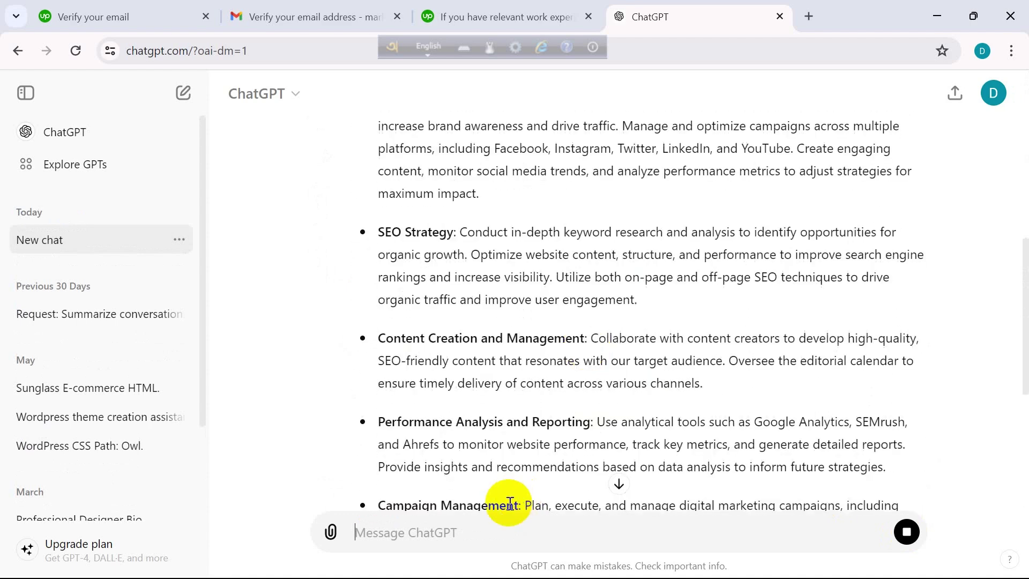
type("shio")
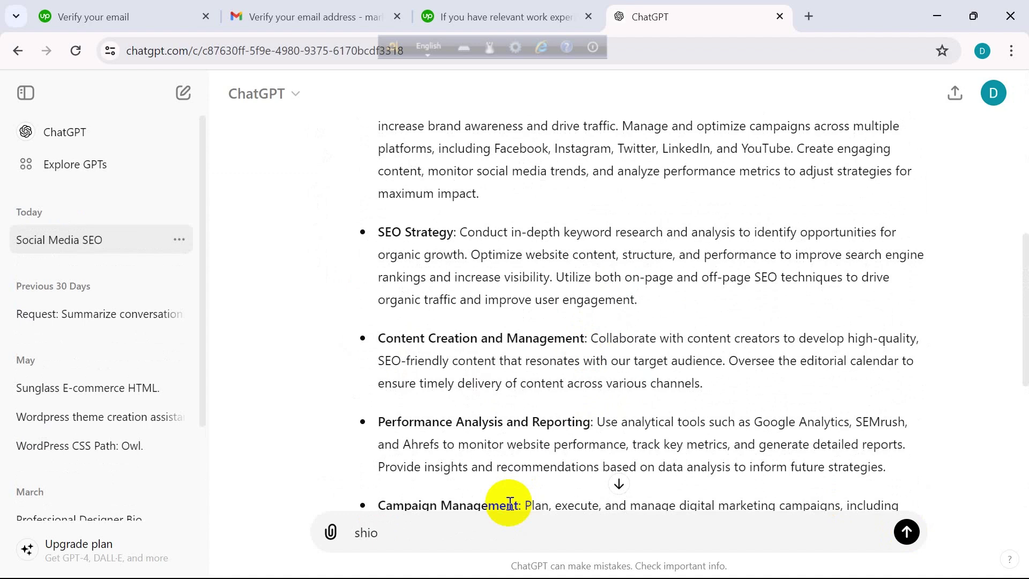
type("ten")
key("Return")
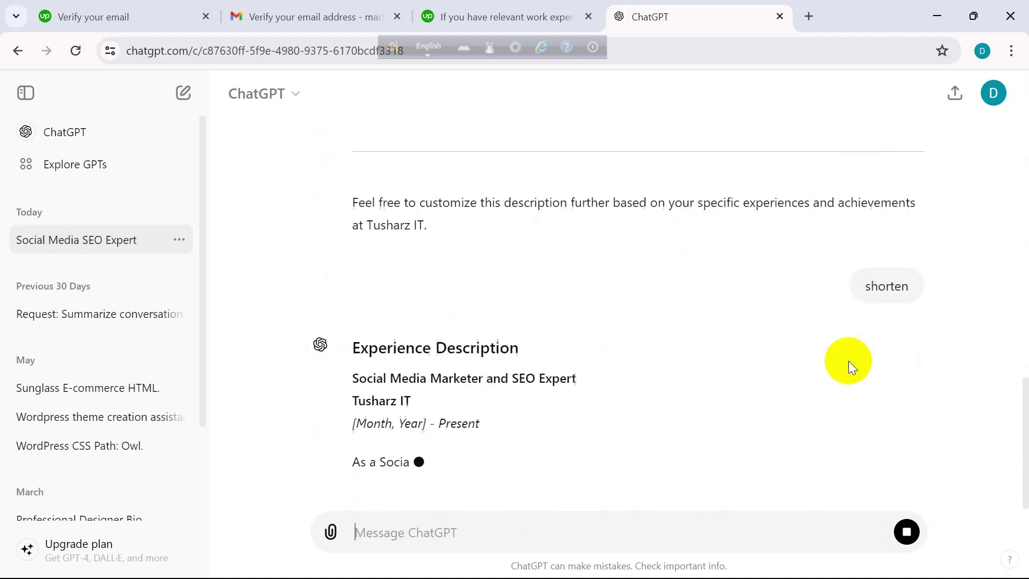
- Paste the shortened reply into Upwork's Description, which exceeds the 1,000-character limit, then return to ChatGPT
scroll(909, 277, "up", 1)
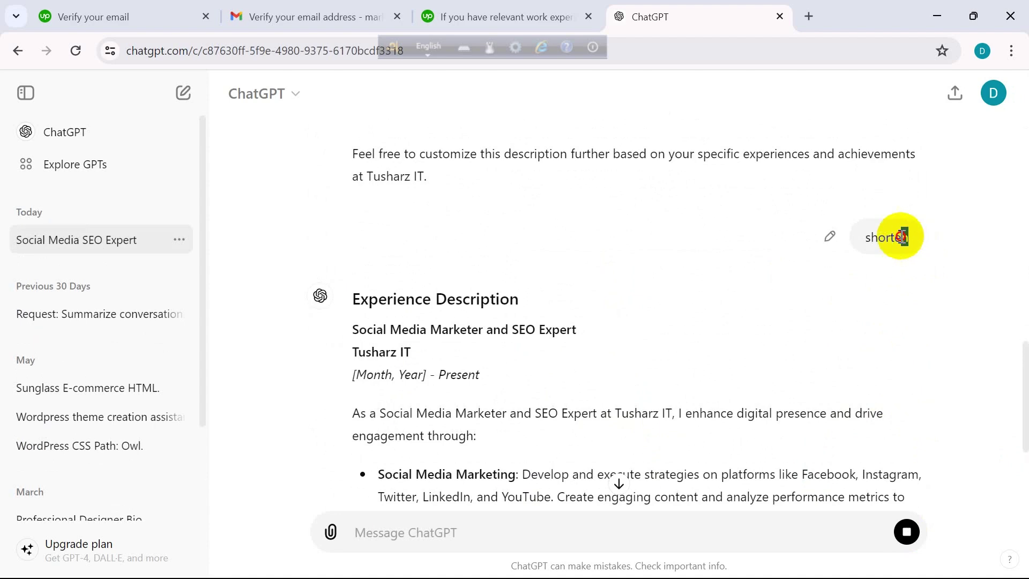
scroll(567, 263, "up", 3)
scroll(566, 261, "down", 12)
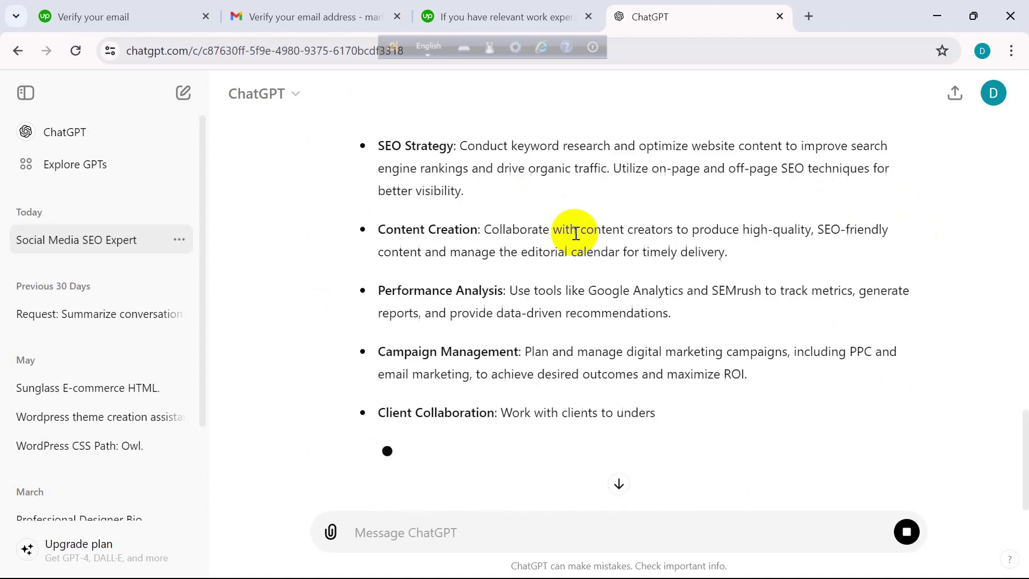
scroll(443, 289, "up", 5)
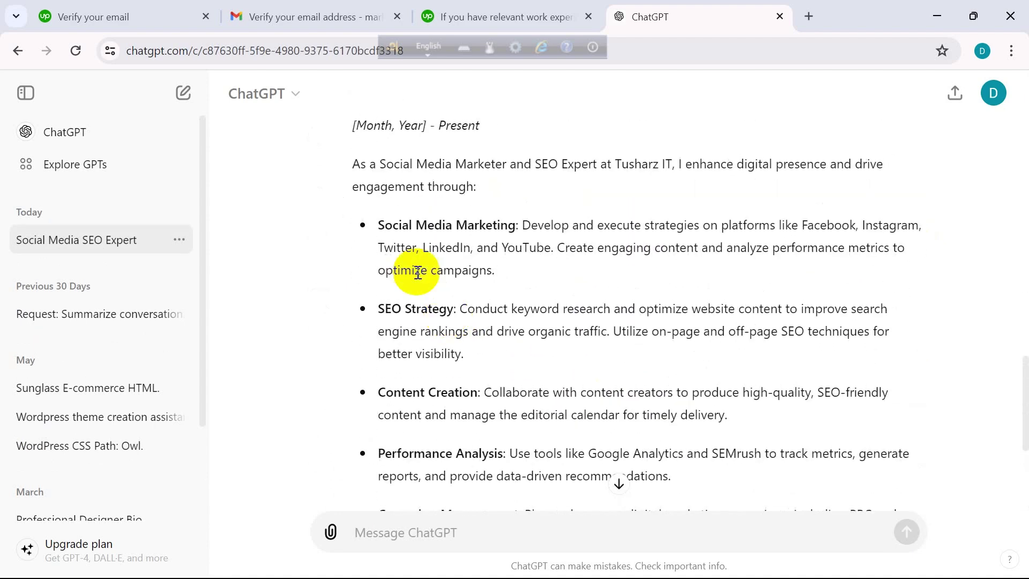
left_click_drag(352, 164, 793, 334)
key("ctrl+c")
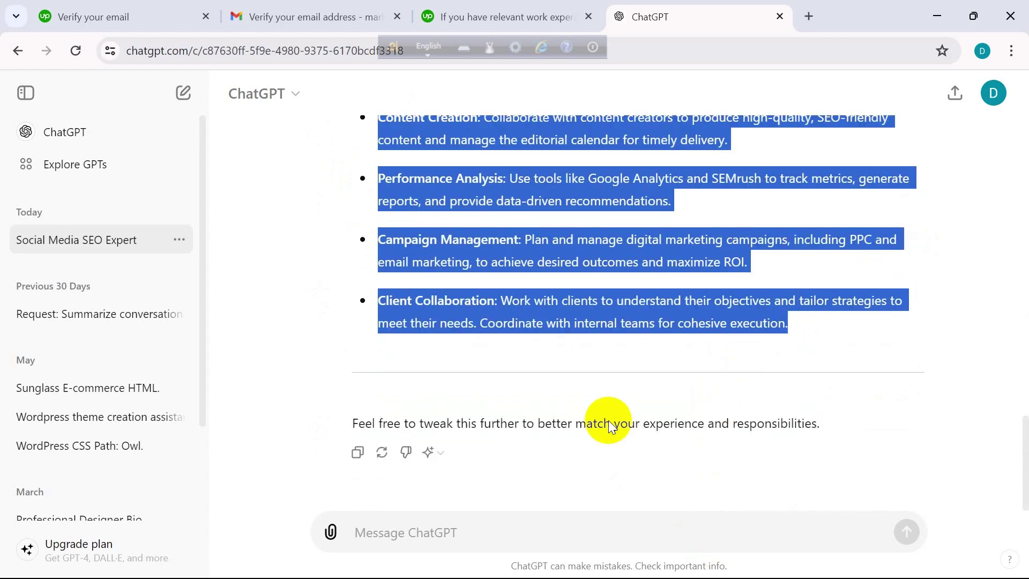
scroll(601, 420, "up", 5)
left_click(489, 14)
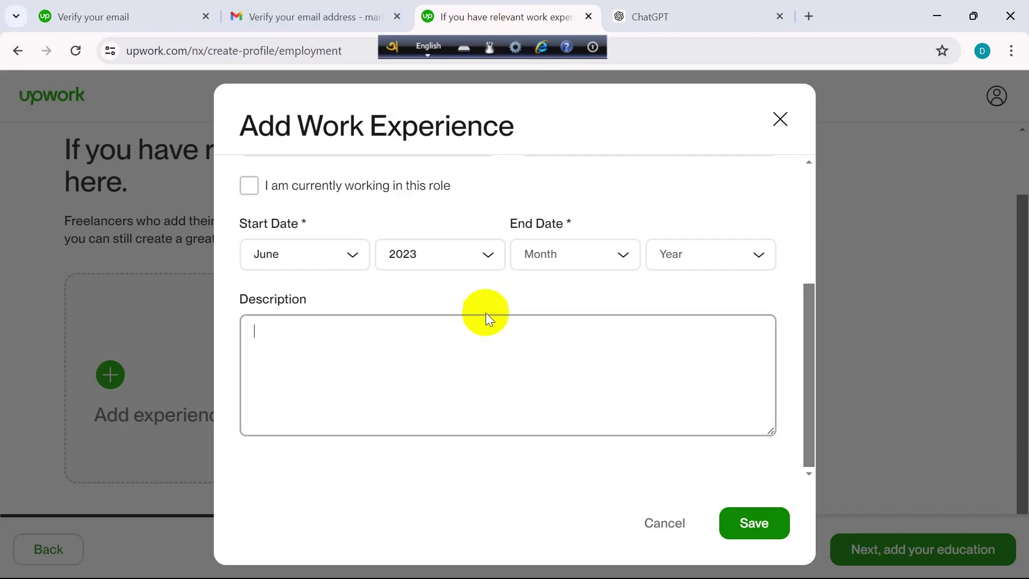
key("ctrl+v")
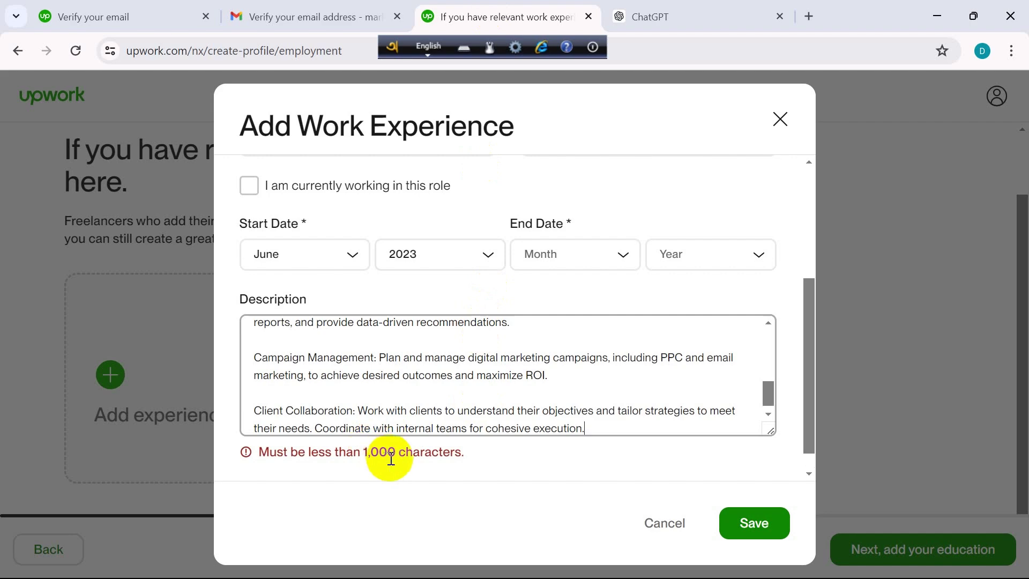
left_click_drag(387, 454, 364, 461)
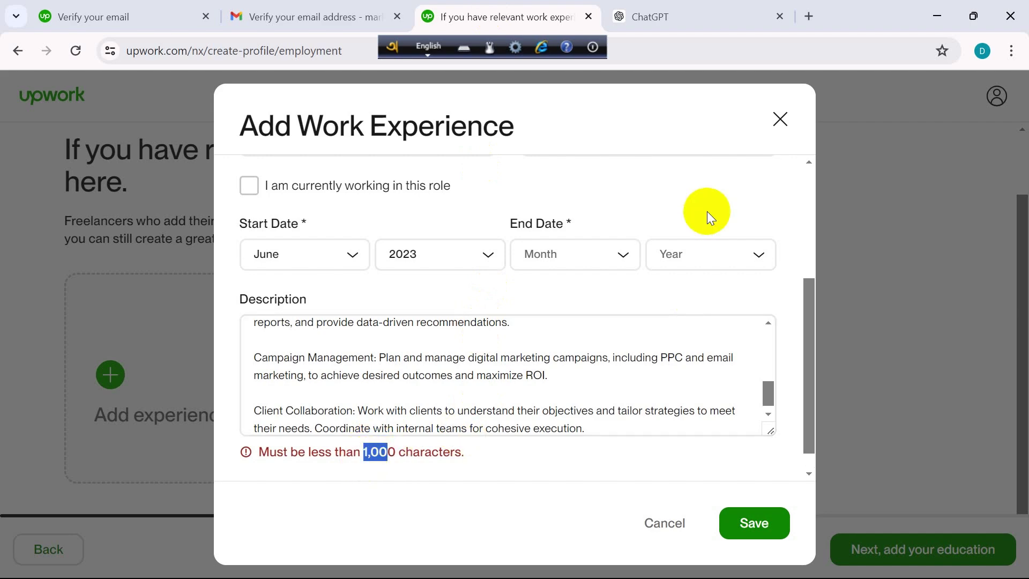
left_click(641, 17)
- Send ChatGPT the follow-up 'must be less then 1000 character'
left_click(470, 543)
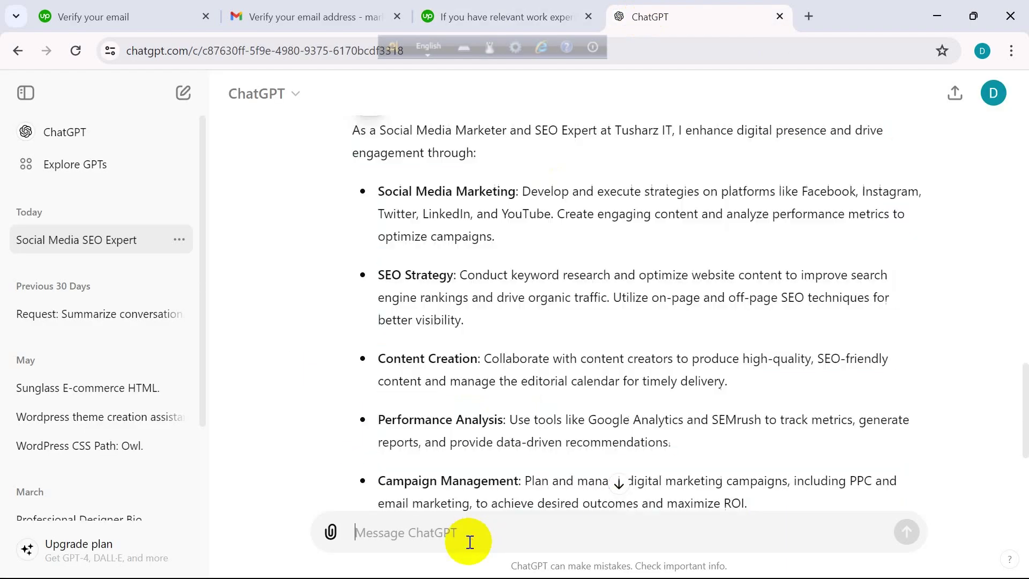
type("m")
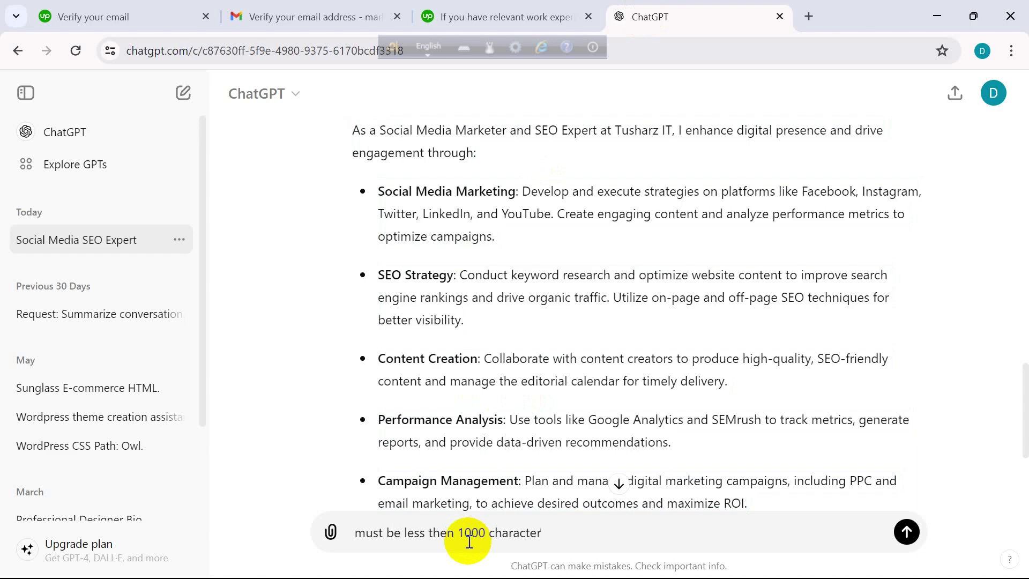
left_click(910, 532)
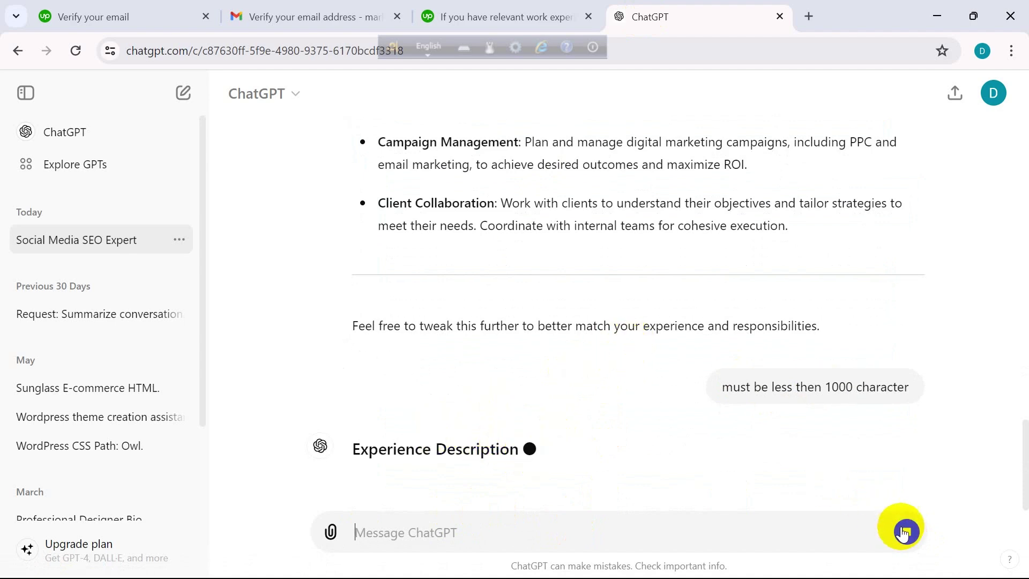
scroll(538, 429, "up", 2)
scroll(538, 461, "down", 2)
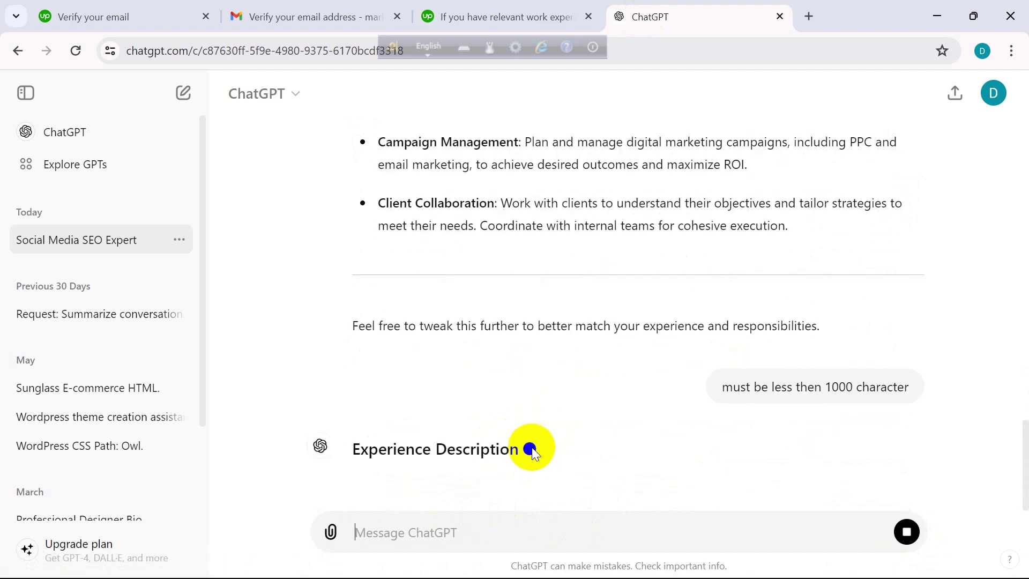
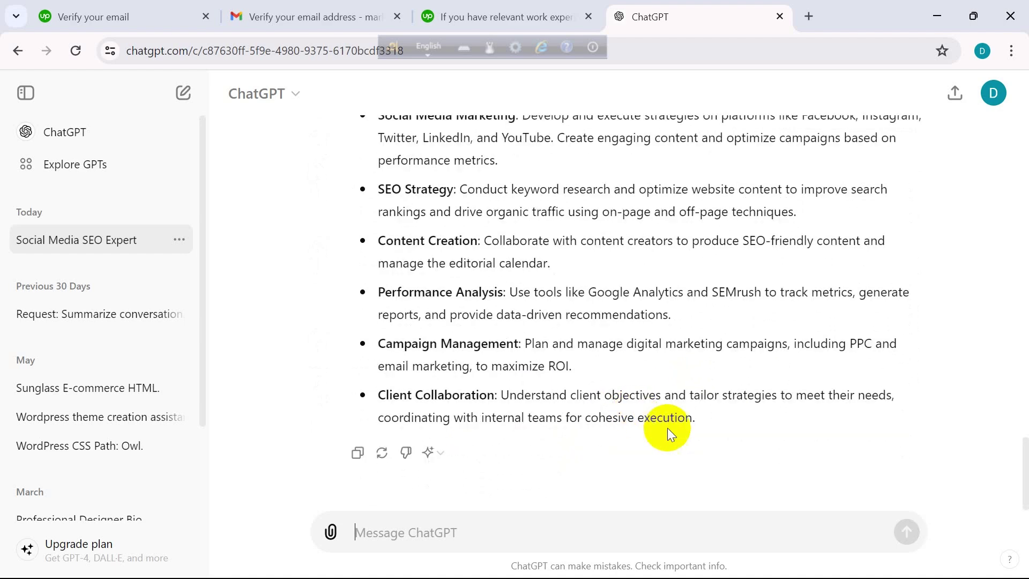
- Replace Upwork's Description with ChatGPT's shorter bullet list, which is still over 1,000 characters
left_click_drag(668, 428, 352, 295)
key("ctrl+c")
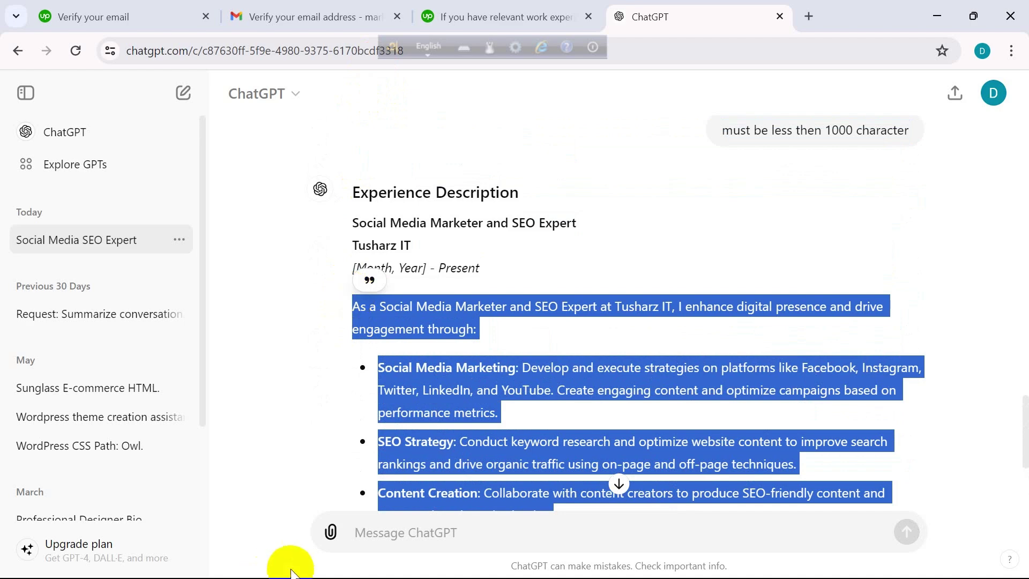
left_click(541, 16)
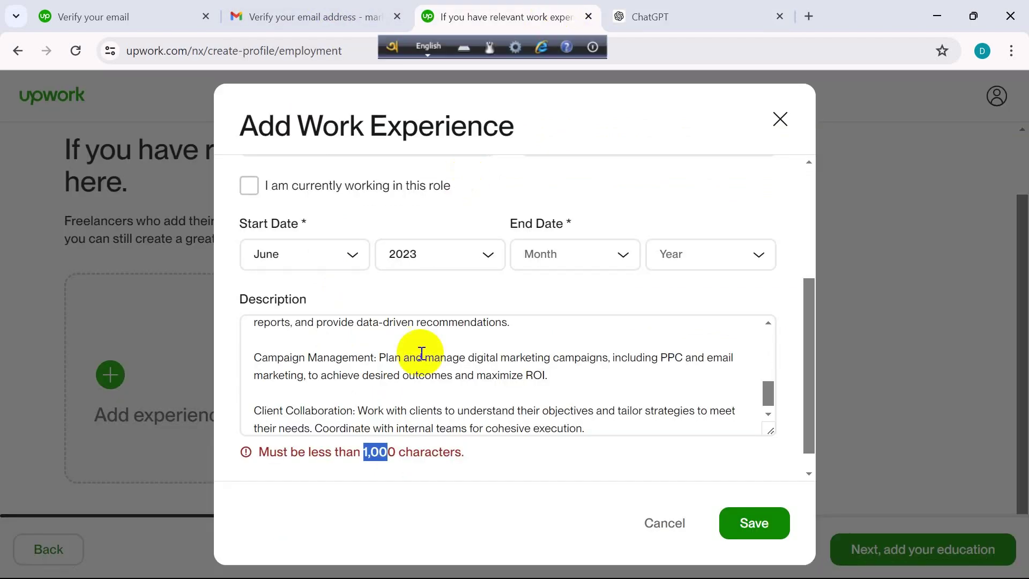
left_click(424, 409)
key("ctrl+a")
key("BackSpace")
key("ctrl+v")
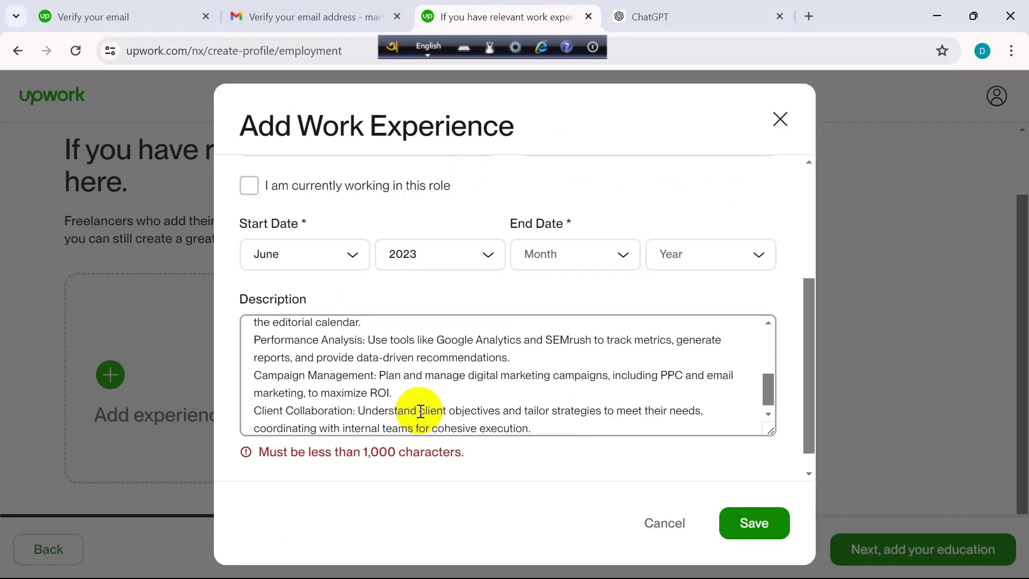
left_click(97, 562)
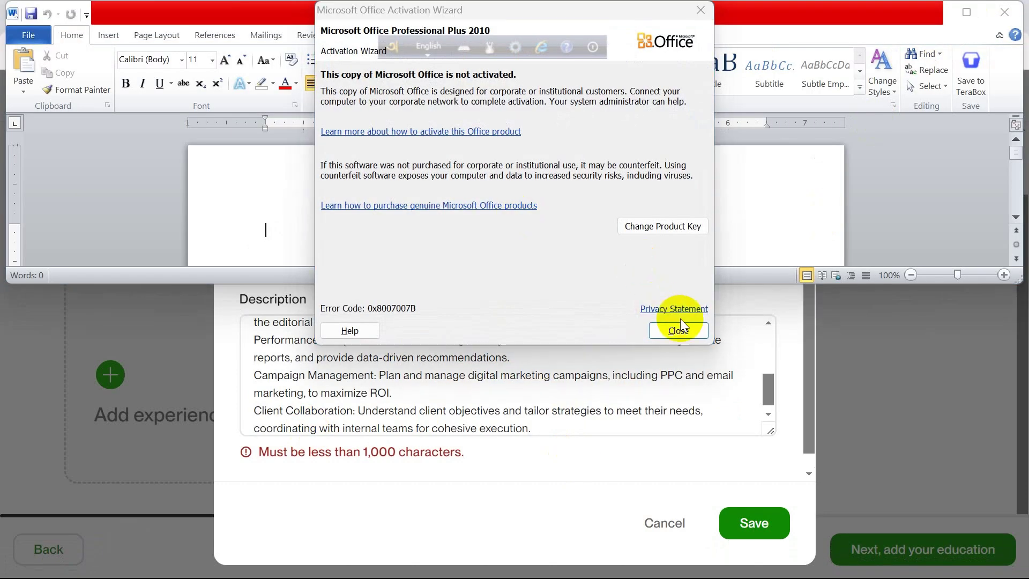
- Paste the experience description into a blank, maximized Word document
left_click(680, 321)
left_click(967, 11)
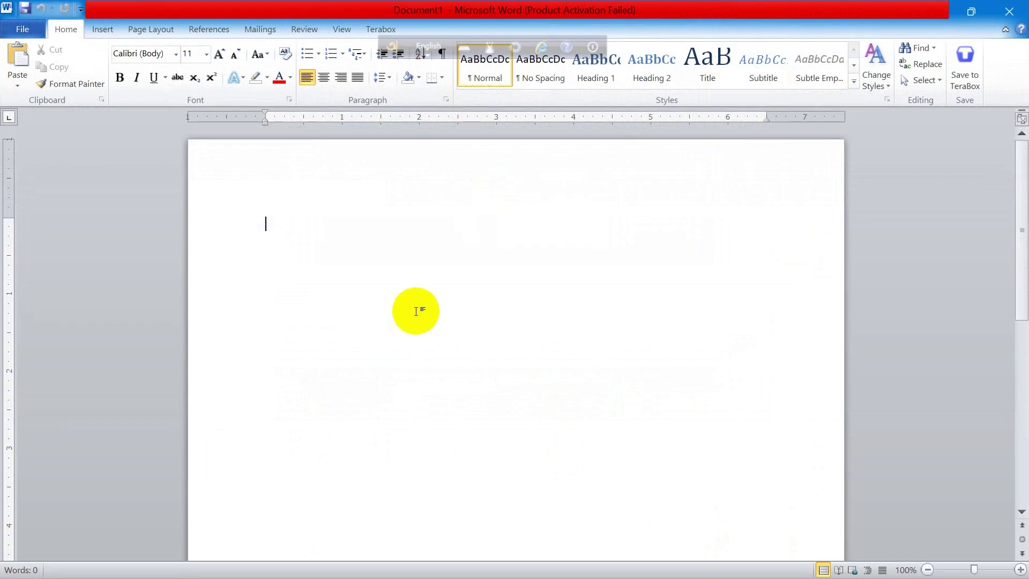
key("ctrl+v")
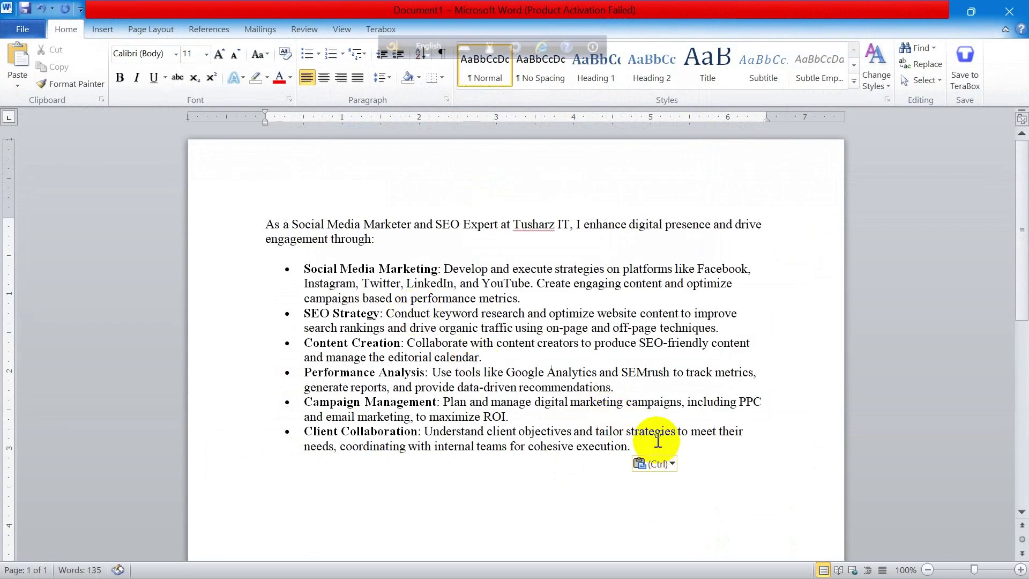
- Check the description's Word Count (1,013 characters with spaces) and reselect the text
key("ctrl+a")
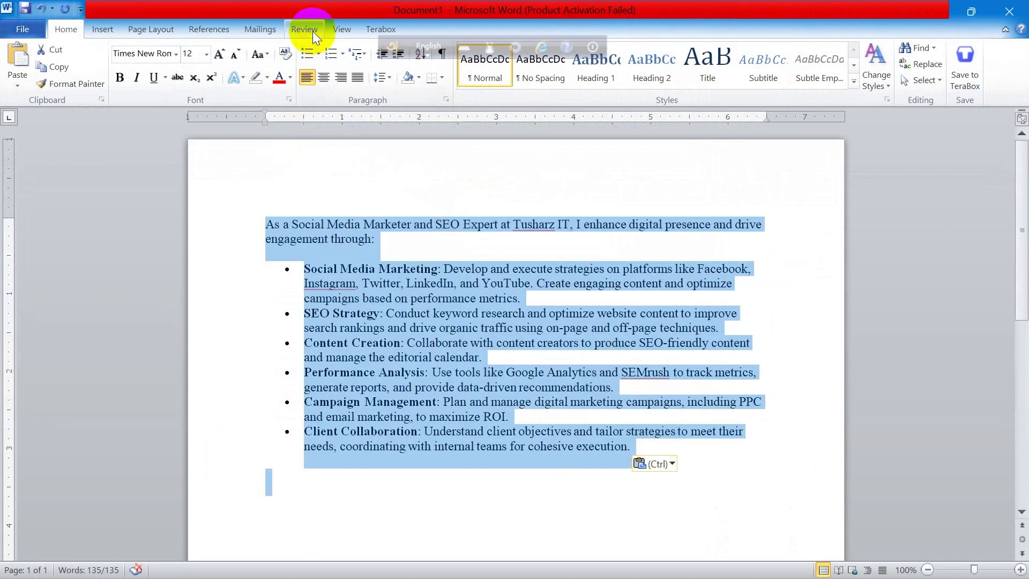
left_click(313, 31)
left_click(137, 65)
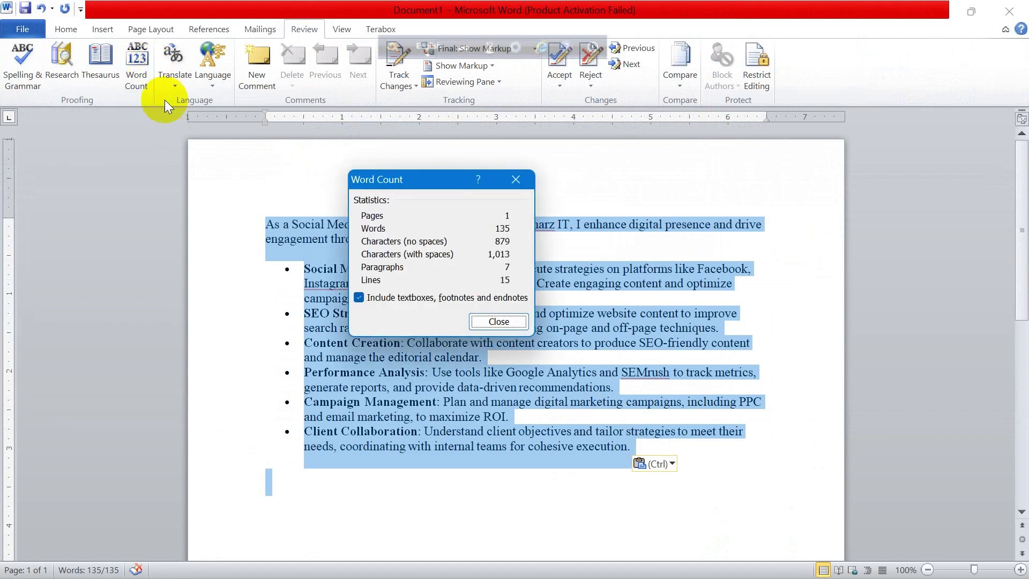
left_click(515, 180)
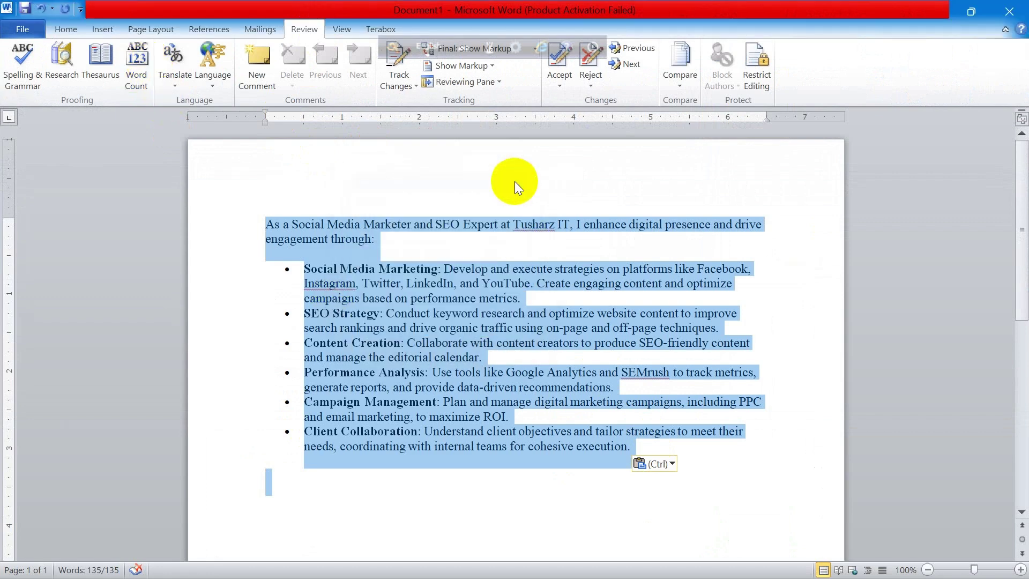
left_click(529, 447)
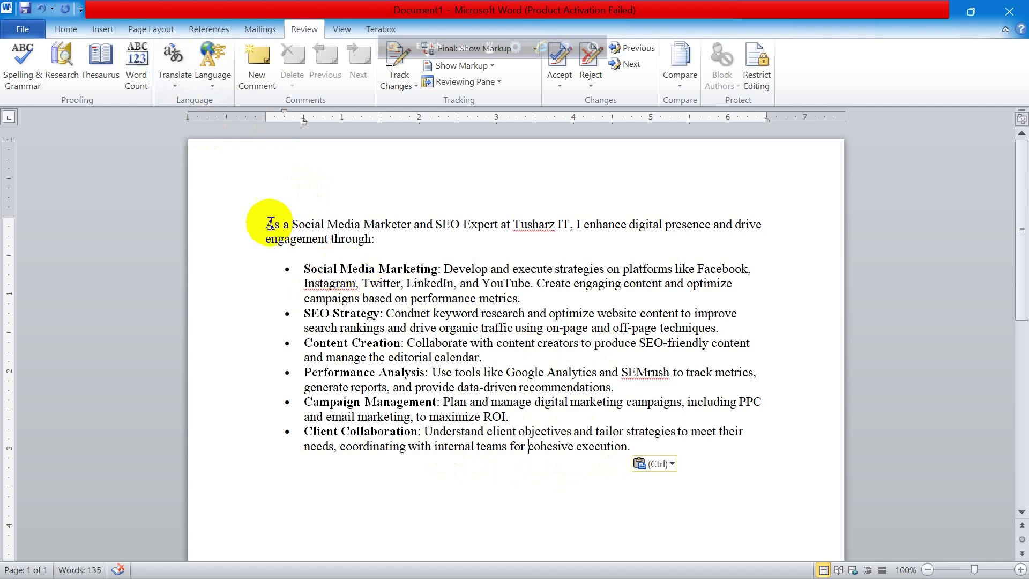
left_click_drag(268, 224, 453, 567)
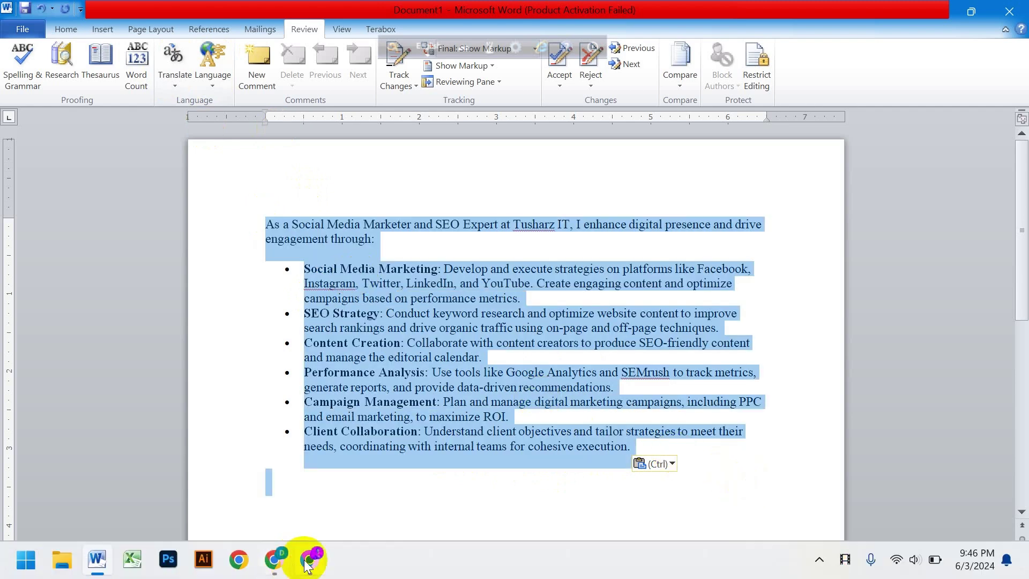
left_click(309, 562)
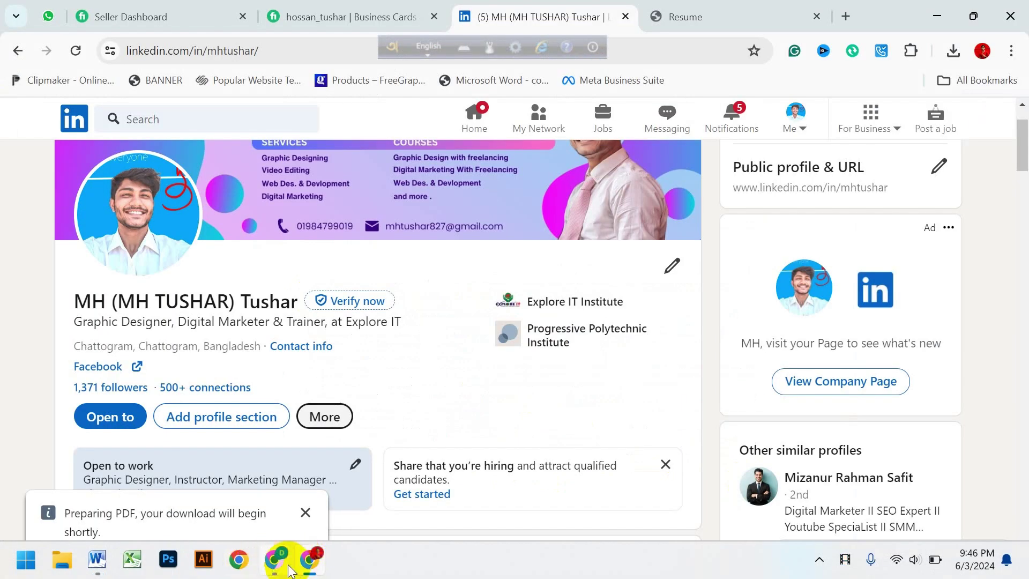
- Ask ChatGPT to 'more shorten' the experience description
left_click(274, 559)
left_click(681, 21)
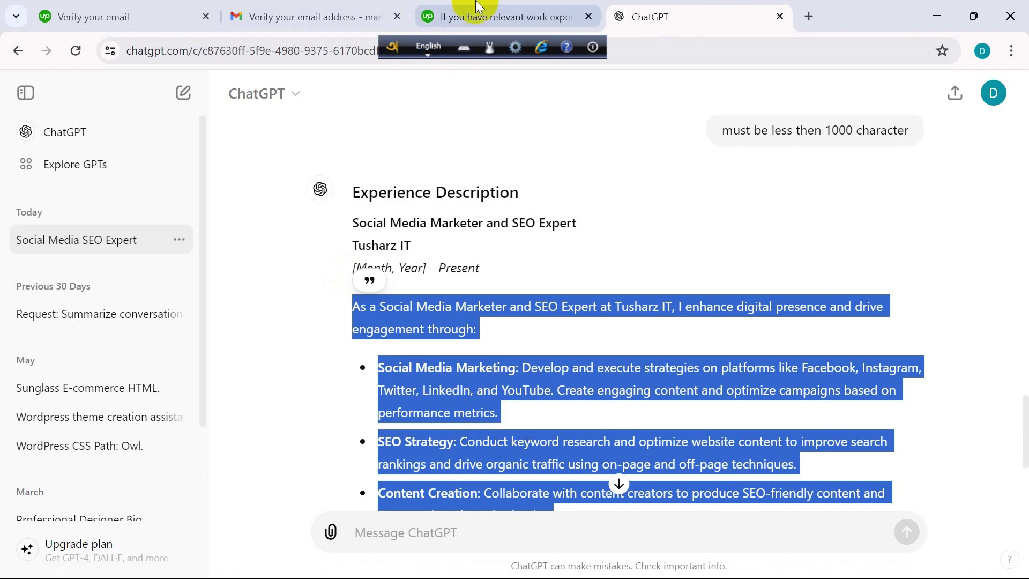
scroll(488, 482, "down", 5)
left_click(492, 533)
type("more shorten")
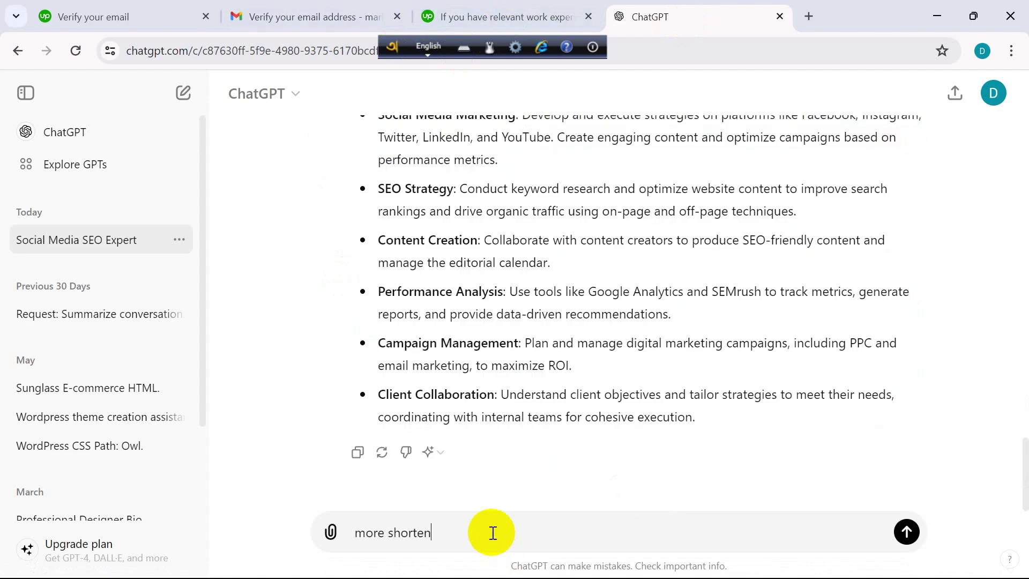
key("Return")
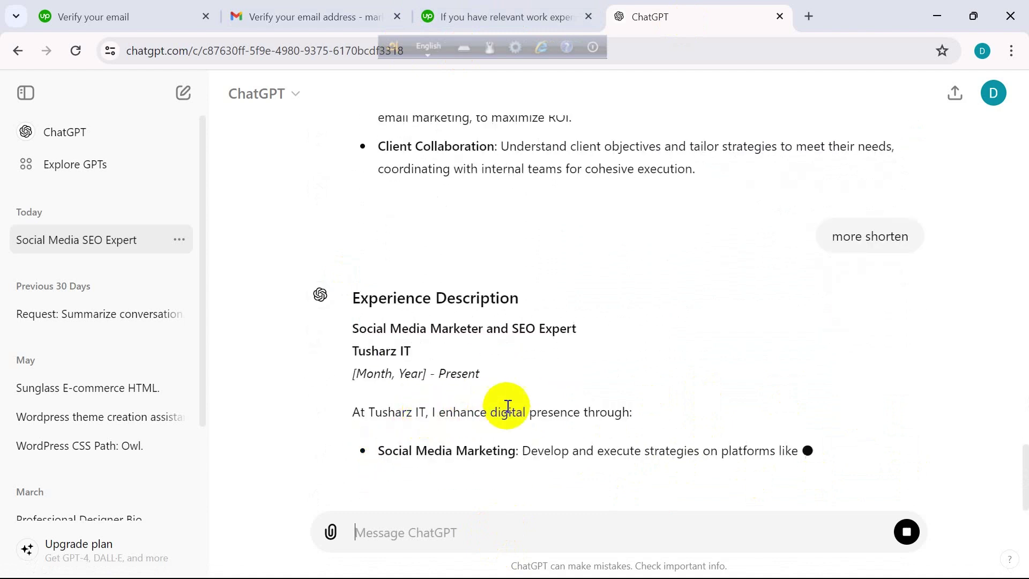
- Review the new reply, trying selections on the SEO Strategy bullet's text
left_click_drag(635, 391, 348, 389)
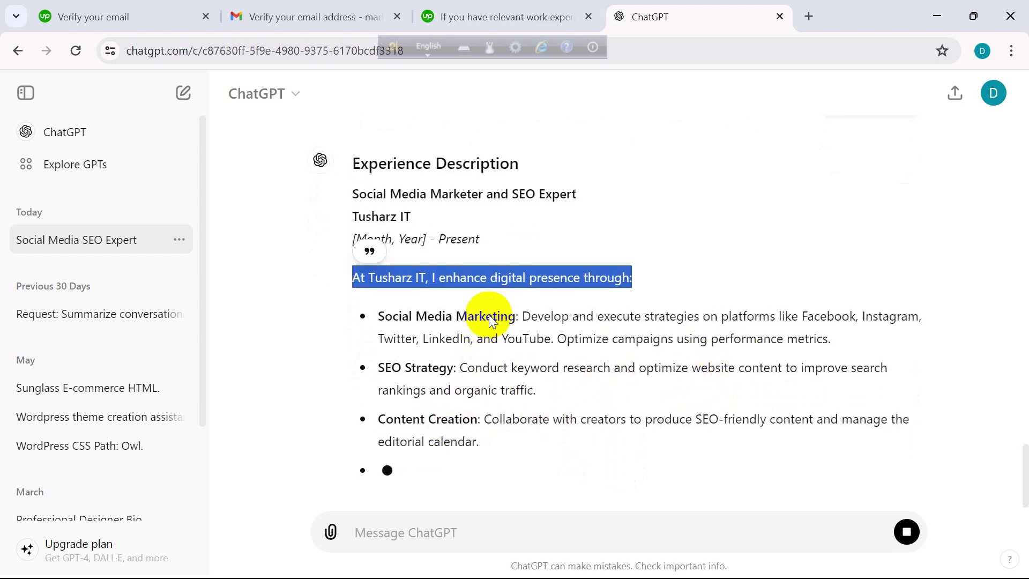
scroll(577, 349, "up", 9)
scroll(559, 416, "down", 9)
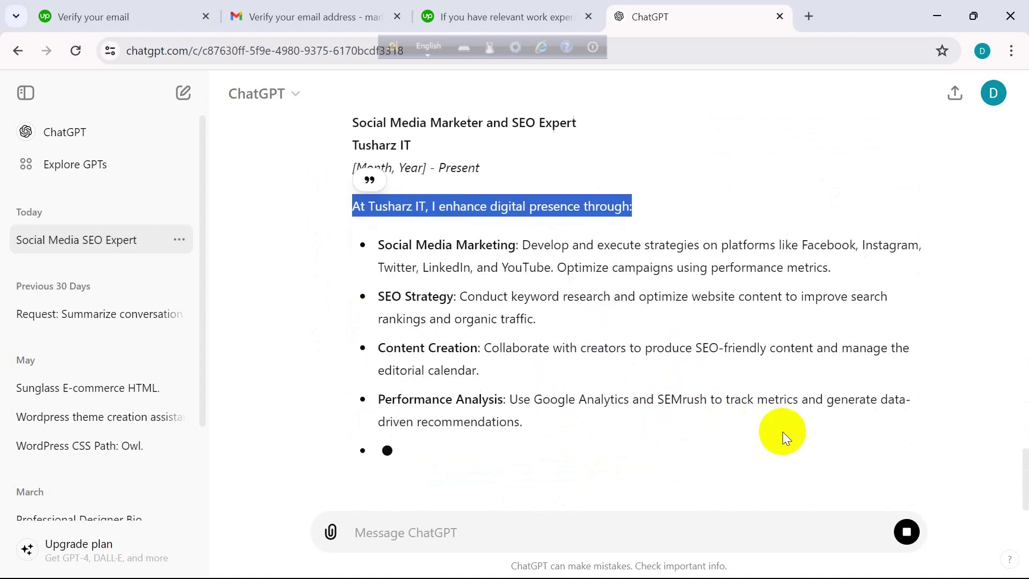
scroll(435, 439, "up", 2)
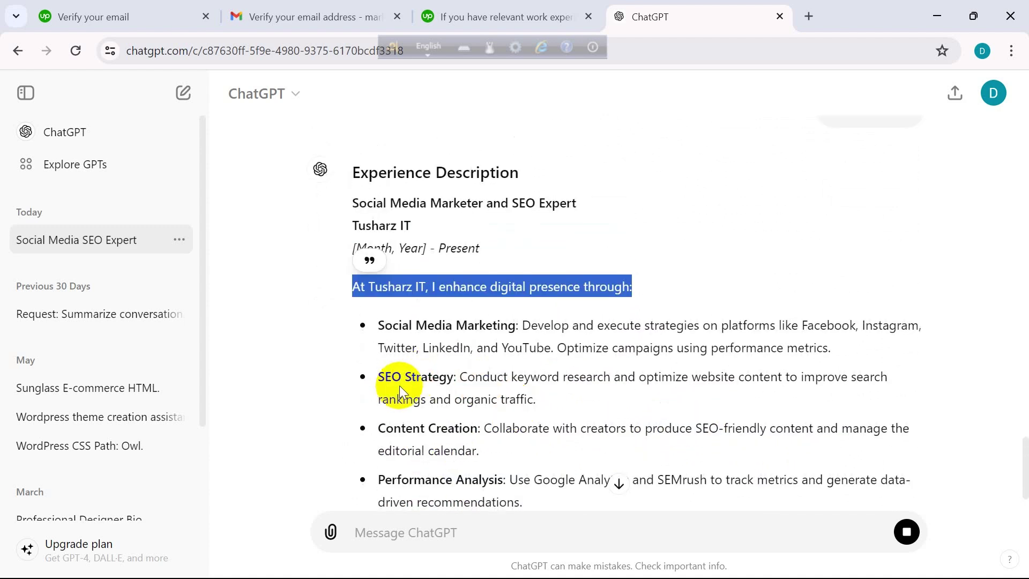
left_click_drag(457, 377, 583, 398)
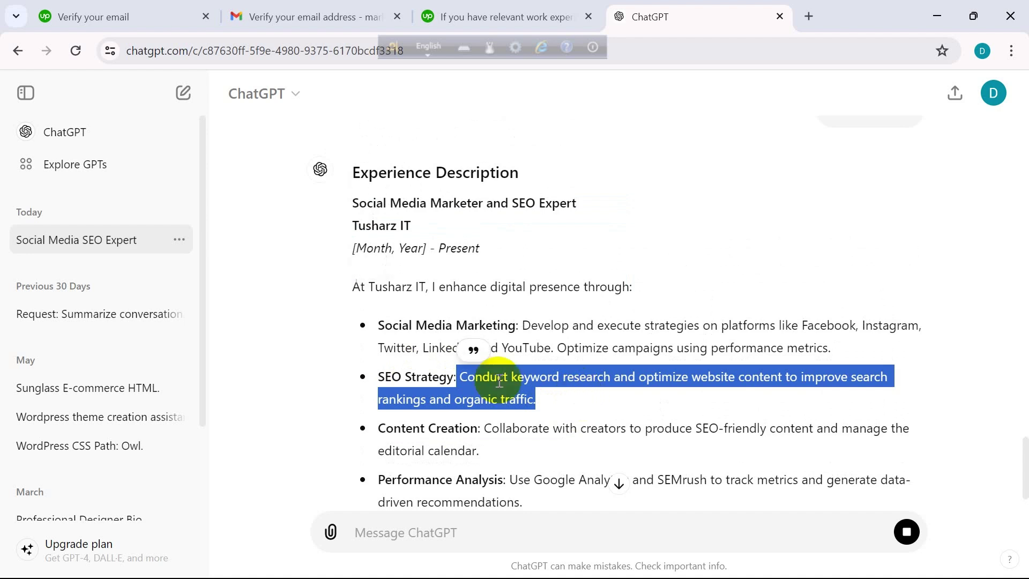
left_click(460, 375)
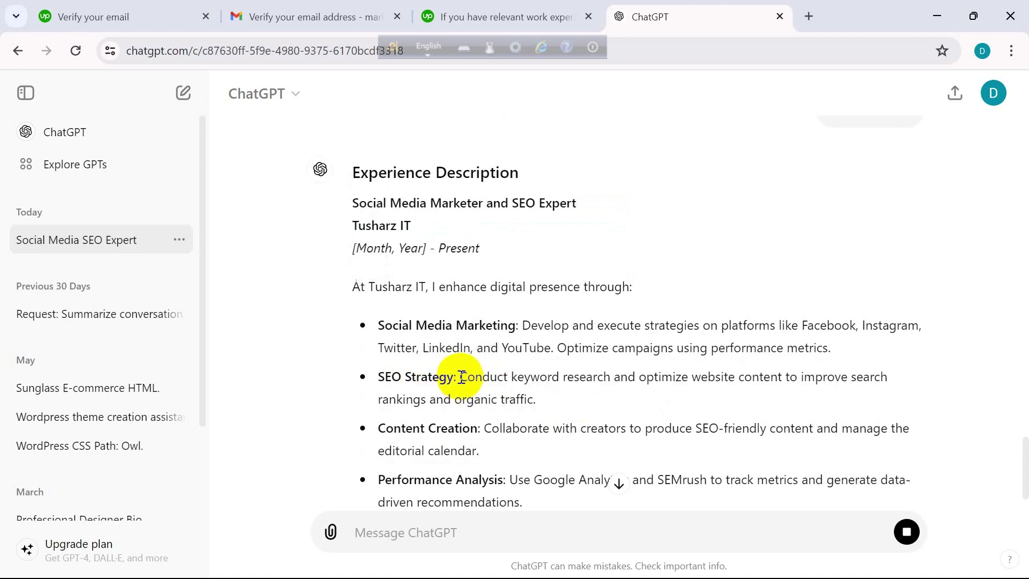
left_click_drag(461, 377, 532, 394)
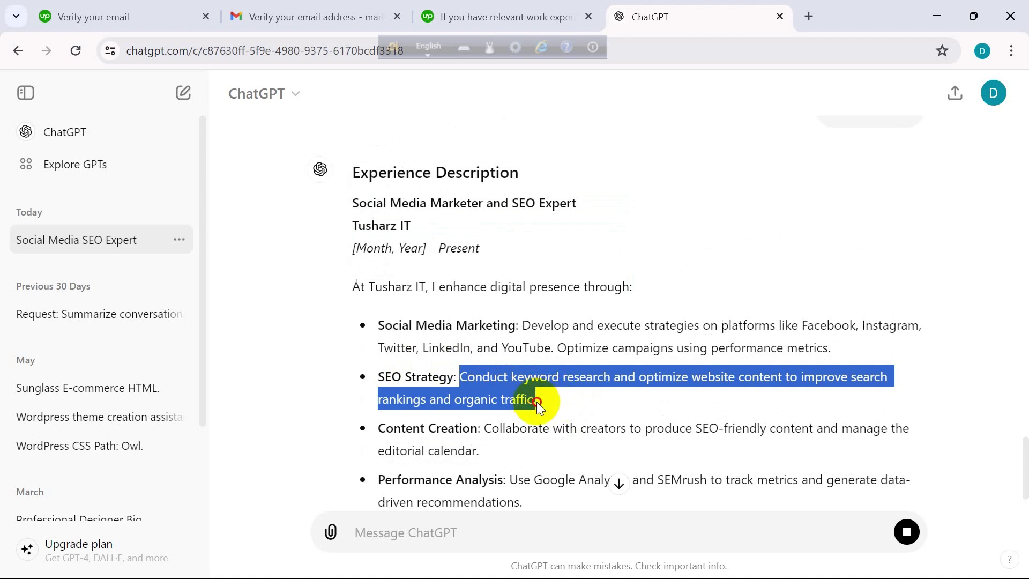
left_click(537, 401)
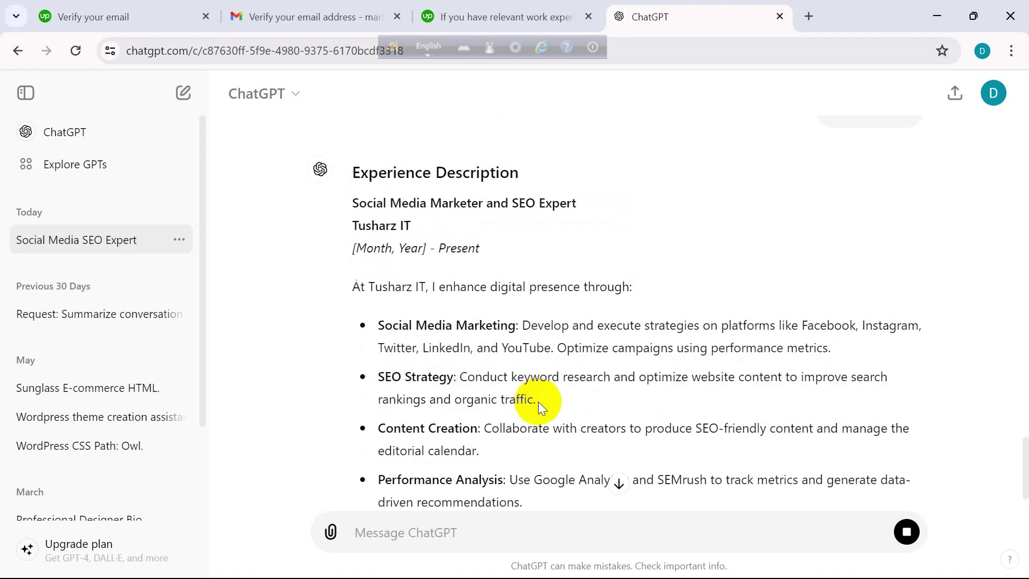
mouse_move(538, 400)
left_mouse_down()
mouse_move(434, 375)
mouse_move(536, 400)
left_mouse_up()
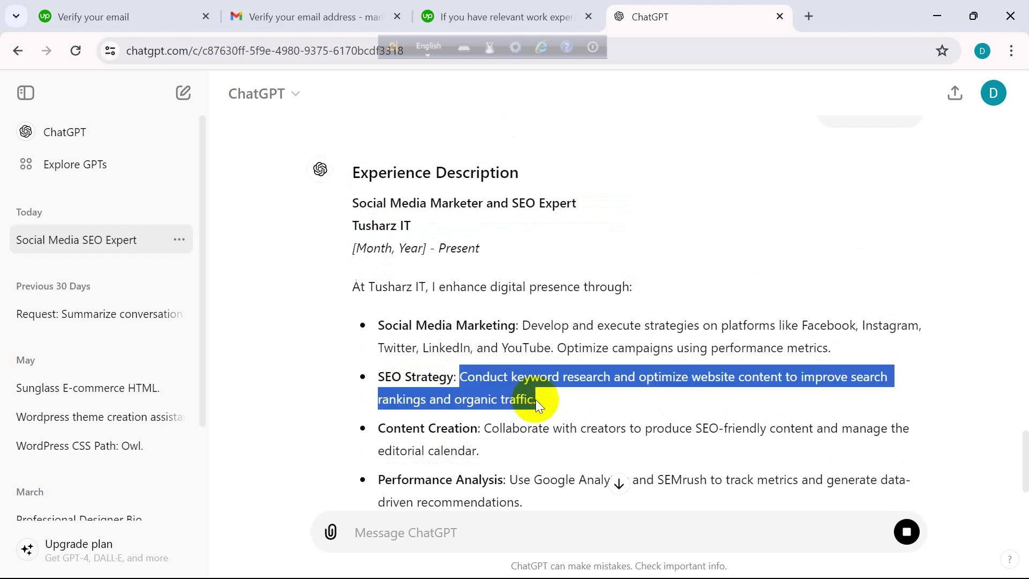
left_click(523, 427)
- Select the Content Creation, Performance Analysis and Campaign Management bullets, then the entire shortened reply
scroll(467, 383, "down", 2)
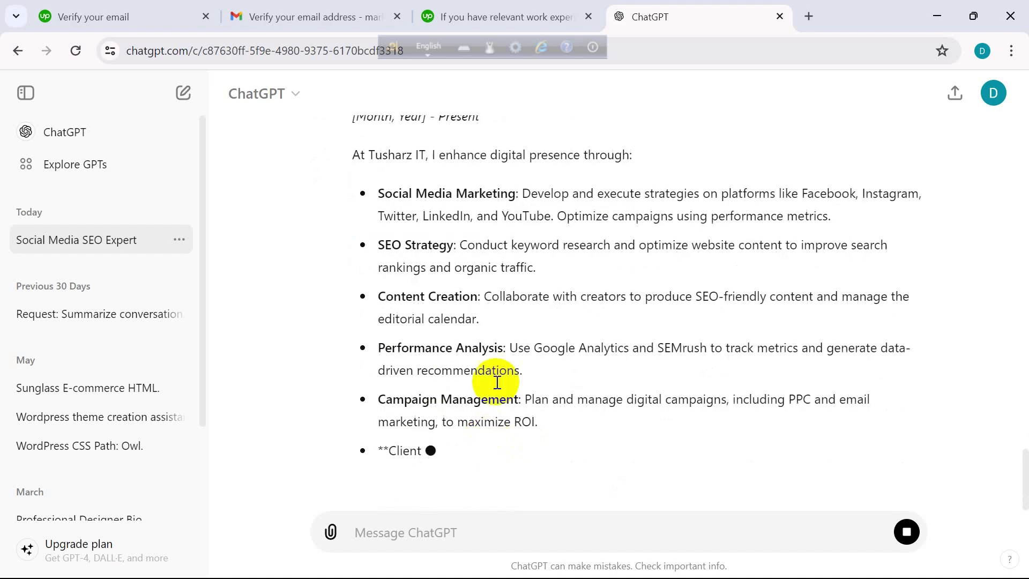
left_click_drag(480, 299, 795, 313)
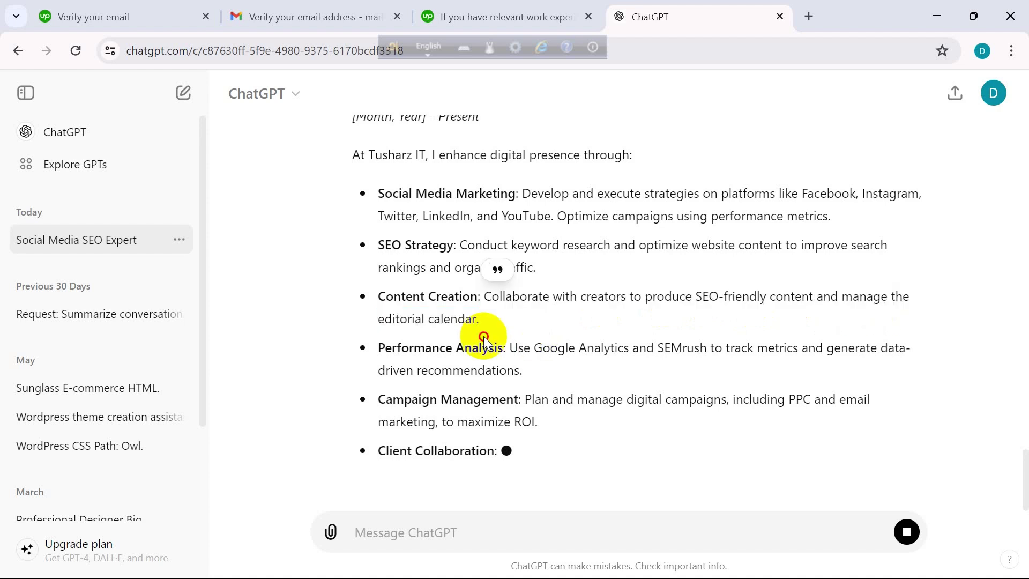
left_click_drag(512, 350, 531, 371)
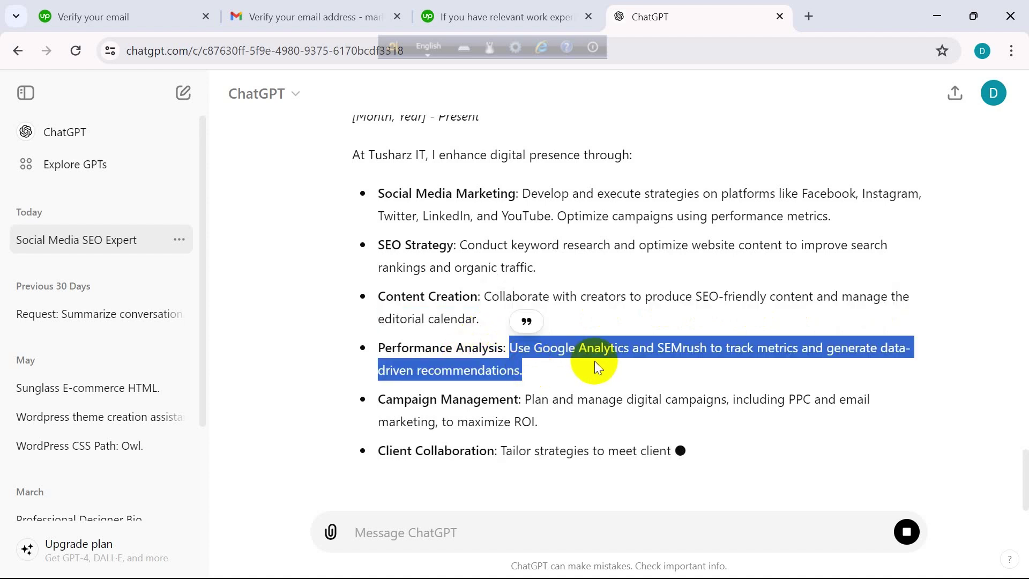
left_click(542, 407)
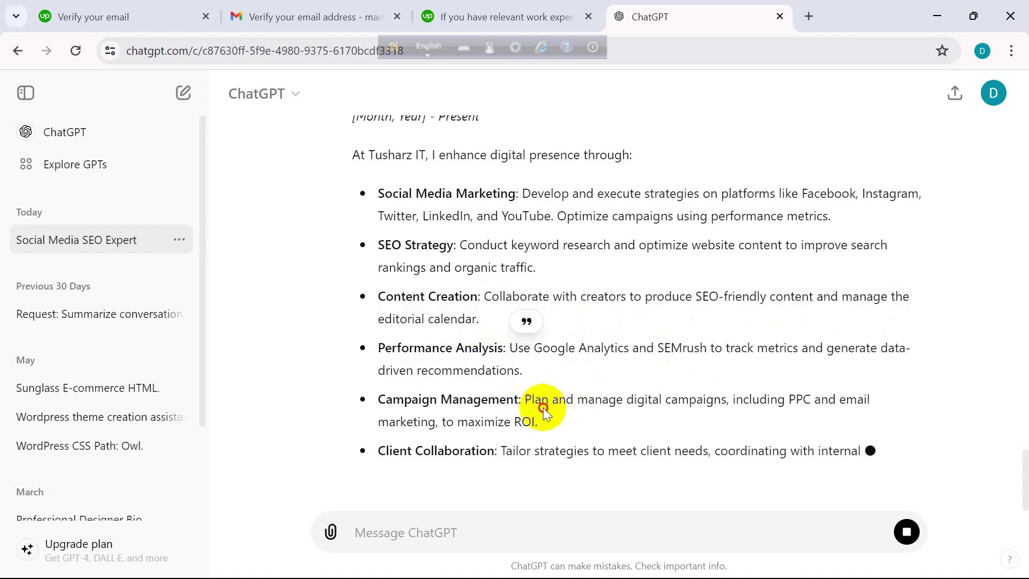
left_click_drag(534, 408, 590, 401)
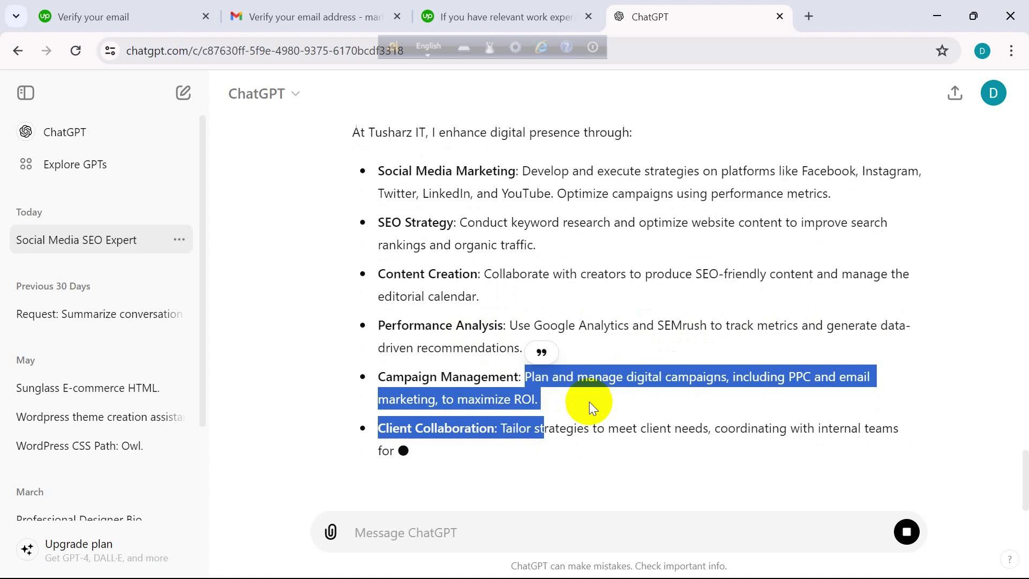
left_click(527, 377)
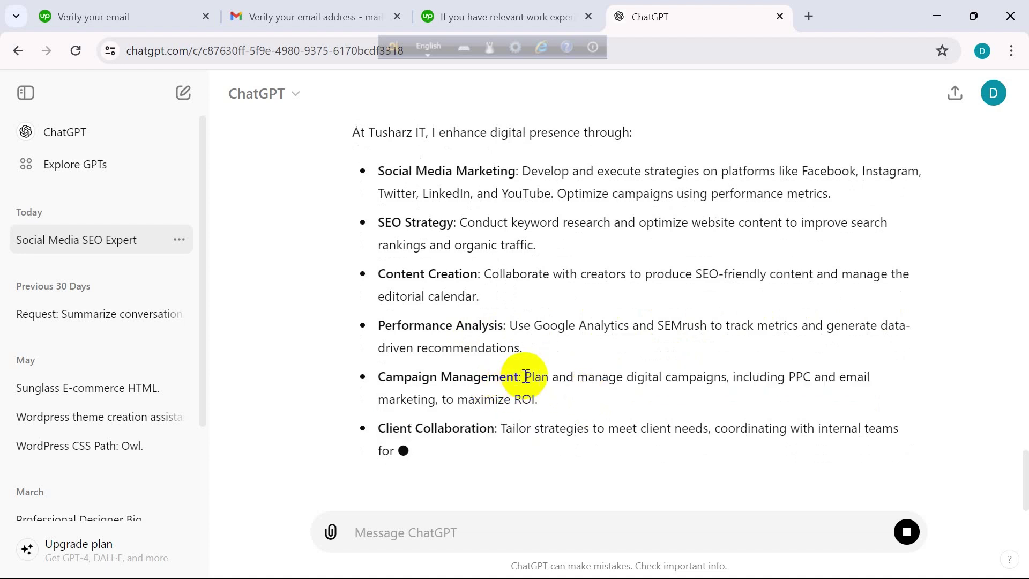
left_click_drag(524, 376, 543, 393)
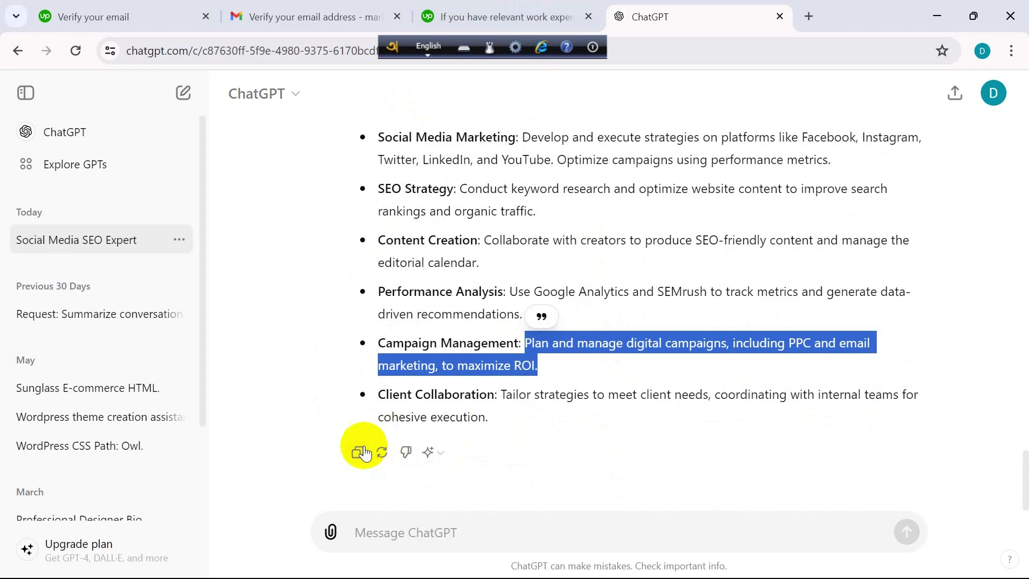
left_click_drag(506, 420, 346, 409)
key("ctrl+c")
- Paste the shorter description into Upwork's Description field and attempt to save
left_click(493, 17)
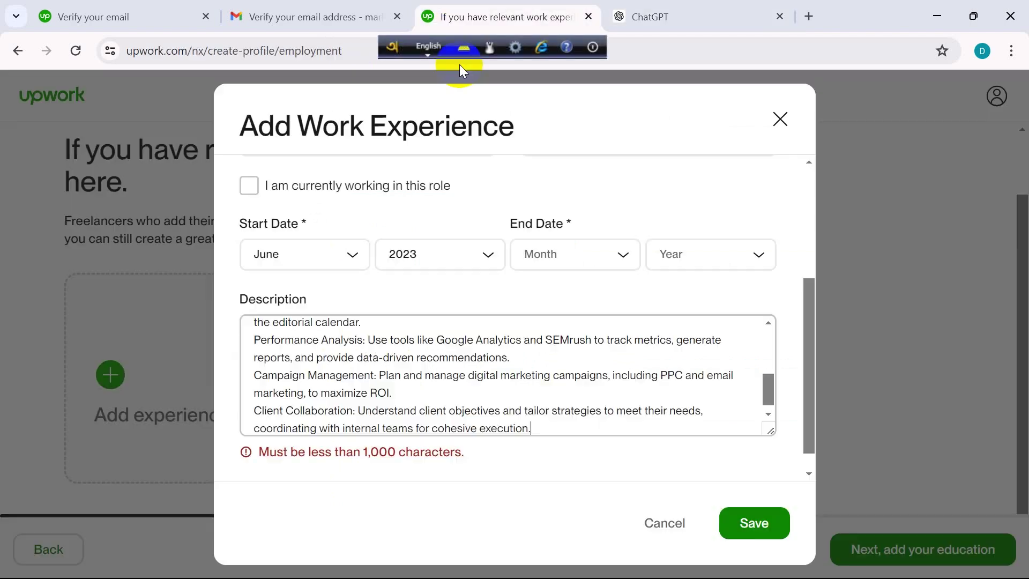
left_click(520, 364)
key("ctrl+a")
key("BackSpace")
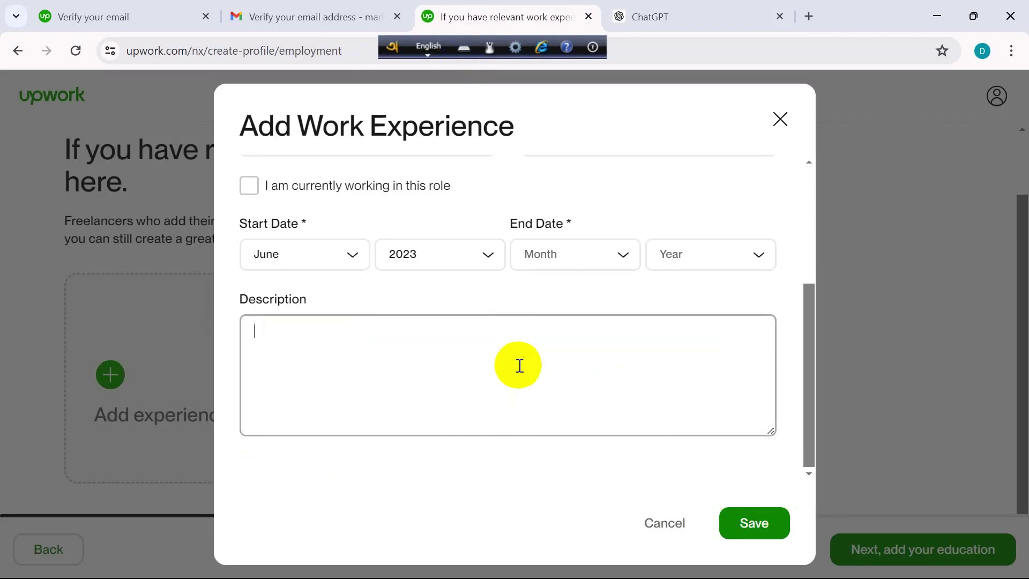
key("ctrl+v")
scroll(402, 395, "up", 10)
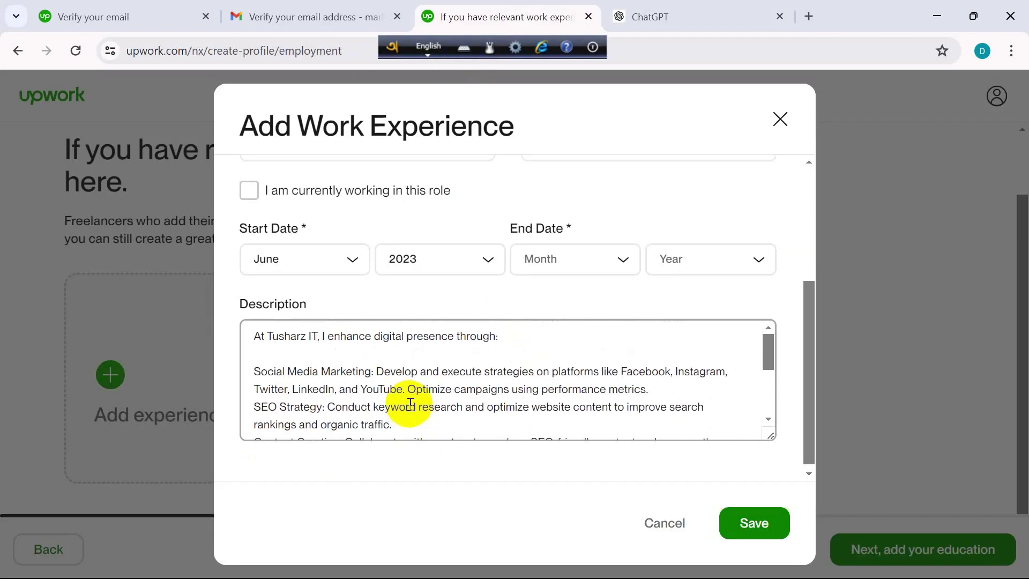
scroll(774, 462, "down", 4)
left_click(777, 529)
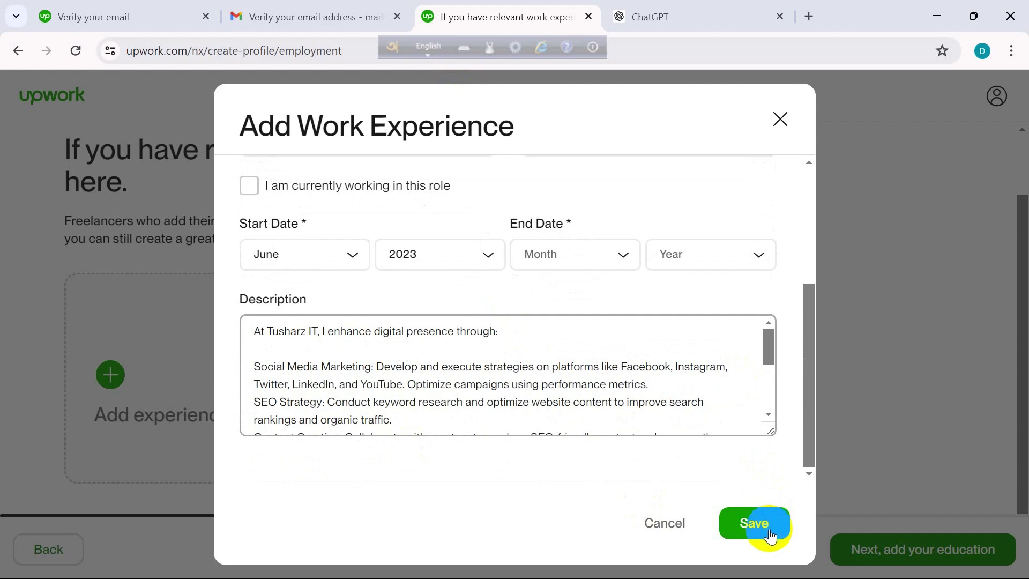
- Delete all the Description text and minimise Chrome to the desktop
scroll(413, 370, "down", 5)
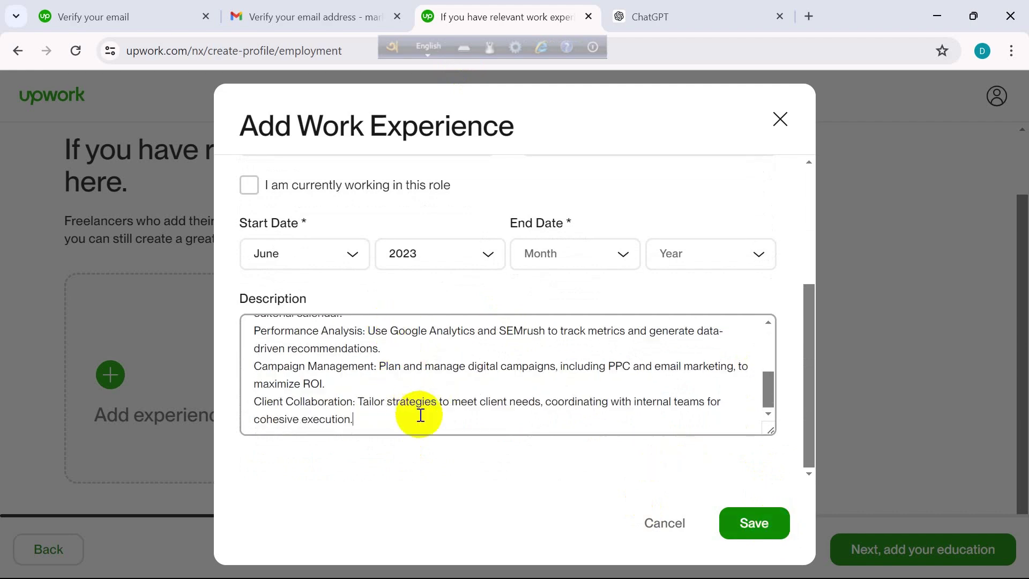
left_click_drag(369, 426, 219, 258)
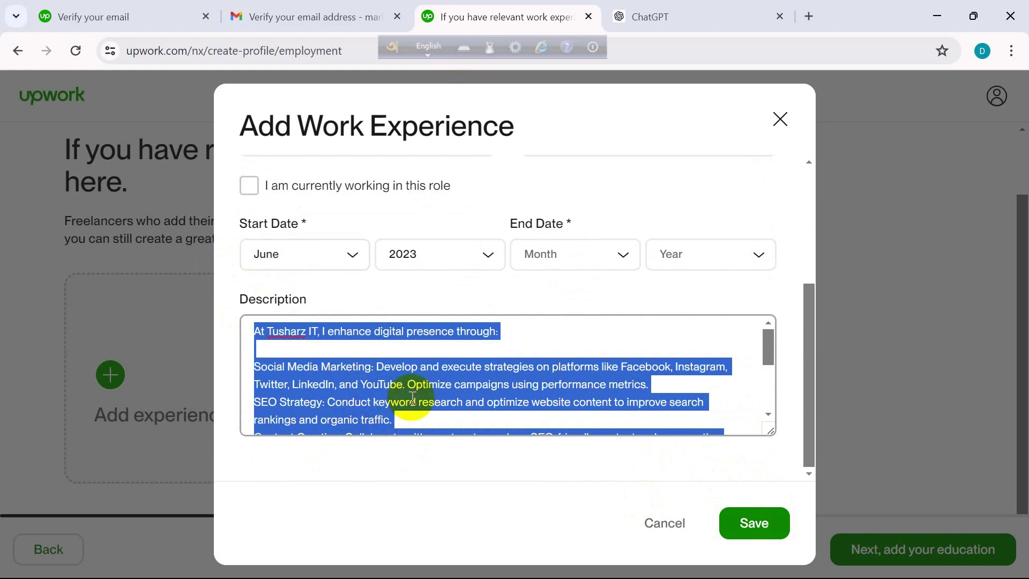
key("BackSpace")
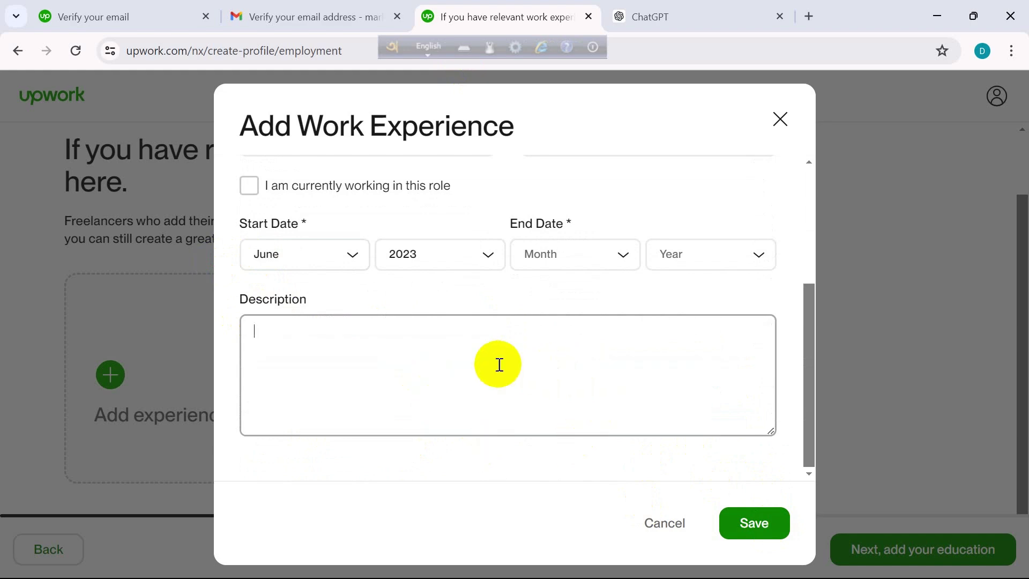
left_click(274, 572)
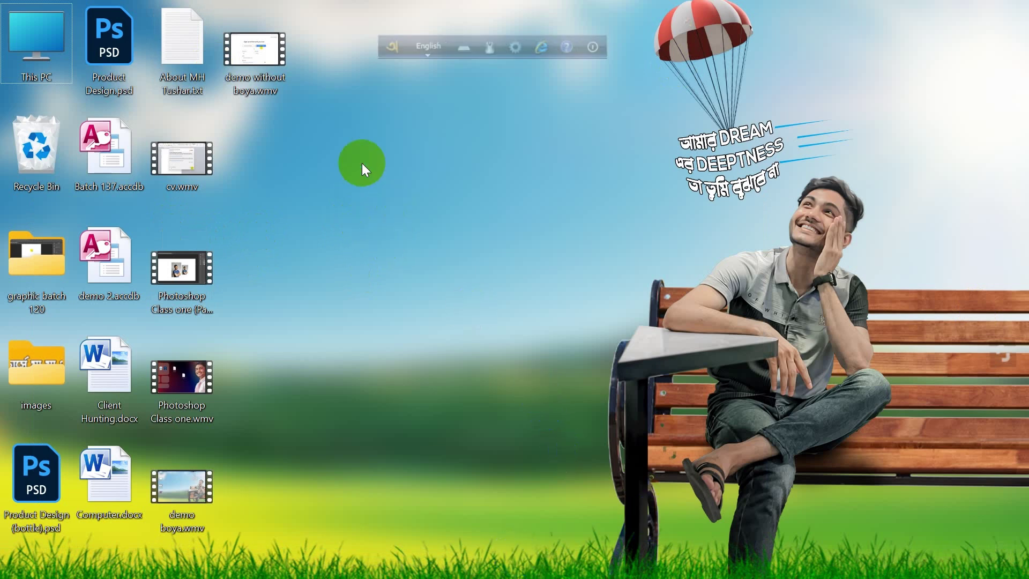
- Create 'New Text Document.txt' on the desktop and open it in Notepad
right_click(362, 163)
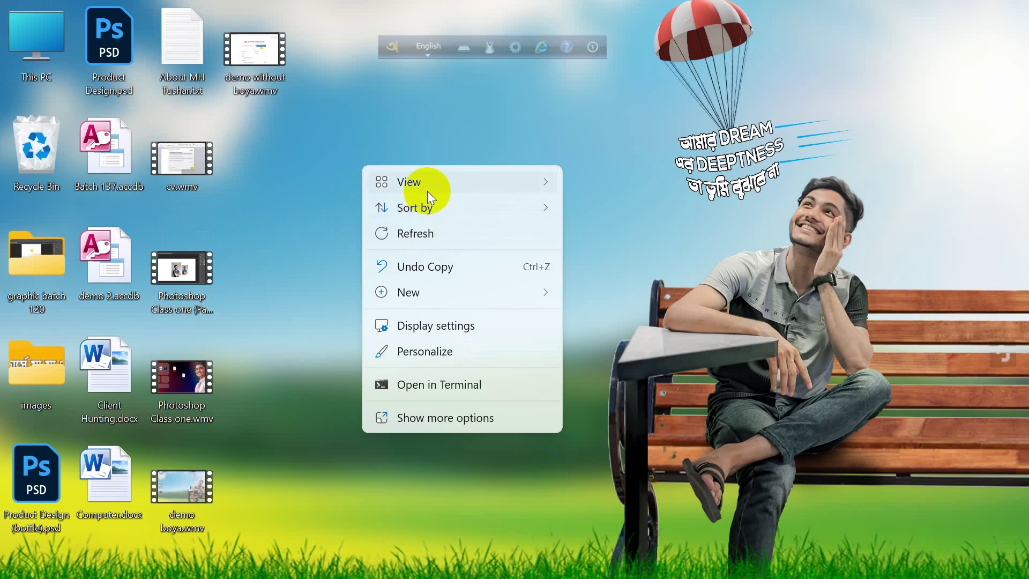
mouse_move(446, 300)
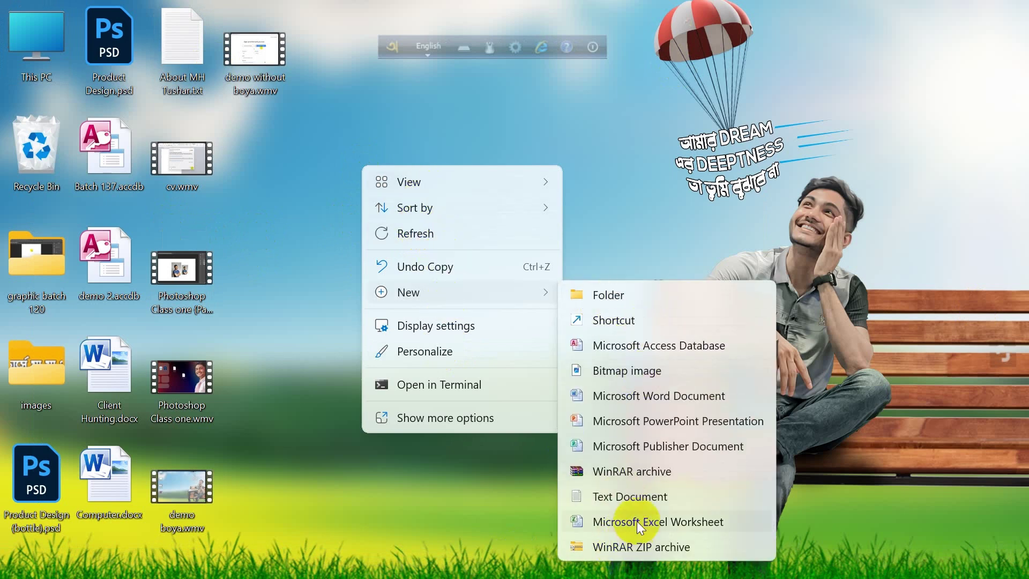
left_click(658, 494)
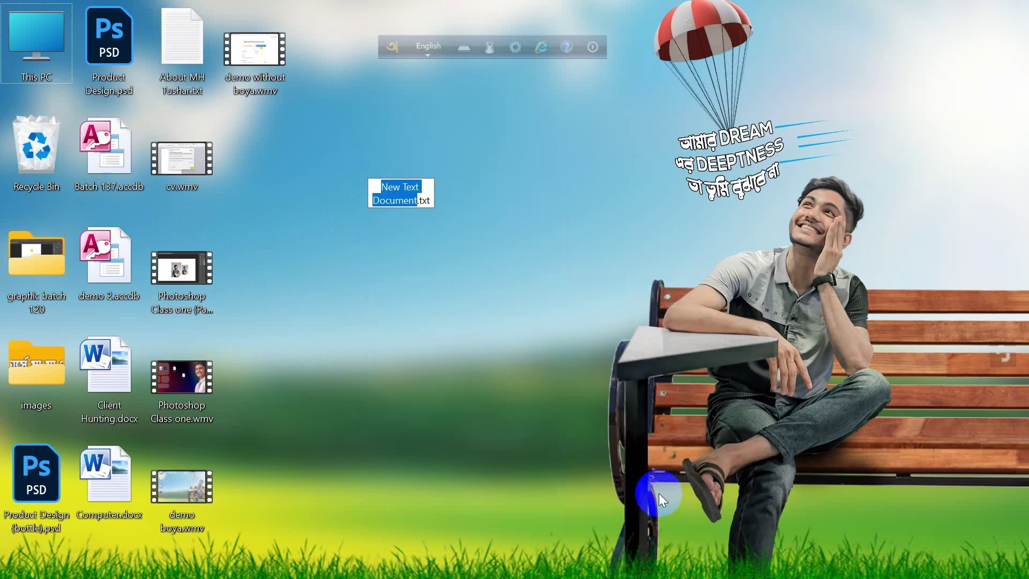
key("Return")
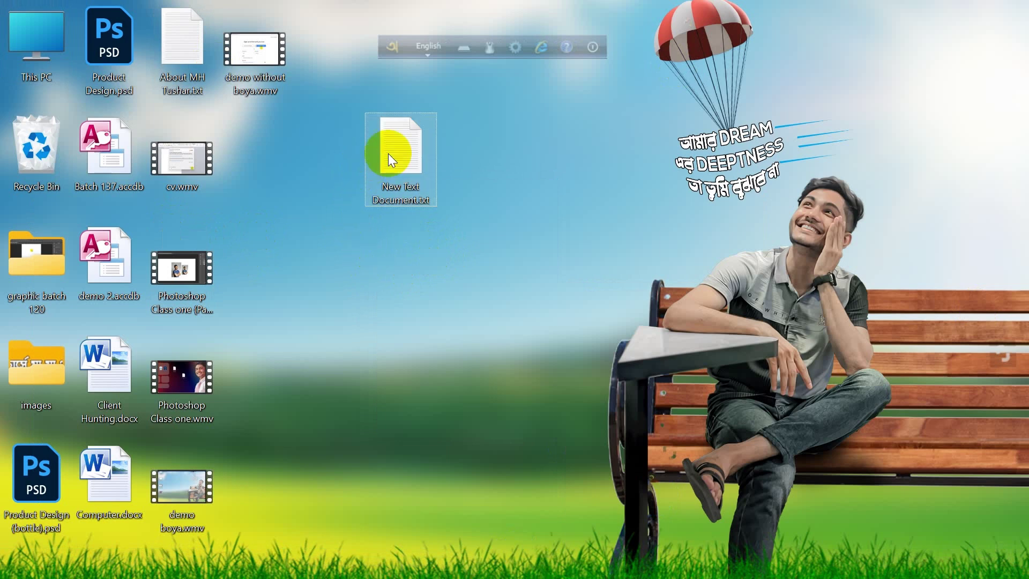
mouse_move(414, 154)
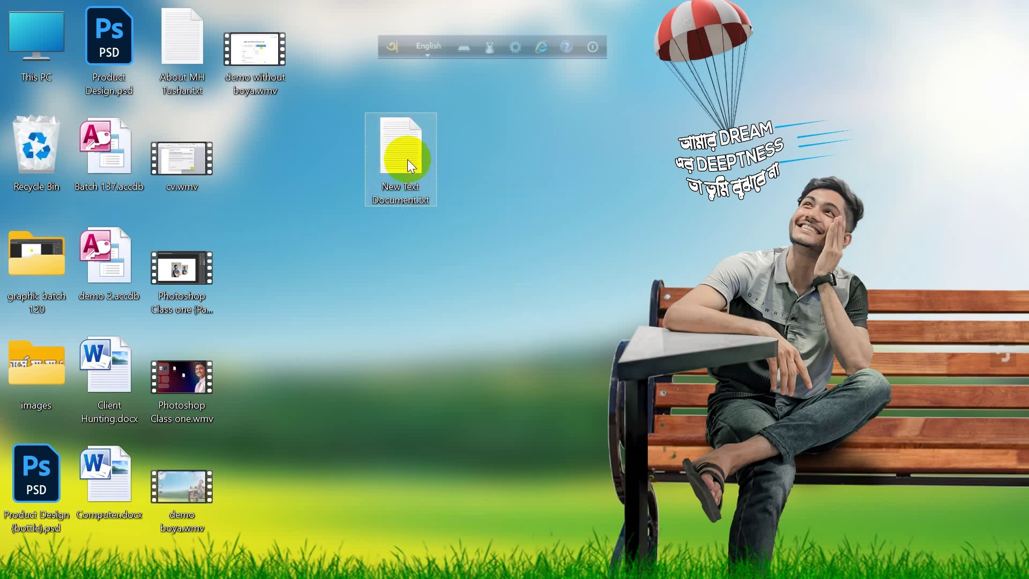
double_click(408, 160)
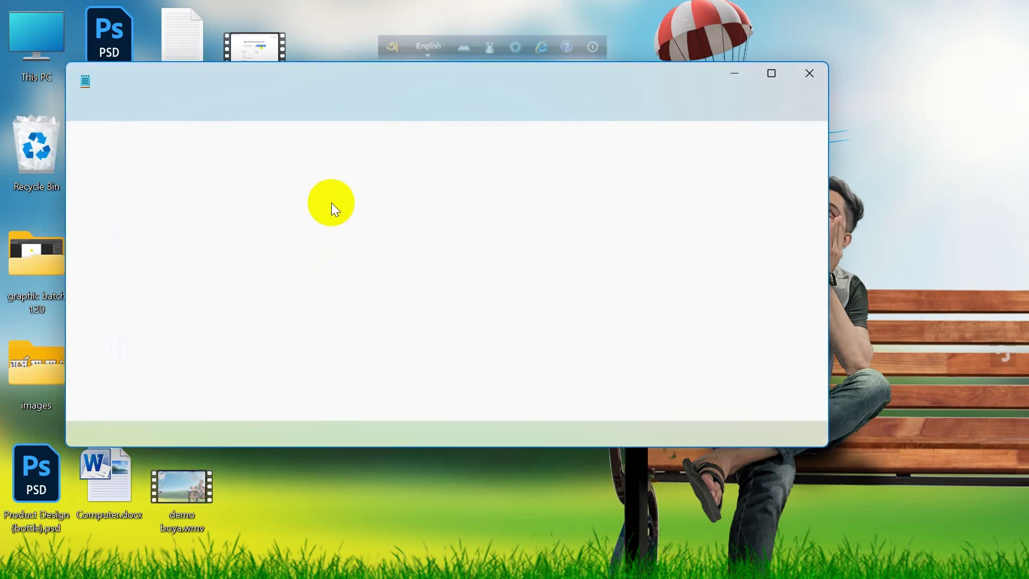
- Paste the description into Notepad as plain text and select all 791 characters
key("ctrl+v")
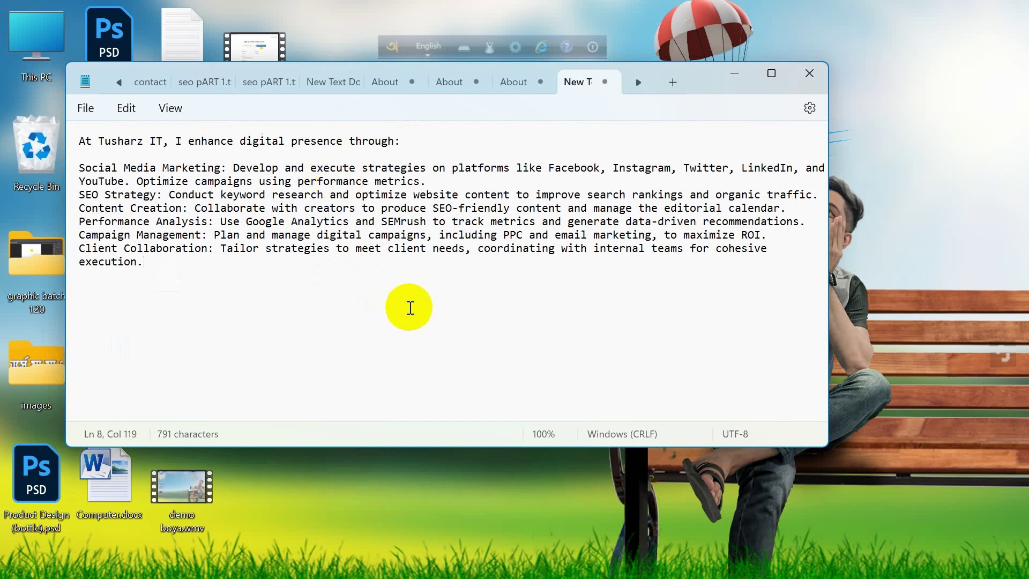
left_click_drag(151, 275, 54, 140)
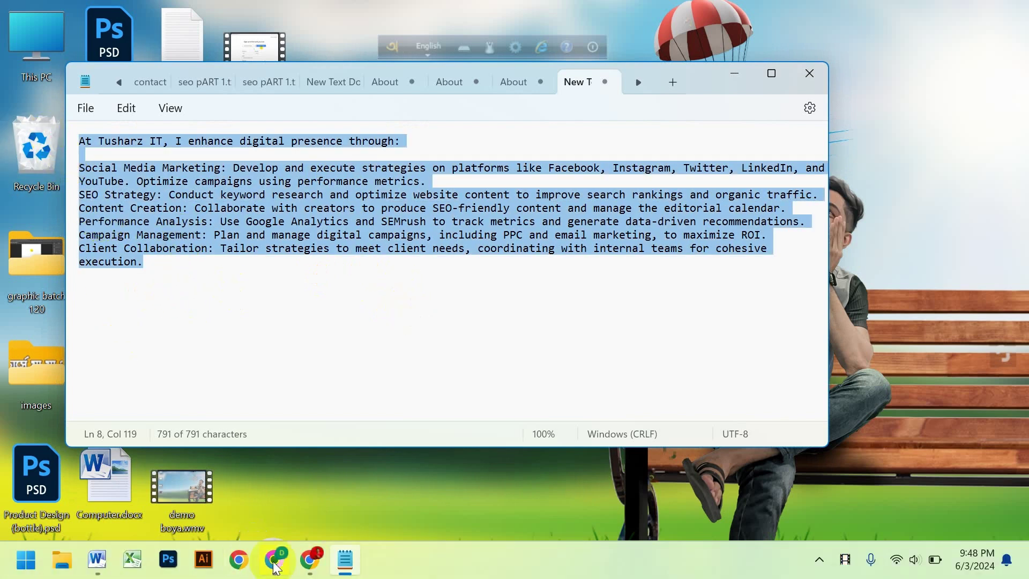
left_click(274, 563)
left_click(357, 402)
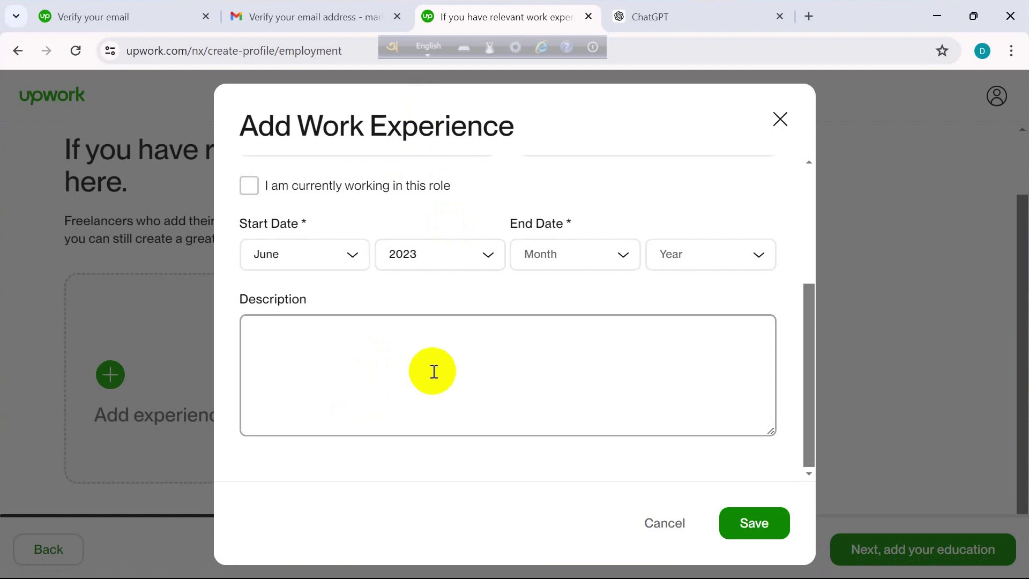
- Paste the 791-character plain-text description into Upwork's empty Description field
key("ctrl+v")
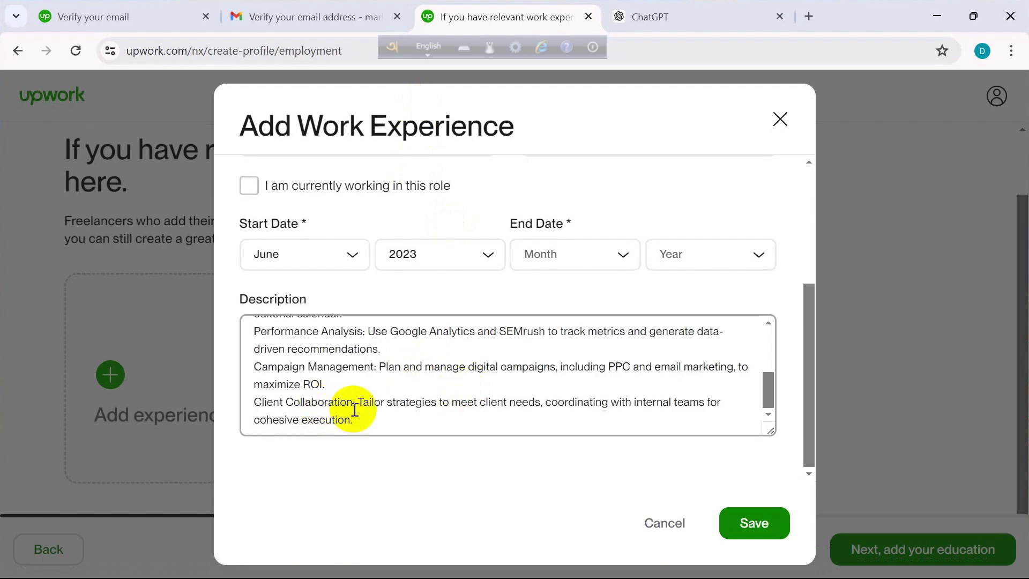
scroll(421, 413, "up", 5)
scroll(421, 413, "down", 5)
left_click_drag(395, 420, 237, 292)
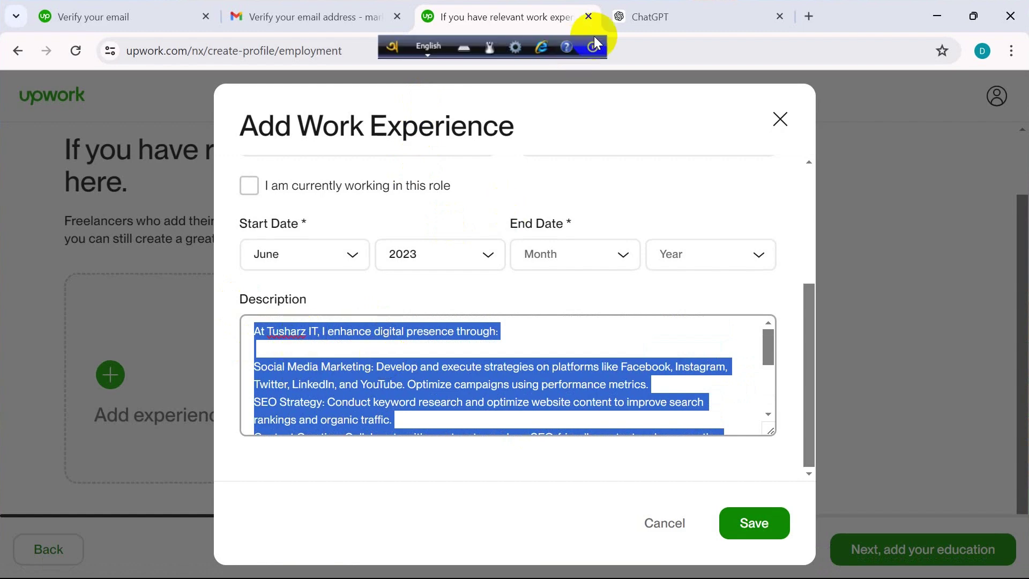
left_click(405, 355)
scroll(498, 415, "down", 5)
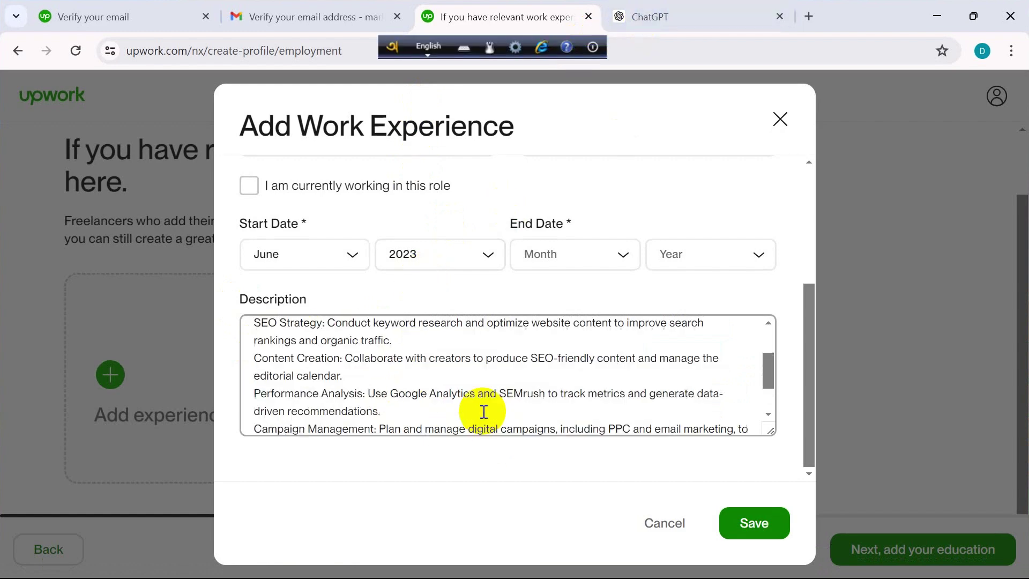
left_click_drag(504, 426, 230, 285)
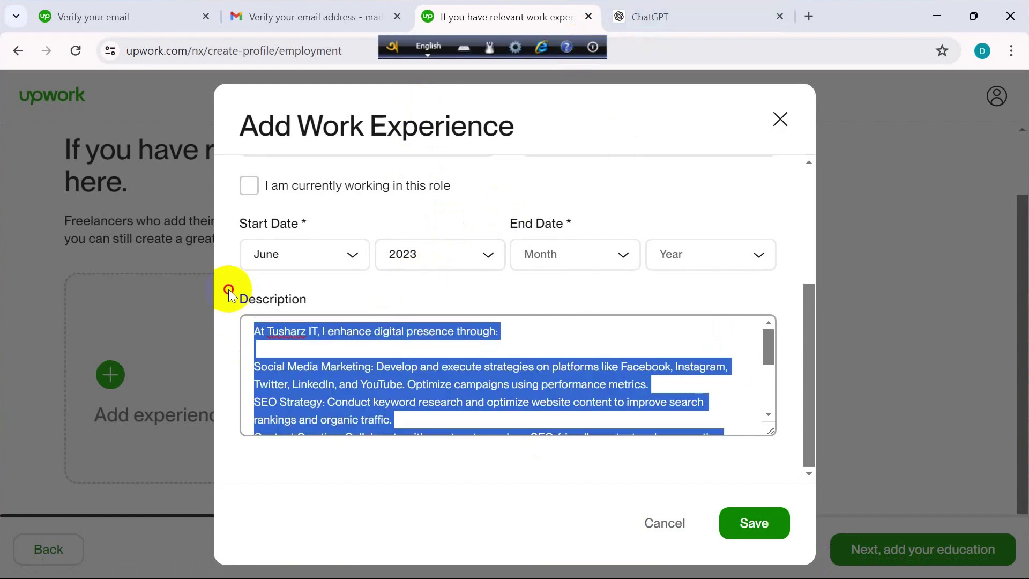
scroll(461, 429, "down", 5)
left_click(418, 416)
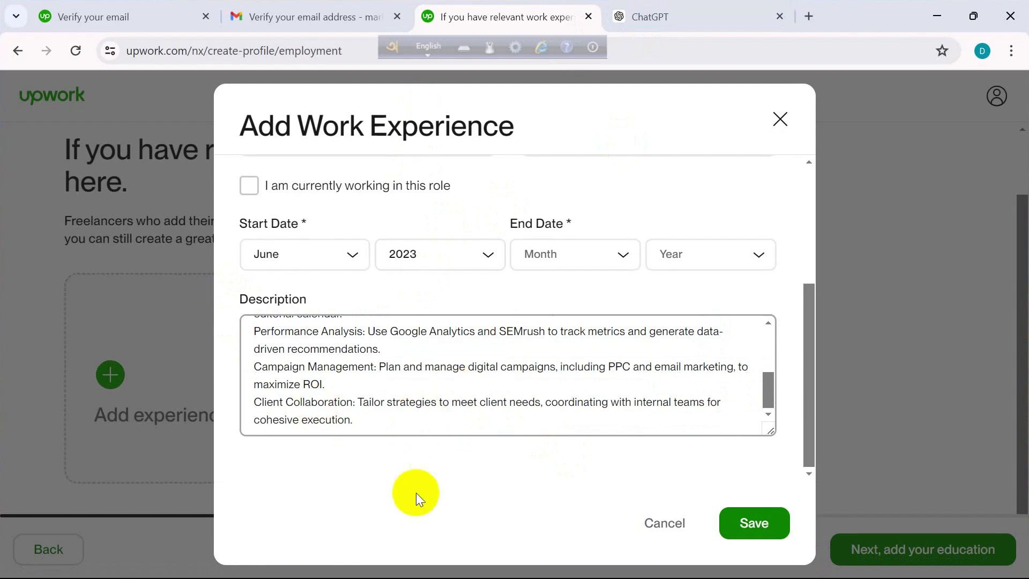
scroll(393, 355, "up", 8)
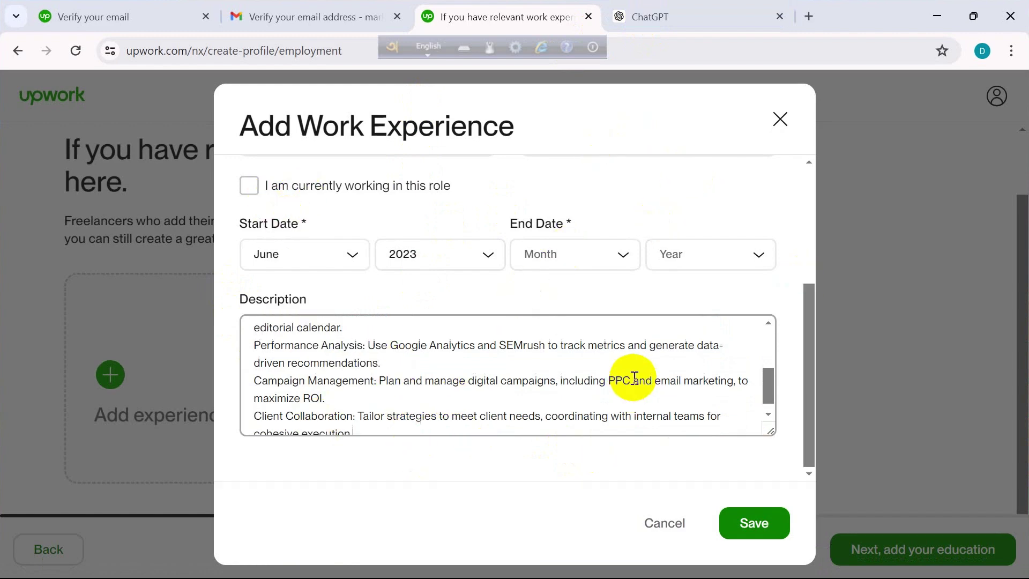
scroll(449, 487, "down", 4)
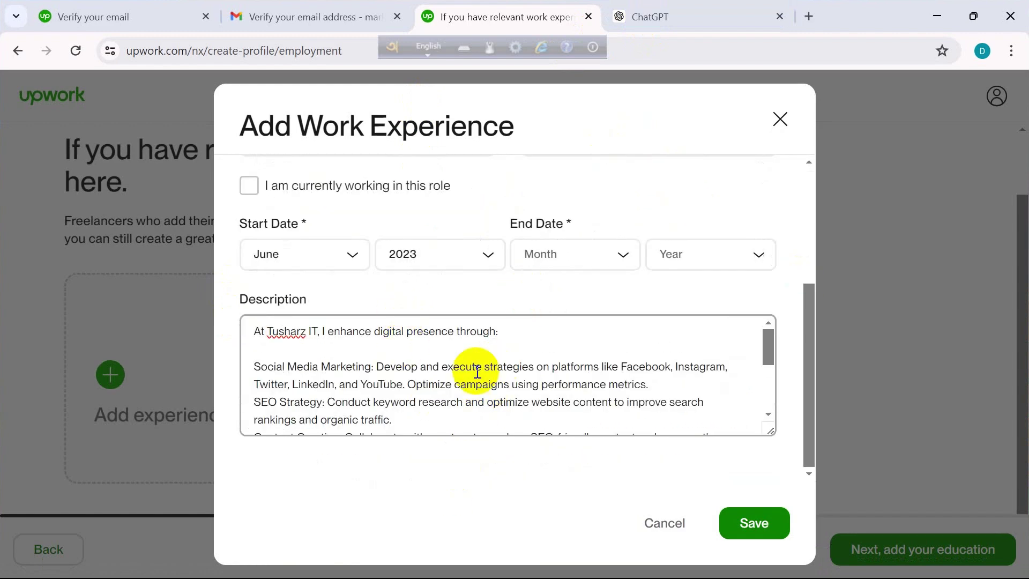
- Mark the role as current (June 2023 – Present), save it, and continue to education
left_click(249, 189)
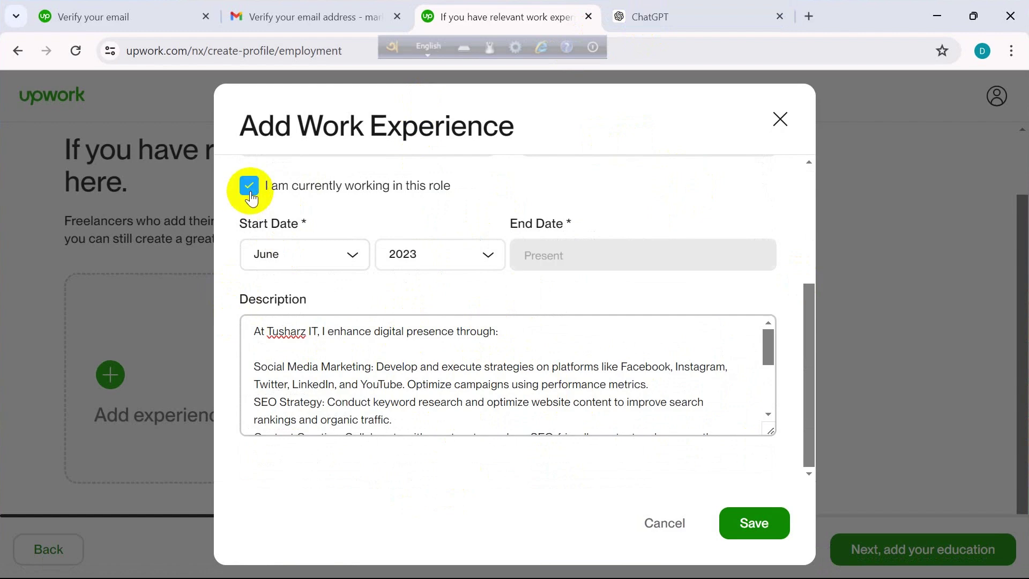
left_click(770, 530)
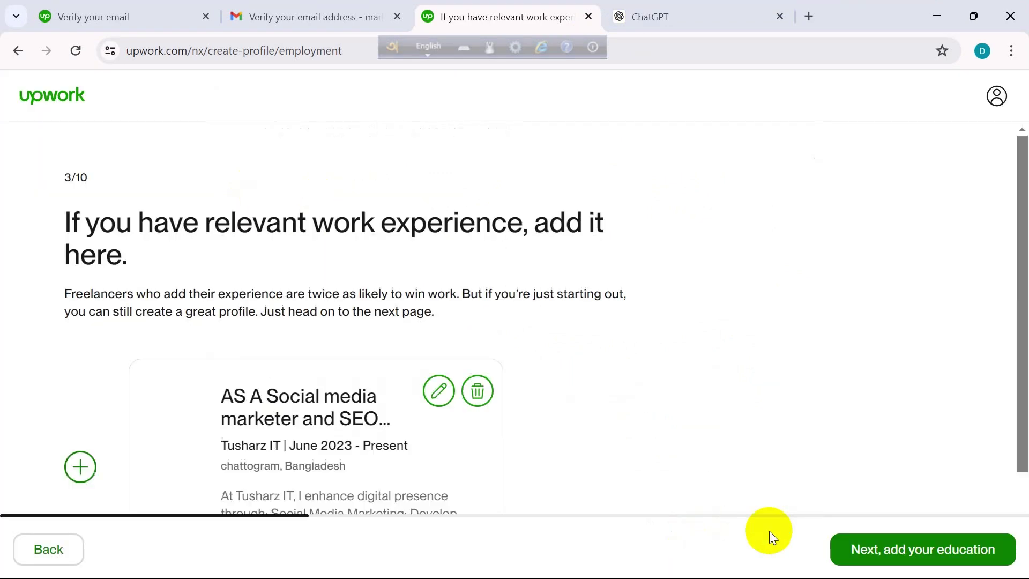
scroll(593, 405, "down", 1)
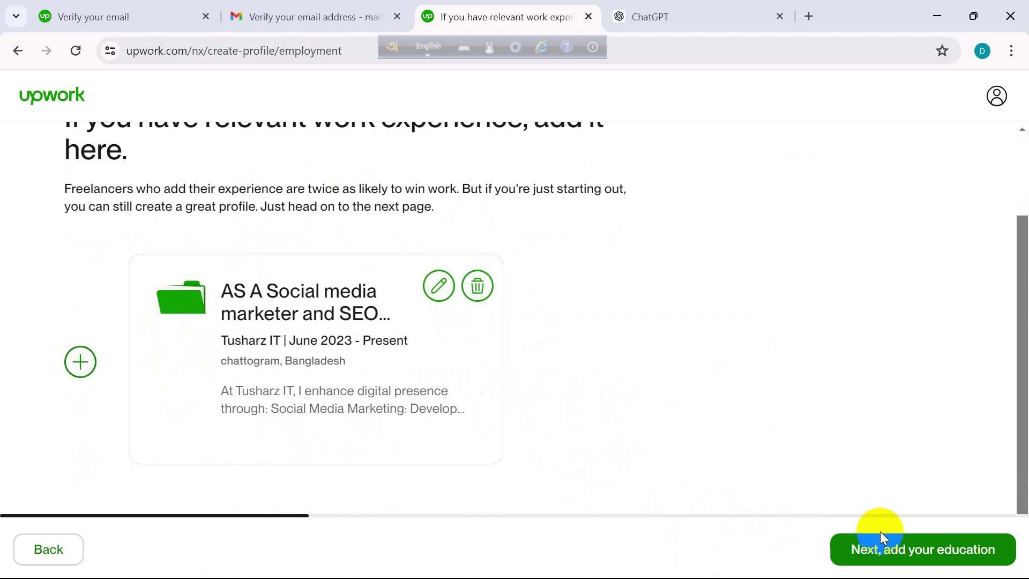
left_click(923, 550)
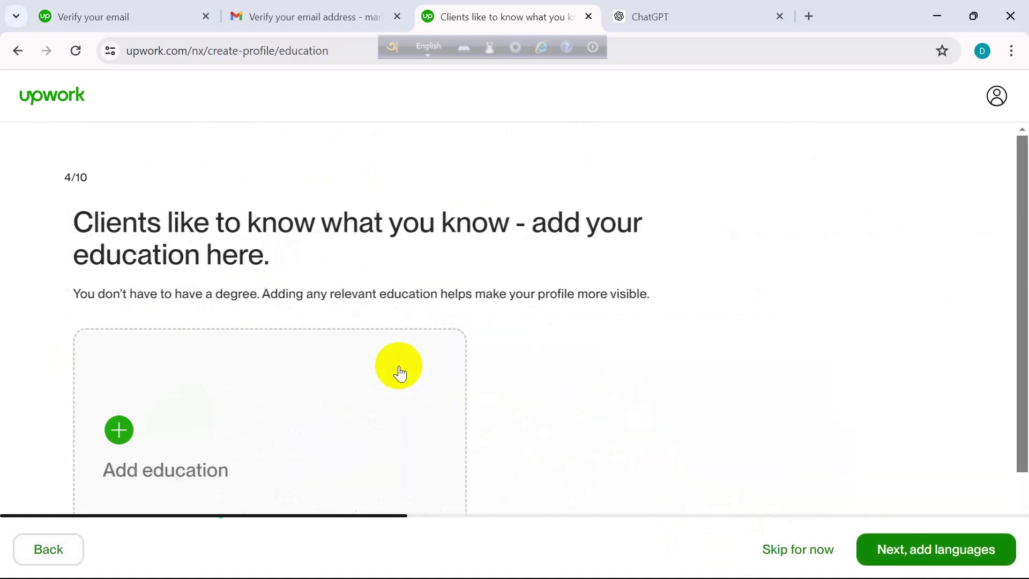
- Add an education entry with Southern University Bangladesh as the school
scroll(408, 359, "down", 1)
left_click(112, 371)
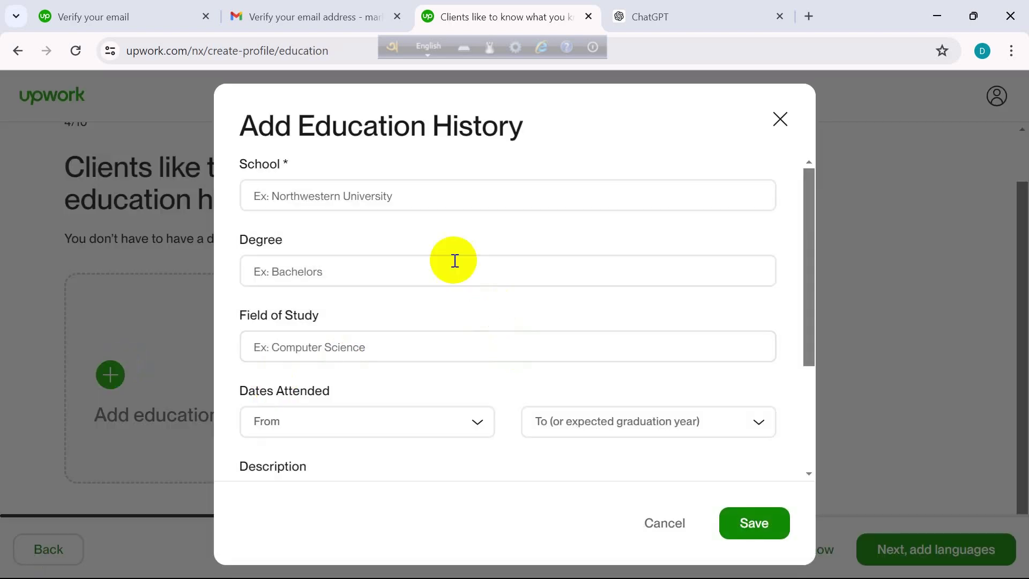
left_click(448, 204)
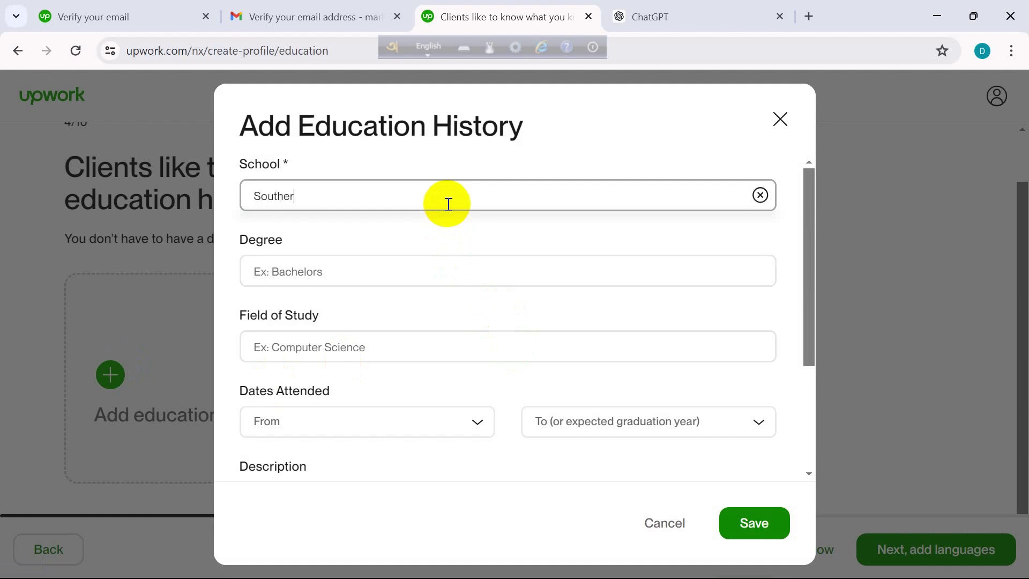
type("Southern Univer")
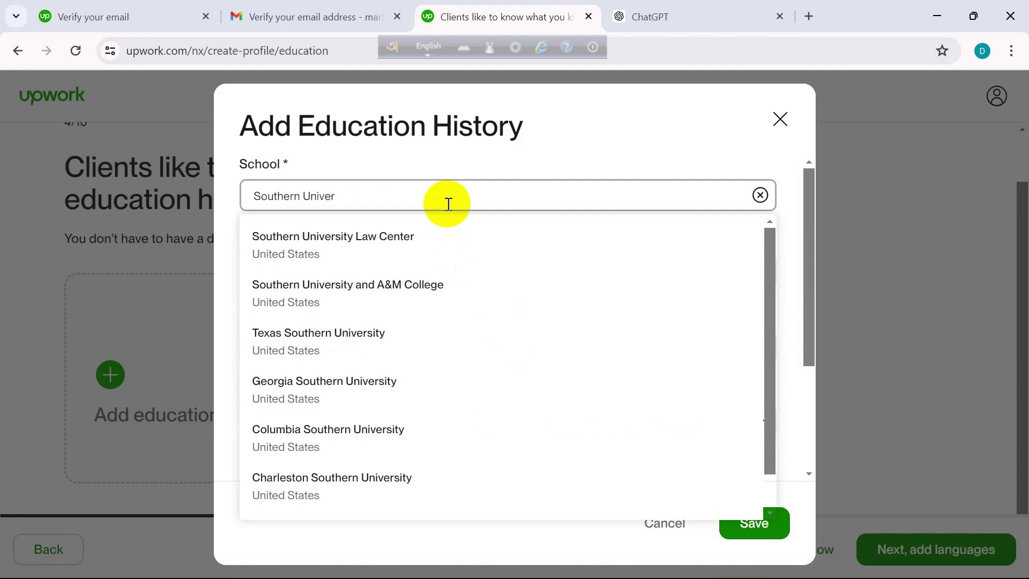
type("sity ban")
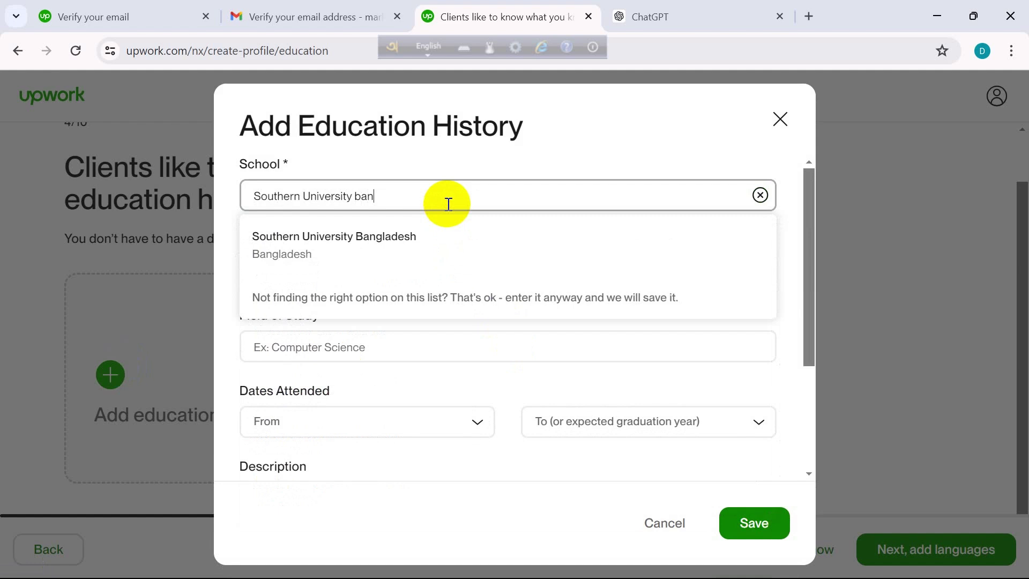
left_click(448, 232)
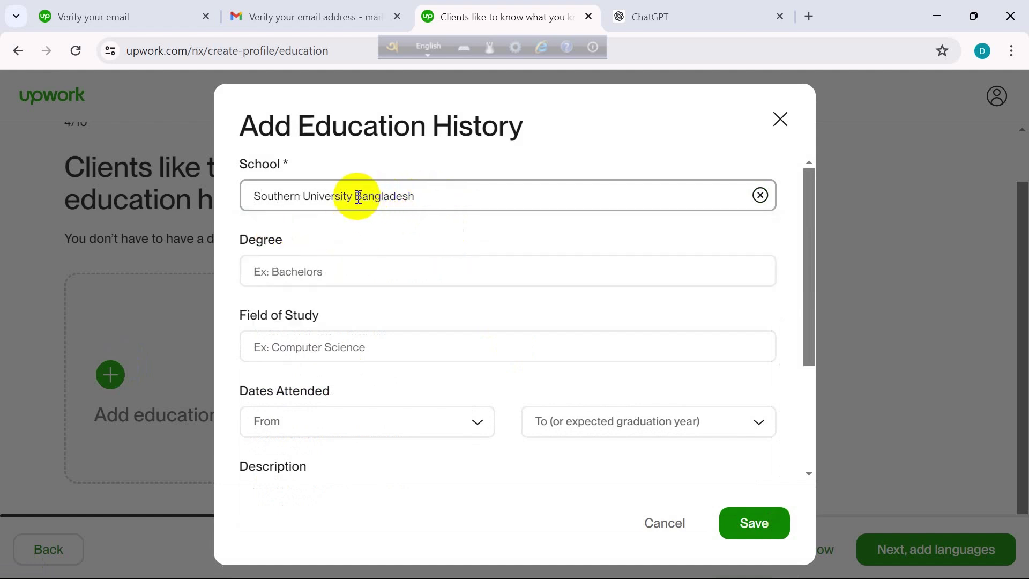
left_click_drag(256, 196, 357, 196)
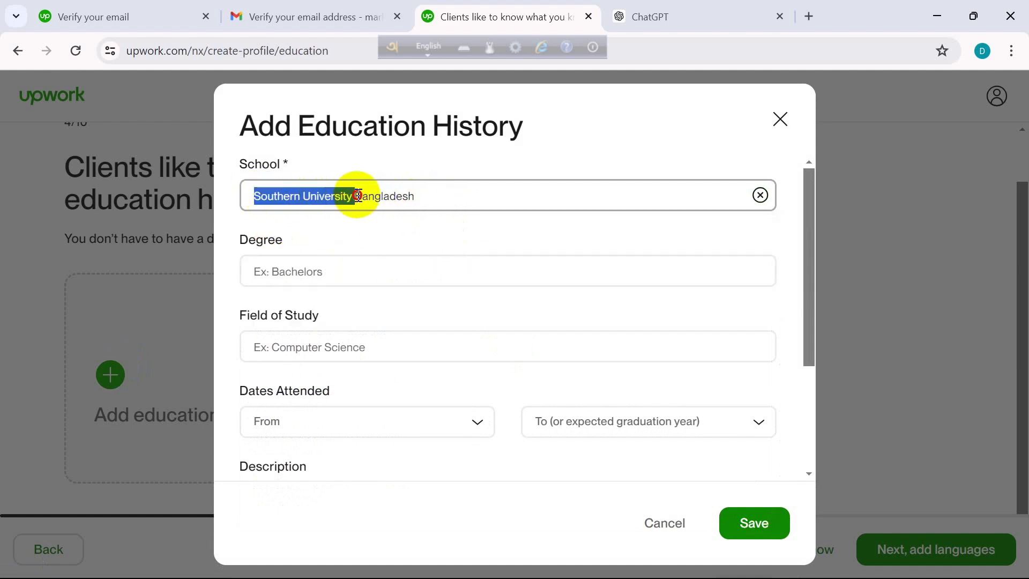
left_click(415, 197)
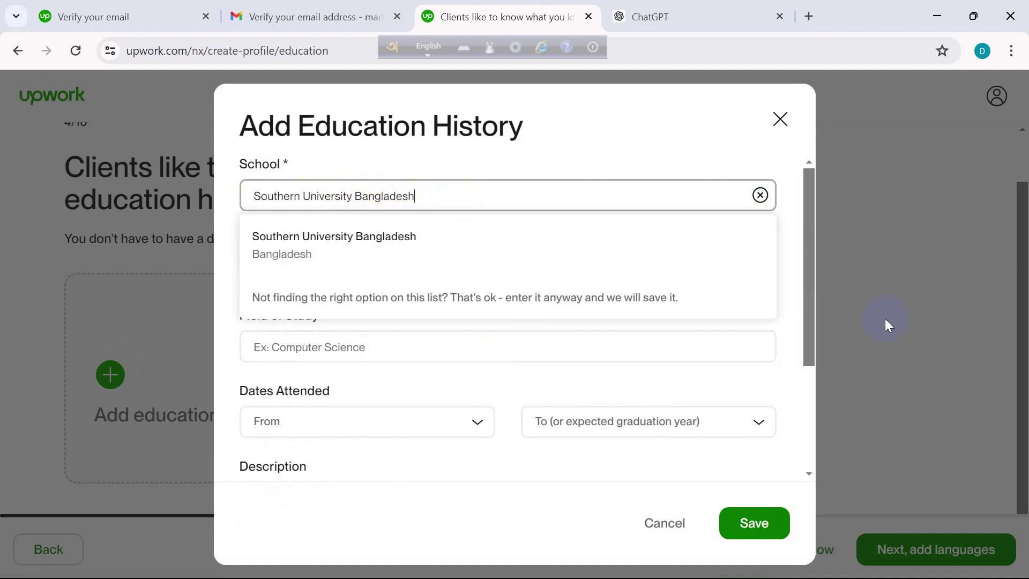
left_click(416, 243)
- Set the degree to Master of Science in Information Technology (MSc(IT))
left_click(392, 263)
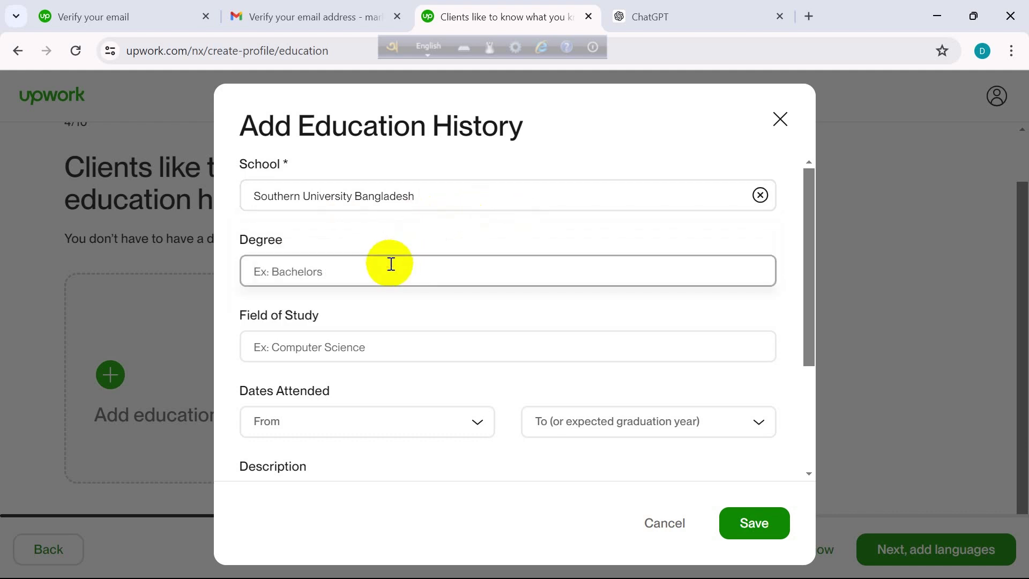
type("CSE")
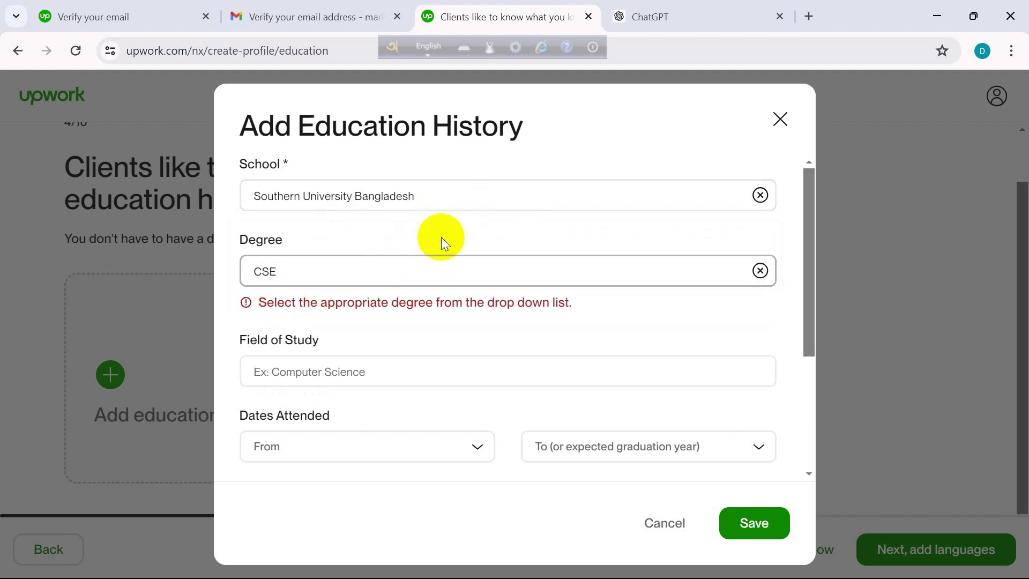
left_click(387, 273)
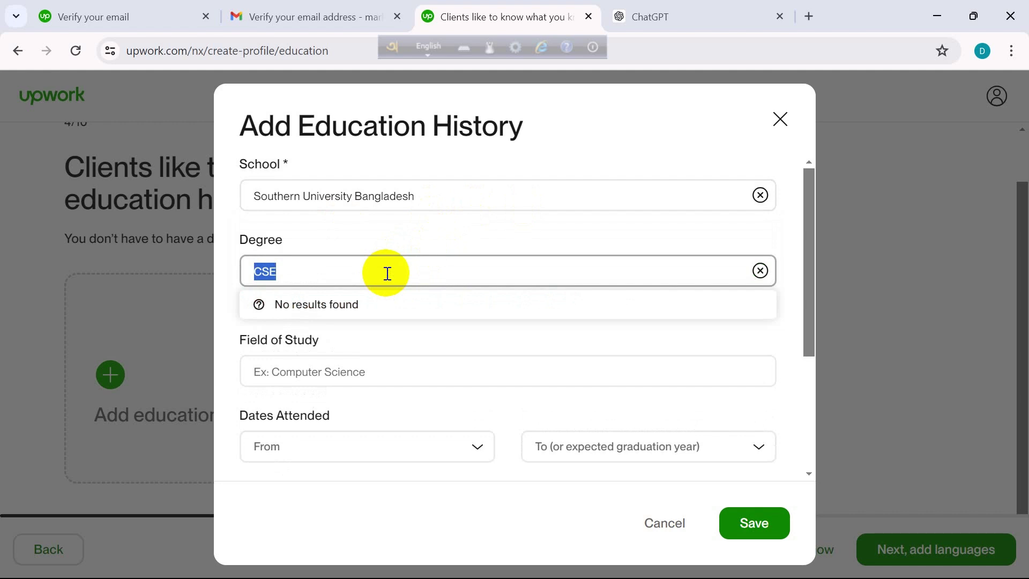
key("BackSpace")
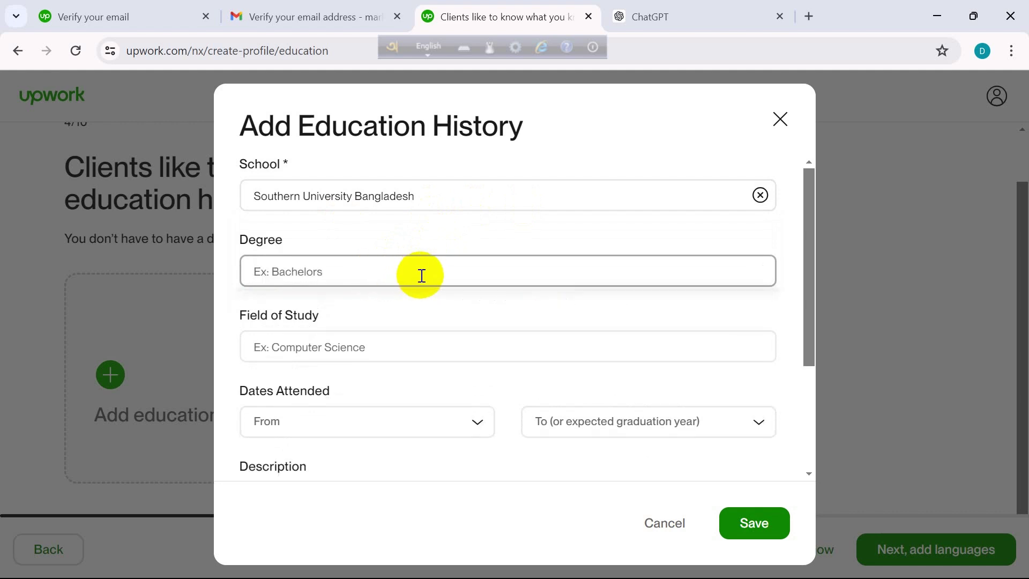
type("BSC")
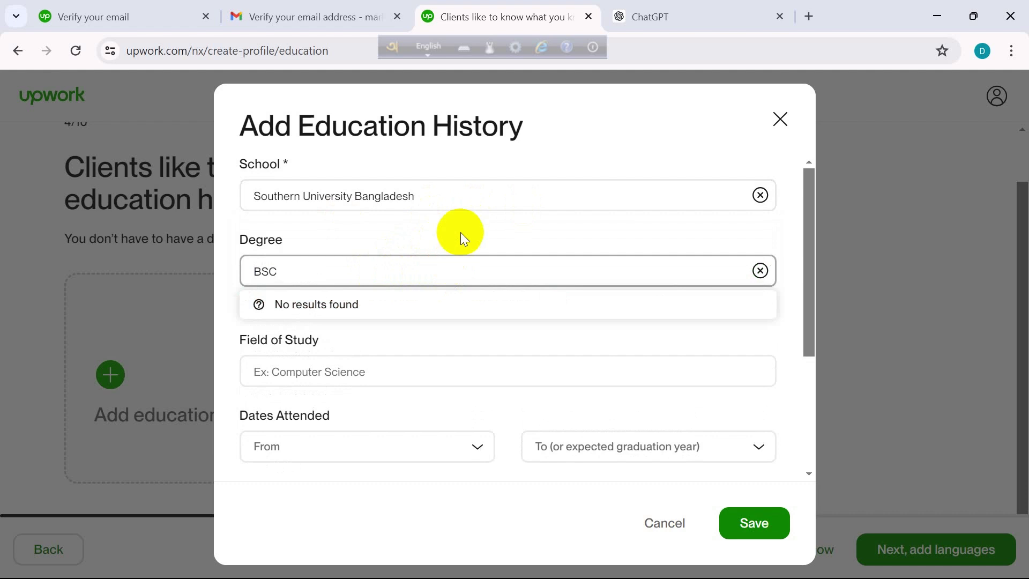
key("BackSpace")
key("BackSpace")
key("BackSpace")
type("msc")
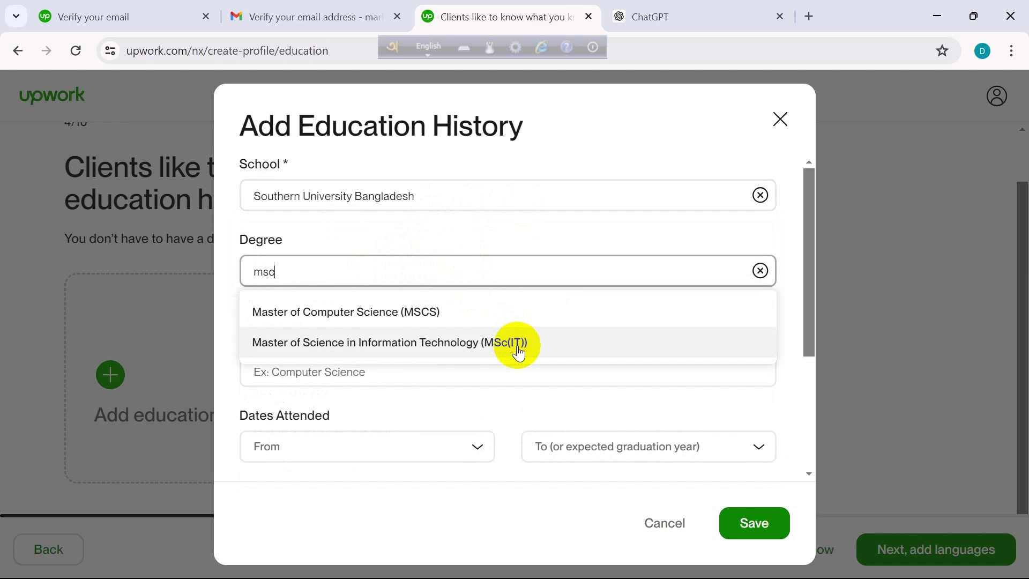
left_click(517, 351)
- Set Field of Study to Computer science and reconfirm Southern University Bangladesh as school
left_click(411, 352)
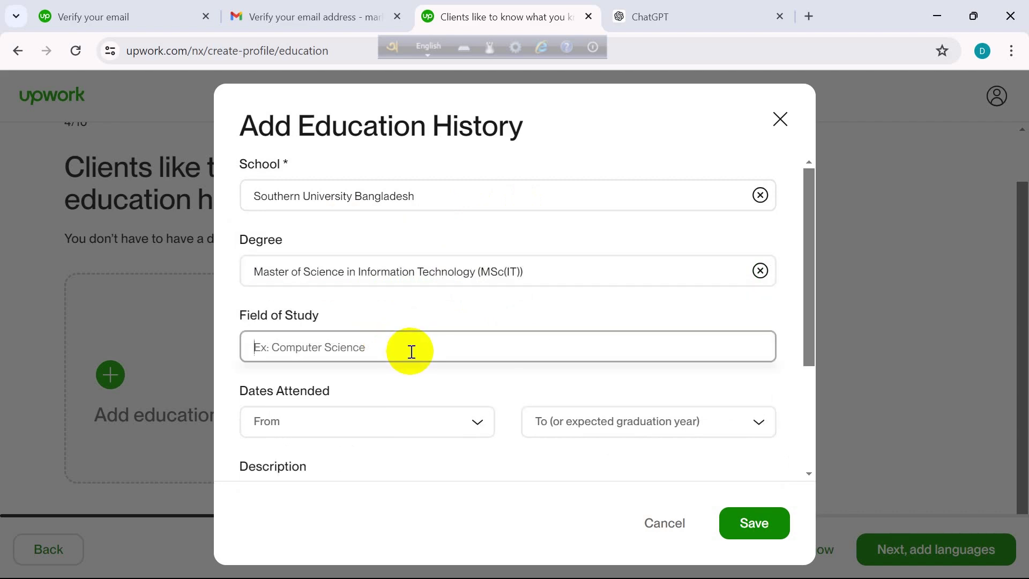
type("C")
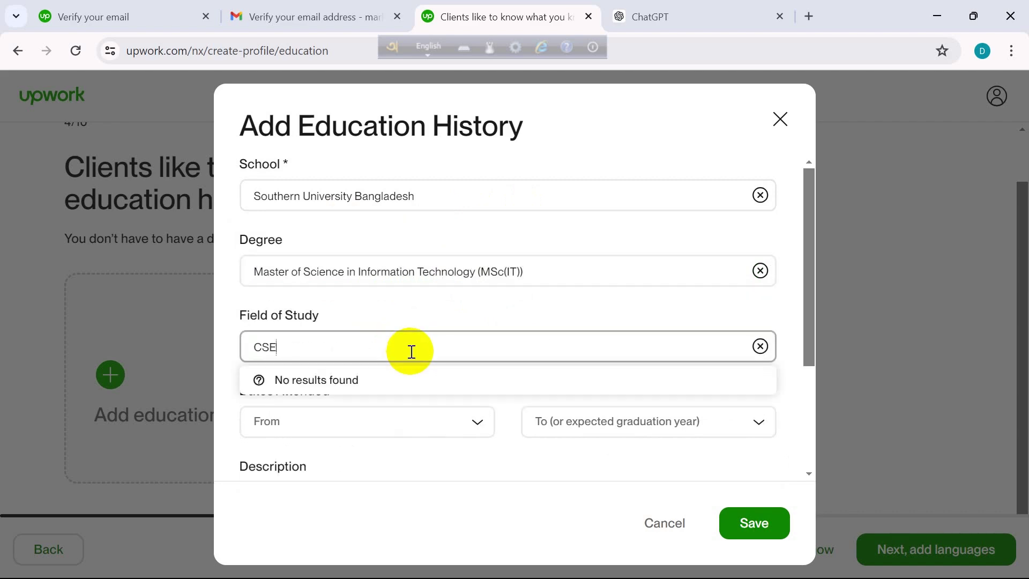
type("SE")
key("BackSpace")
key("BackSpace")
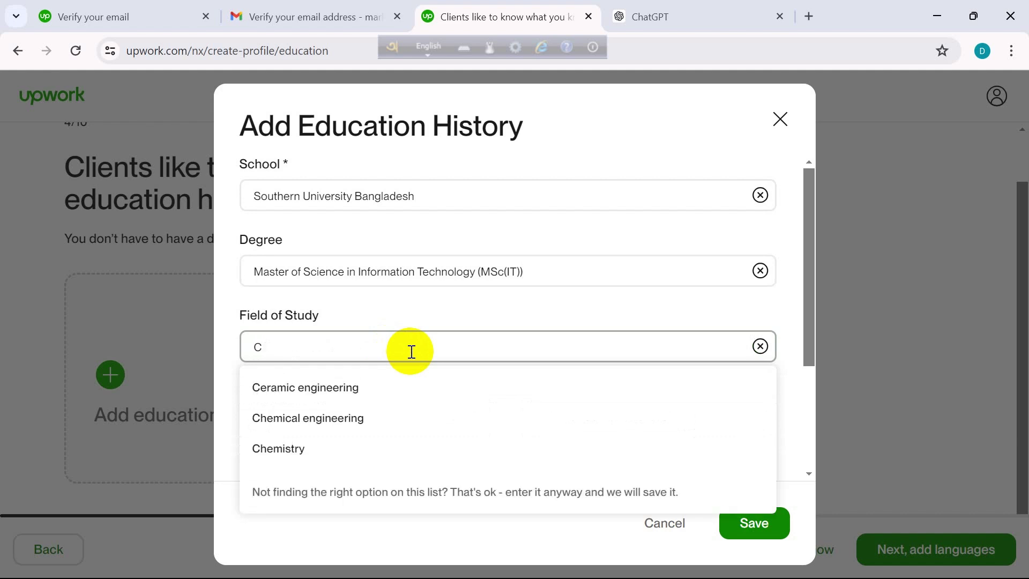
type("om")
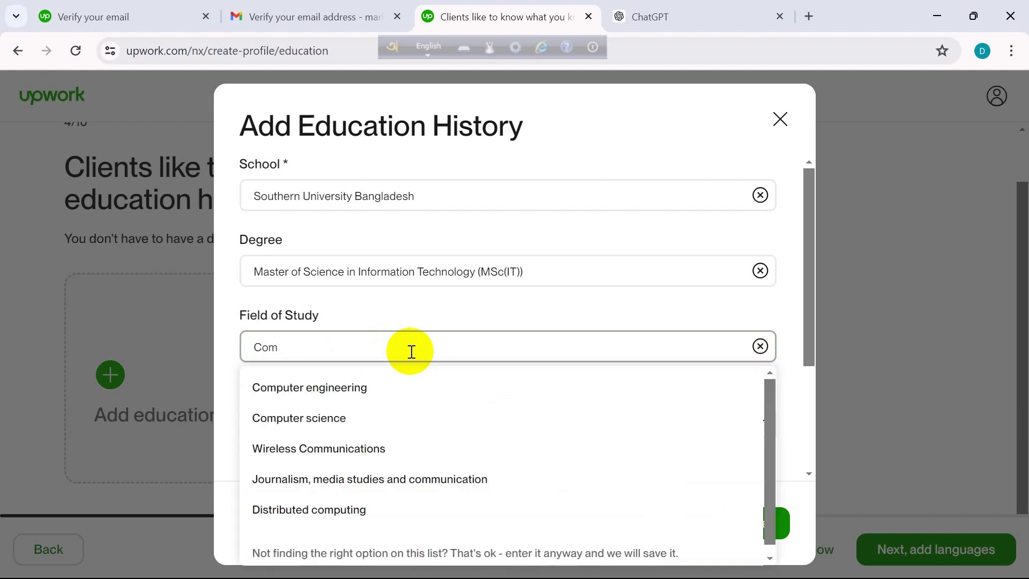
left_click(409, 417)
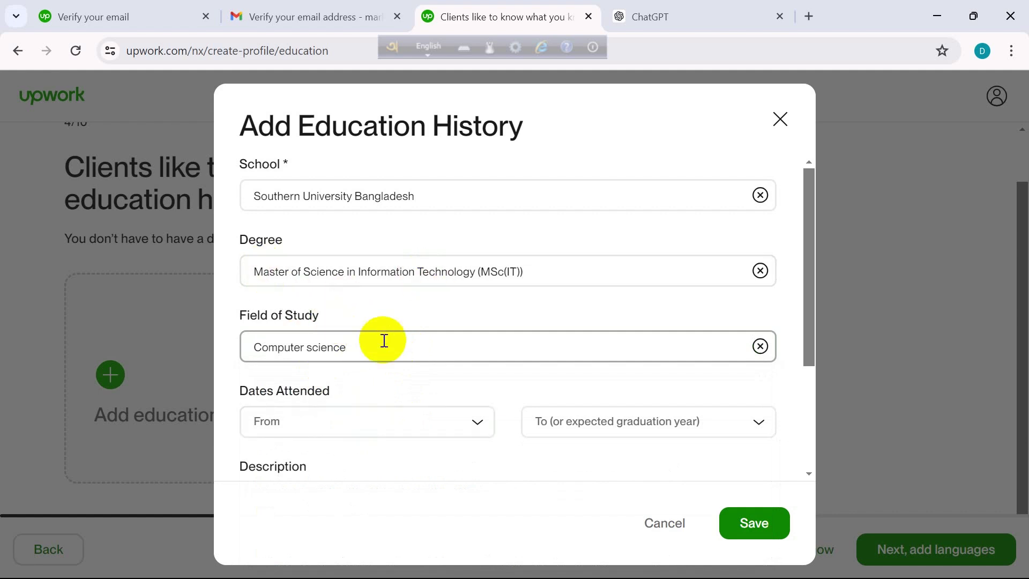
left_click_drag(384, 343, 253, 346)
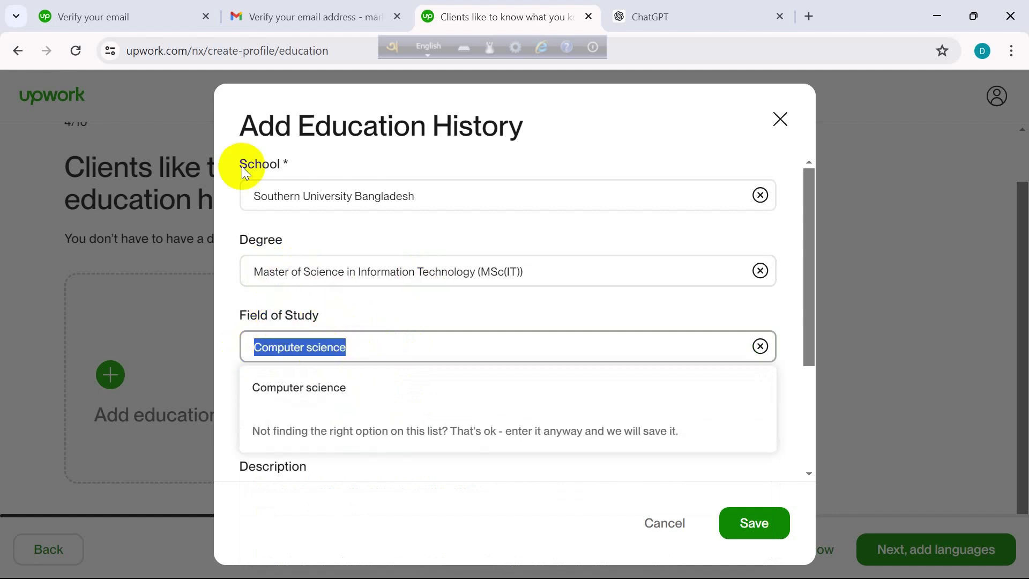
left_click_drag(253, 195, 452, 200)
left_click(457, 198)
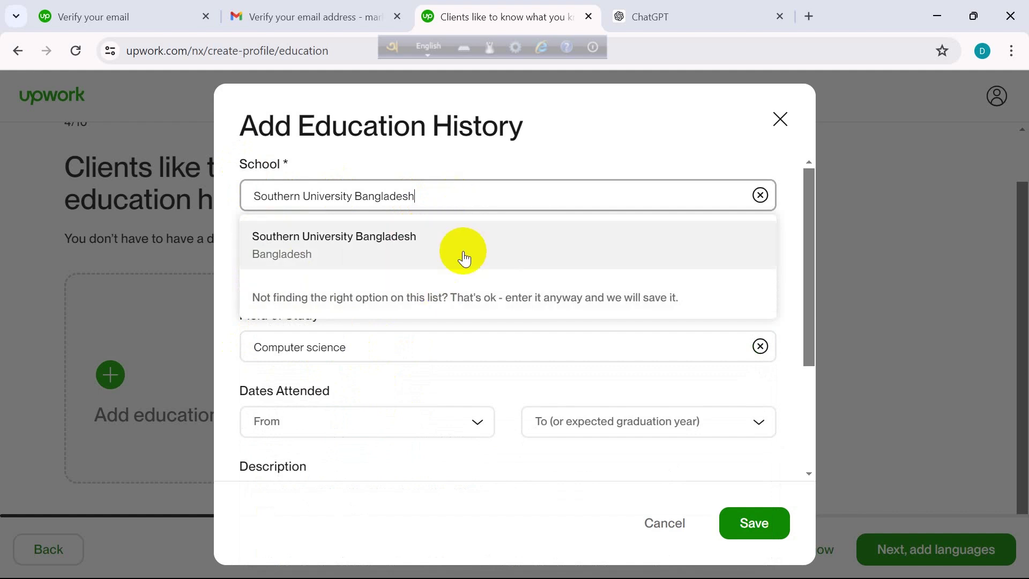
left_click(353, 378)
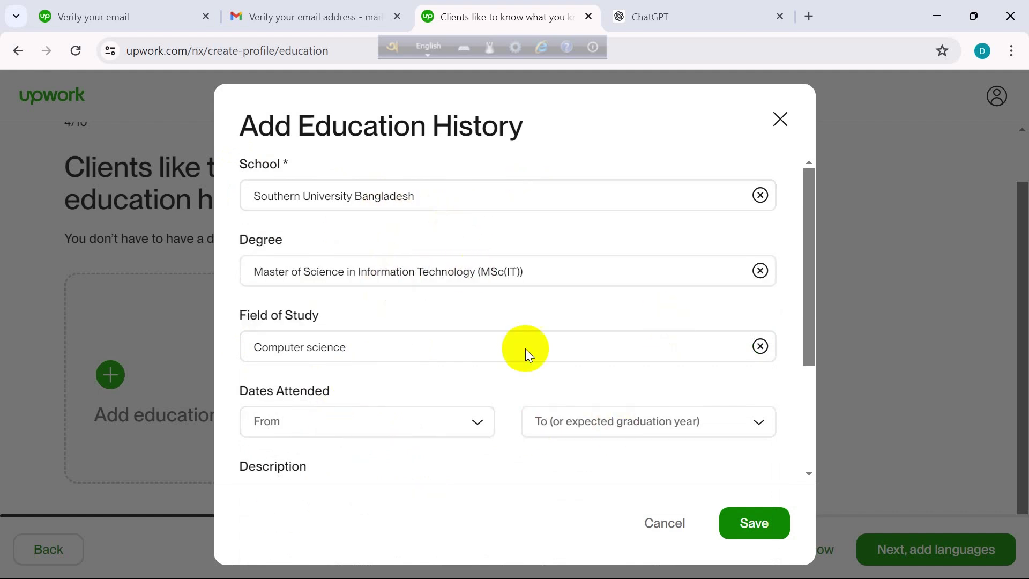
left_click(393, 353)
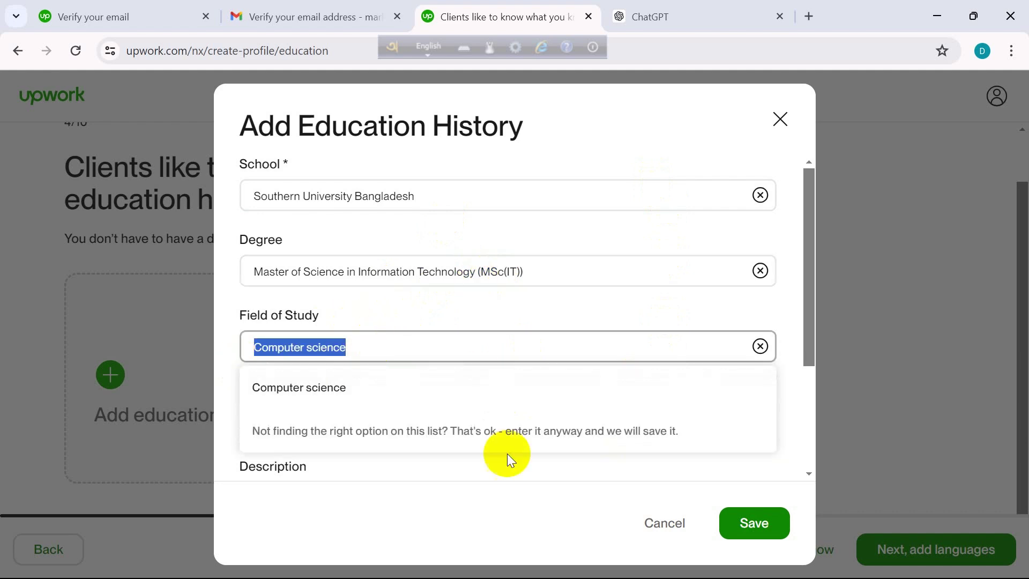
left_click(192, 406)
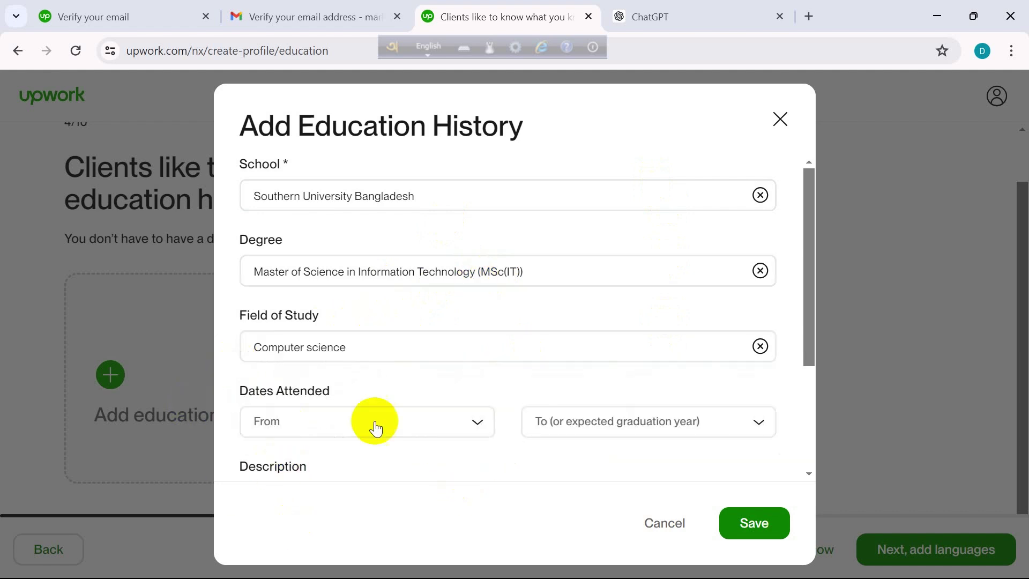
- Set Dates Attended from 2020 to 2024 and place the caret in Description
left_click(413, 420)
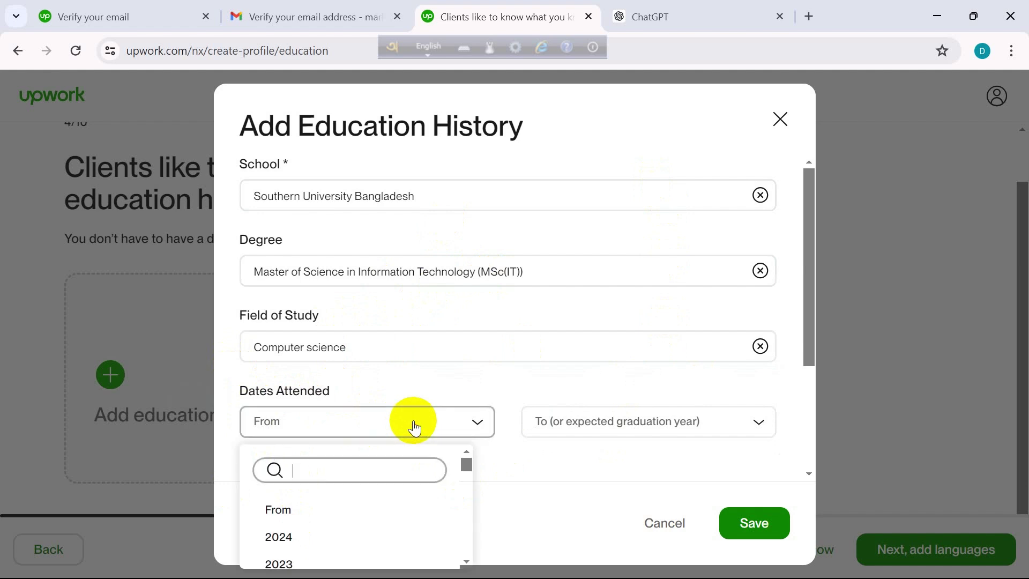
scroll(375, 501, "down", 2)
left_click(308, 561)
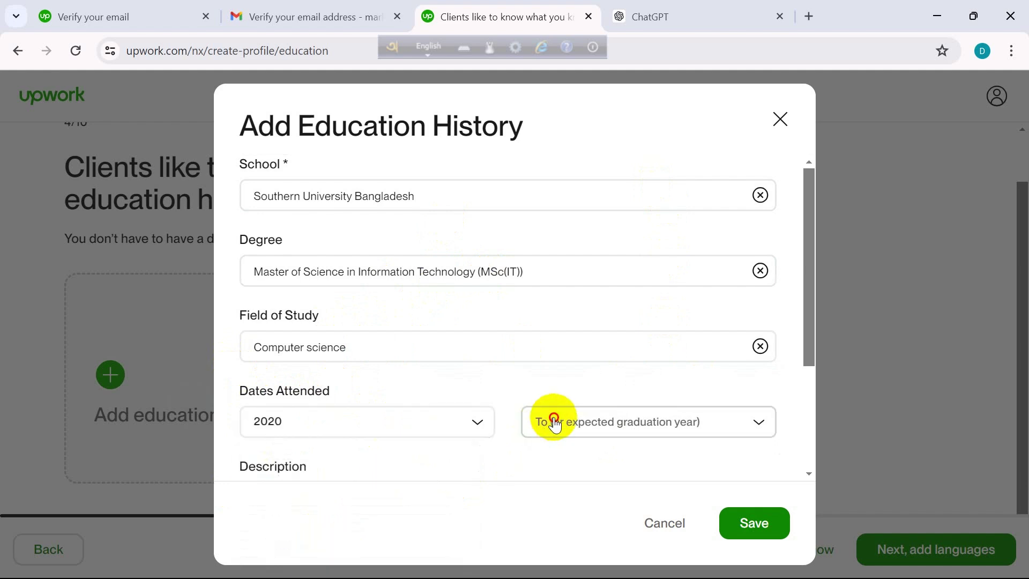
left_click(552, 420)
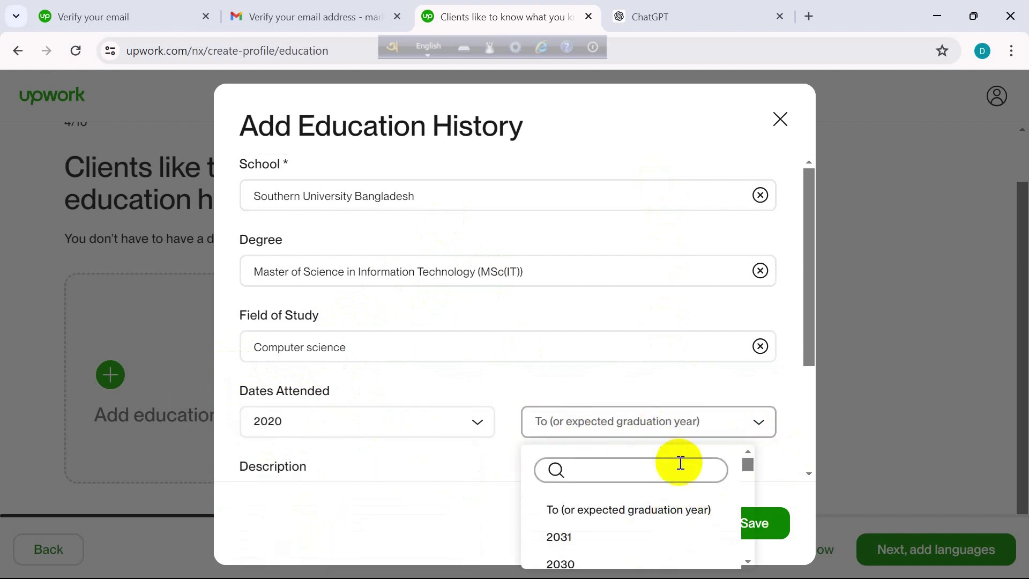
scroll(639, 519, "down", 2)
scroll(651, 536, "up", 2)
scroll(651, 536, "down", 2)
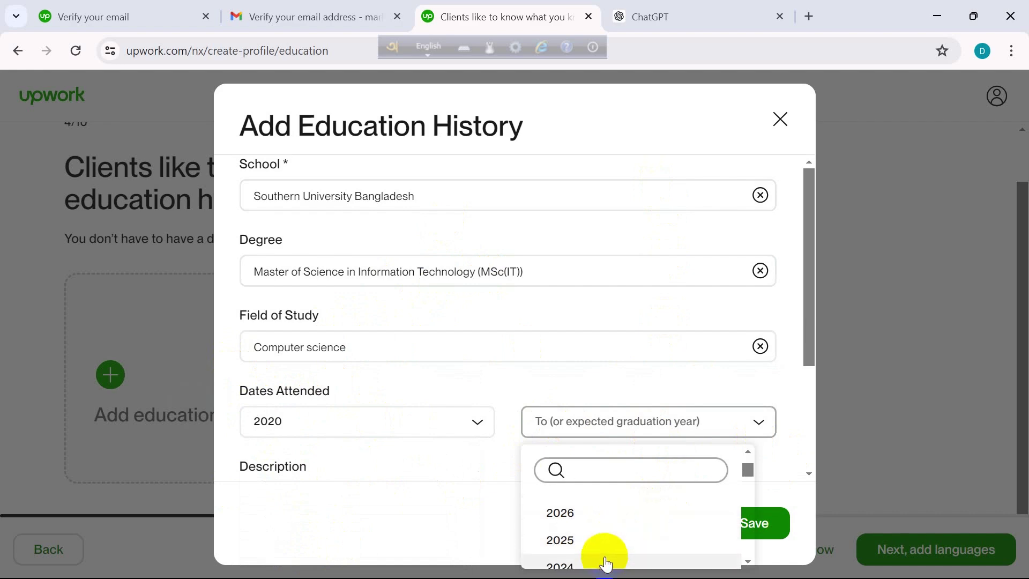
left_click(602, 557)
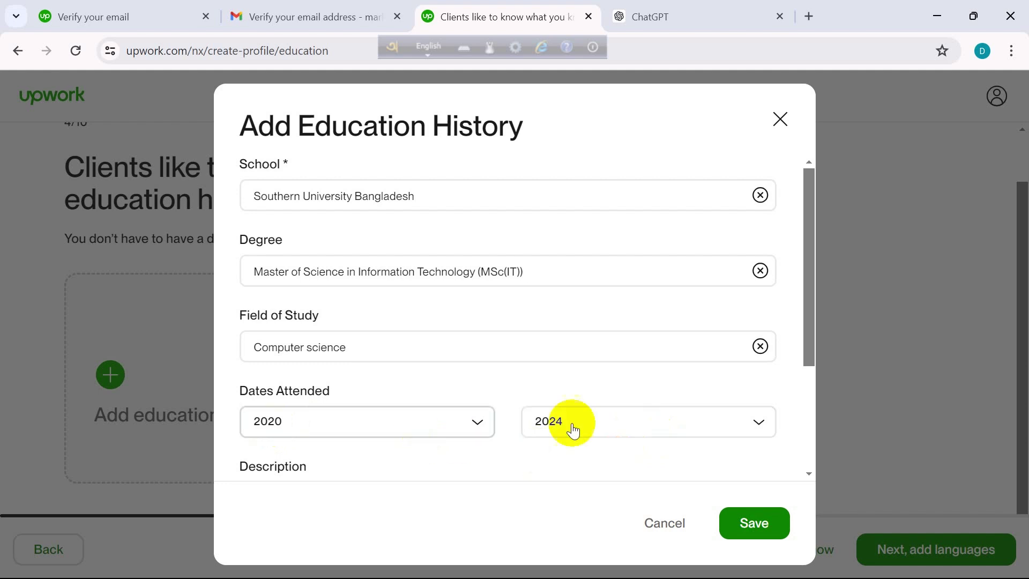
scroll(416, 448, "down", 3)
left_click(359, 347)
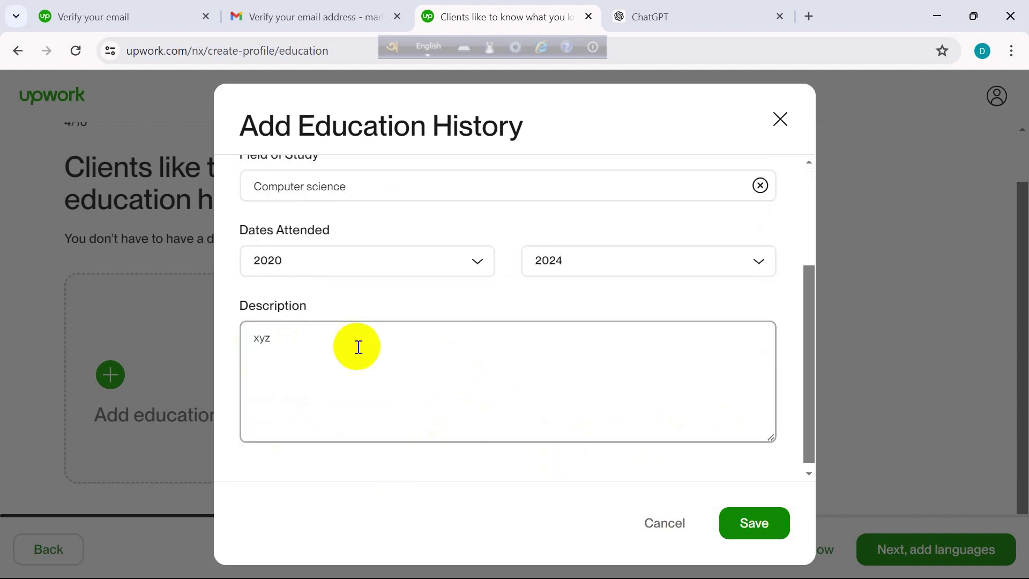
- Check ChatGPT's drafted experience description, then save the Southern University Bangladesh education entry in Upwork
type("xyz")
left_click(673, 16)
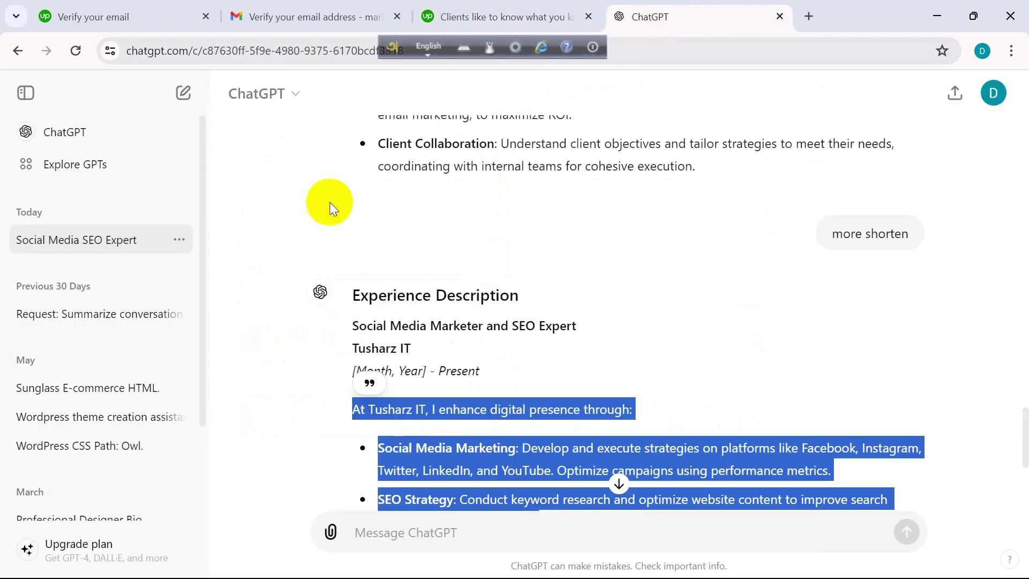
scroll(620, 390, "down", 5)
left_click(488, 18)
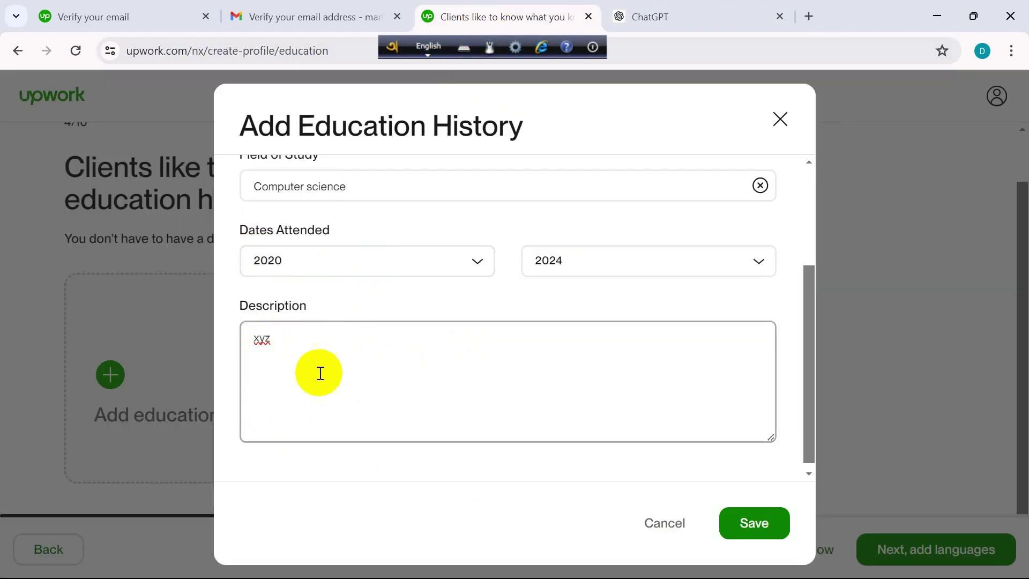
left_click(759, 525)
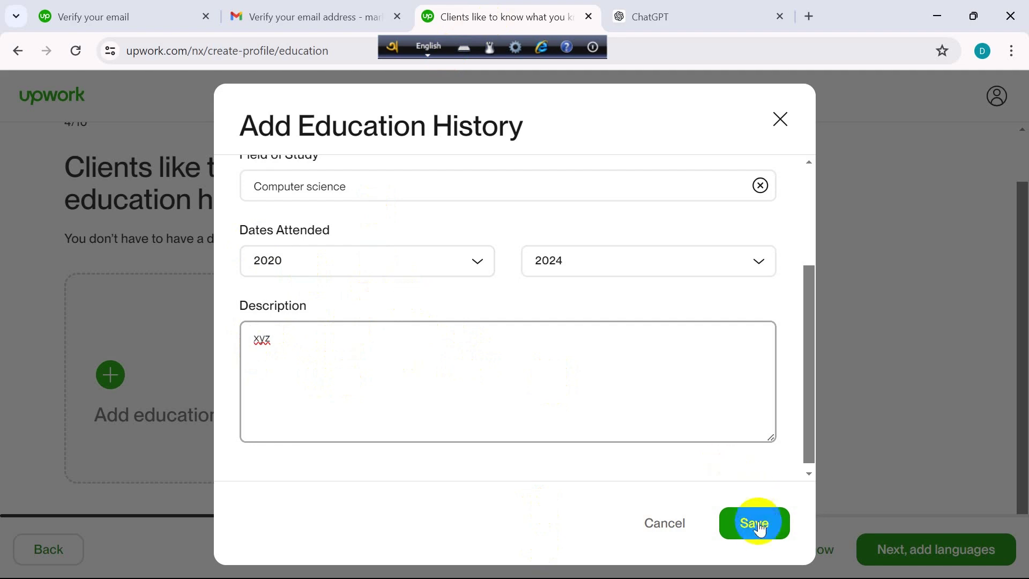
scroll(646, 437, "down", 2)
- Go to the languages step and set English proficiency to Fluent
left_click(936, 563)
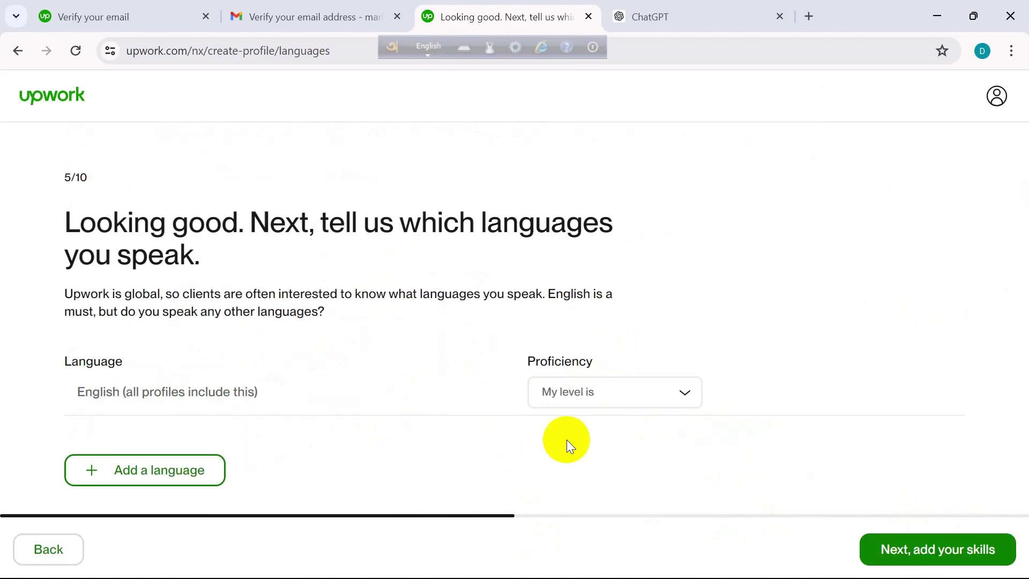
left_click_drag(258, 390, 42, 375)
left_click(271, 389)
left_click_drag(270, 389, 69, 390)
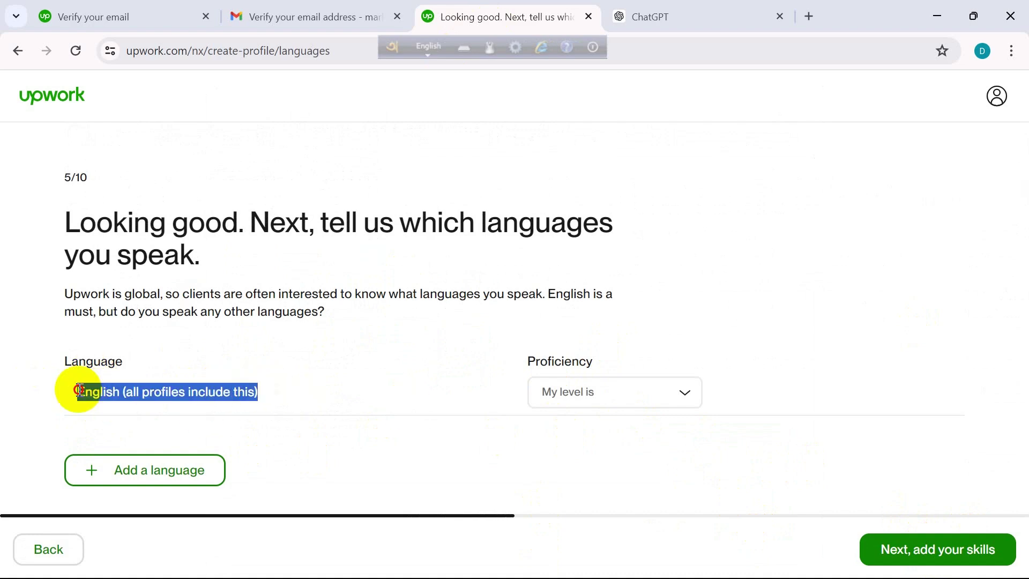
left_click_drag(485, 358, 579, 361)
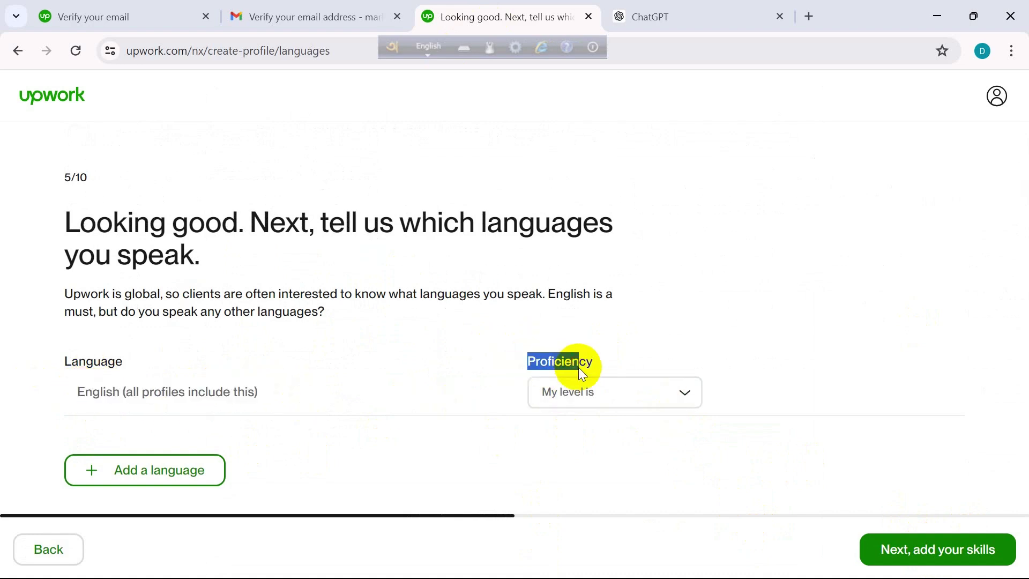
left_click(603, 391)
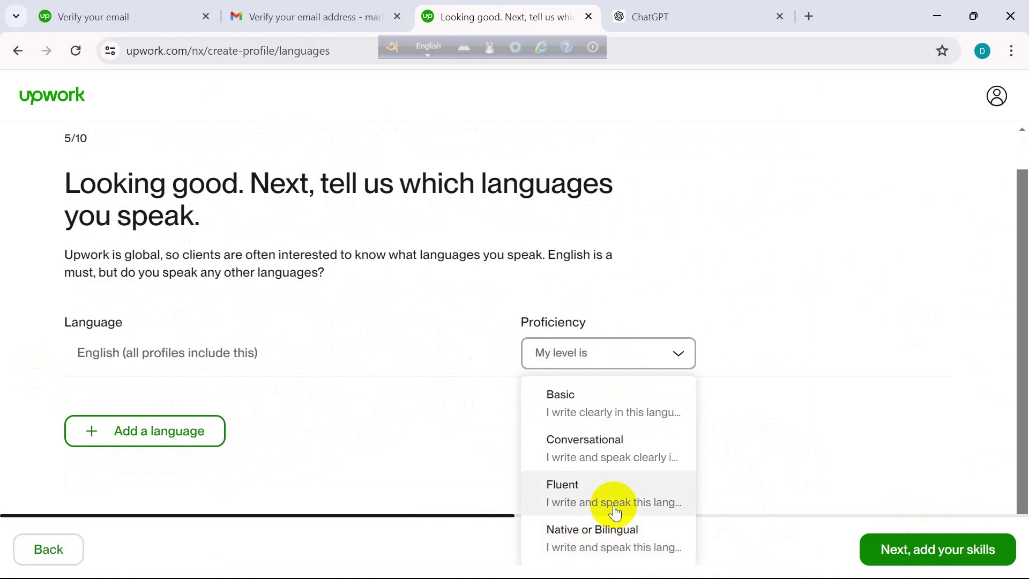
left_click(616, 504)
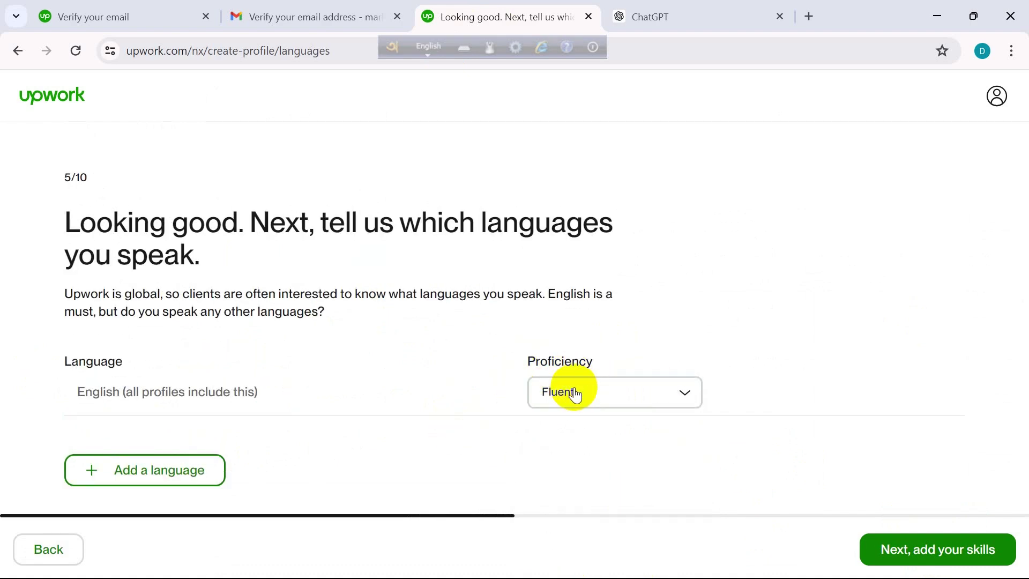
- Add French as a second language at Conversational level
left_click(180, 470)
left_click(208, 408)
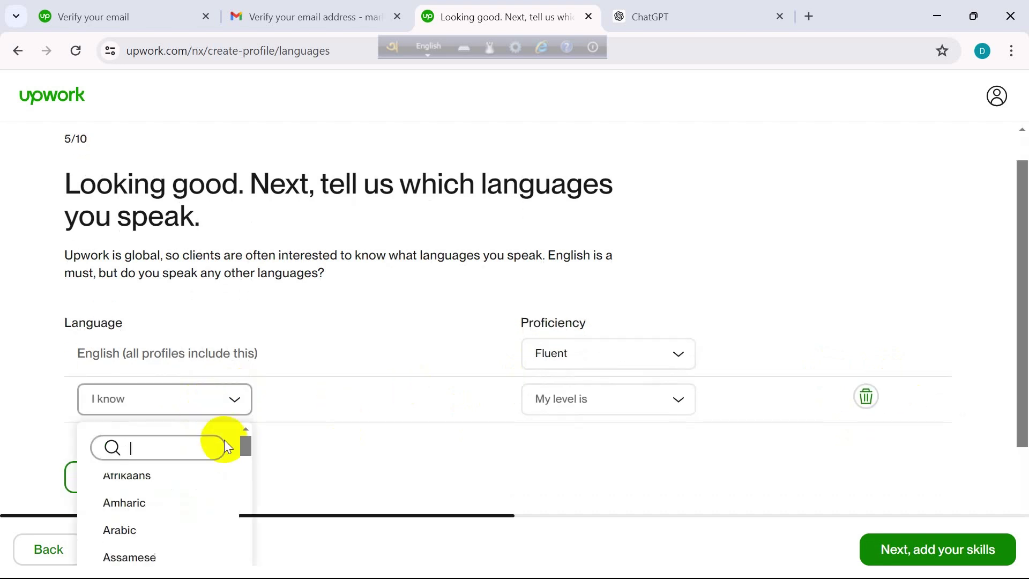
scroll(180, 446, "down", 1)
type("fre")
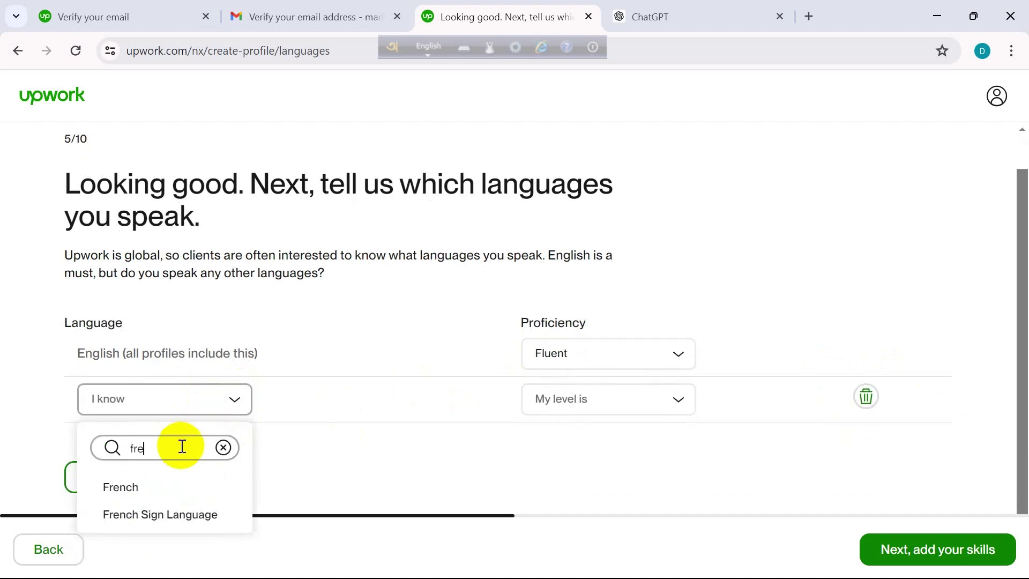
left_click(170, 484)
left_click(675, 397)
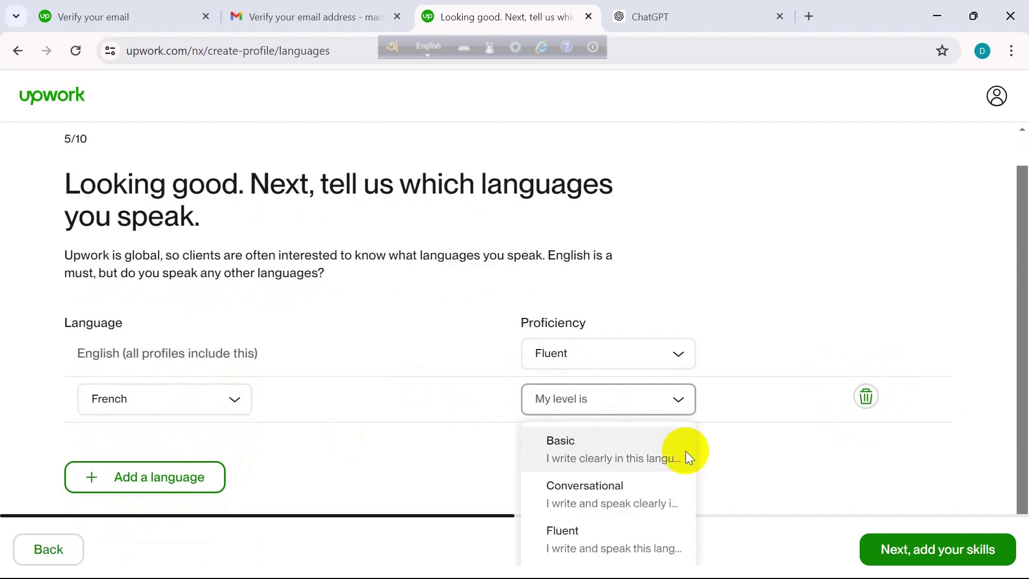
left_click(590, 494)
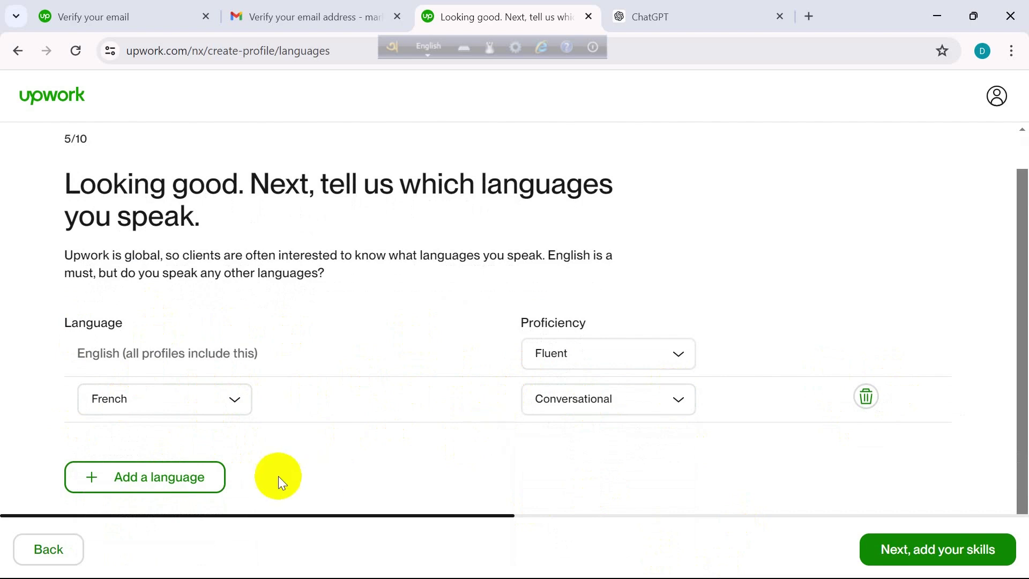
- Add Arabic as a third language at Conversational level
left_click(169, 480)
left_click(168, 449)
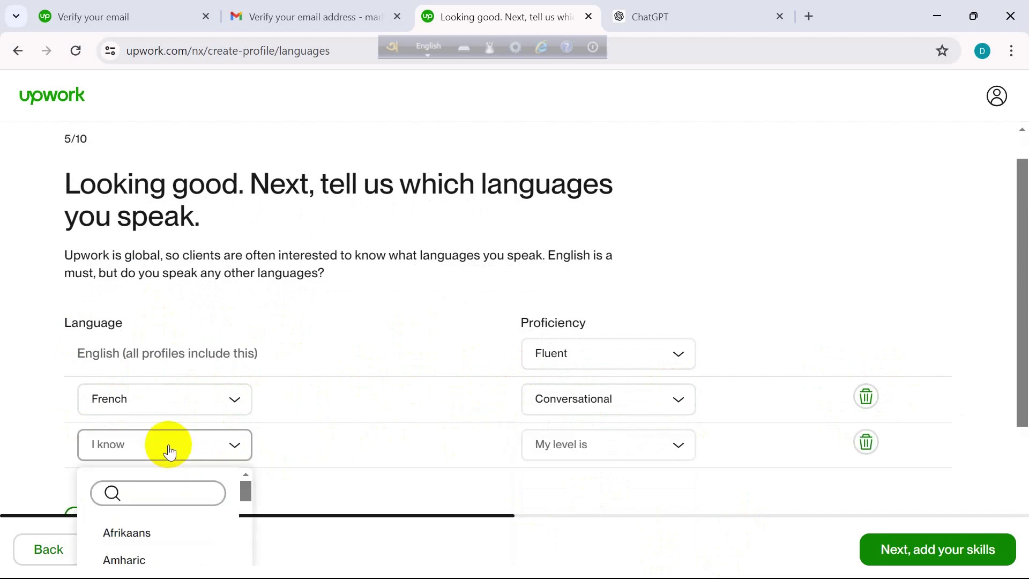
type("ara")
left_click(168, 531)
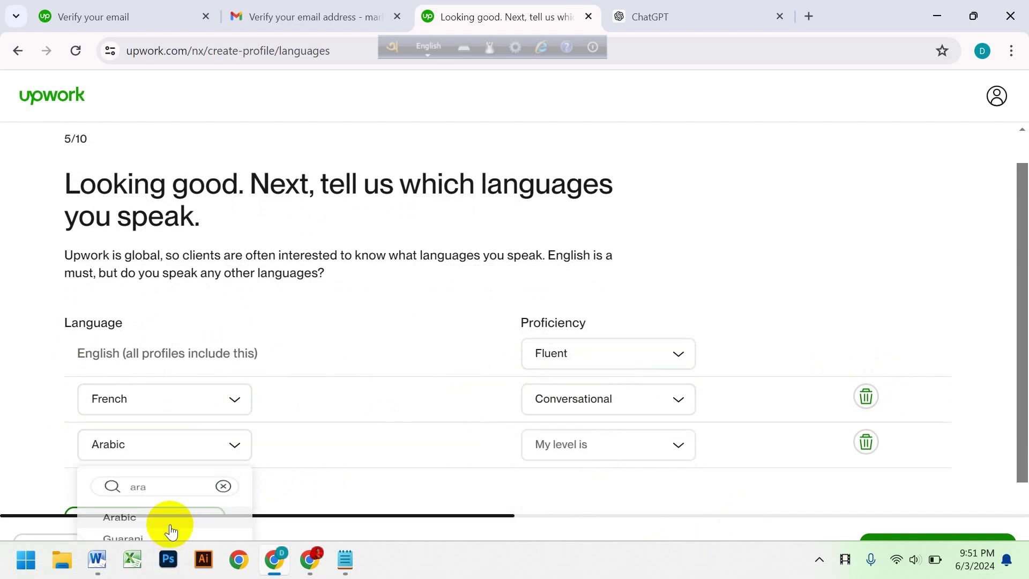
left_click(604, 449)
scroll(634, 522, "down", 2)
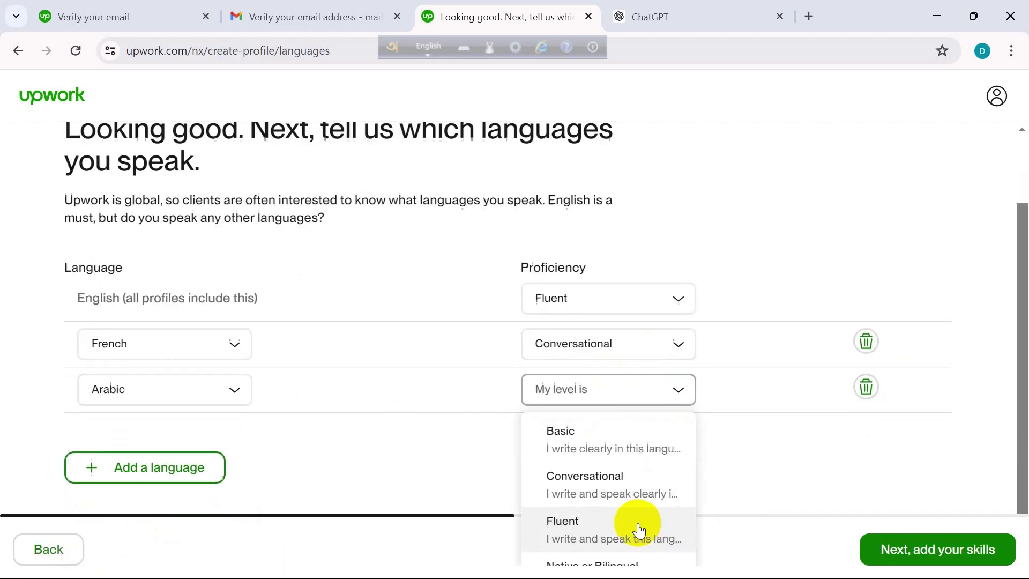
left_click(608, 462)
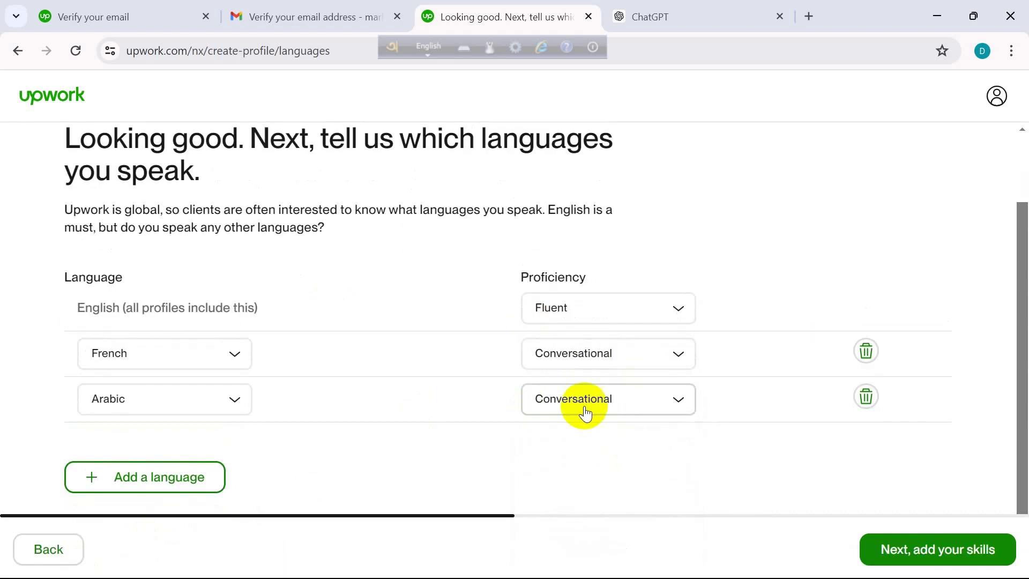
- Point out the included English language, then continue to the skills step
left_click_drag(276, 318, 65, 306)
left_click(271, 320)
left_click_drag(272, 321, 65, 304)
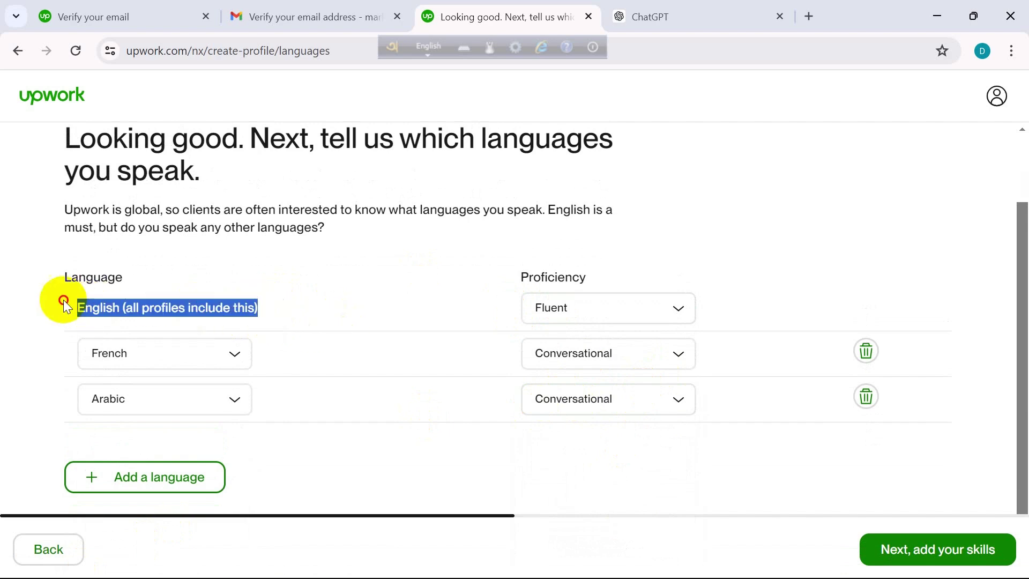
left_click(423, 293)
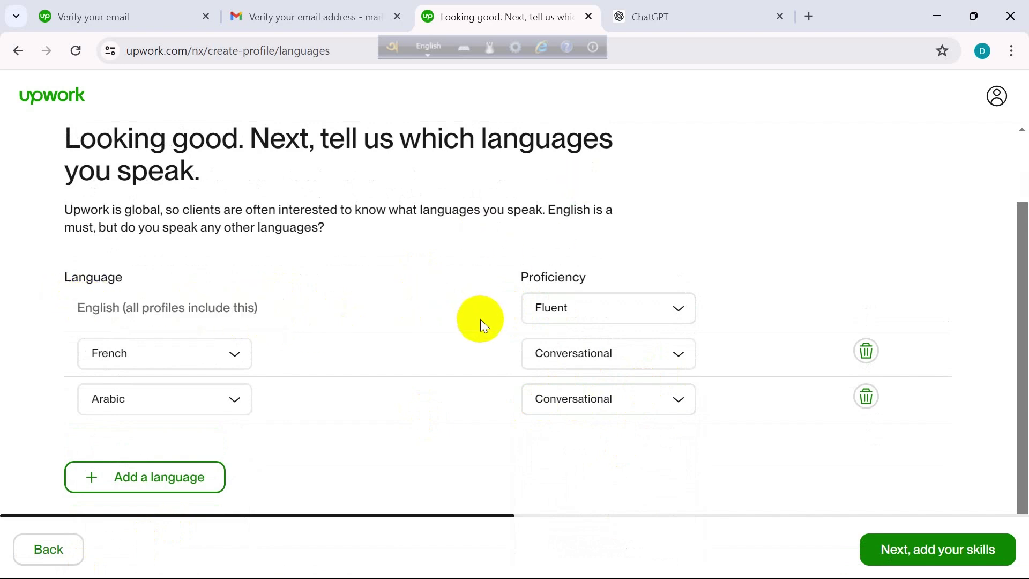
left_click_drag(72, 304, 395, 299)
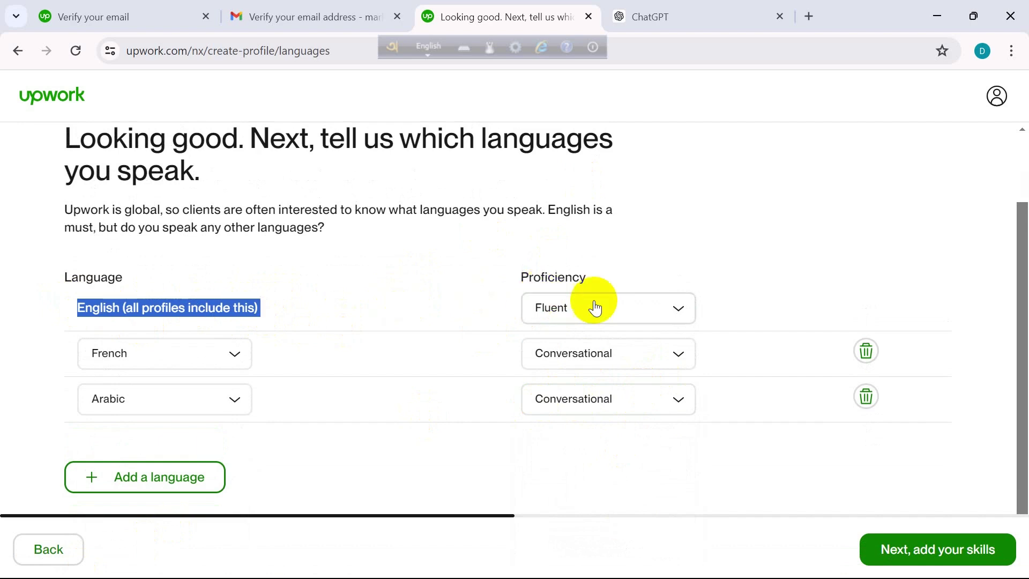
left_click(345, 358)
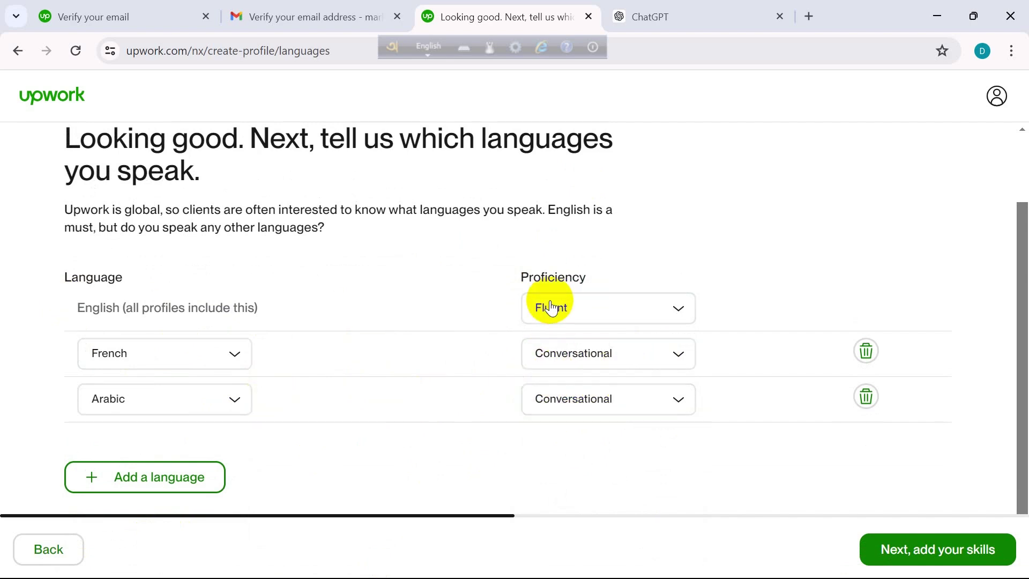
left_click(907, 556)
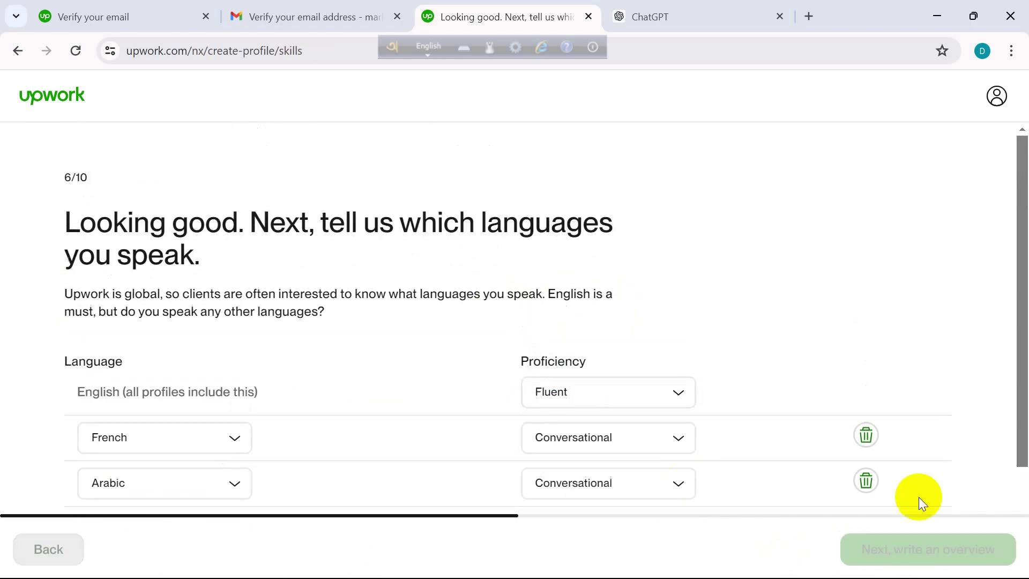
- Add Digital Marketing and Social Media Marketing Strategy as skills
scroll(590, 346, "down", 2)
left_click(250, 282)
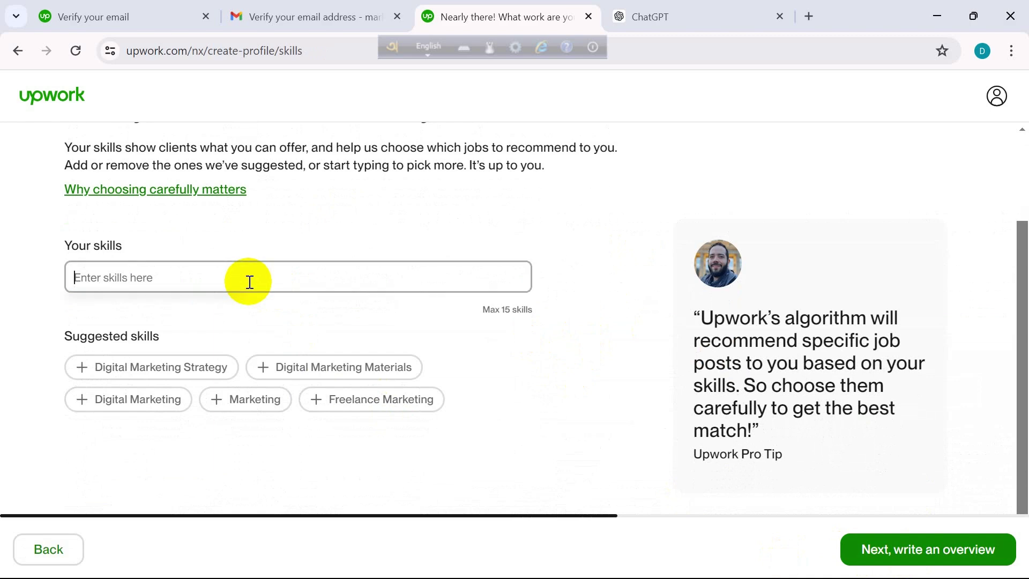
type("digita")
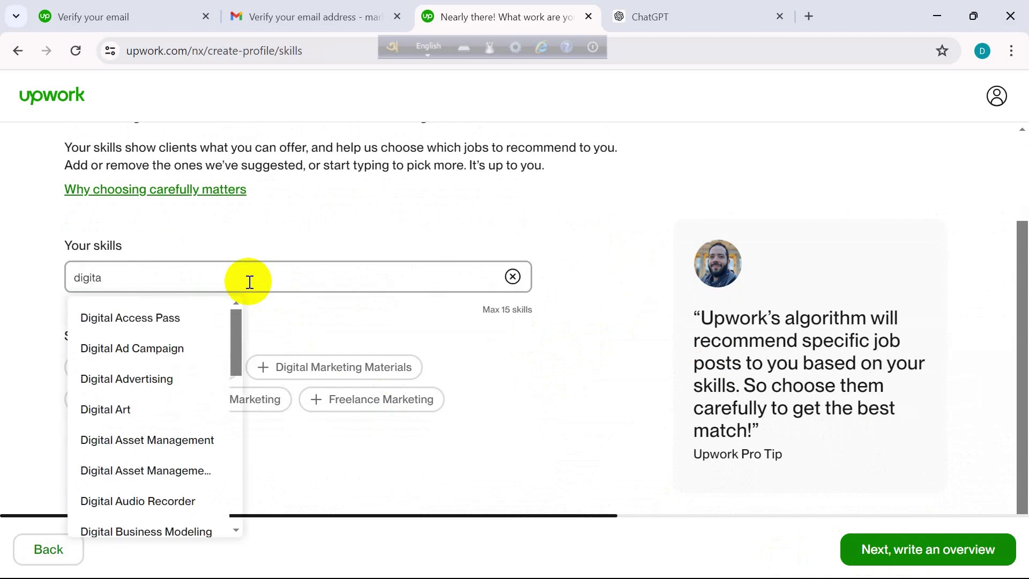
type("l m")
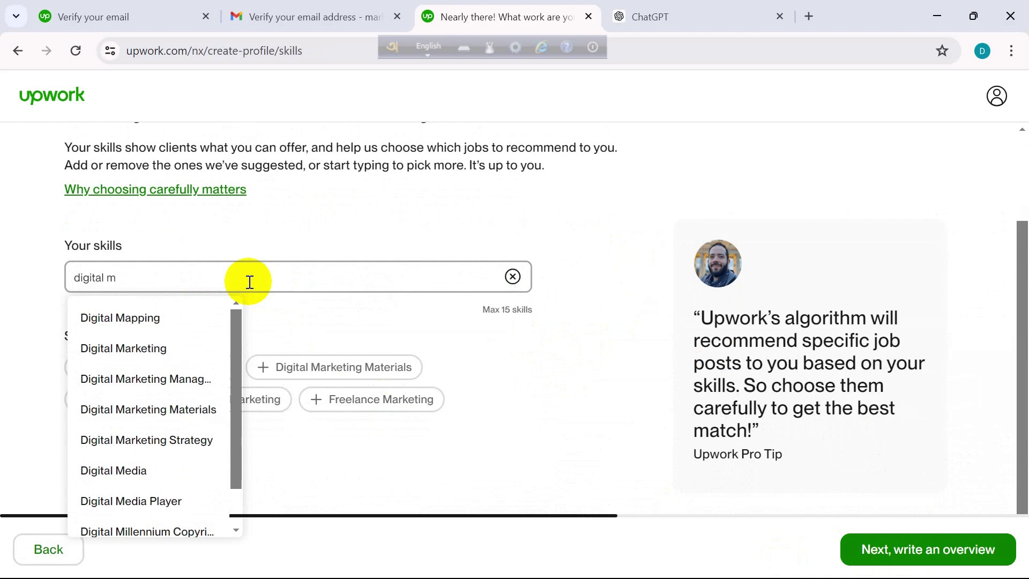
left_click(124, 348)
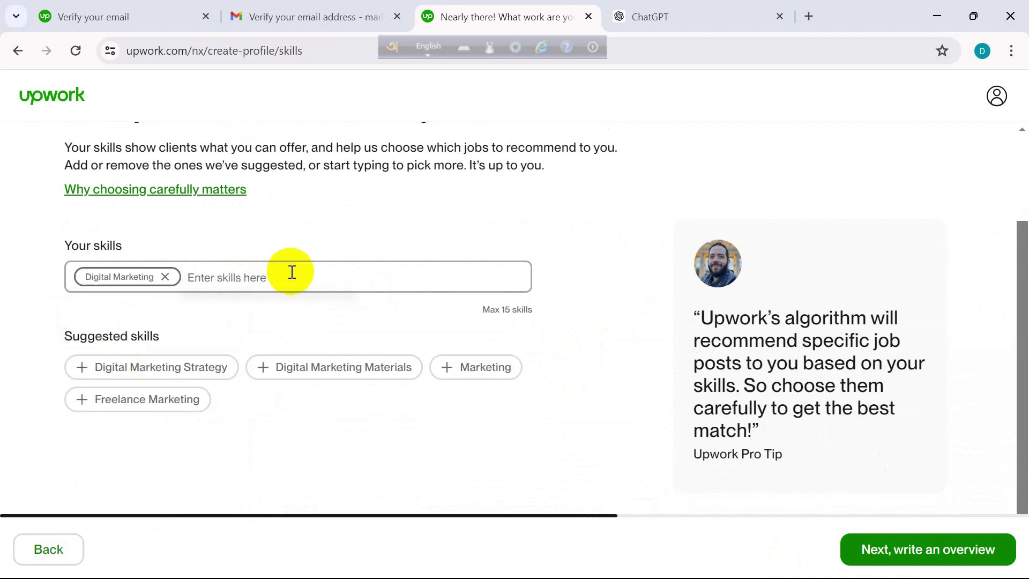
type("smm")
key("BackSpace")
key("BackSpace")
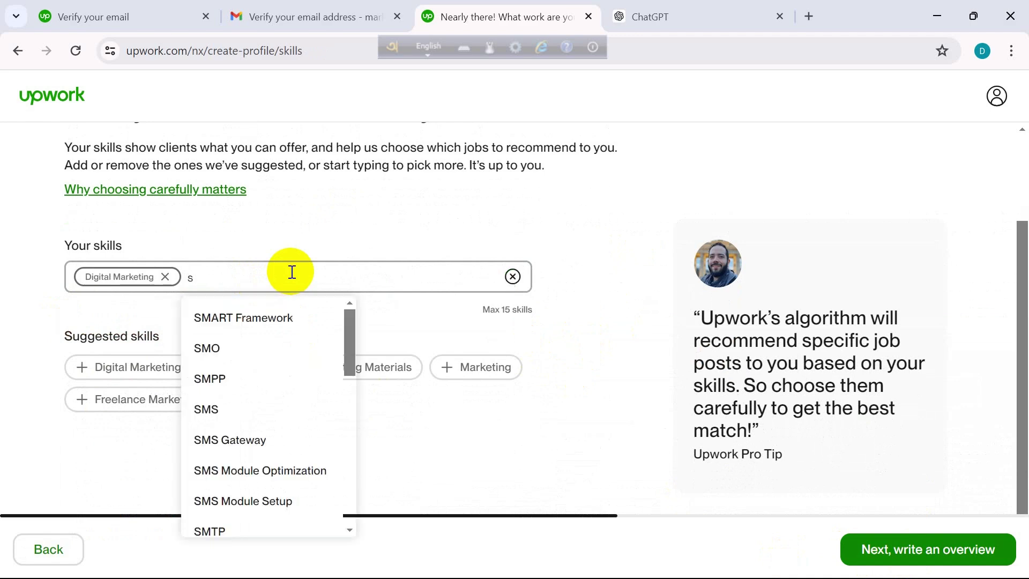
type("ocia")
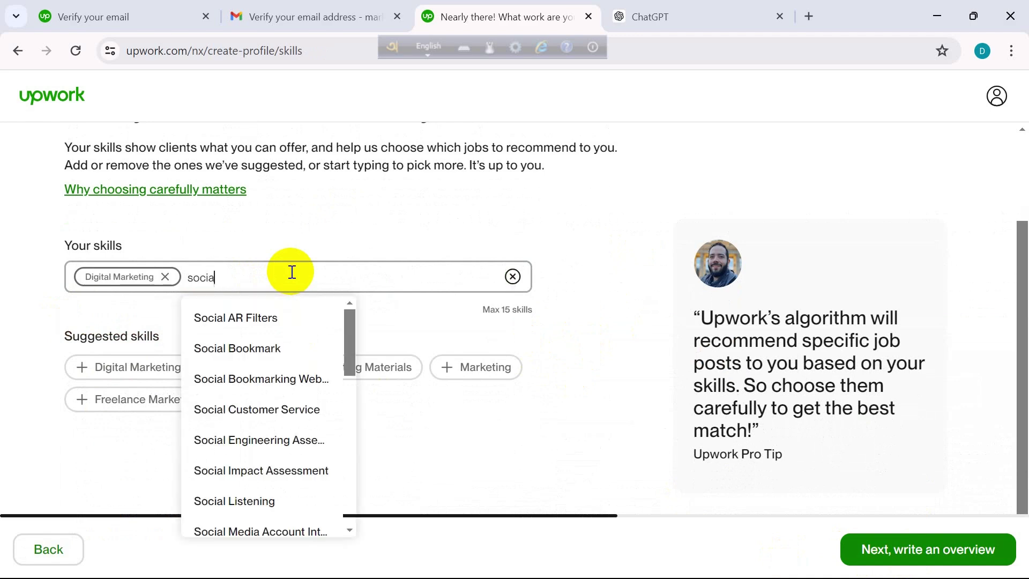
type("l media ma")
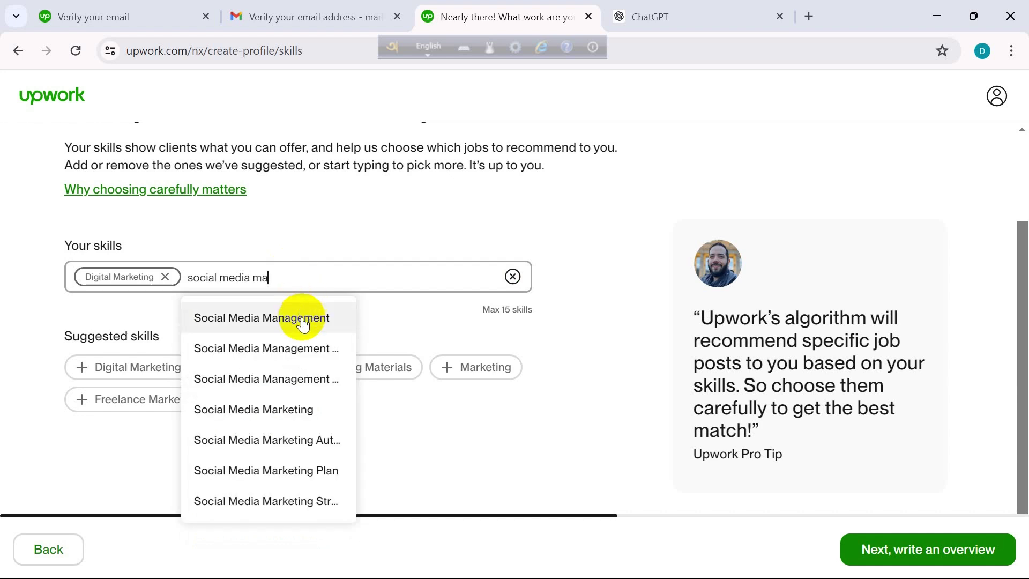
left_click(304, 506)
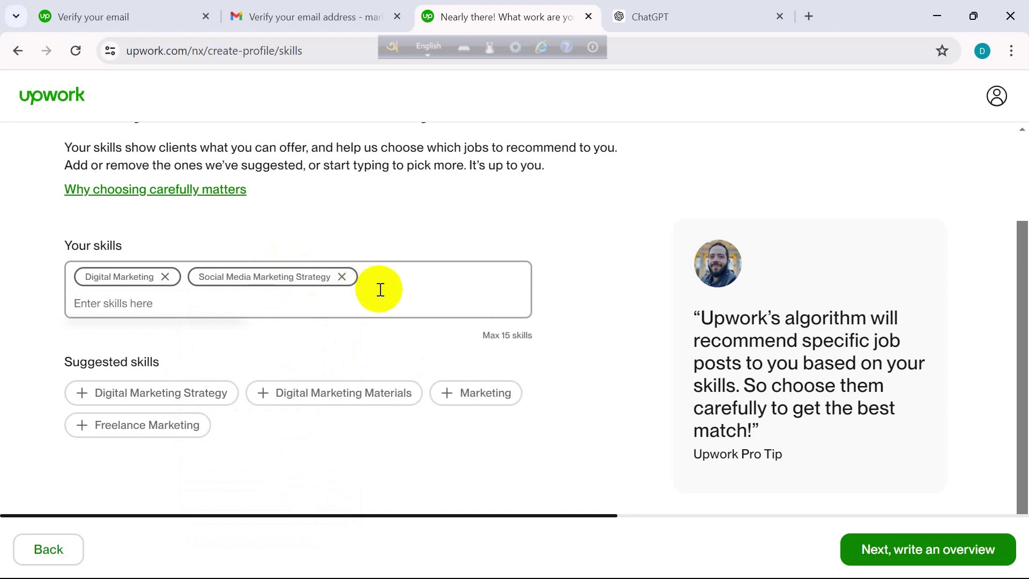
- Add Social Media Management as a third skill
type("socai")
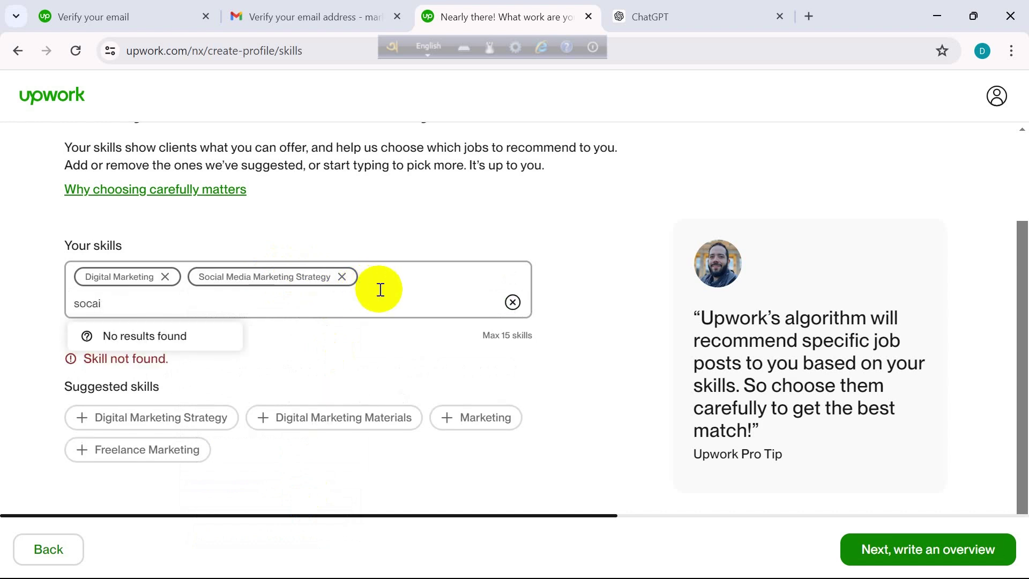
key("BackSpace")
key("BackSpace")
type("ial")
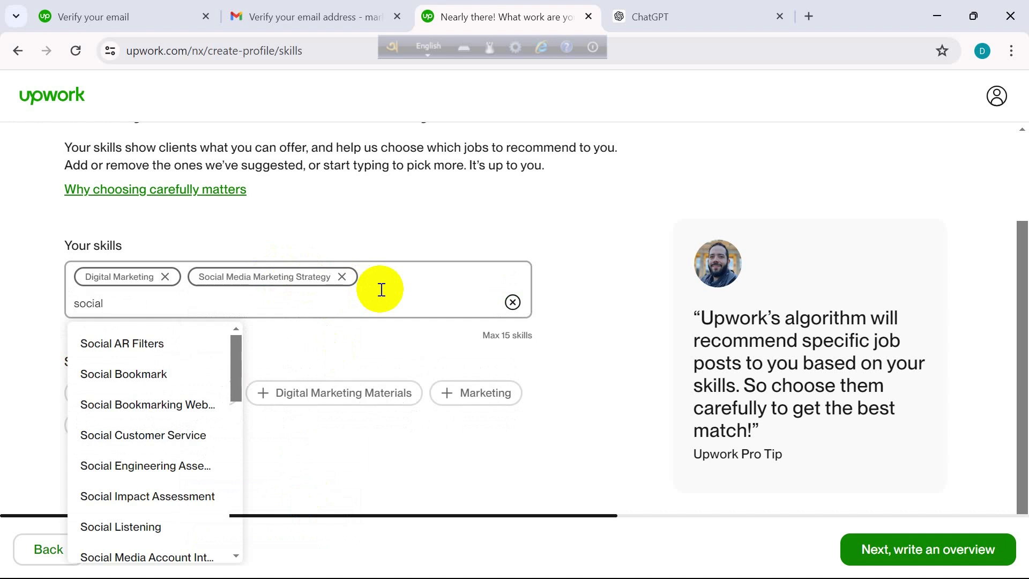
type(" media ma")
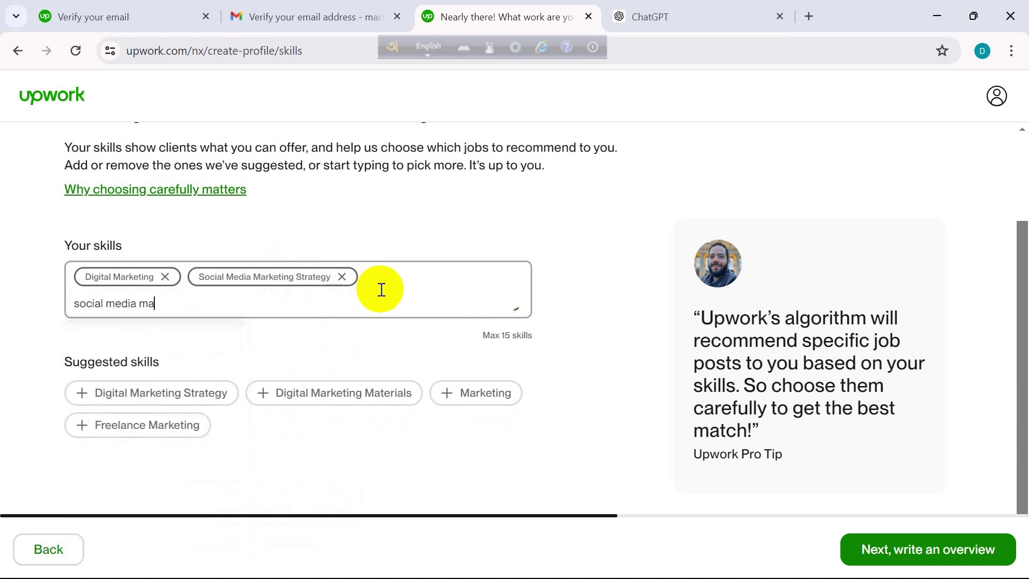
left_click(152, 345)
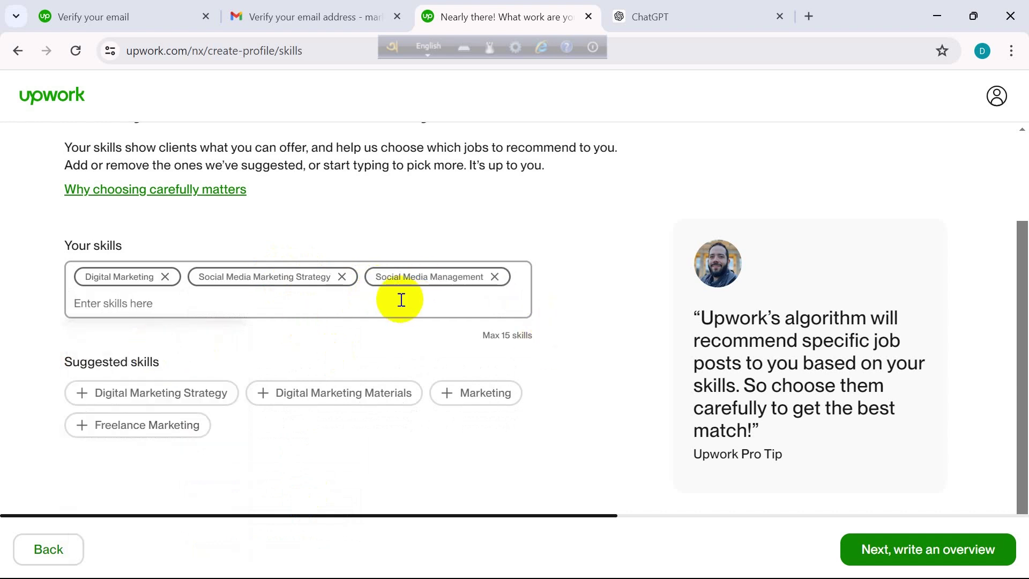
type("seo")
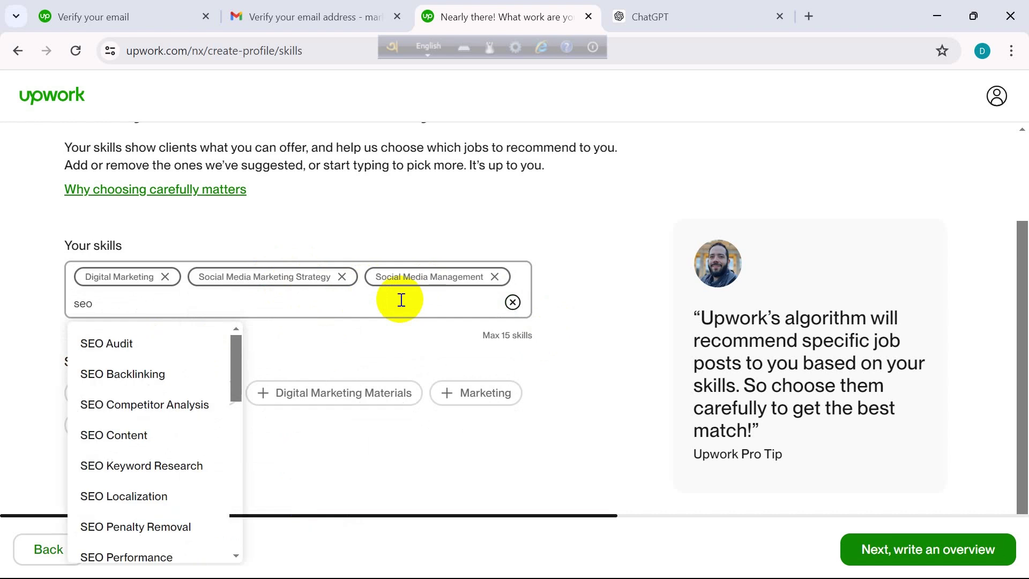
- Add SEO Keyword Research and SEO Content from the skill suggestions
left_click(184, 470)
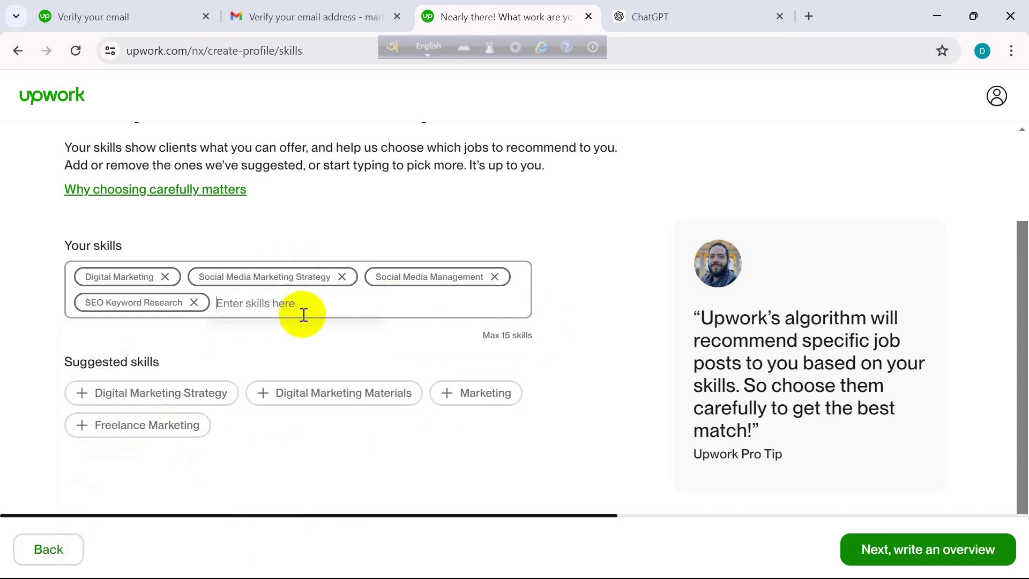
type("seoi")
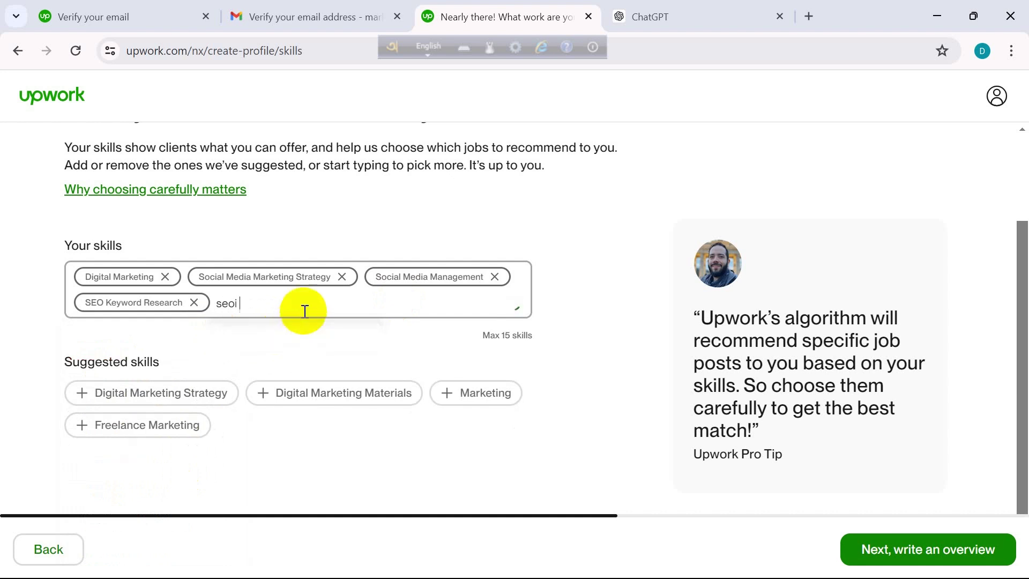
key("BackSpace")
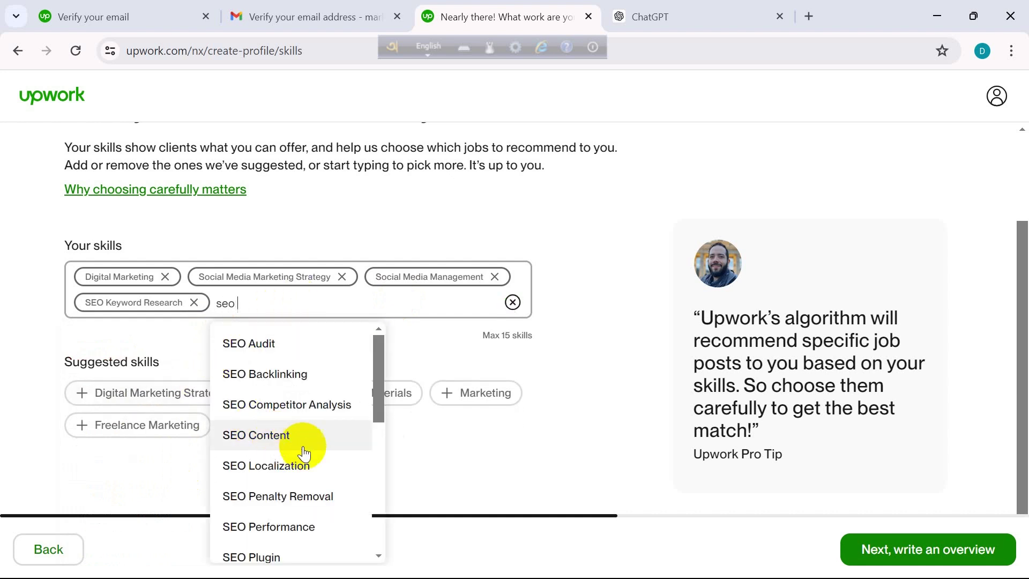
left_click(314, 438)
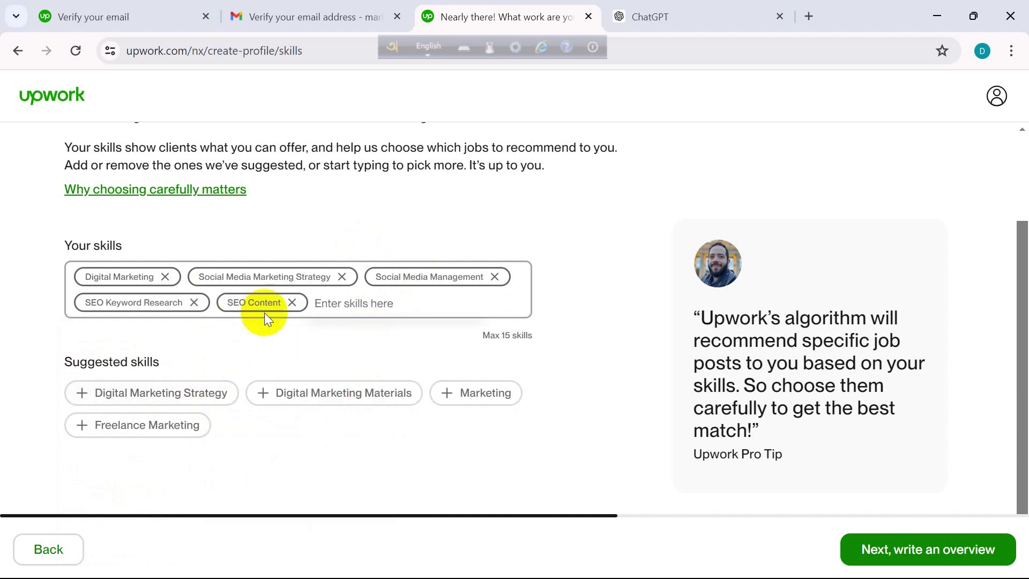
- Add suggested skills Marketing, Freelance Marketing, Digital Marketing Strategy and Digital Marketing Materials, within the 15-skill limit
left_click_drag(489, 336, 547, 340)
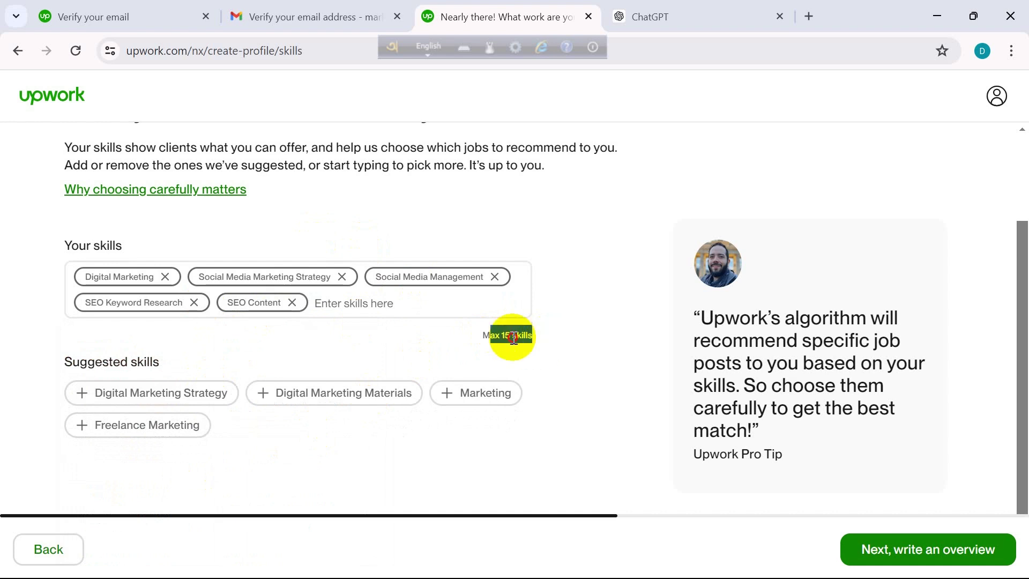
left_click(490, 334)
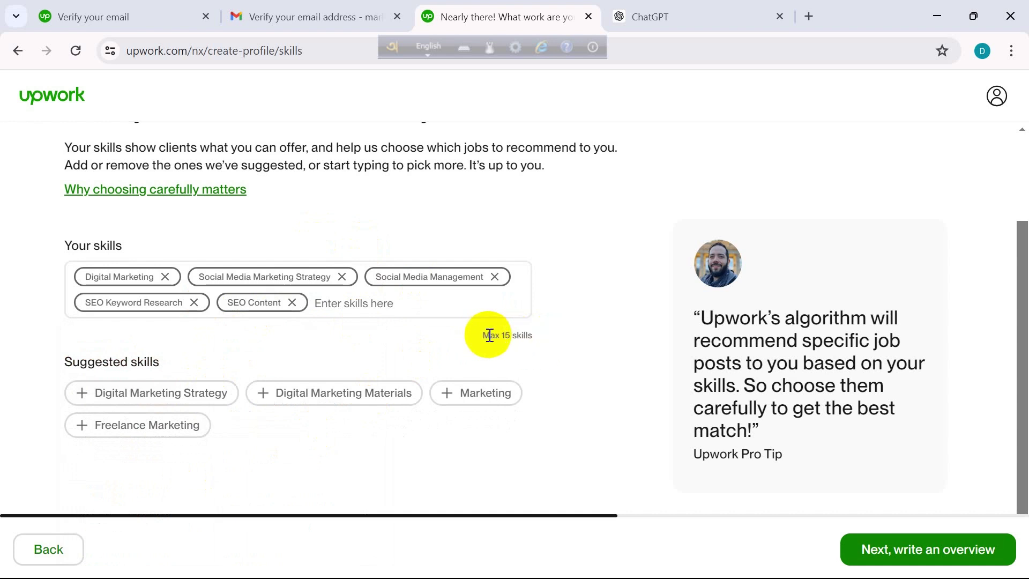
left_click_drag(489, 335, 527, 338)
left_click(484, 330)
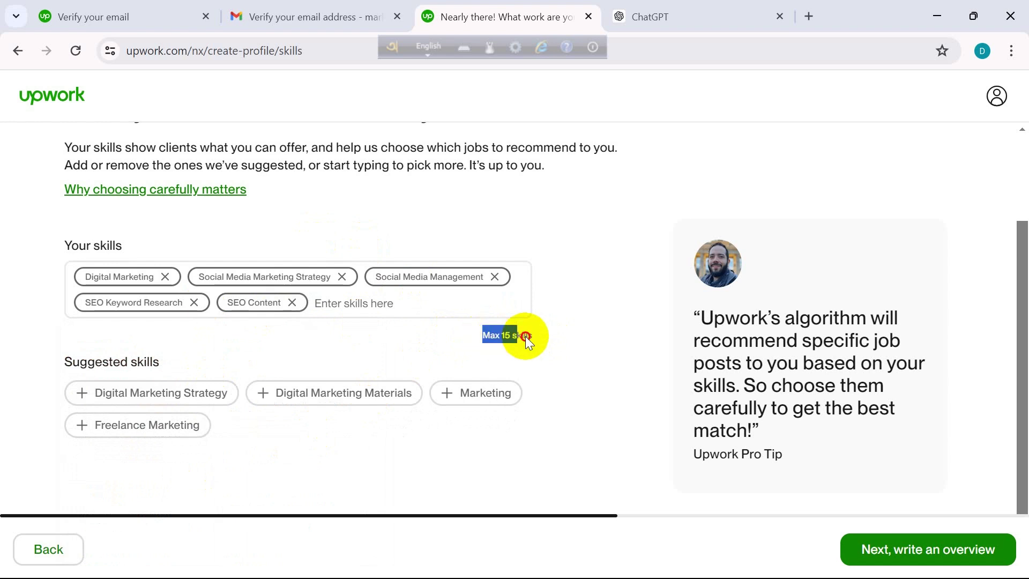
left_click(395, 305)
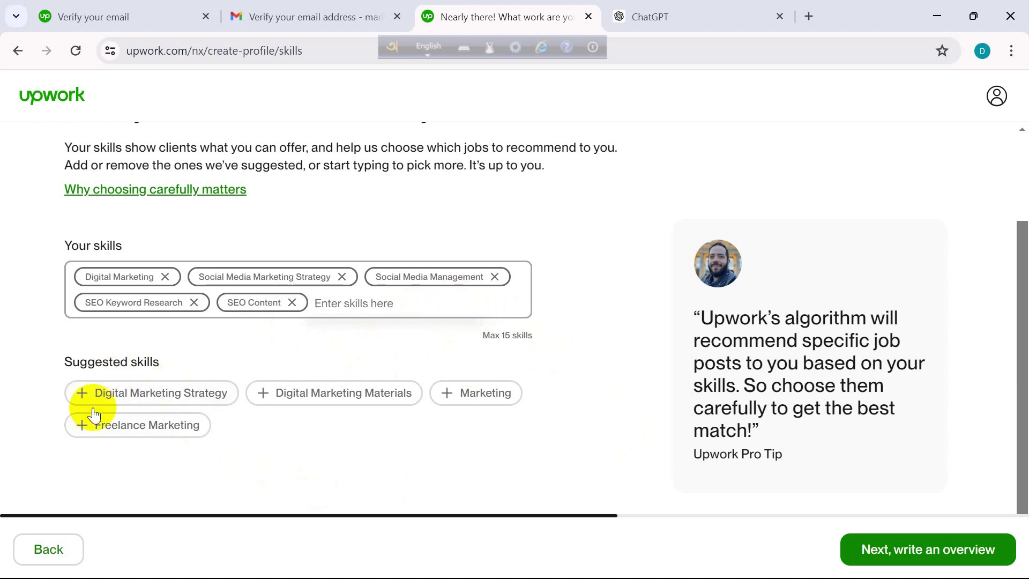
left_click(467, 399)
left_click(154, 454)
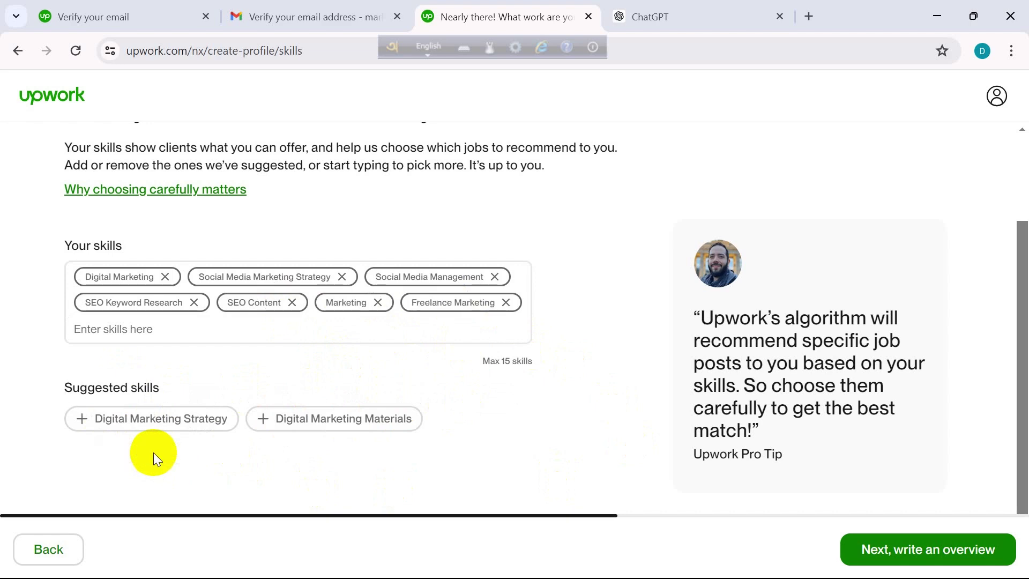
left_click(162, 432)
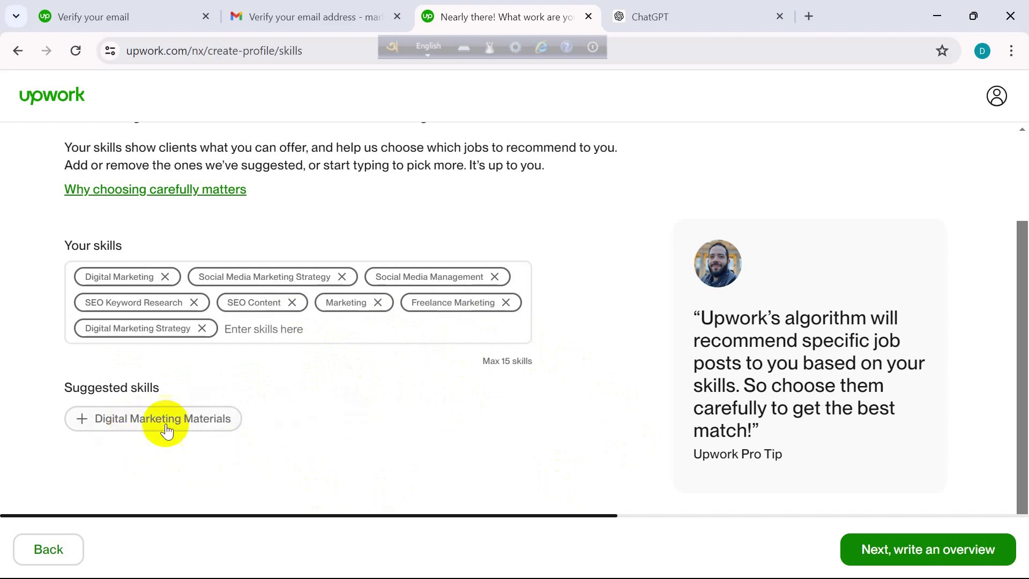
left_click(179, 421)
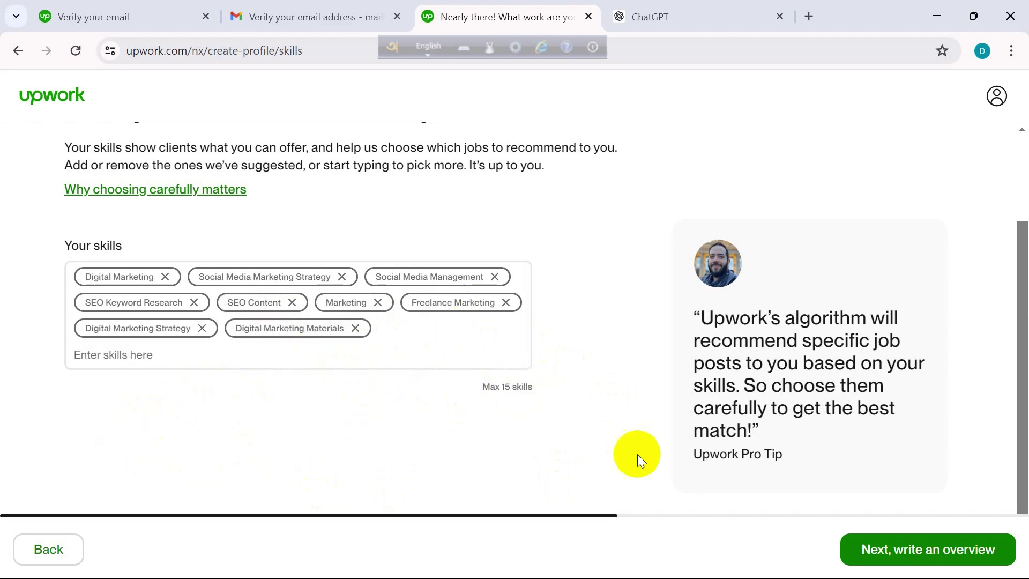
- Advance to the bio step (7/10) and select the example bio in the preview card
left_click(988, 551)
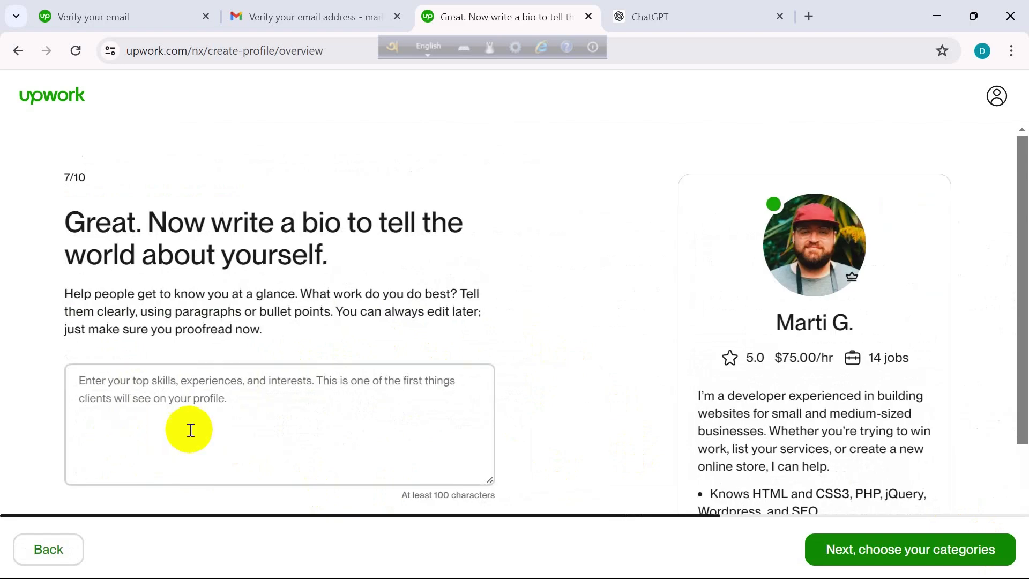
scroll(191, 430, "down", 3)
scroll(156, 328, "up", 3)
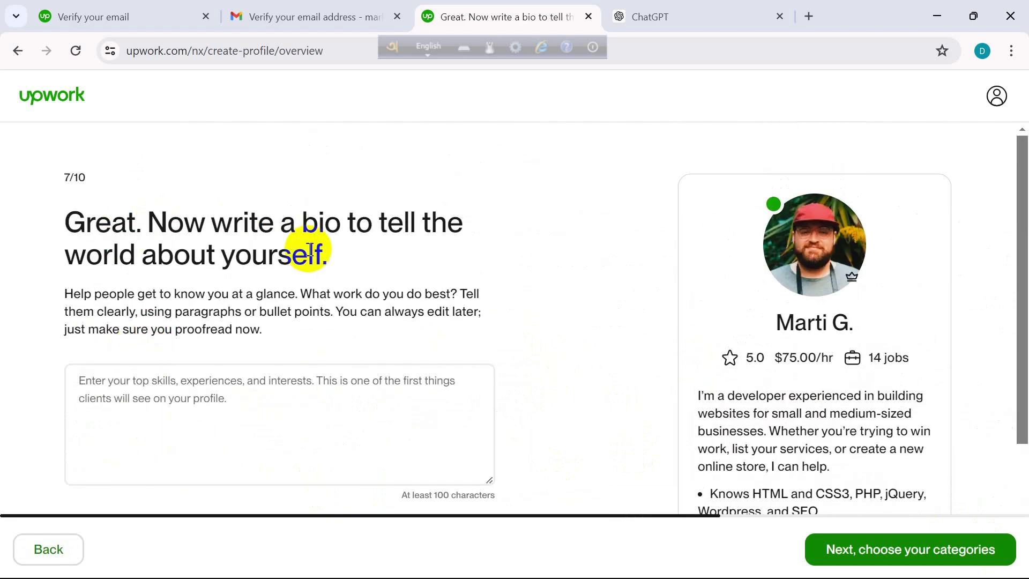
left_click_drag(333, 259, 37, 230)
scroll(760, 303, "down", 2)
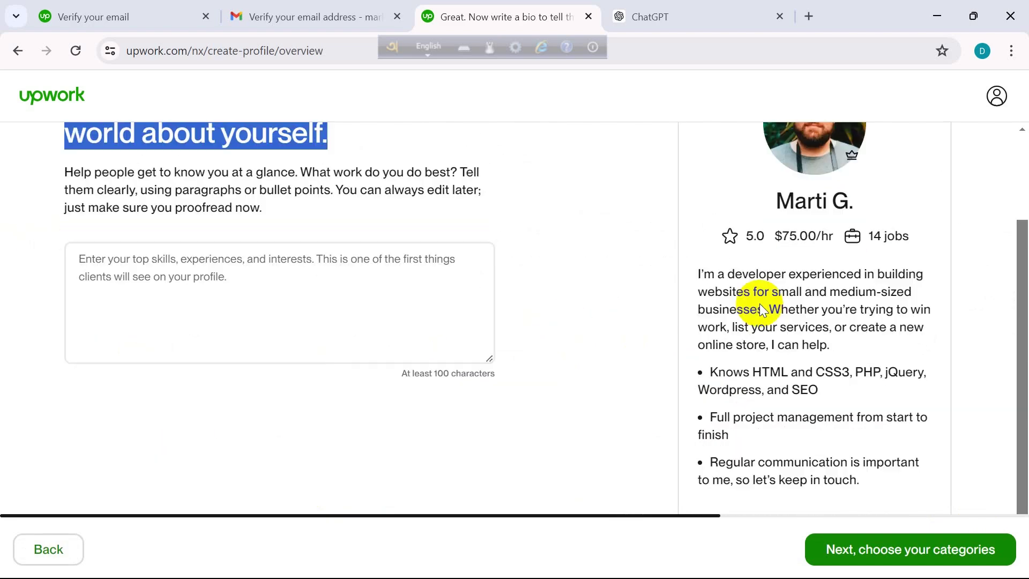
scroll(760, 303, "down", 1)
left_click_drag(866, 462, 679, 243)
key("ctrl+c")
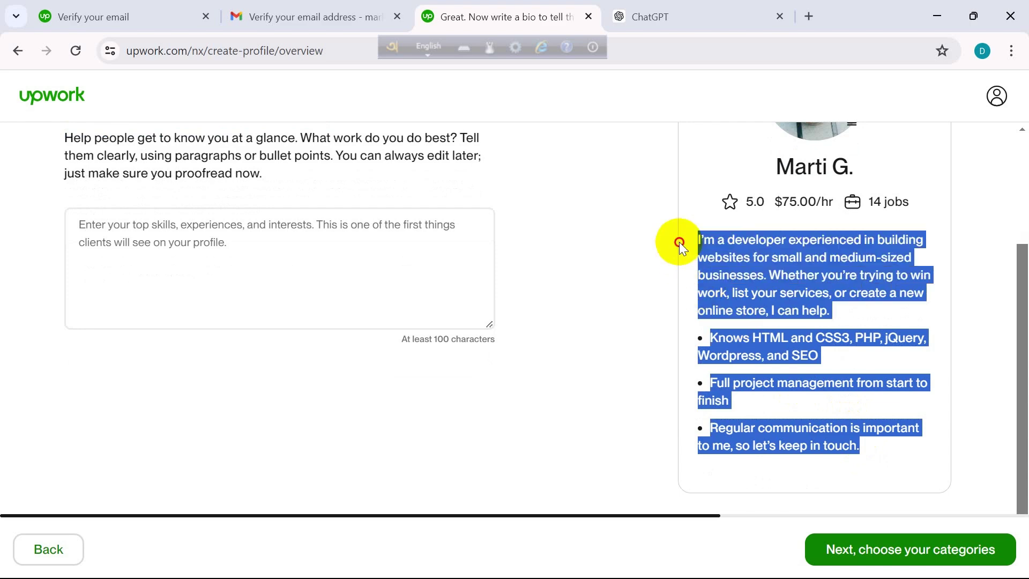
left_click(730, 28)
- In a new chat, paste the sample bio and ask 'read that bio, and make a same for me', adding your name and digital marketer/SEO details
scroll(407, 285, "down", 1)
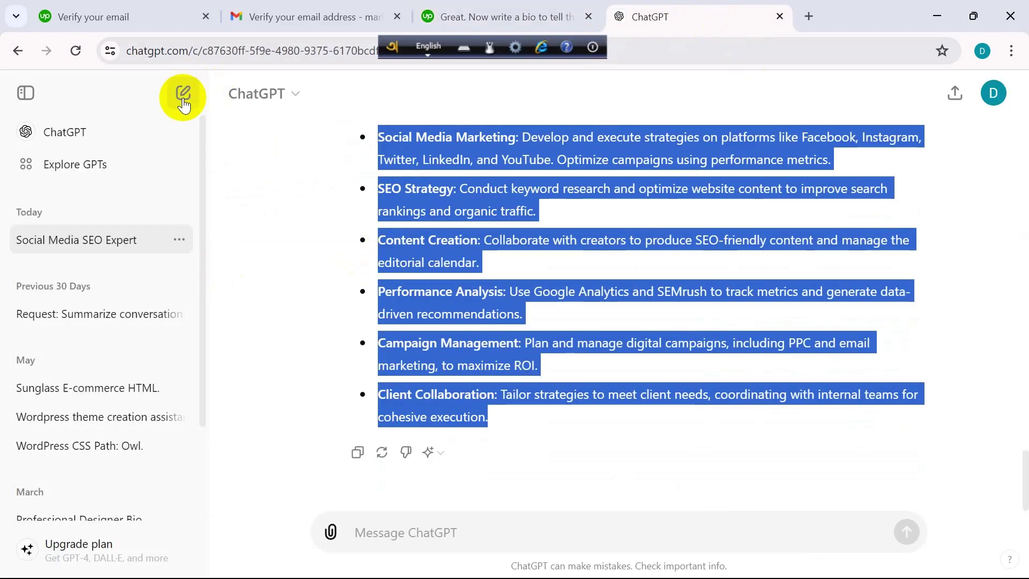
scroll(551, 280, "up", 1)
scroll(536, 375, "down", 1)
left_click(490, 524)
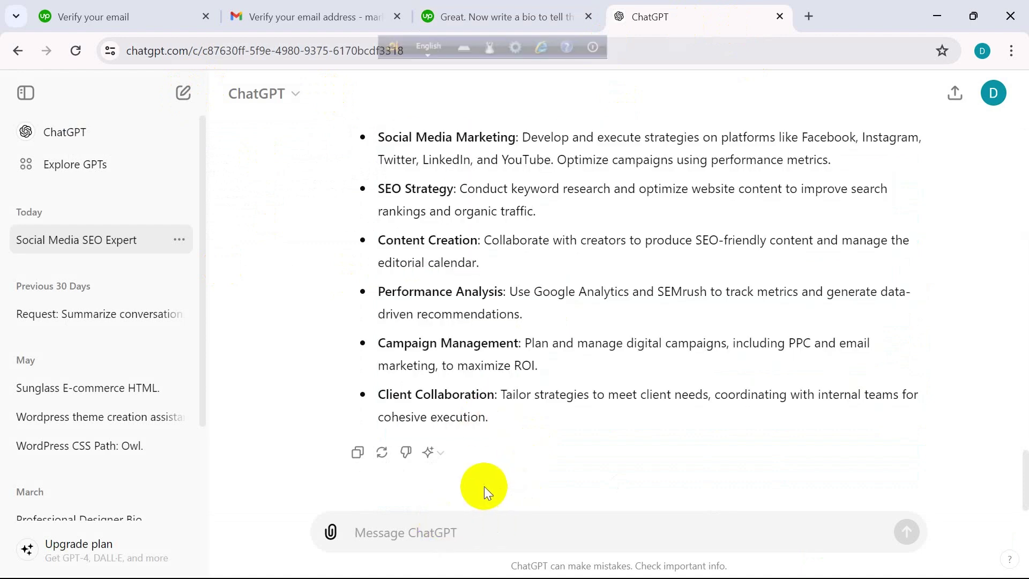
left_click(183, 93)
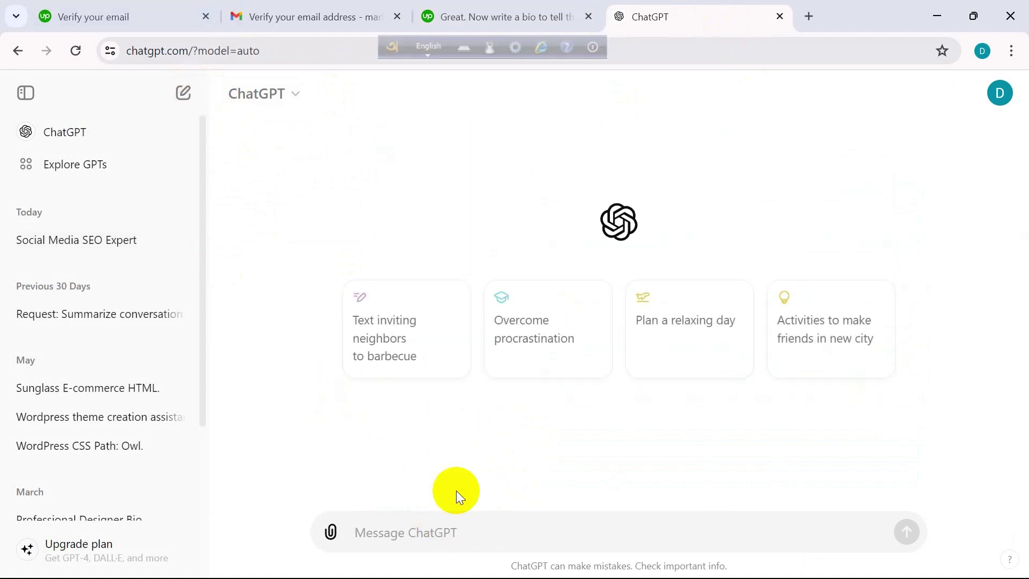
key("ctrl+v")
key("shift+Return")
key("shift+Return")
key("shift+Return")
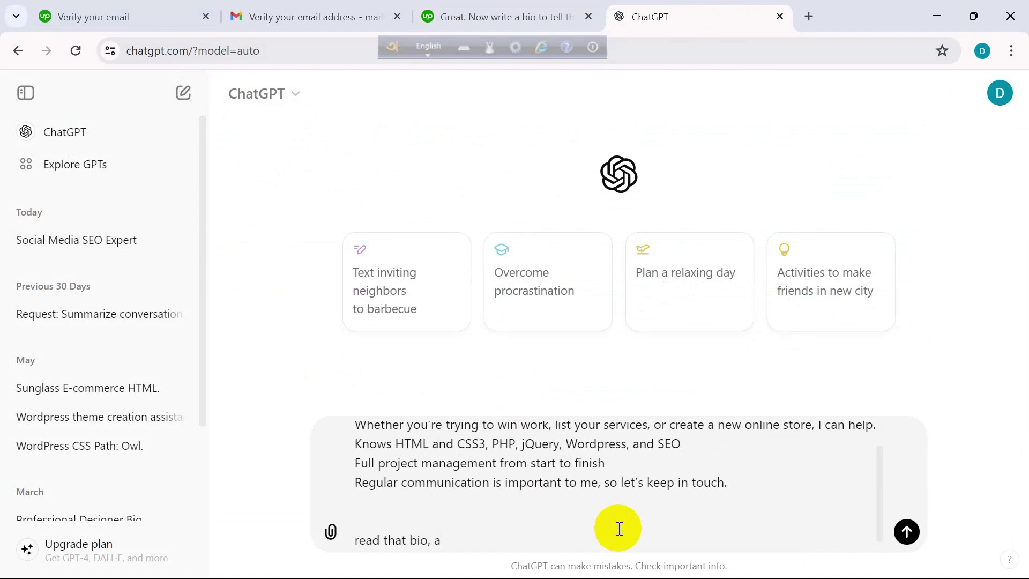
type("read that bio, and make a same for me")
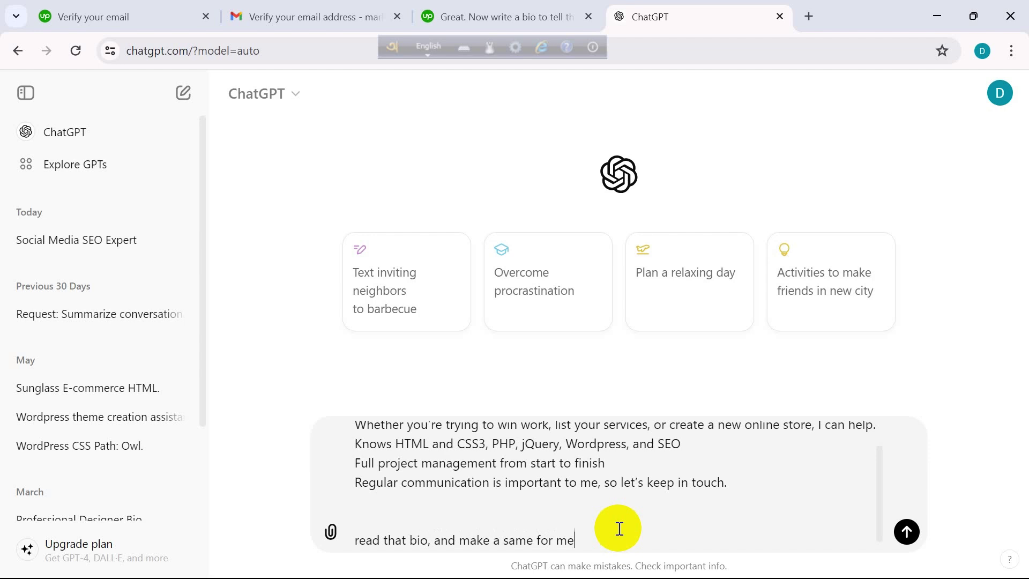
type(".")
key("shift+Return")
type("my ")
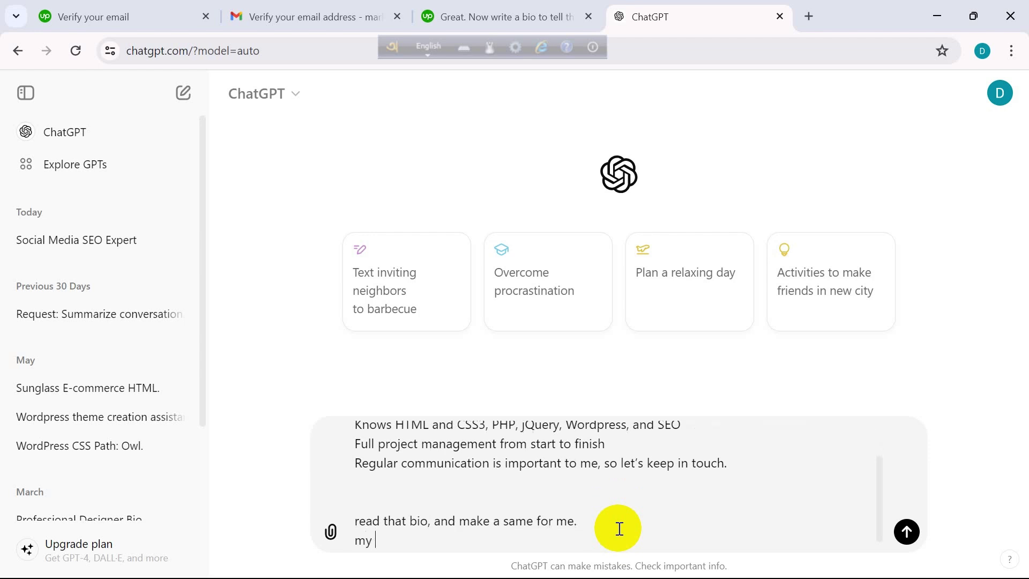
type("data is-")
key("shift+Return")
type("nam")
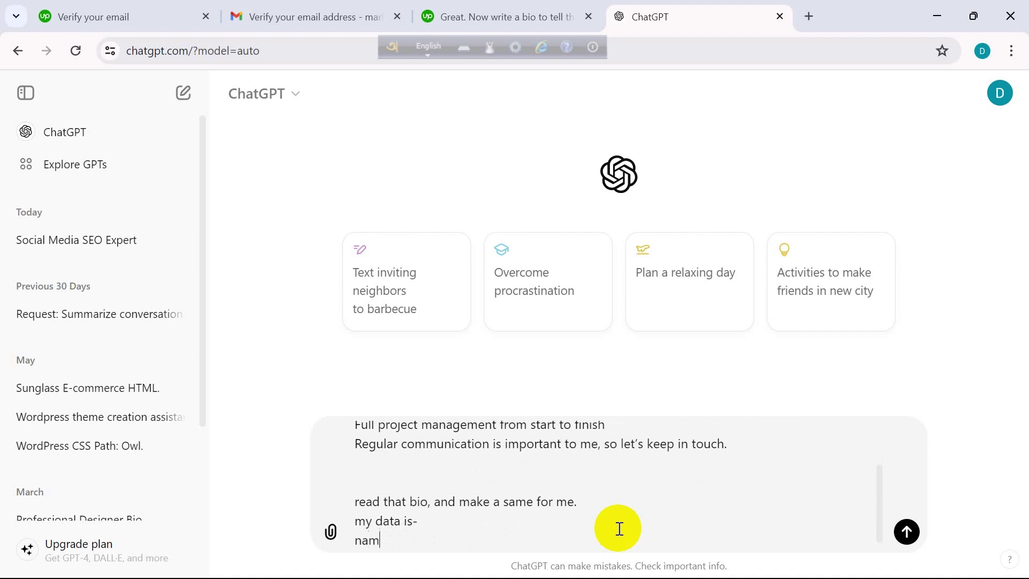
type("e Tushar, digital marketer, SE")
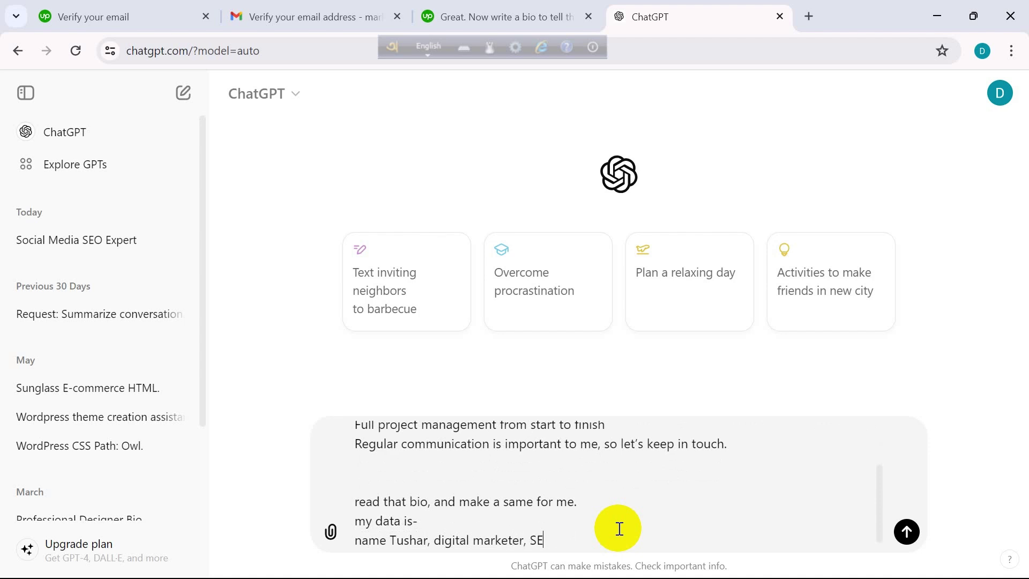
type("O expart, 4 years of experiance.")
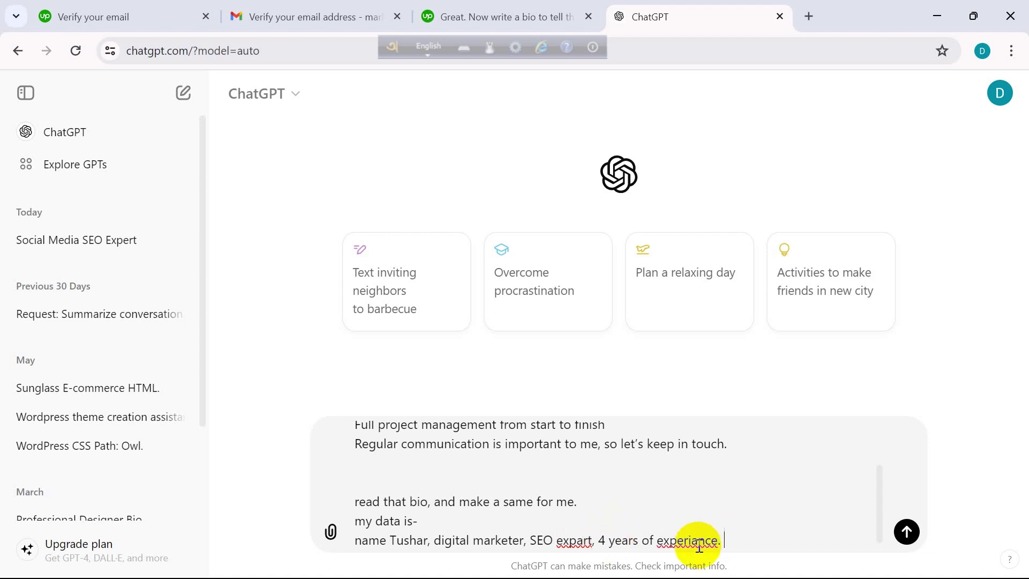
- Correct 'experience' and 'expert', remove an extra blank line, and send the prompt
right_click(695, 541)
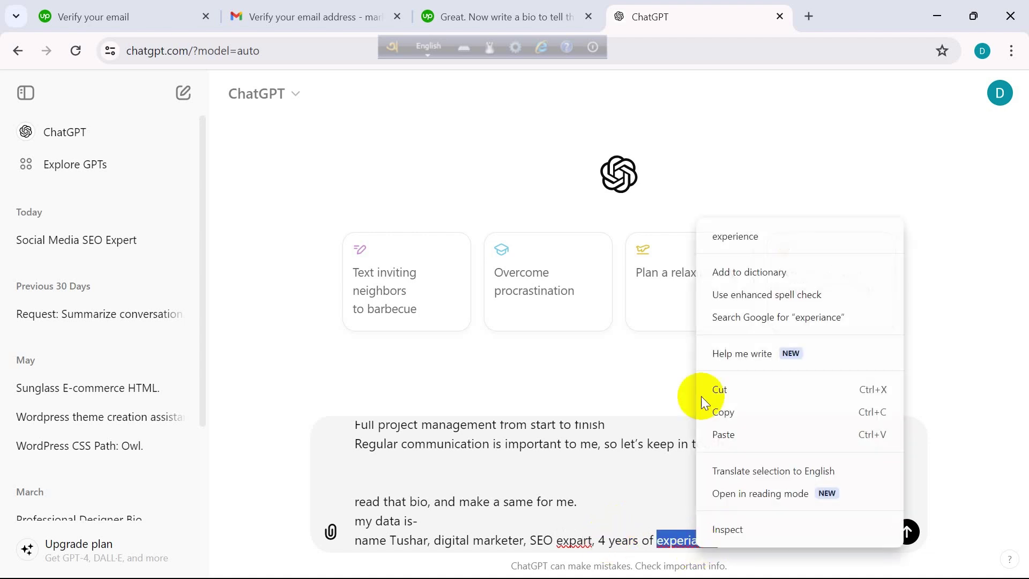
left_click(751, 234)
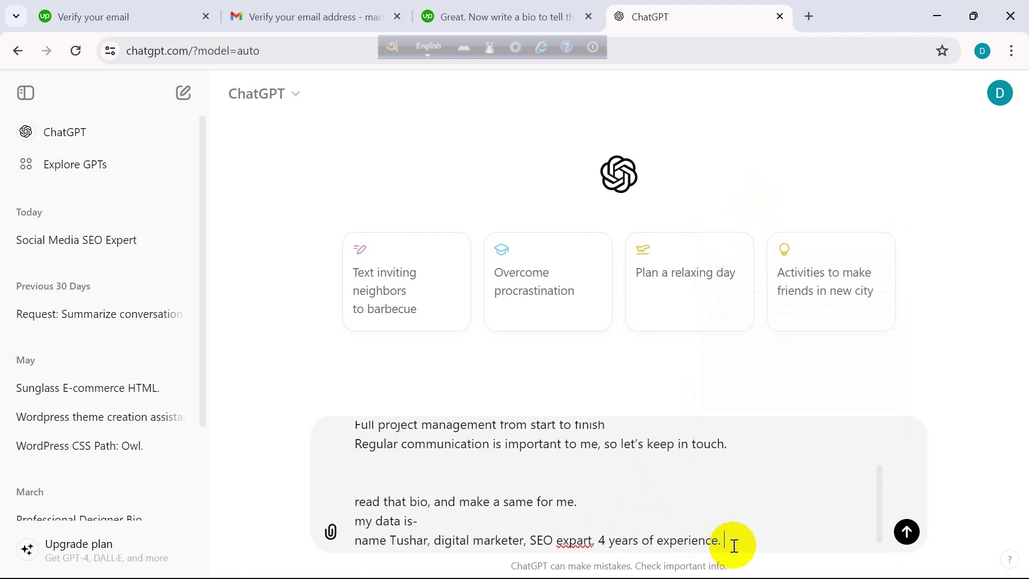
left_click_drag(746, 544, 352, 496)
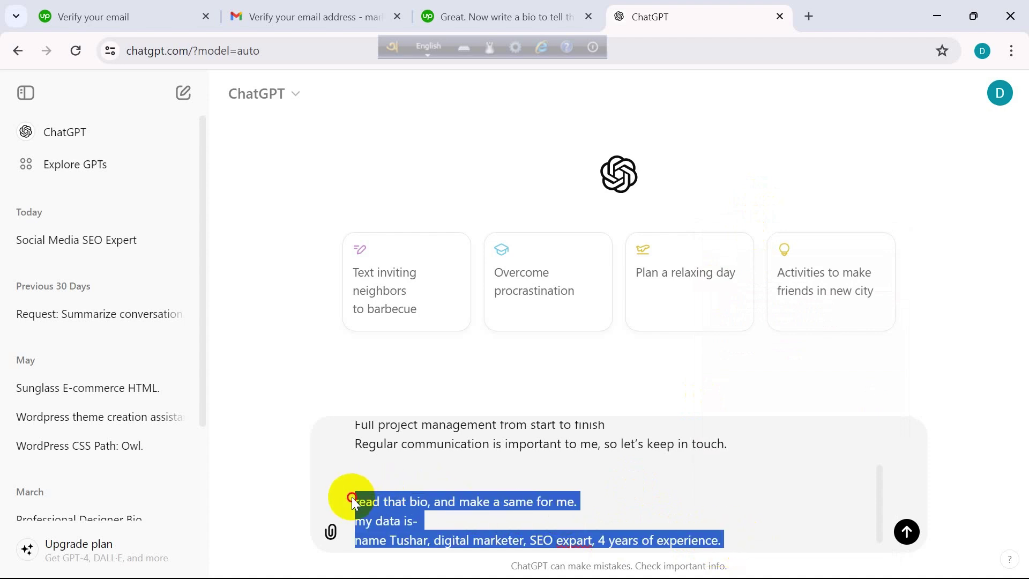
left_click(528, 491)
left_click(366, 476)
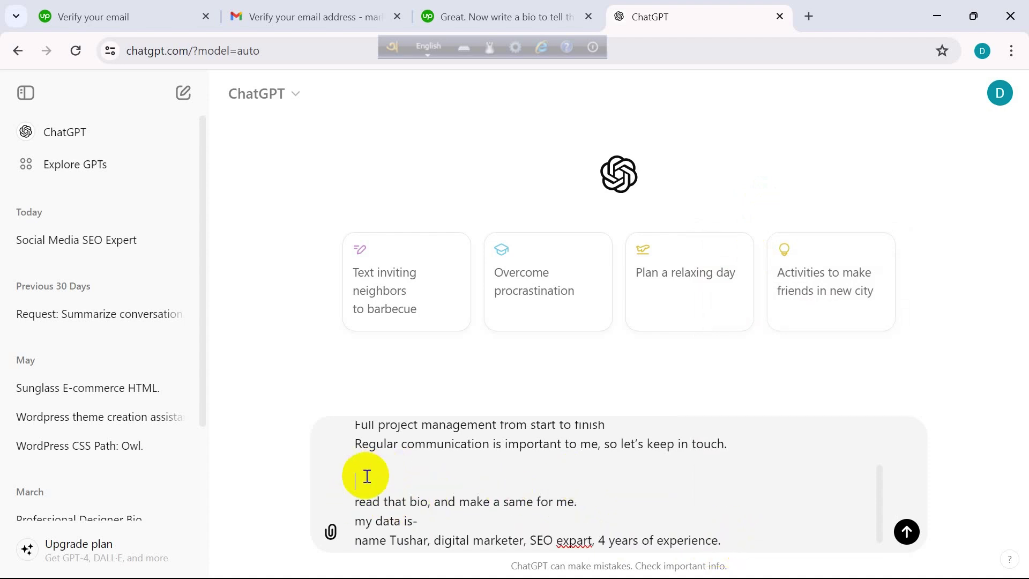
key("BackSpace")
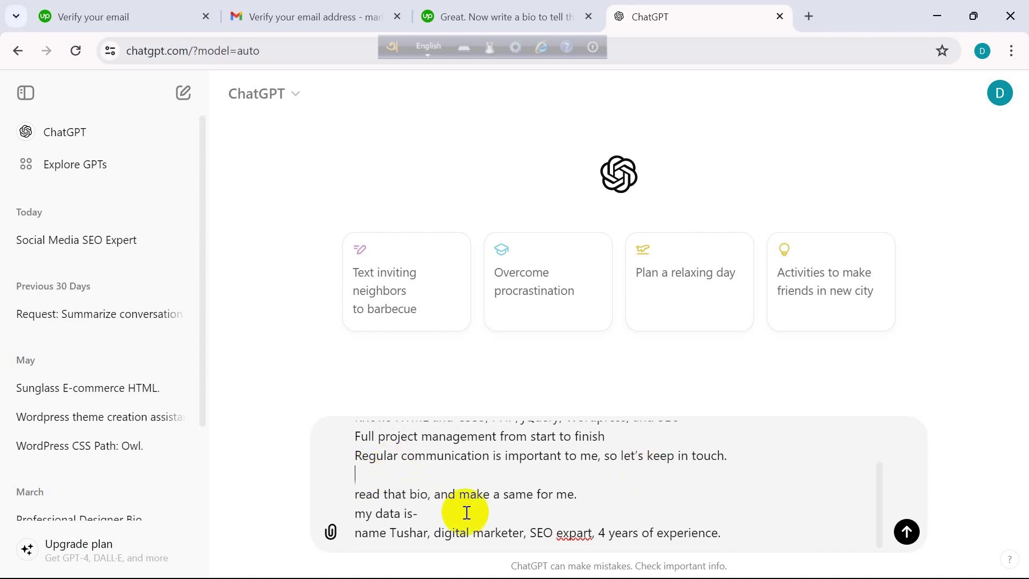
right_click(563, 532)
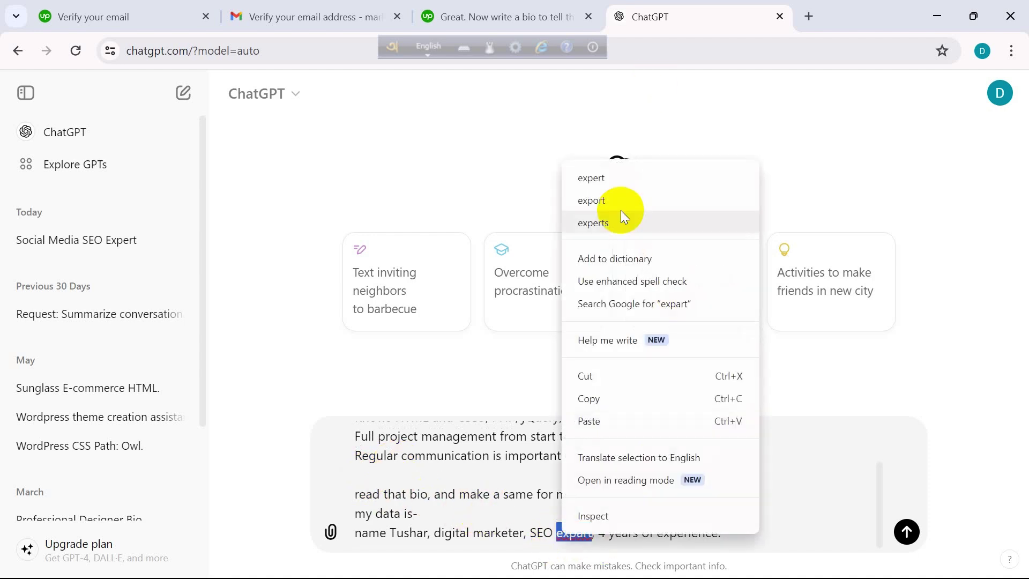
left_click(596, 179)
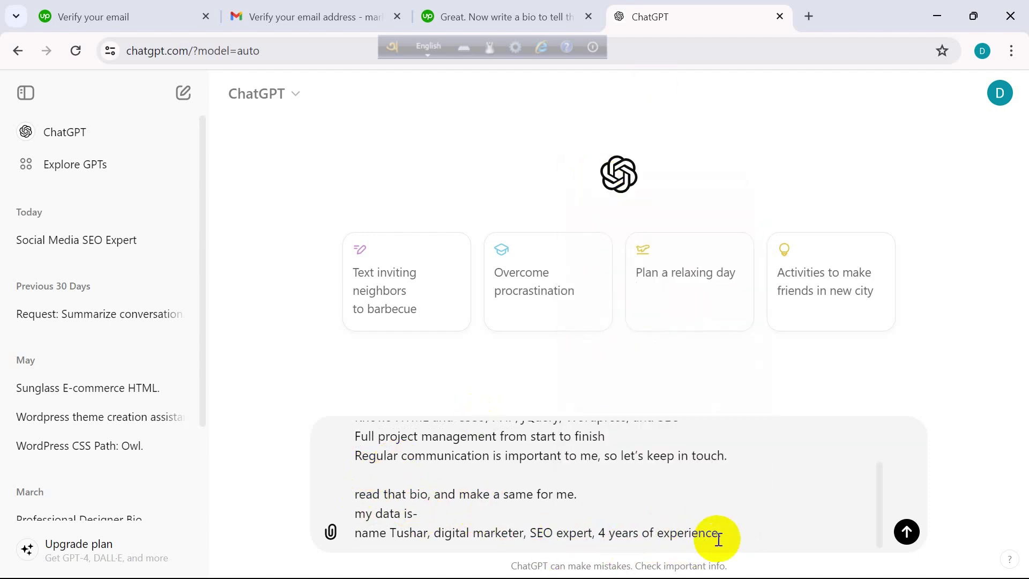
left_click_drag(721, 534, 602, 533)
left_click(605, 533)
left_click(906, 531)
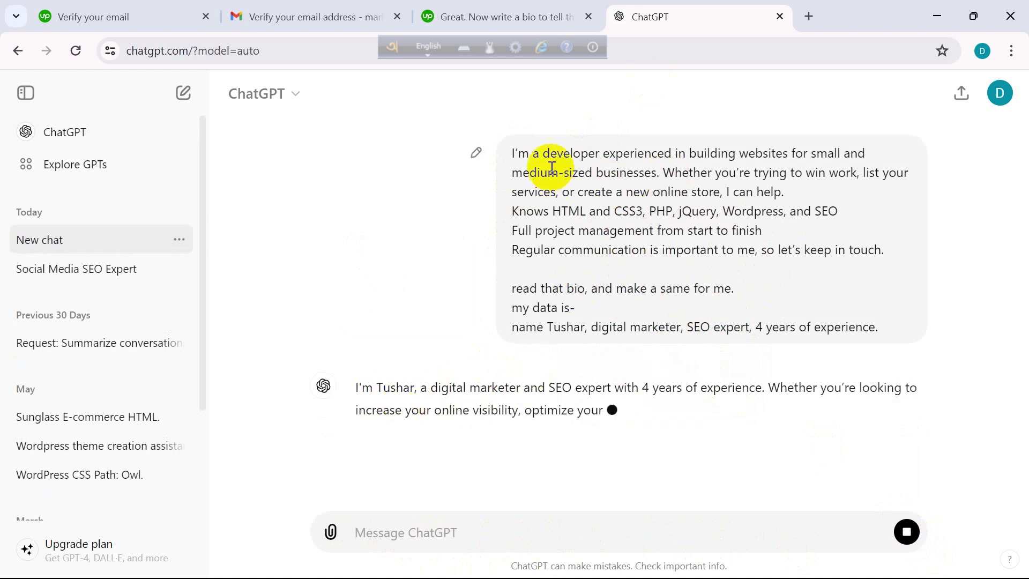
- Review the sample bio and skills in the sent prompt, then copy ChatGPT's generated digital-marketing bio
left_click_drag(511, 151, 766, 290)
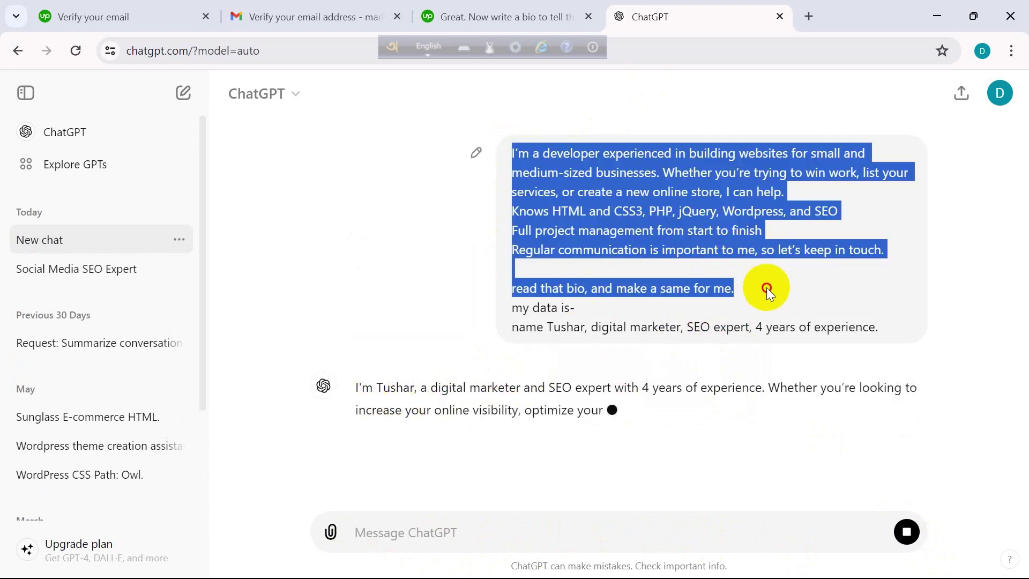
left_click(766, 287)
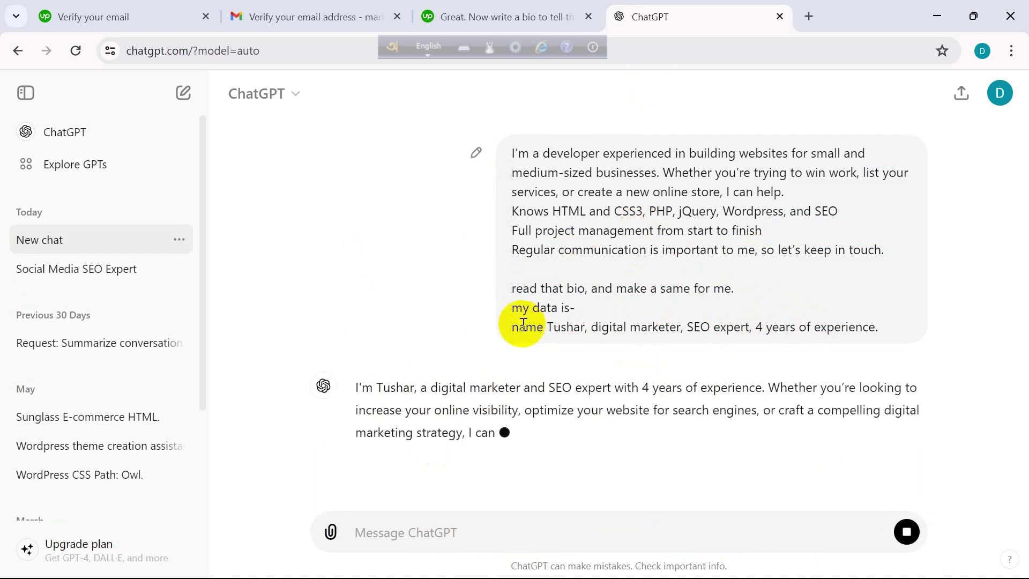
left_click_drag(647, 211, 560, 183)
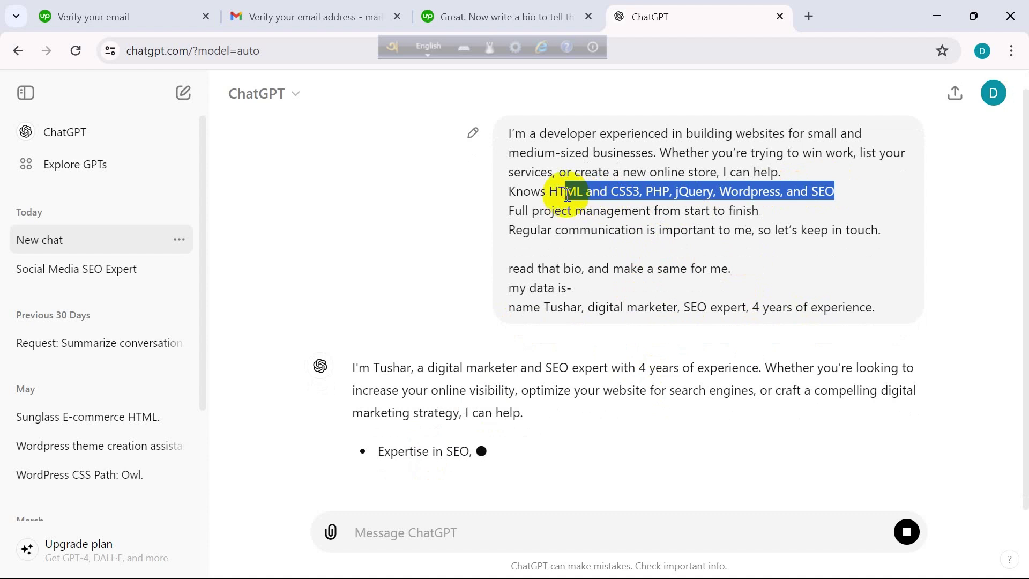
left_click(647, 197)
left_click_drag(608, 193, 841, 183)
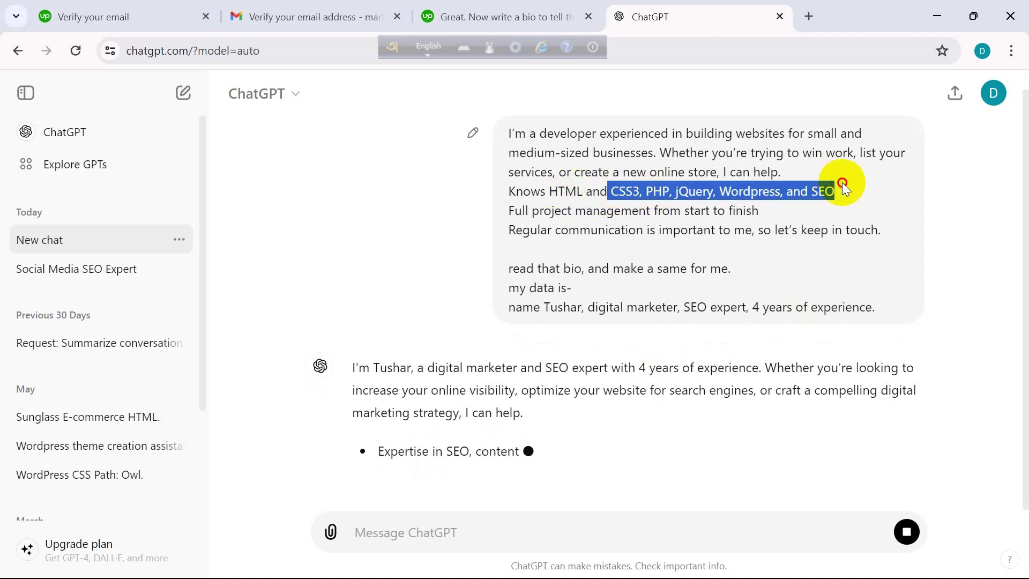
left_click(841, 184)
double_click(697, 309)
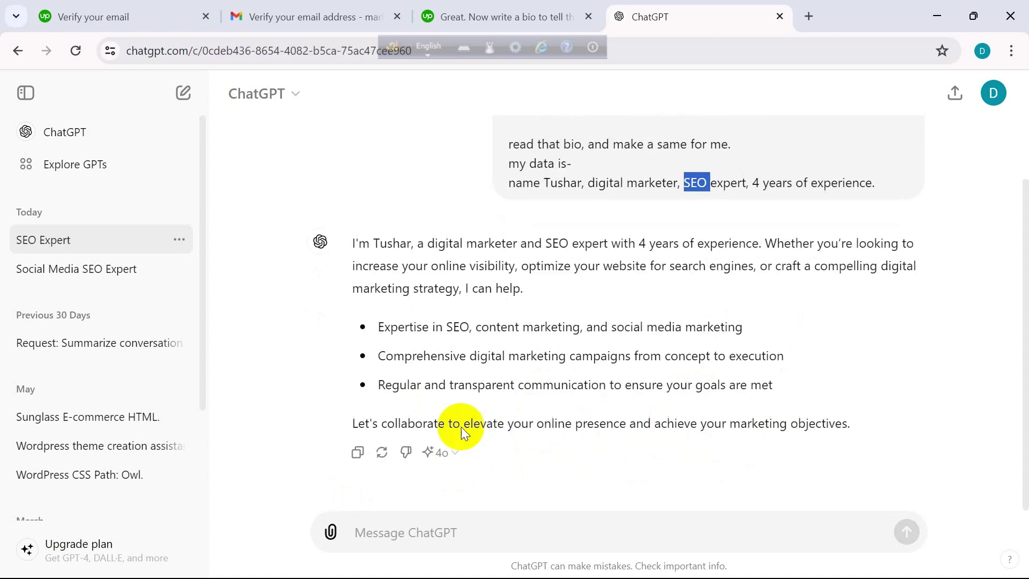
left_click(357, 455)
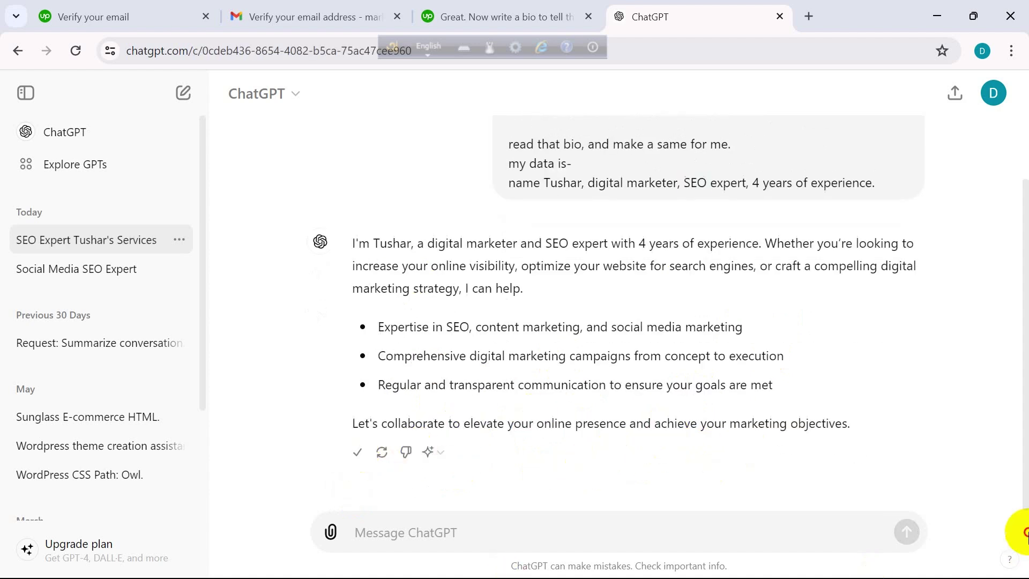
- Paste the bio into New Text Document.txt, copy all its text, and return to the browser
left_click(1027, 576)
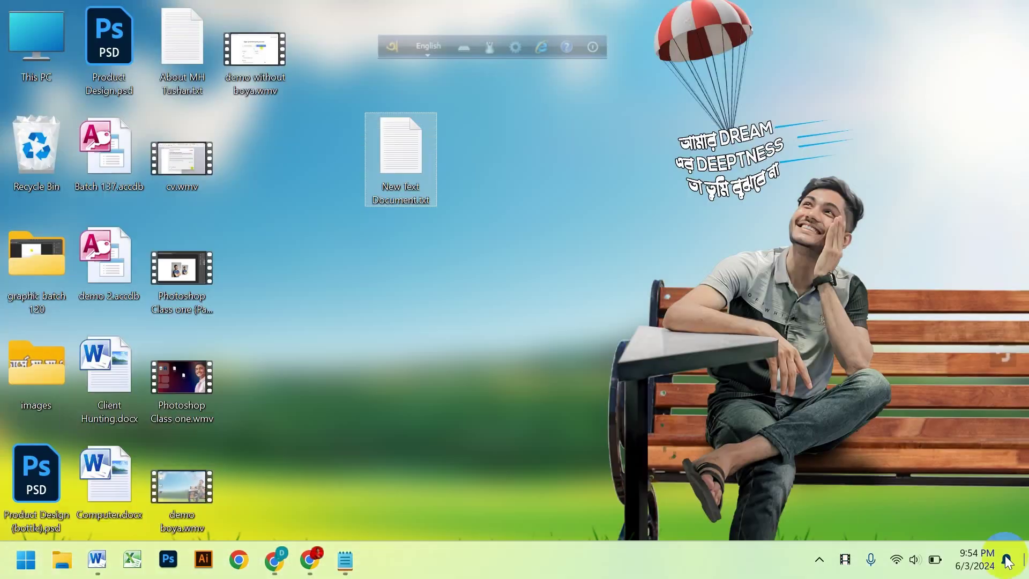
double_click(394, 144)
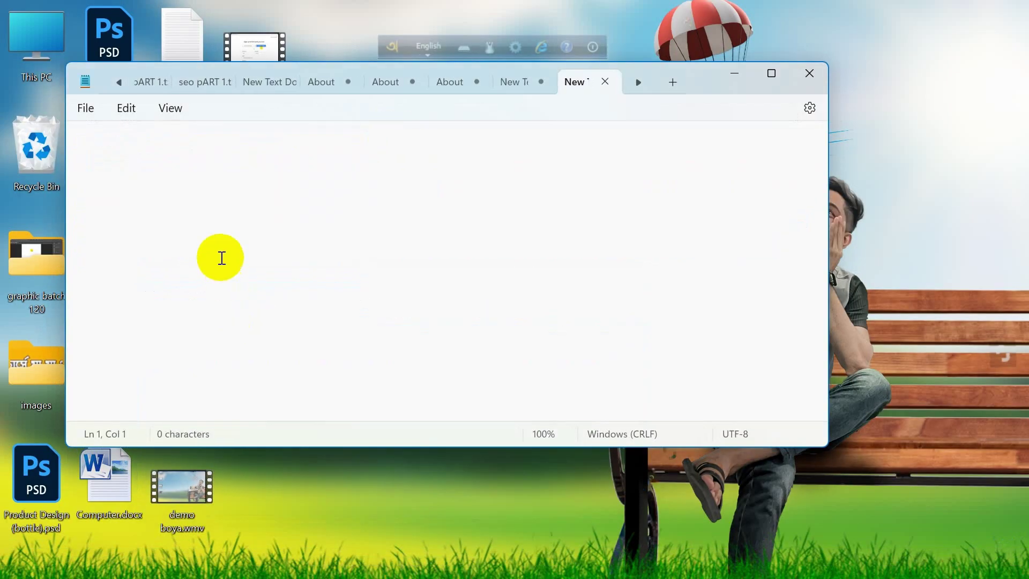
key("ctrl+v")
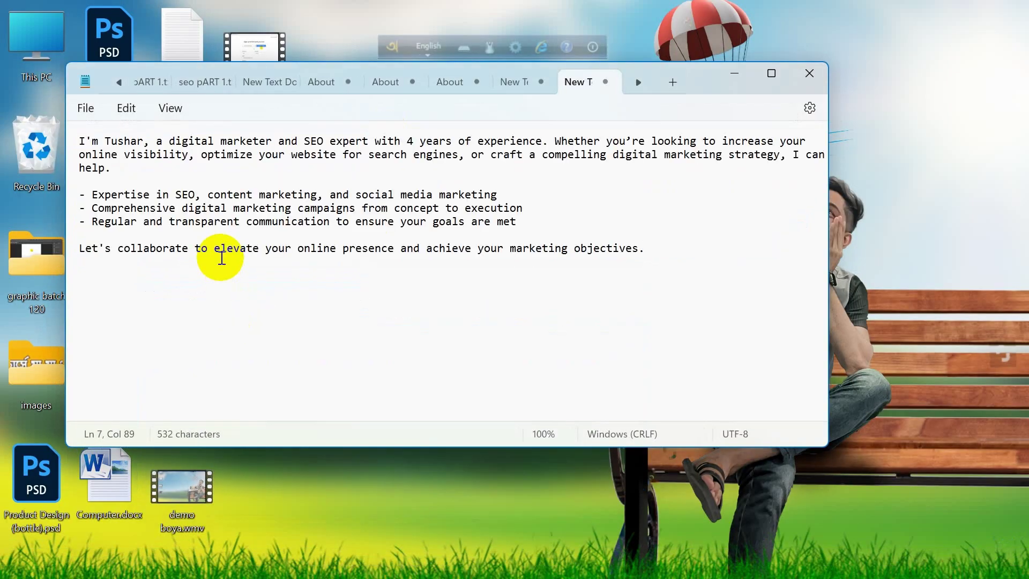
key("ctrl+a")
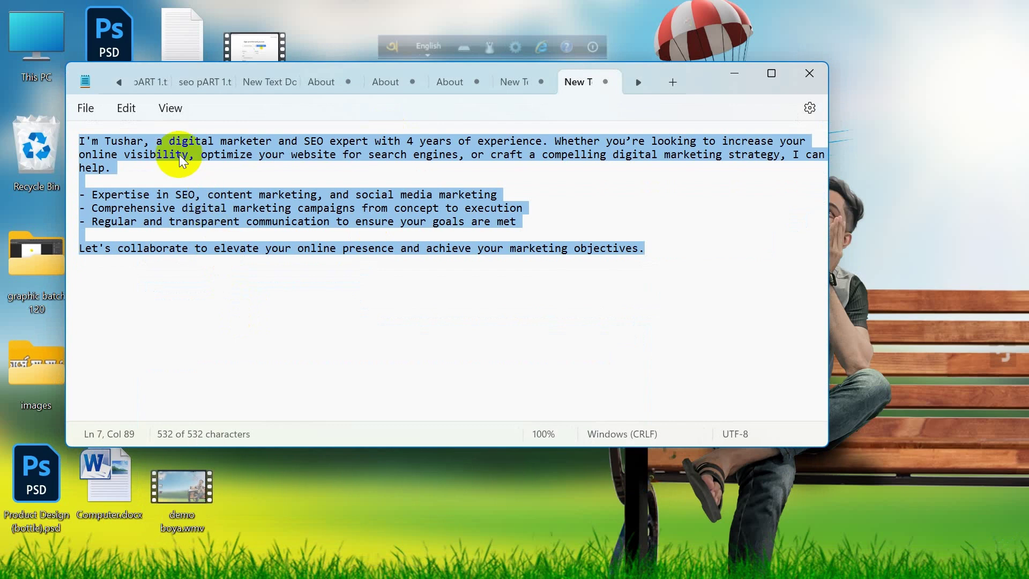
right_click(185, 161)
left_click(257, 241)
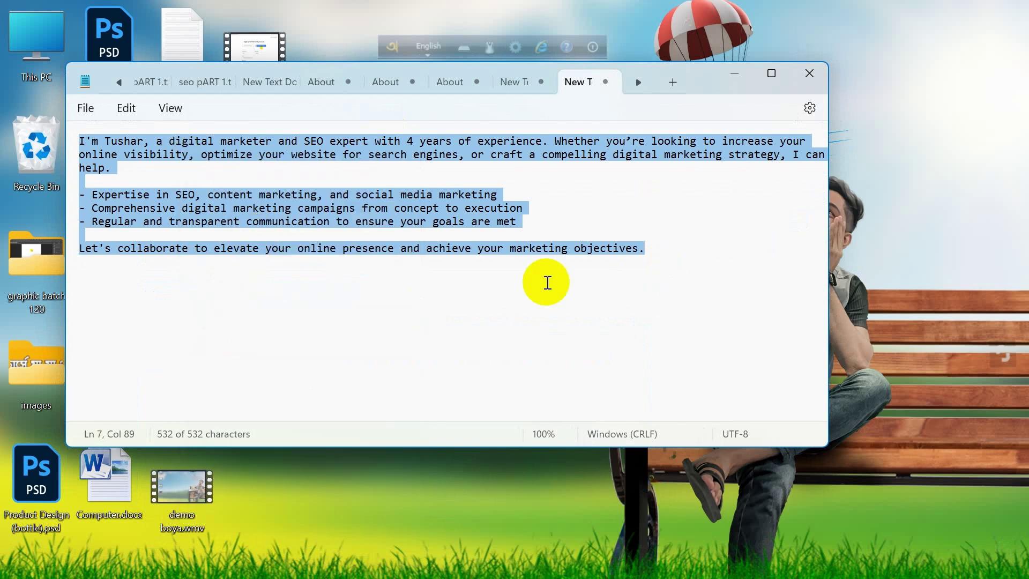
left_click(672, 268)
left_click_drag(673, 268, 58, 107)
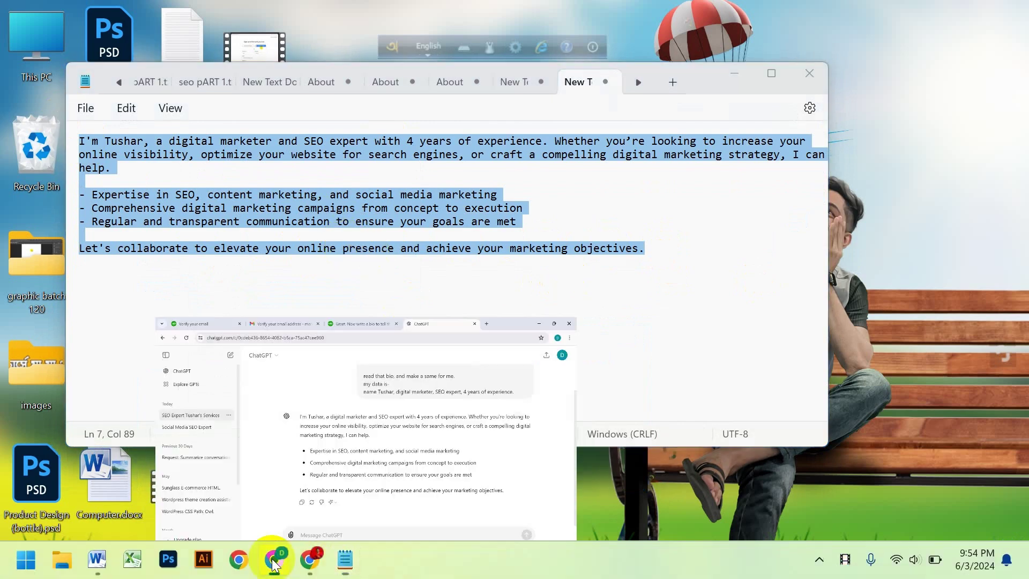
left_click(273, 563)
- Paste the generated bio into Upwork's empty bio box
left_click(484, 17)
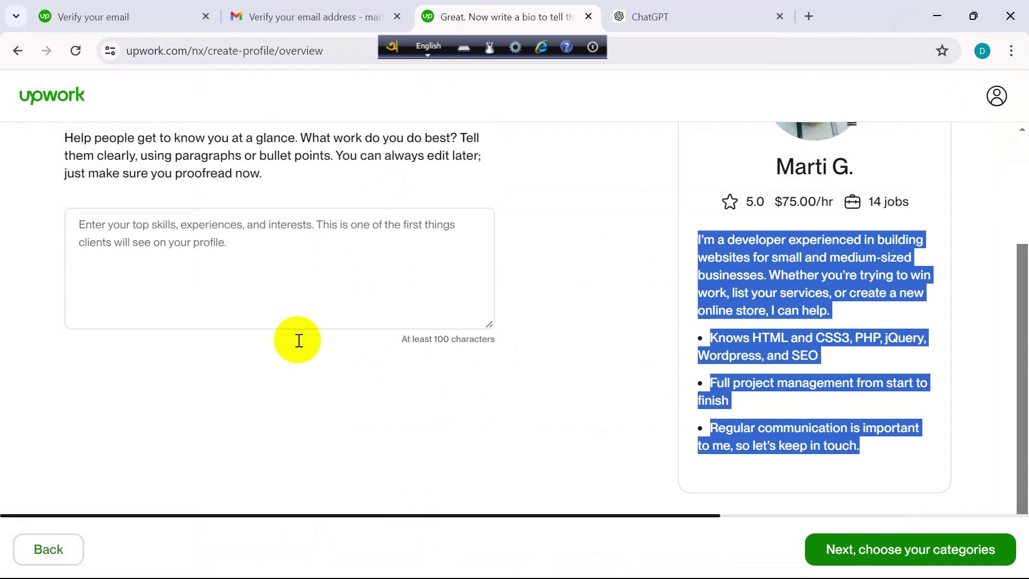
left_click(285, 253)
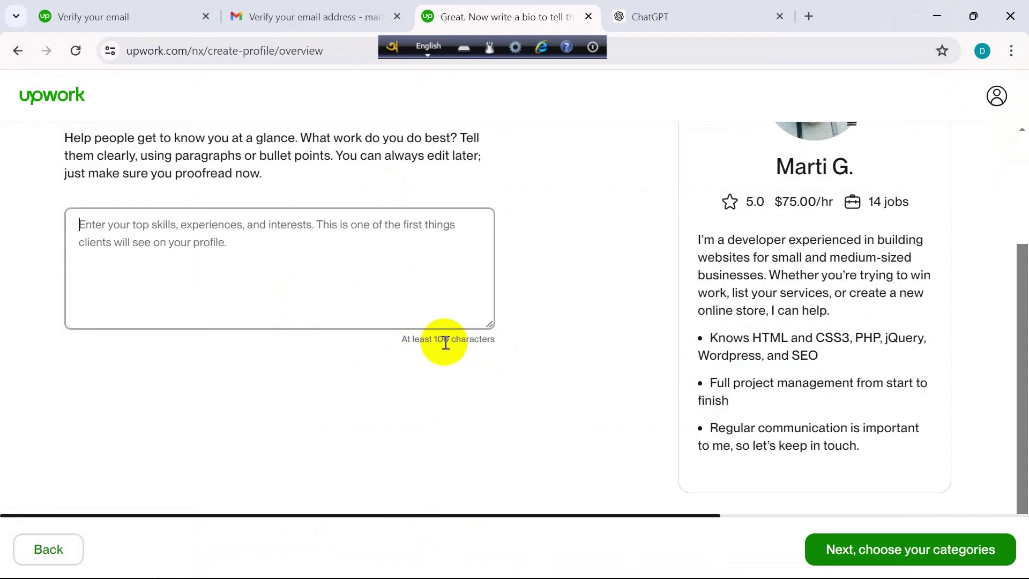
key("ctrl+v")
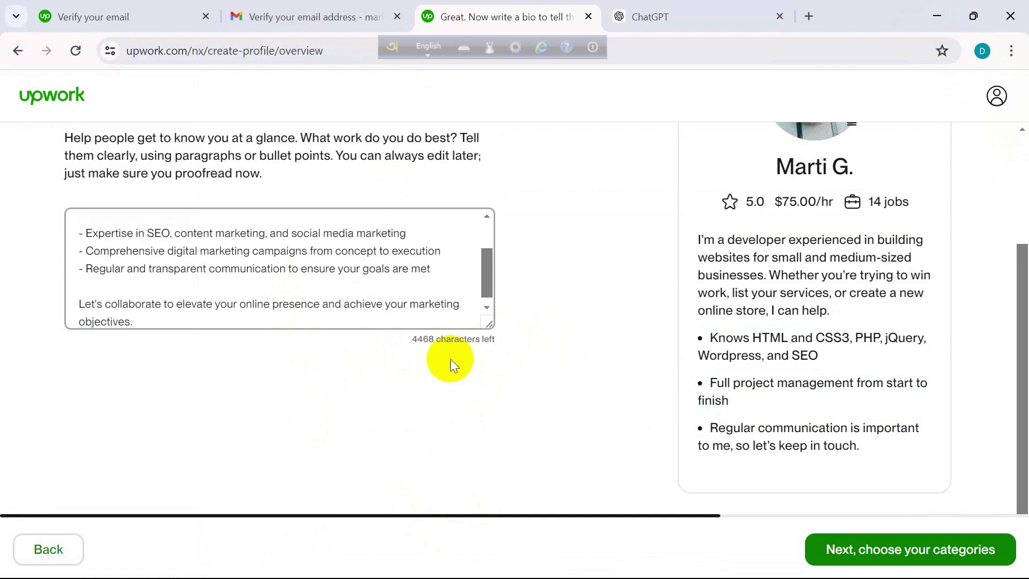
left_click(400, 287)
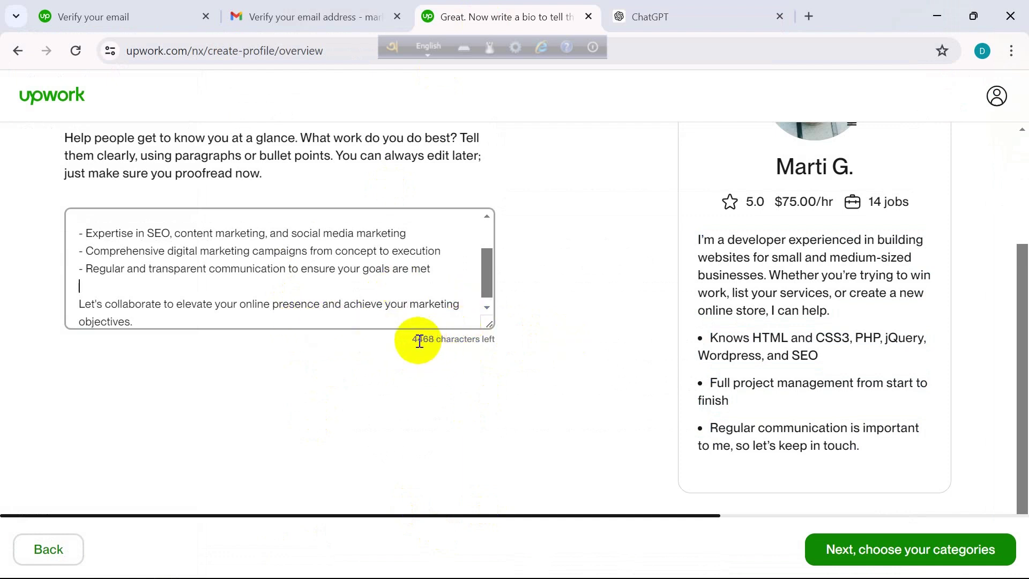
- Check the bio and its 4468 remaining characters, then continue to the services step
scroll(406, 359, "up", 3)
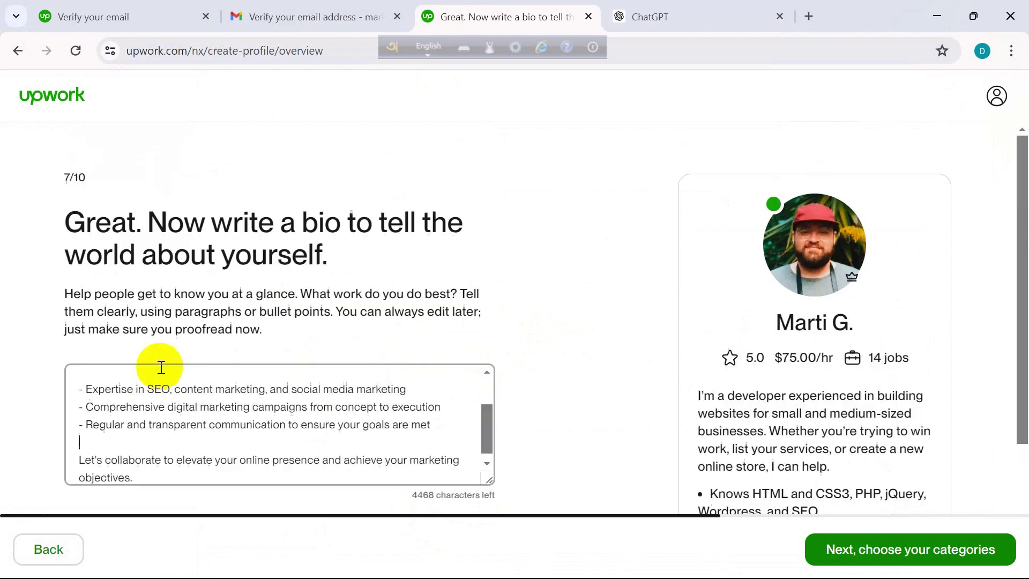
scroll(199, 426, "up", 2)
scroll(226, 448, "down", 5)
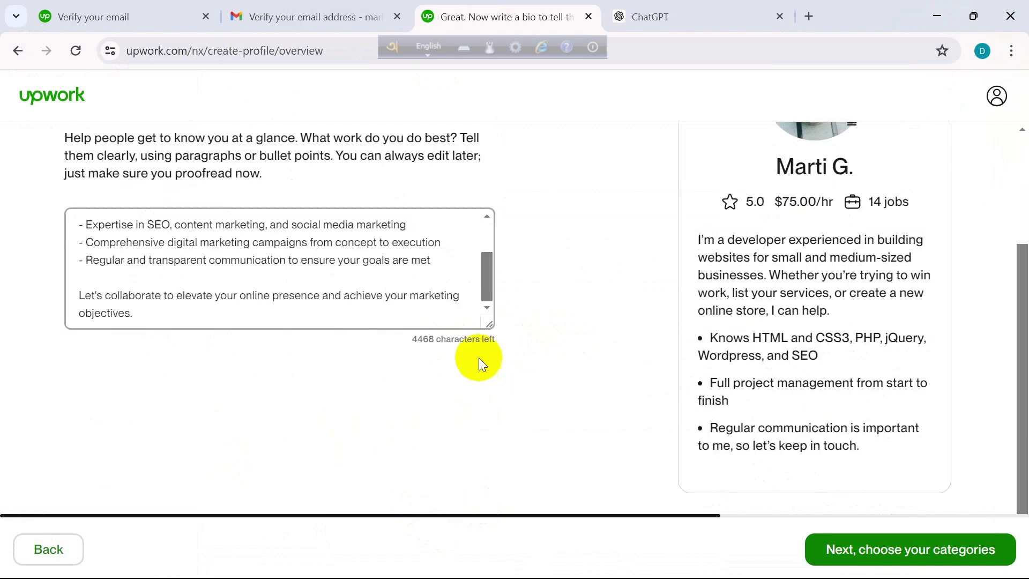
left_click_drag(414, 343, 428, 341)
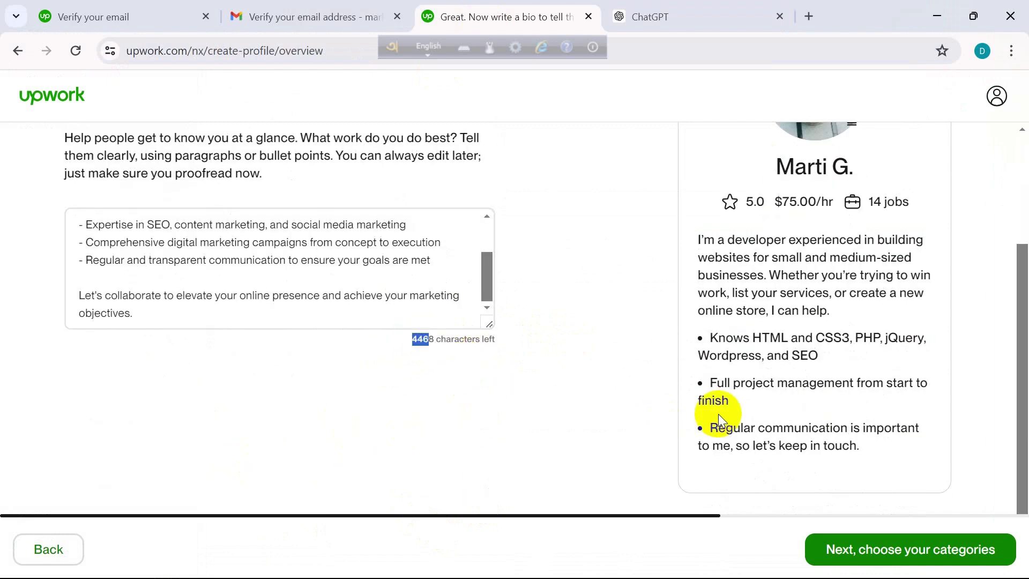
scroll(404, 442, "up", 3)
scroll(317, 418, "up", 3)
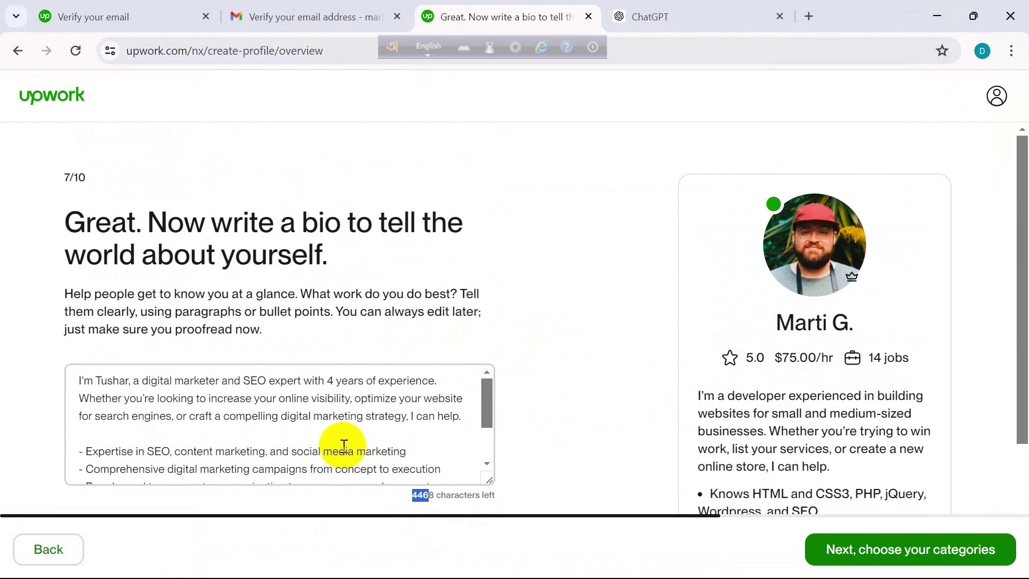
scroll(340, 444, "down", 3)
scroll(497, 427, "down", 3)
scroll(363, 409, "up", 3)
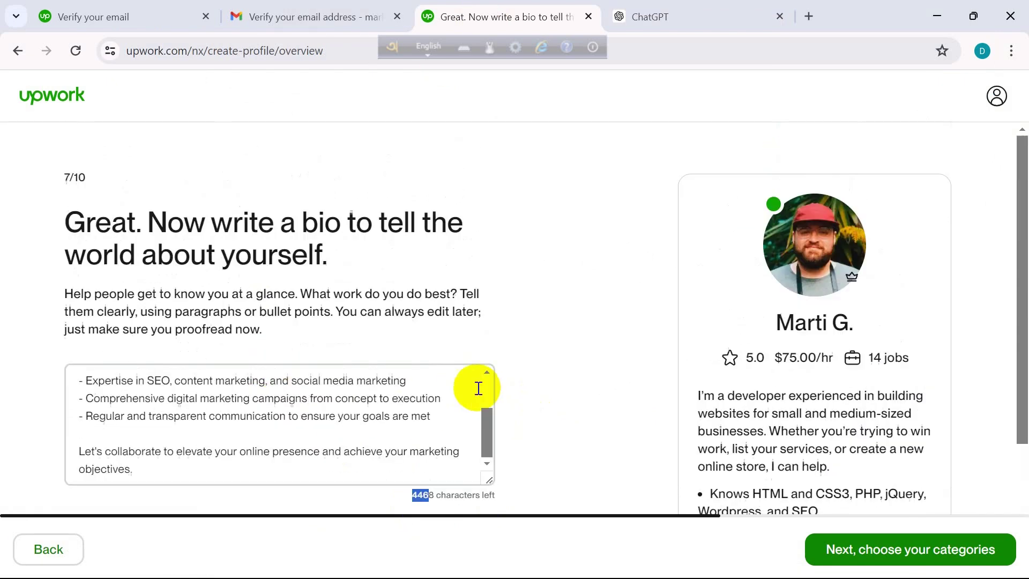
scroll(397, 434, "up", 3)
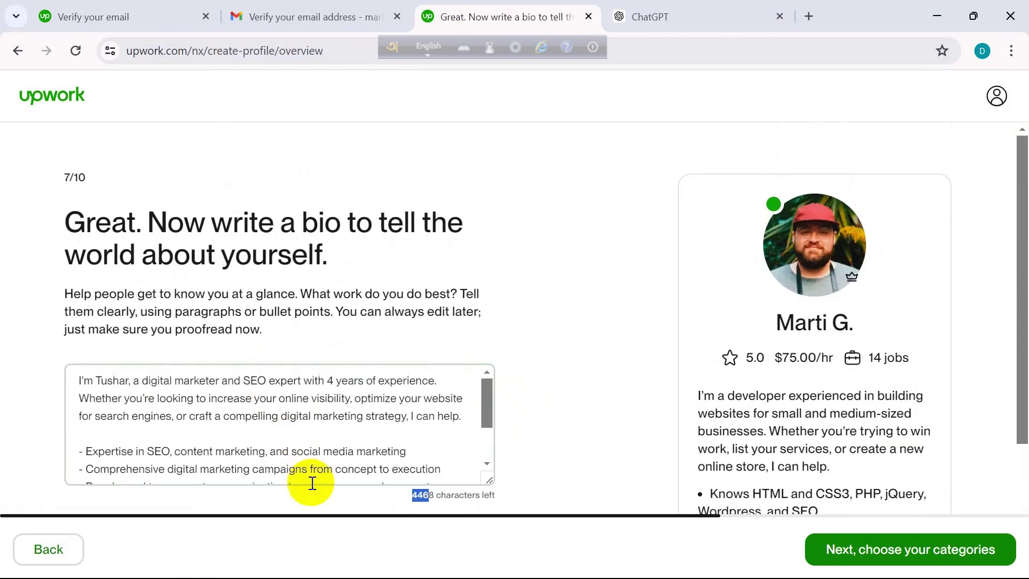
left_click(941, 554)
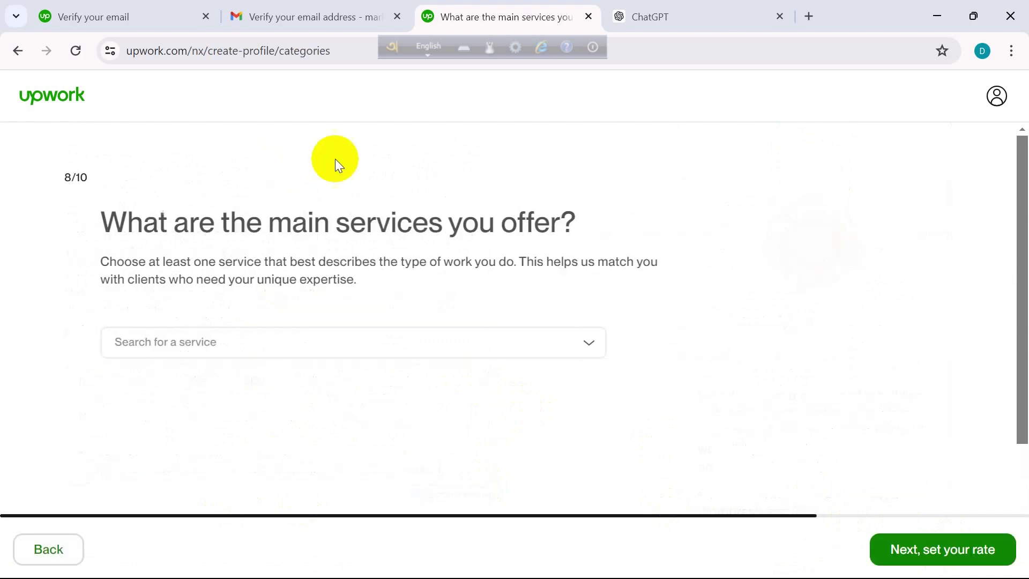
- Pick Digital Marketing under Sales & Marketing as the service offered
left_click(288, 344)
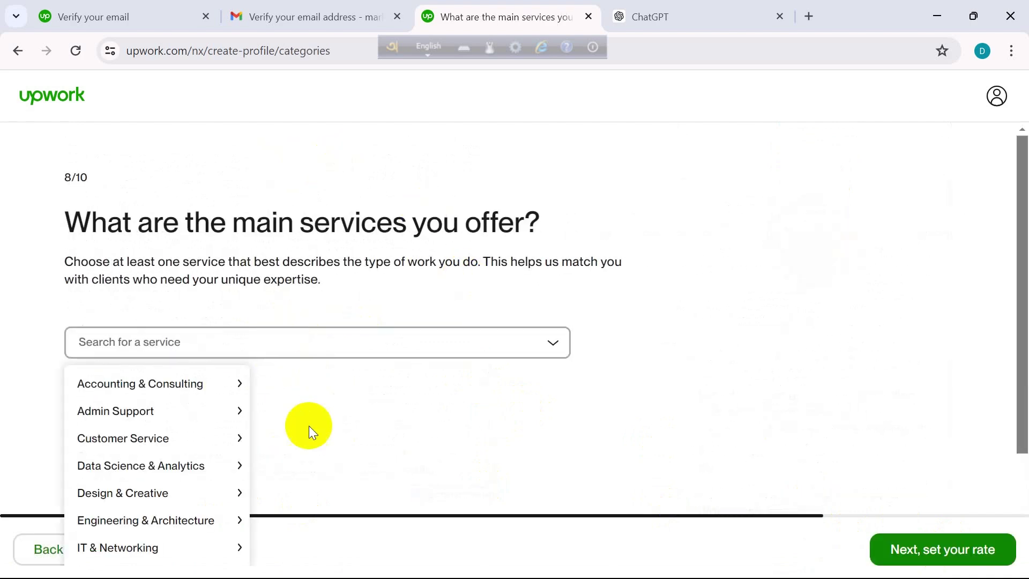
mouse_move(171, 491)
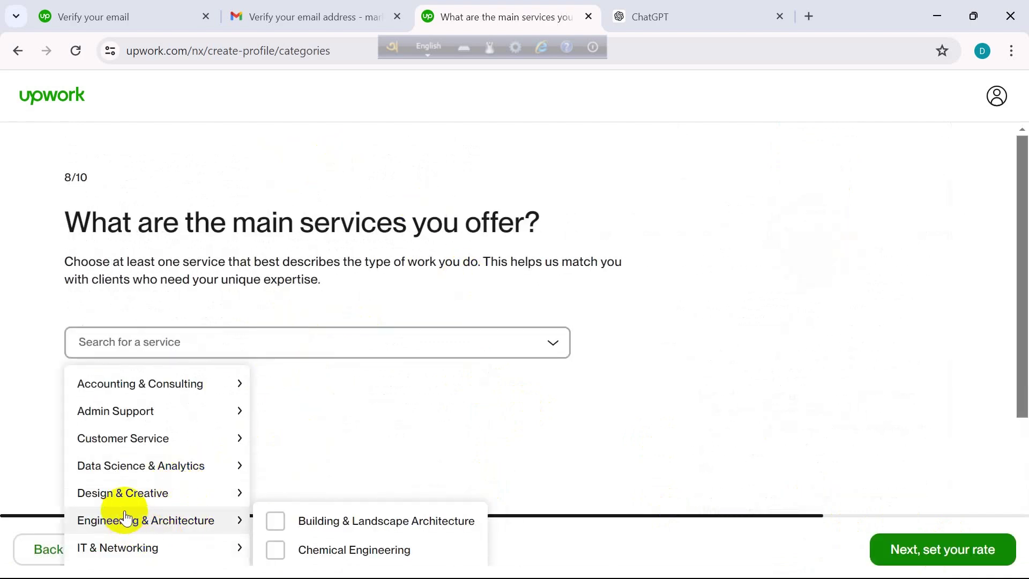
mouse_move(169, 436)
scroll(170, 428, "down", 3)
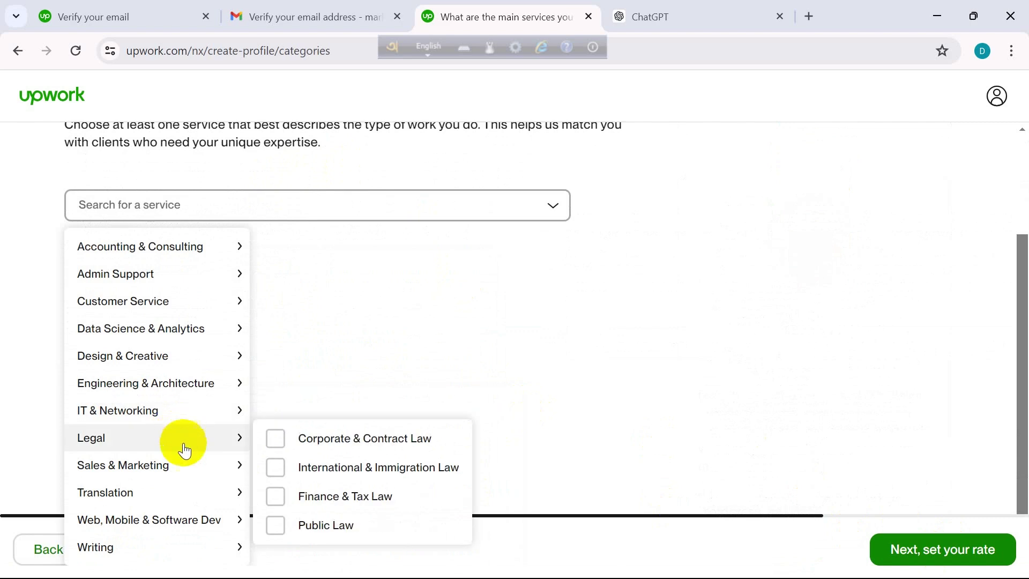
mouse_move(197, 474)
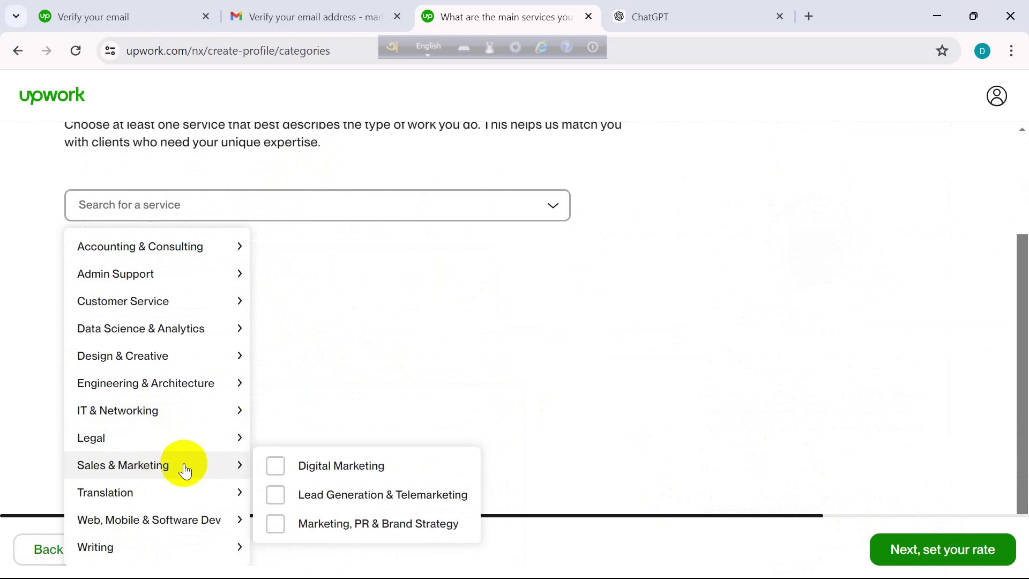
left_click(276, 474)
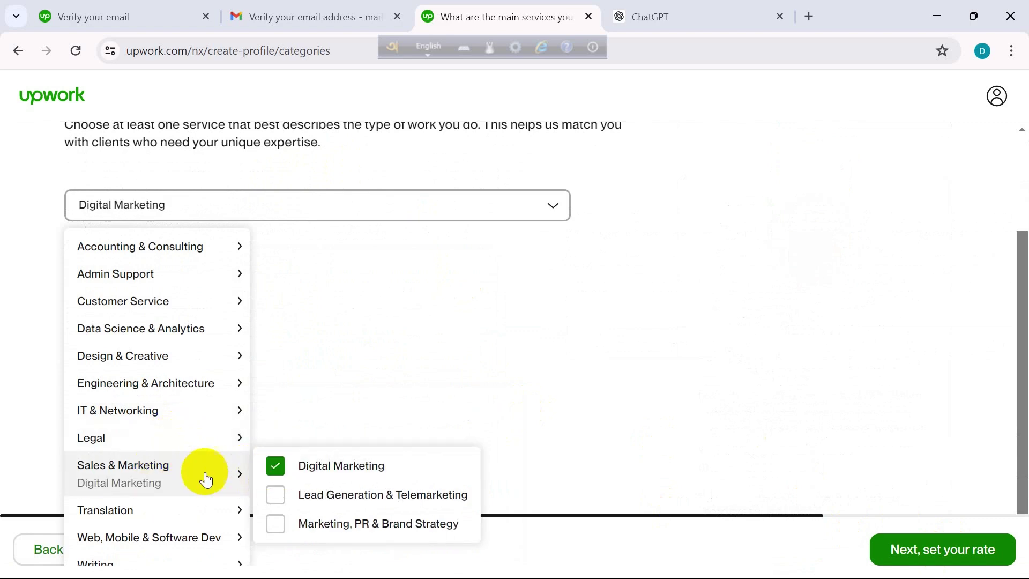
left_click(976, 557)
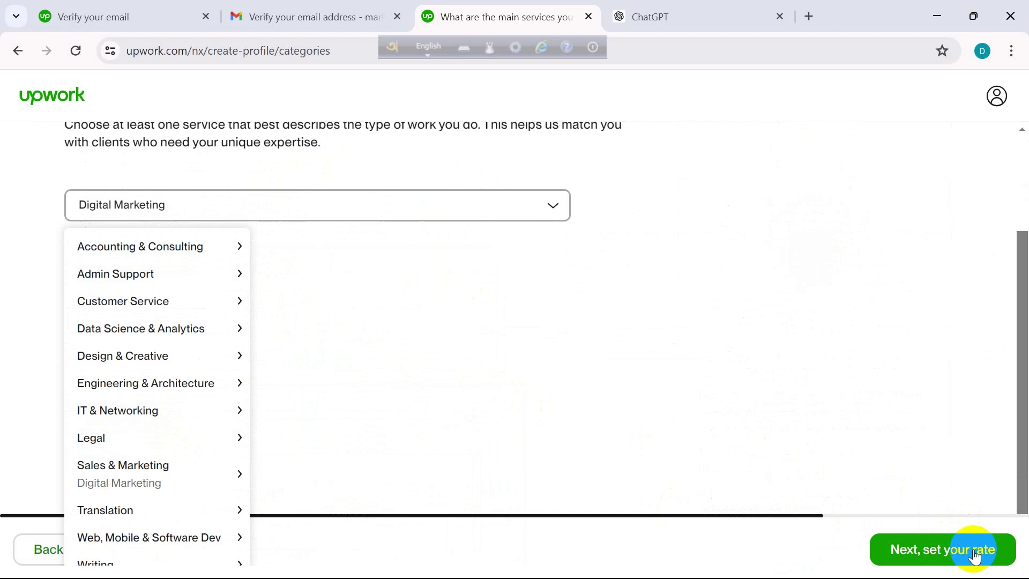
left_click(431, 397)
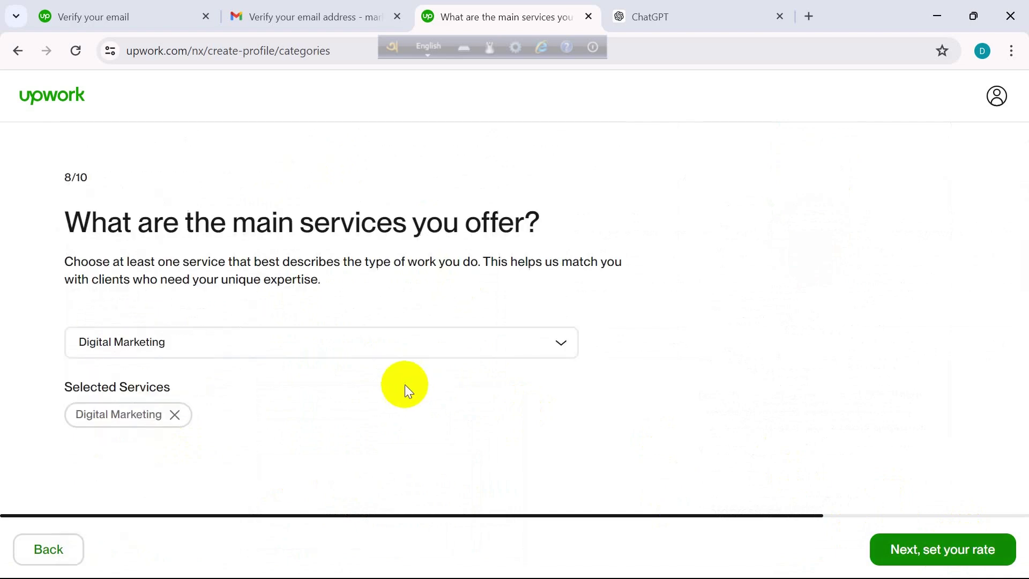
left_click(340, 344)
left_click(906, 542)
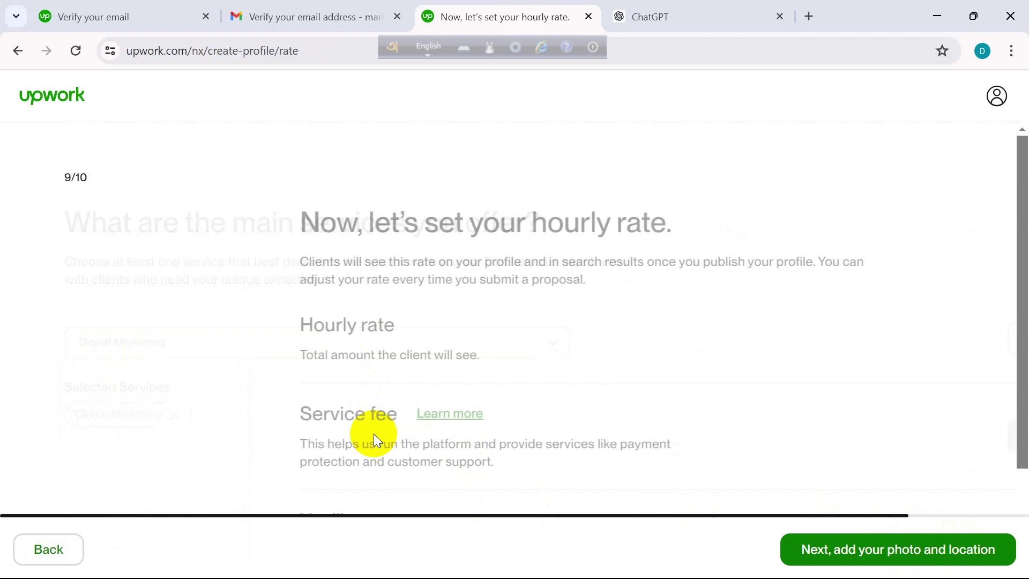
- Enter an hourly rate of $10.00, leaving $9.00 after fees
scroll(353, 320, "down", 2)
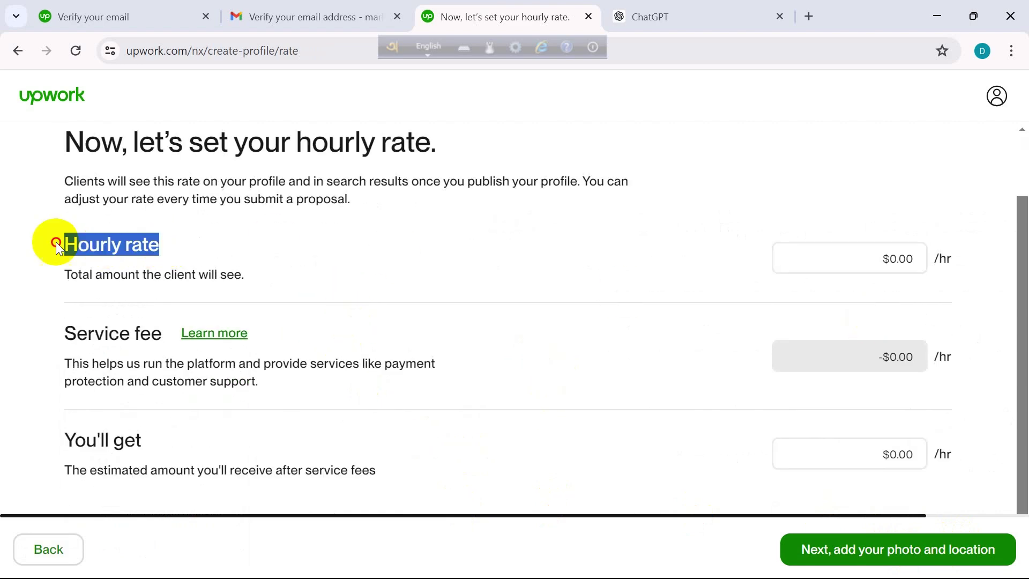
left_click(294, 252)
left_click_drag(175, 239, 37, 248)
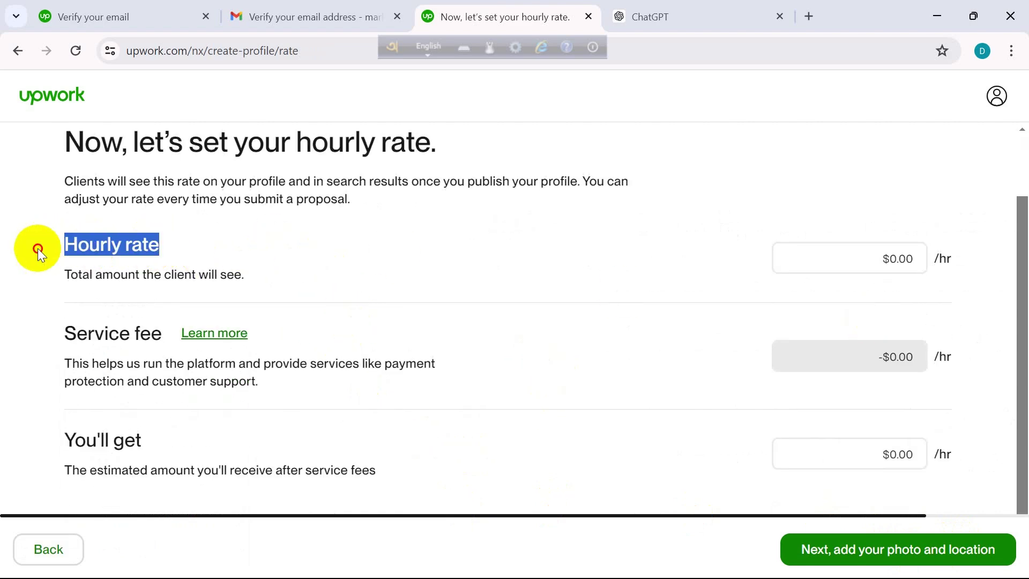
left_click(168, 255)
left_click(808, 261)
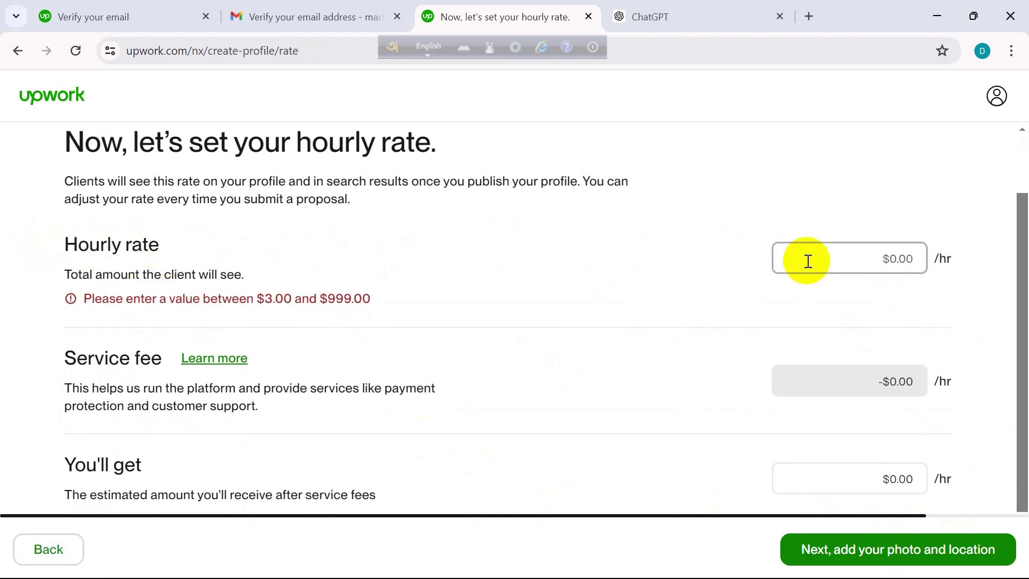
type("10")
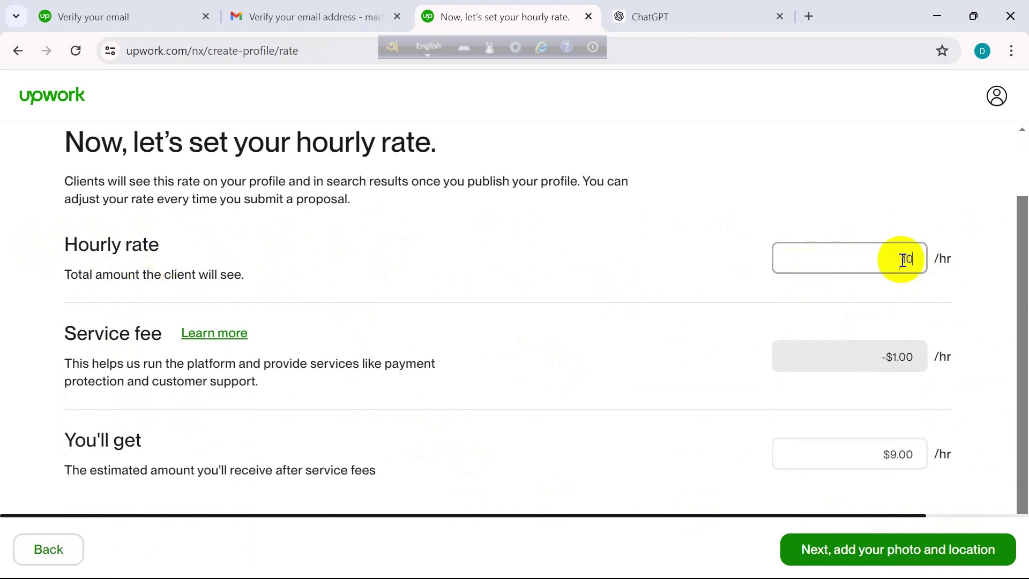
left_click(868, 255)
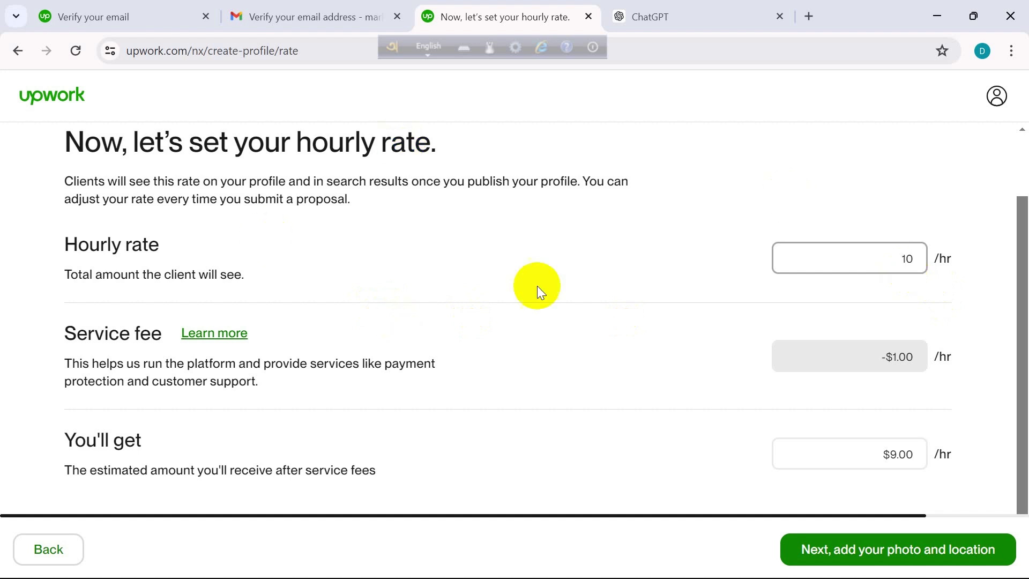
left_click(891, 258)
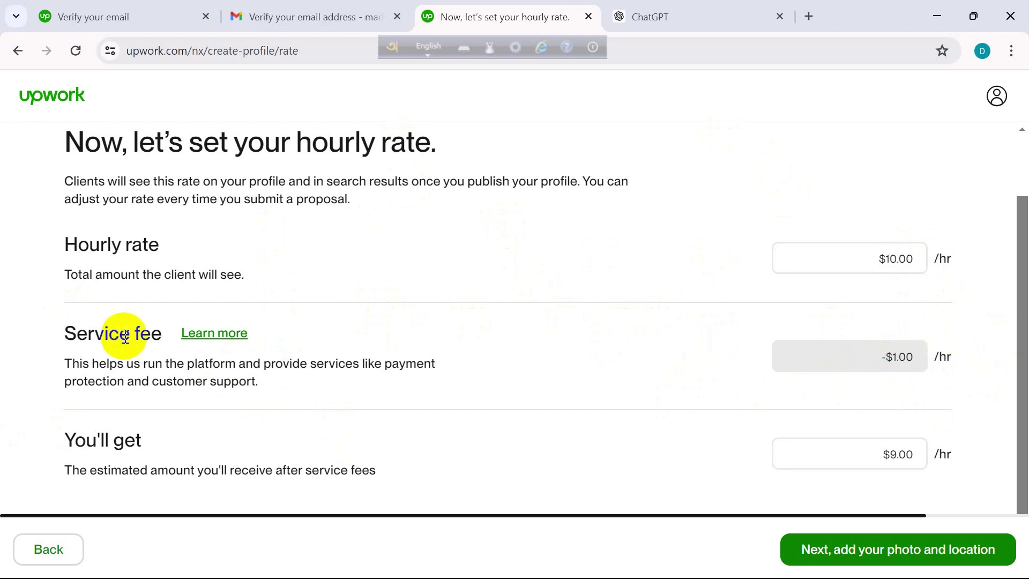
- Continue to the photo and location page
scroll(911, 423, "down", 1)
left_click(910, 557)
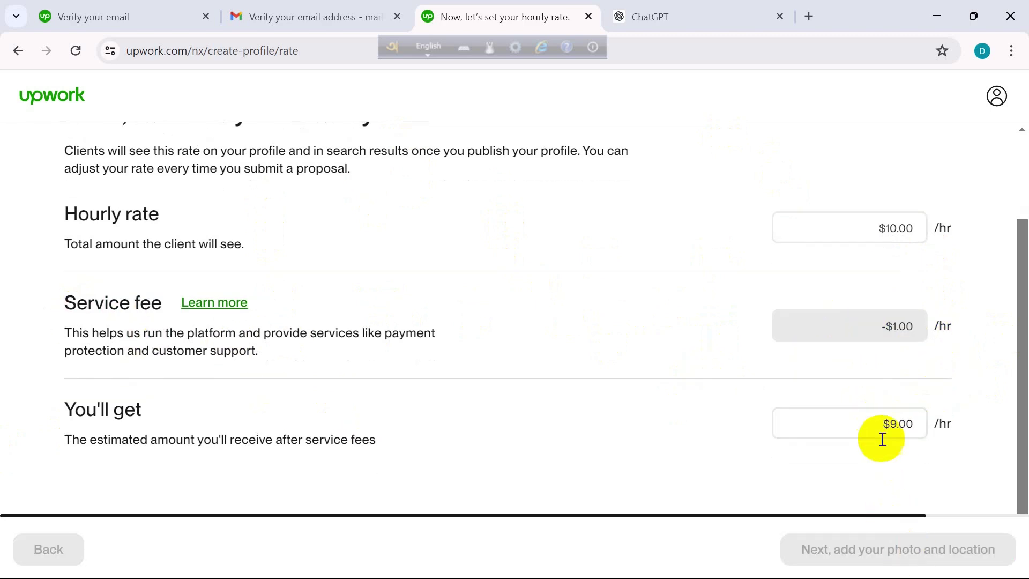
scroll(658, 335, "down", 2)
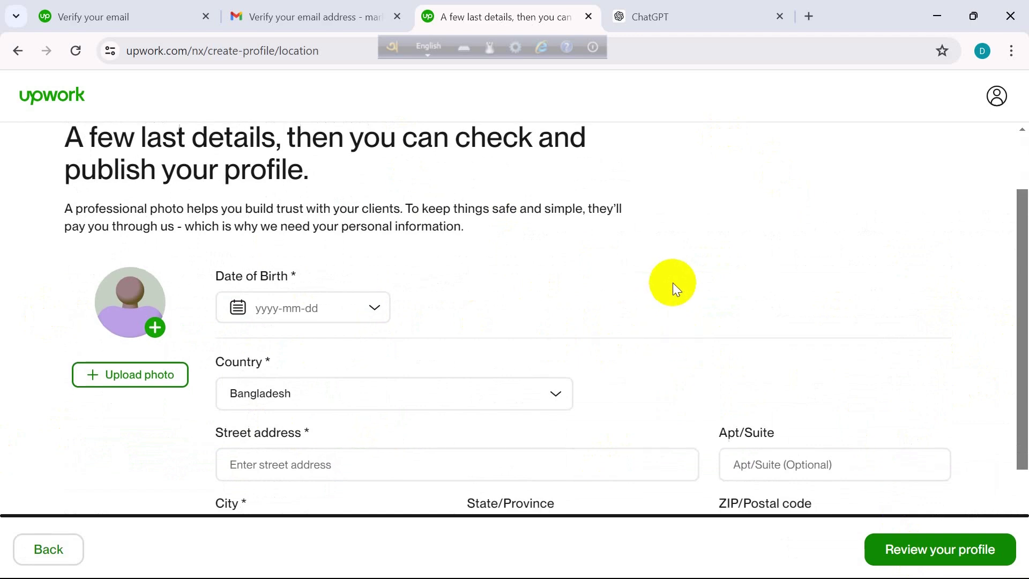
scroll(536, 268, "down", 3)
- Start adding a profile photo and browse the Pictures and Downloads folders for an image
left_click(154, 198)
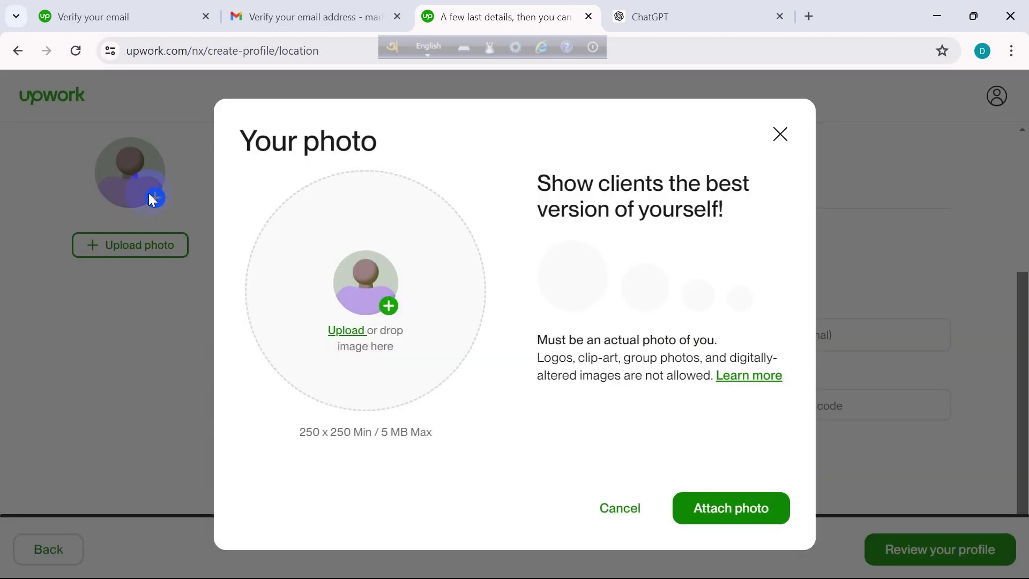
left_click(393, 310)
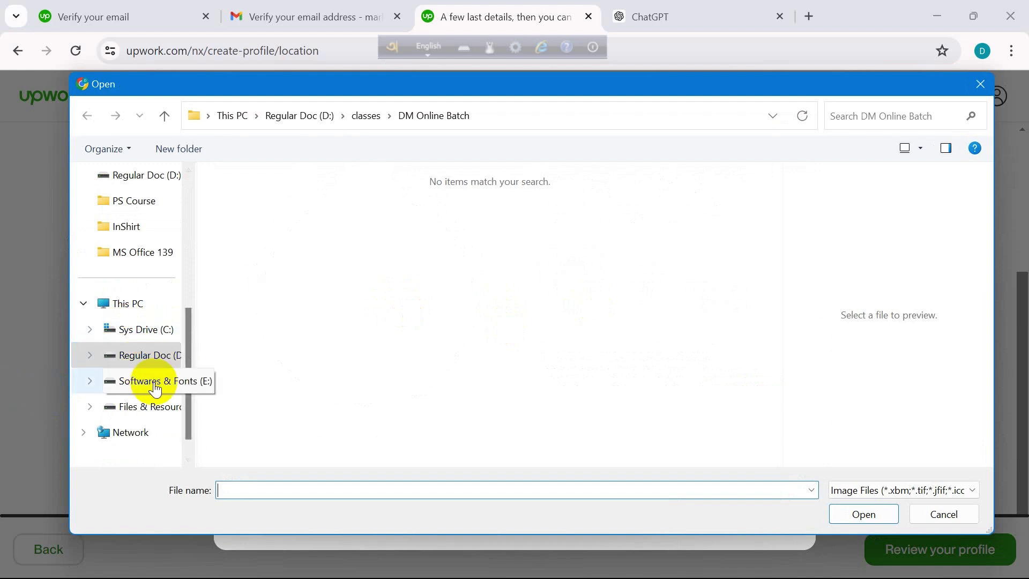
scroll(139, 375, "up", 3)
left_click(150, 293)
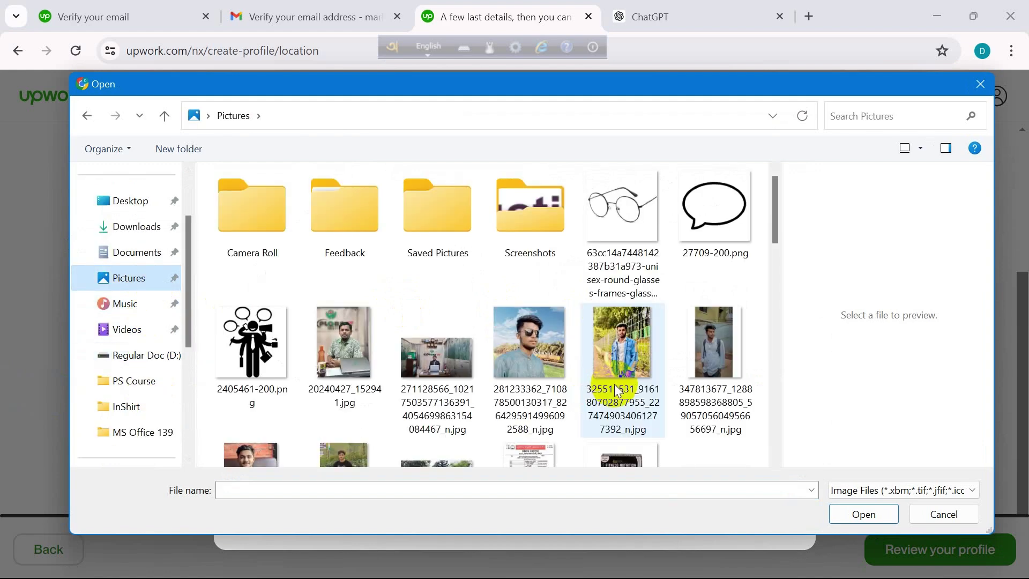
scroll(615, 383, "down", 5)
scroll(616, 381, "down", 10)
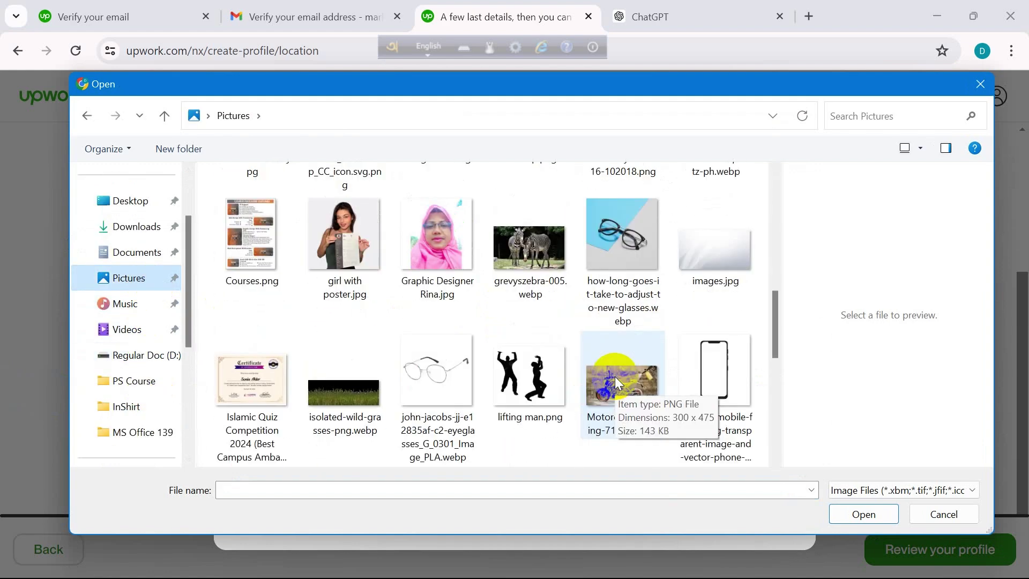
scroll(349, 334, "up", 10)
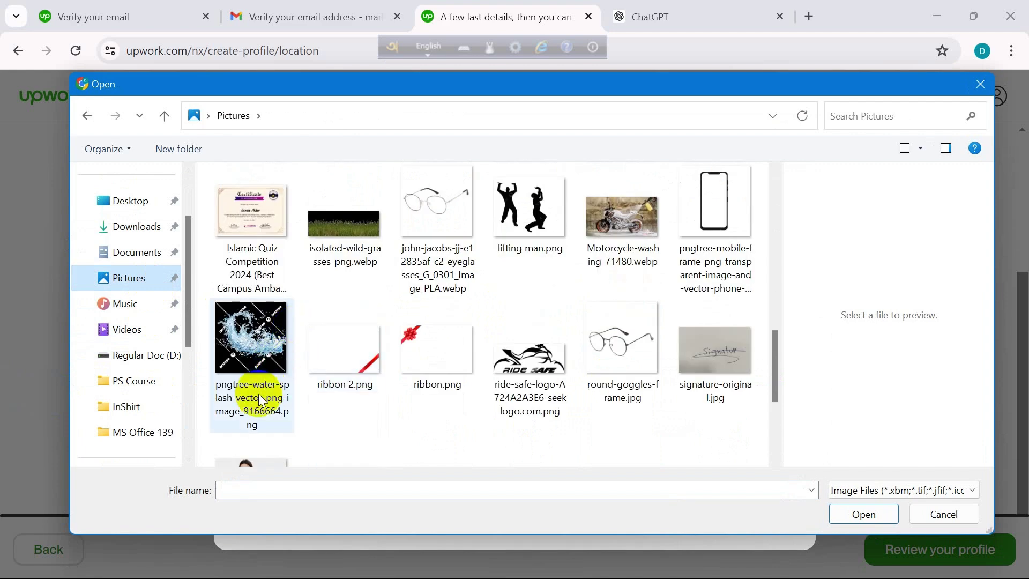
scroll(529, 362, "up", 1)
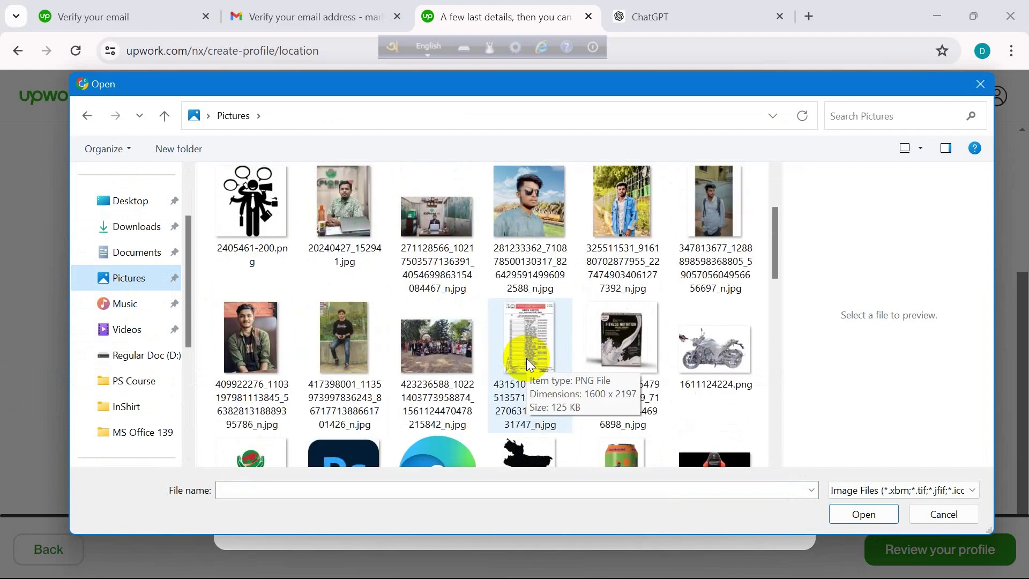
scroll(562, 332, "up", 1)
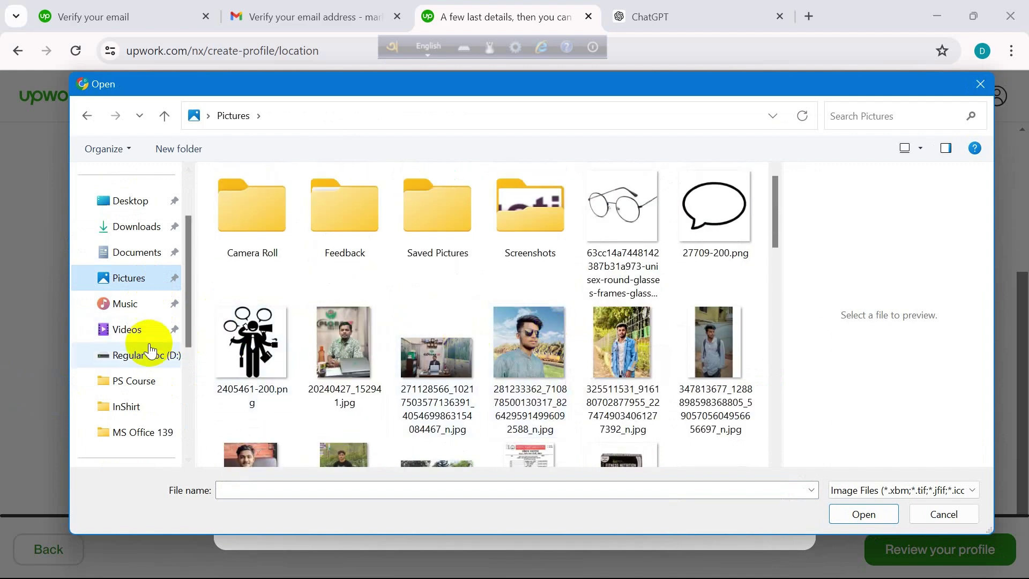
left_click(135, 226)
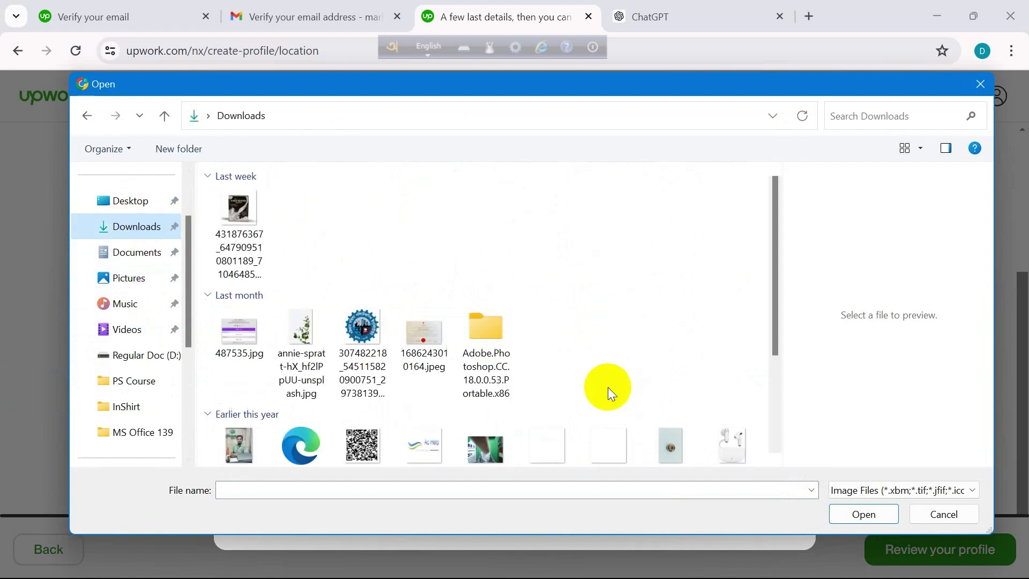
scroll(574, 378, "down", 10)
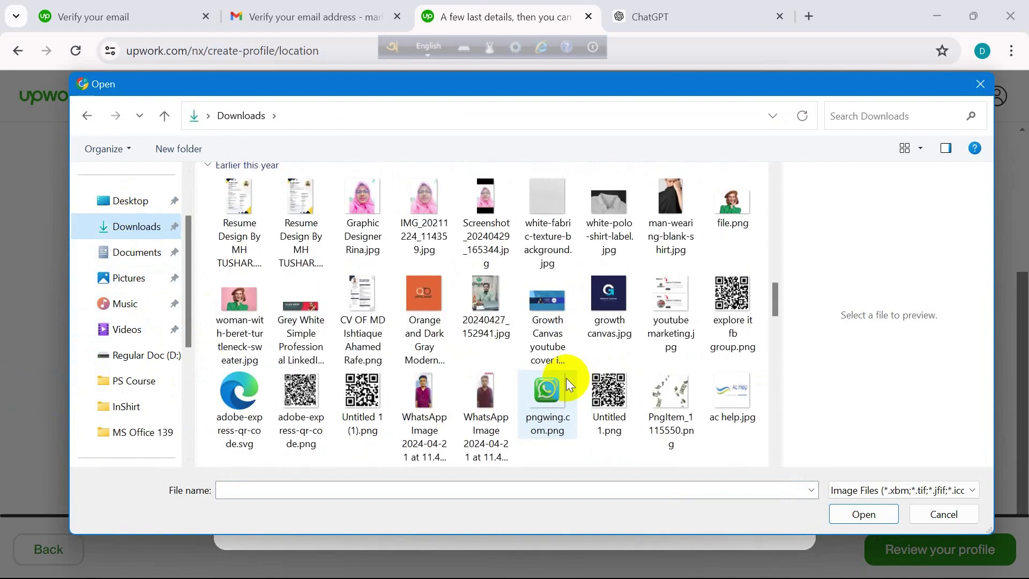
scroll(566, 378, "up", 8)
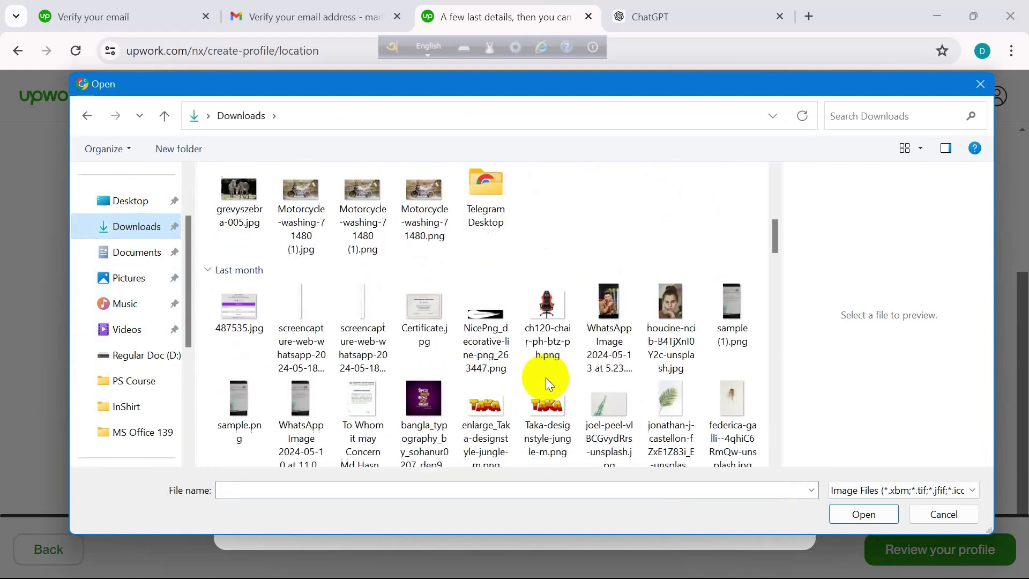
scroll(542, 383, "up", 5)
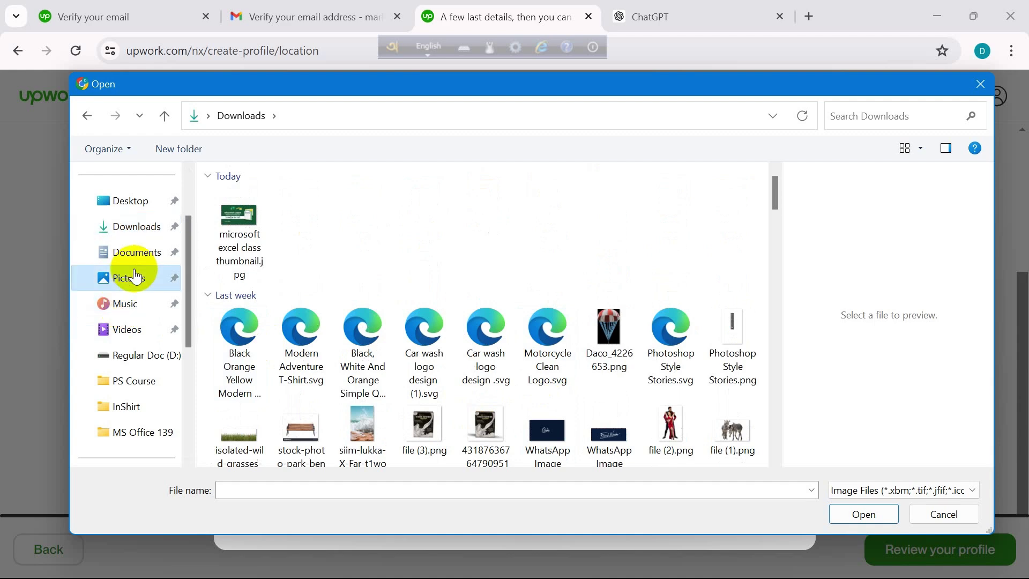
left_click(134, 278)
scroll(732, 356, "down", 5)
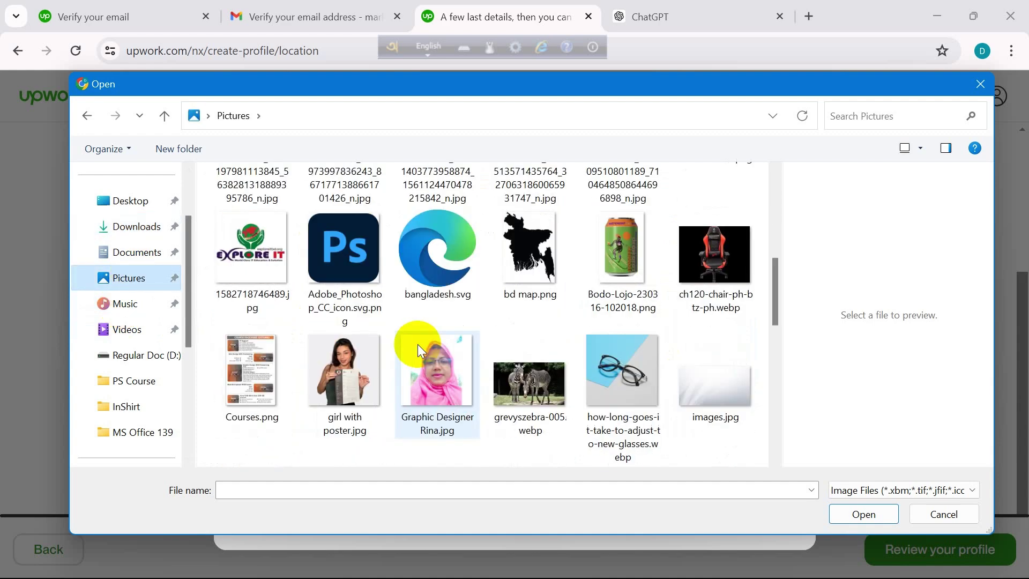
scroll(407, 343, "up", 3)
- Upload slider-women-final-1.png, which Upwork rejects with an Unable to upload message
left_click(243, 335)
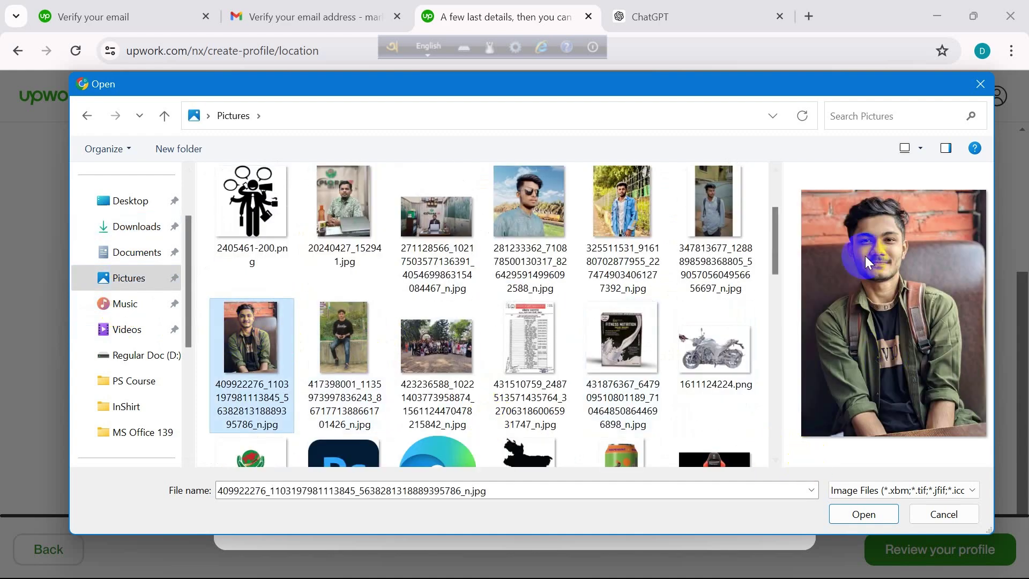
scroll(496, 351, "down", 4)
scroll(390, 388, "down", 6)
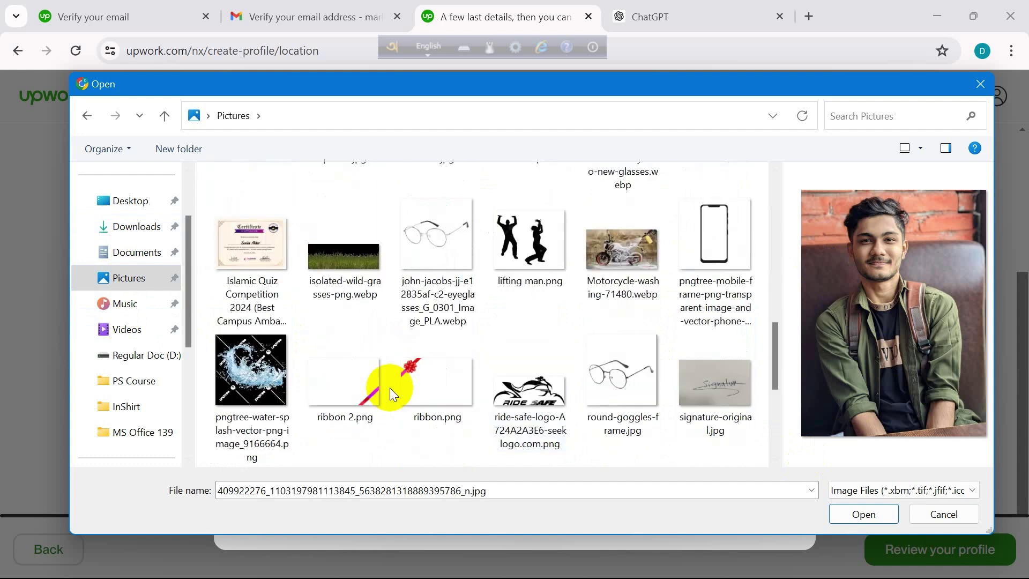
left_click(281, 297)
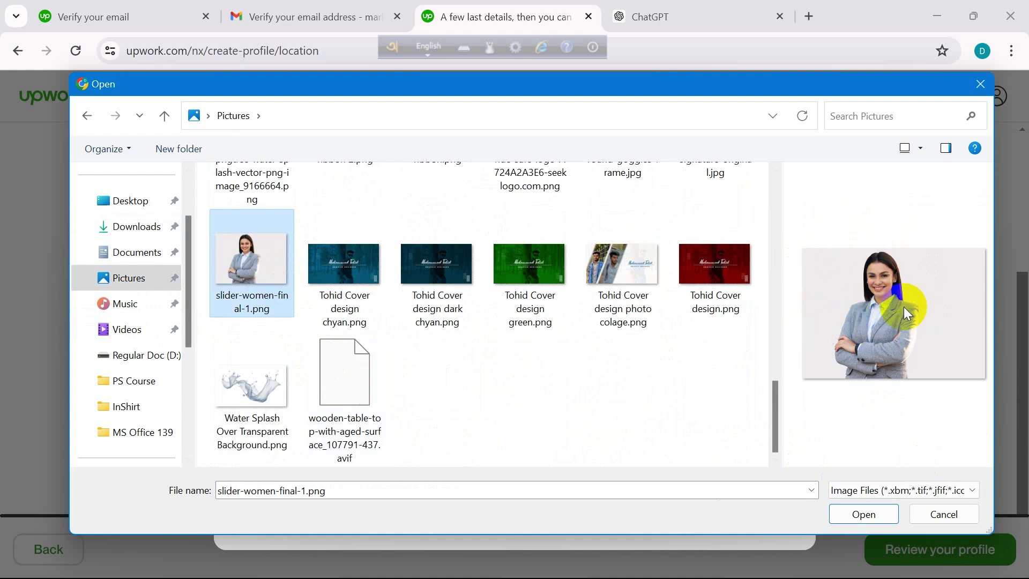
left_click(877, 513)
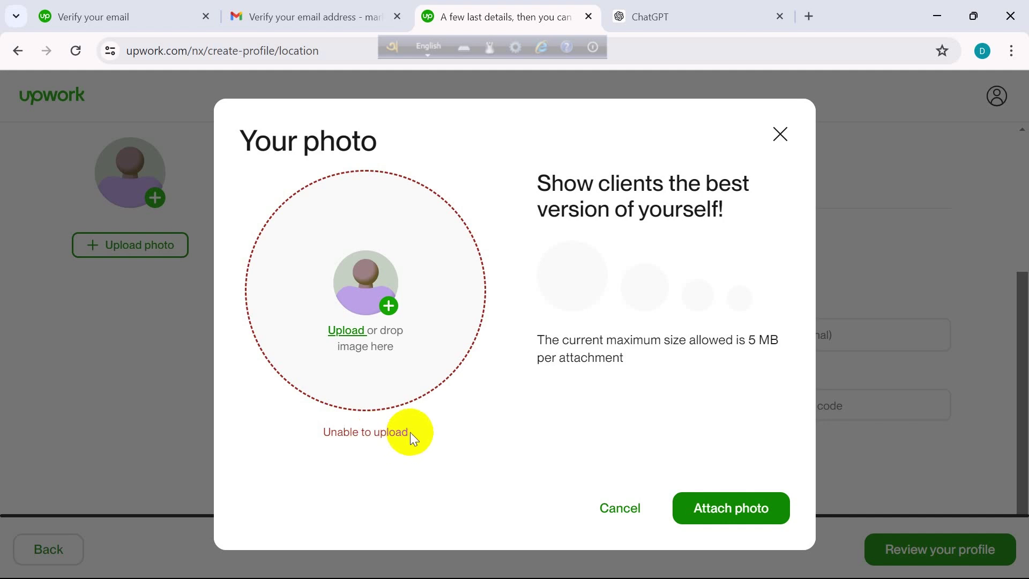
left_click_drag(411, 432, 317, 432)
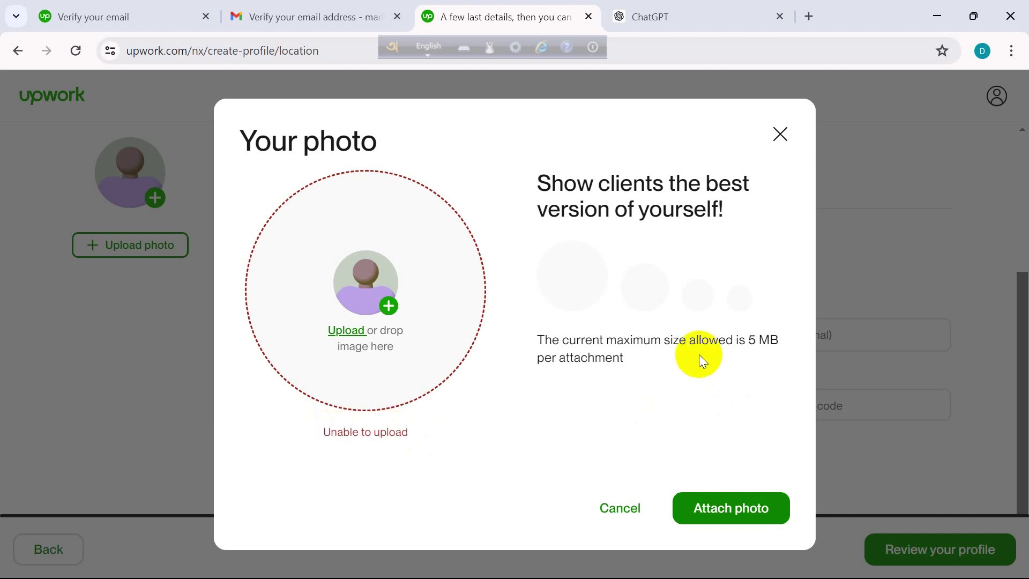
left_click_drag(655, 358, 507, 339)
- Reopen the photo file picker and switch from Pictures to the Downloads folder
left_click(391, 309)
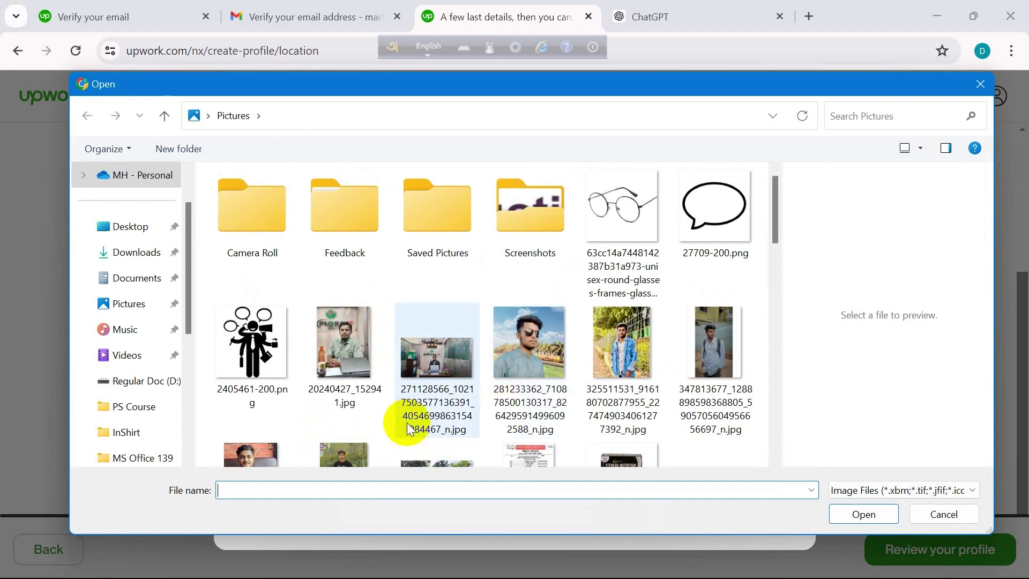
scroll(408, 429, "down", 6)
scroll(378, 375, "up", 6)
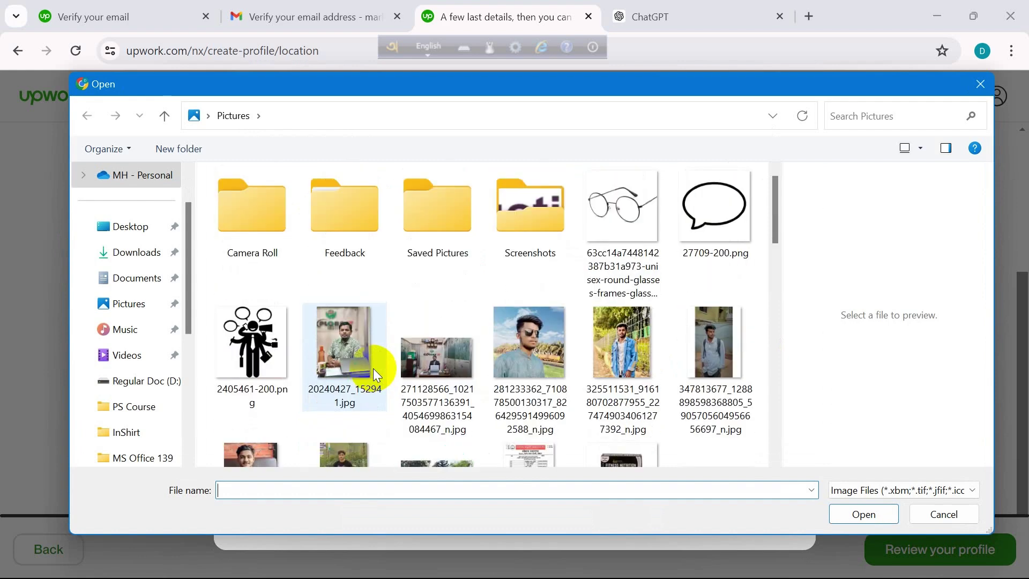
left_click(131, 304)
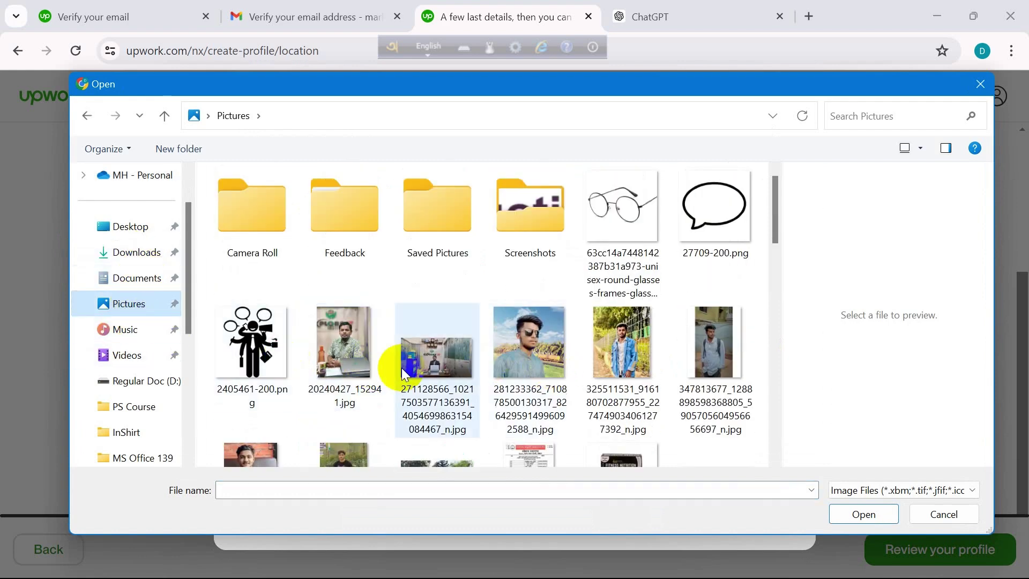
scroll(405, 374, "down", 4)
left_click(137, 252)
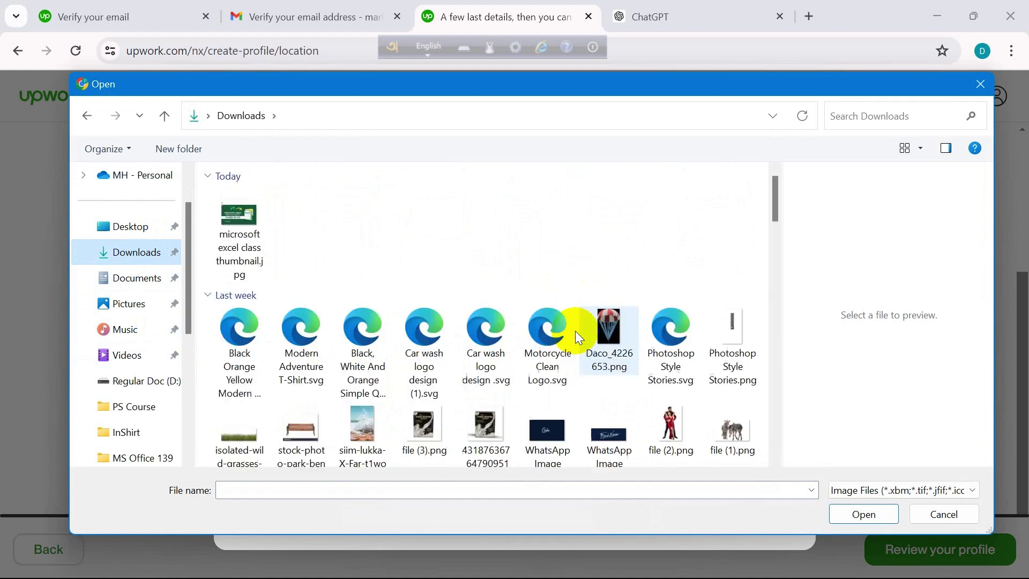
- Select the pexels-italo-melo-881954-2379004.jpg portrait in Downloads
scroll(575, 331, "down", 8)
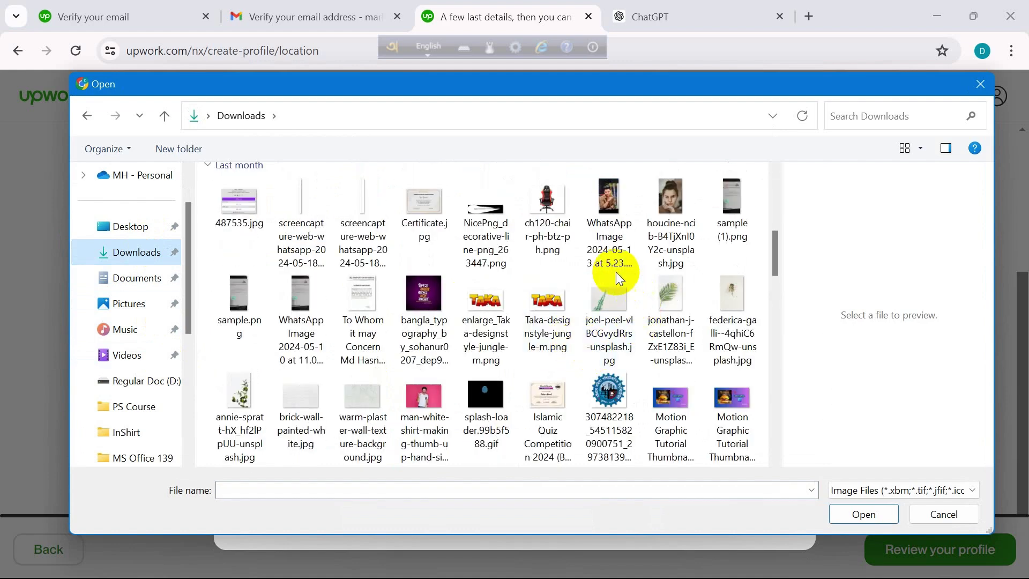
scroll(470, 317, "down", 5)
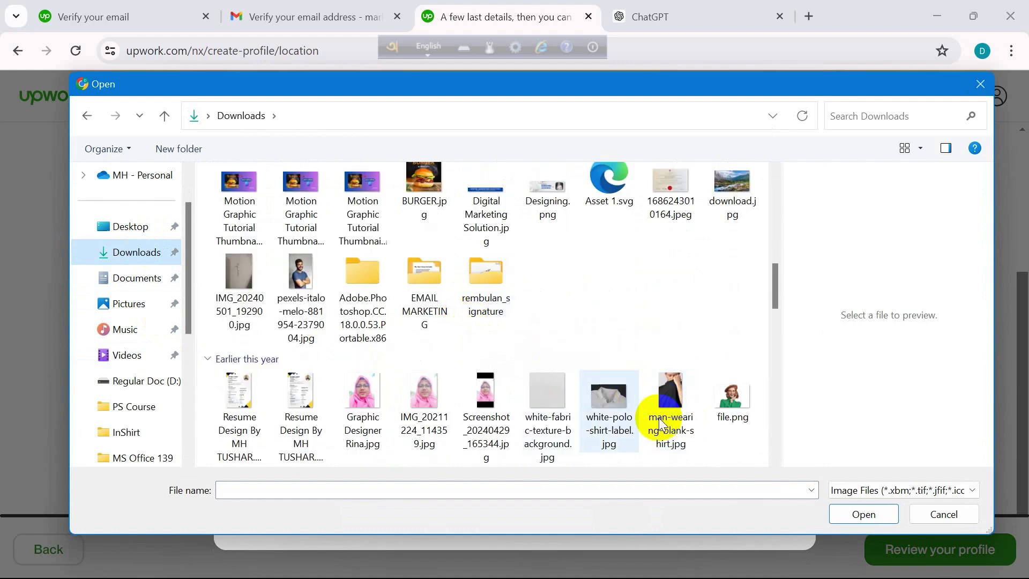
scroll(662, 424, "down", 3)
scroll(598, 418, "down", 3)
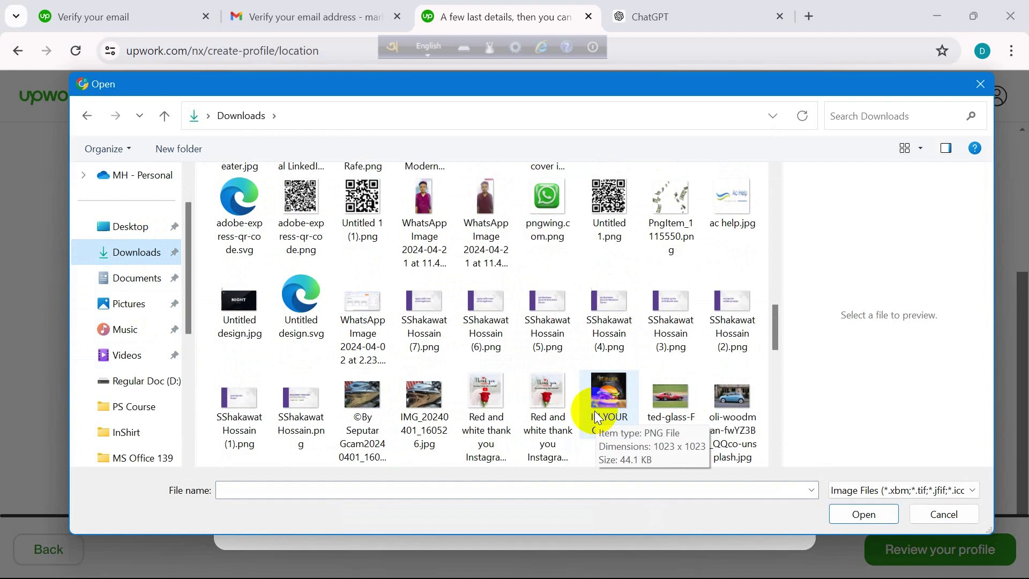
scroll(598, 417, "down", 3)
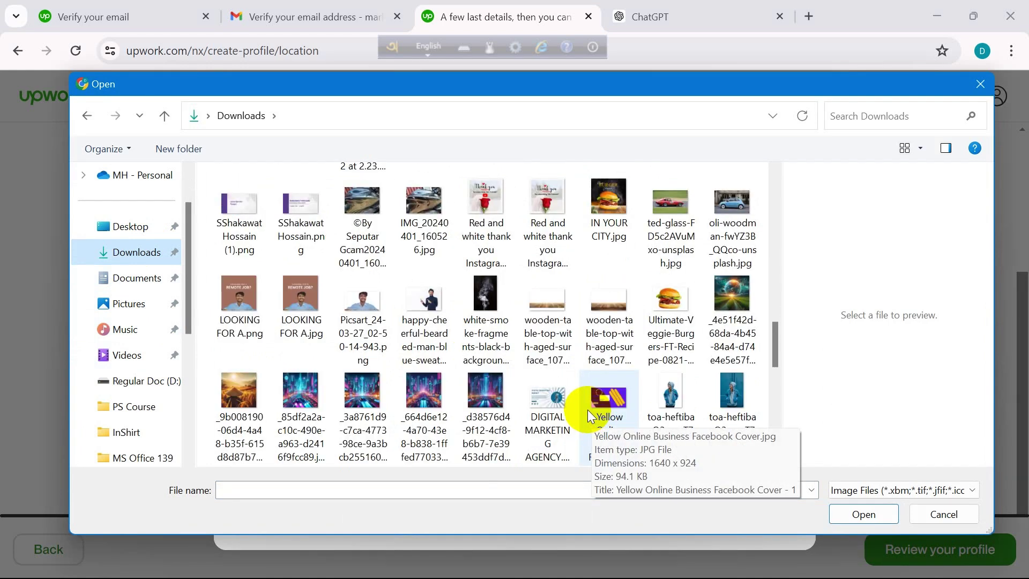
scroll(589, 416, "down", 3)
scroll(589, 415, "down", 3)
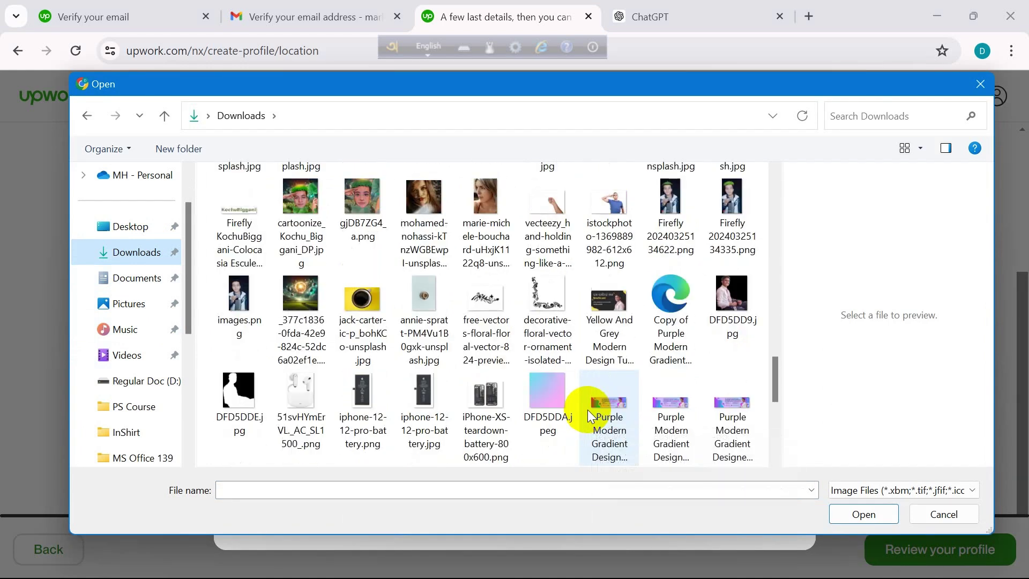
scroll(587, 409, "down", 3)
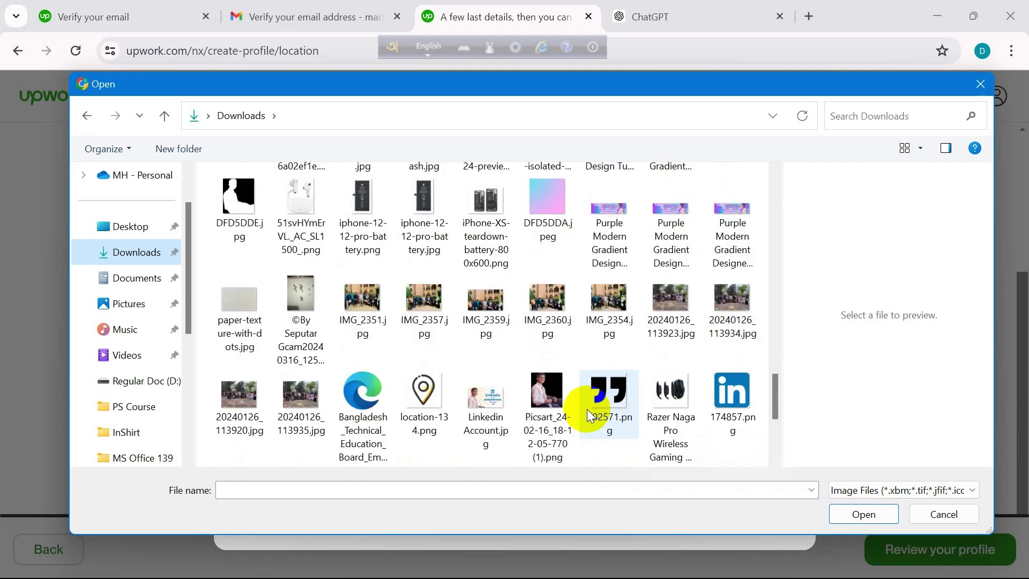
scroll(439, 423, "down", 8)
scroll(441, 422, "down", 2)
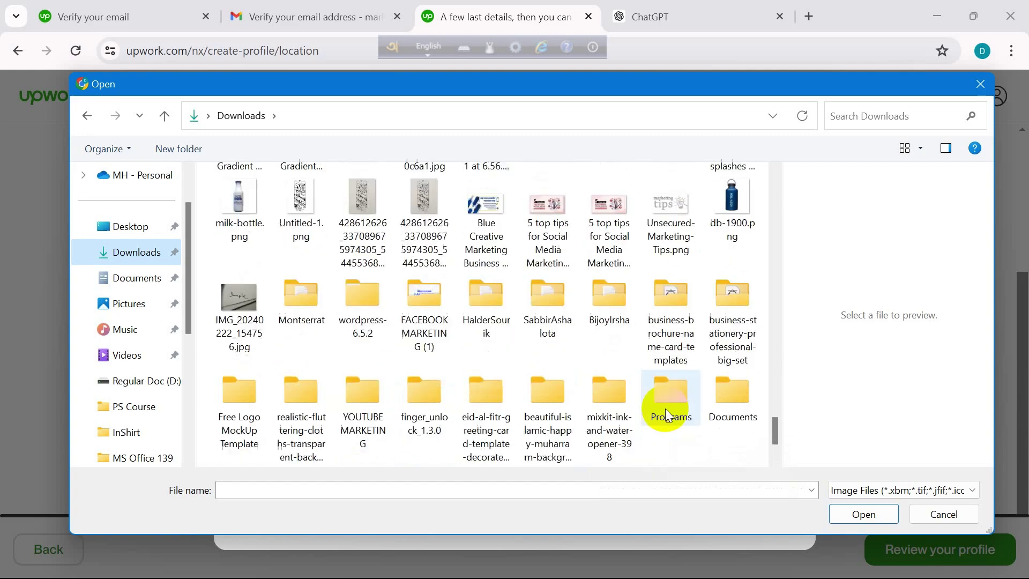
scroll(497, 408, "up", 10)
scroll(482, 391, "up", 10)
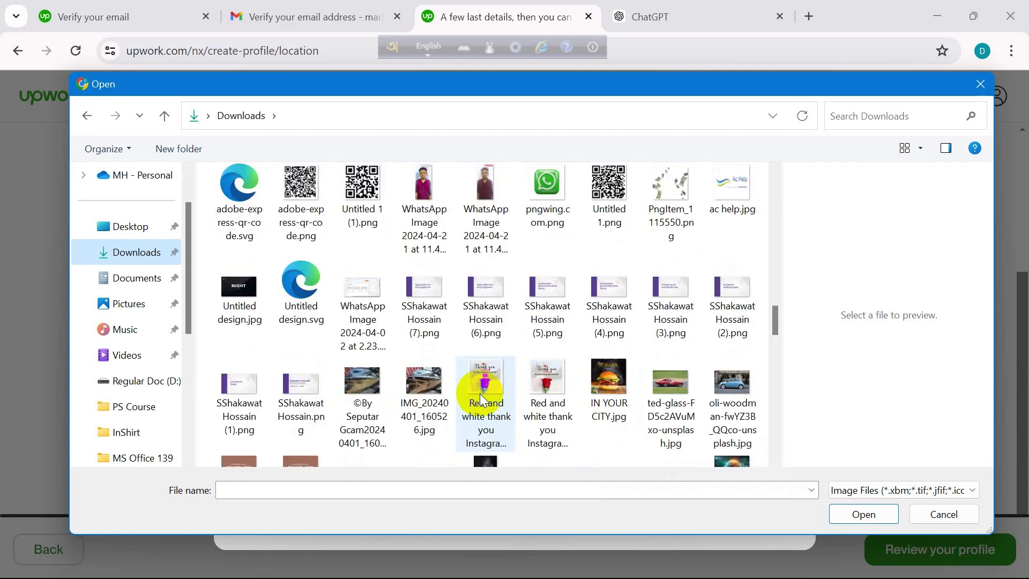
scroll(481, 402, "up", 6)
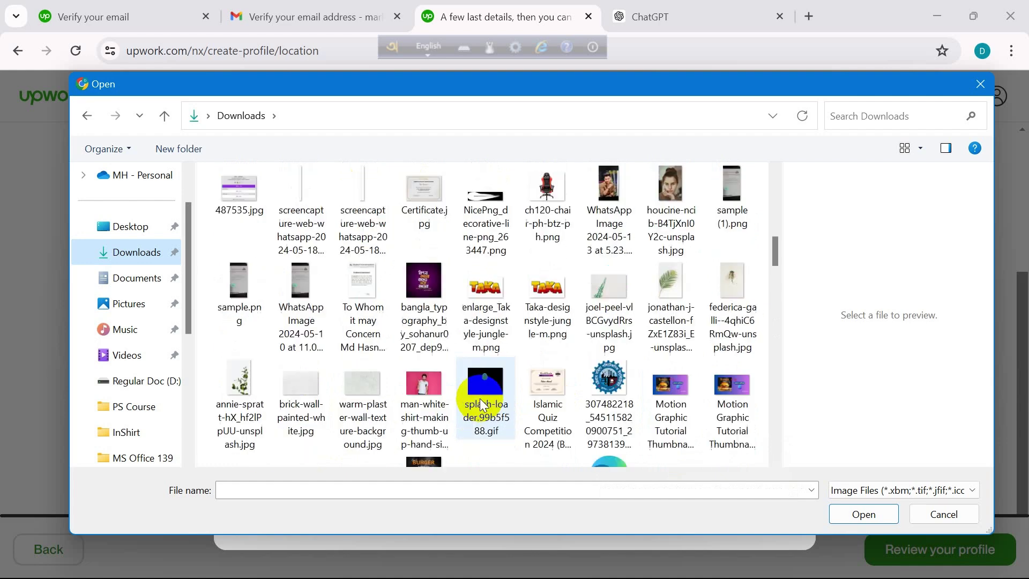
scroll(481, 403, "down", 3)
left_click(320, 423)
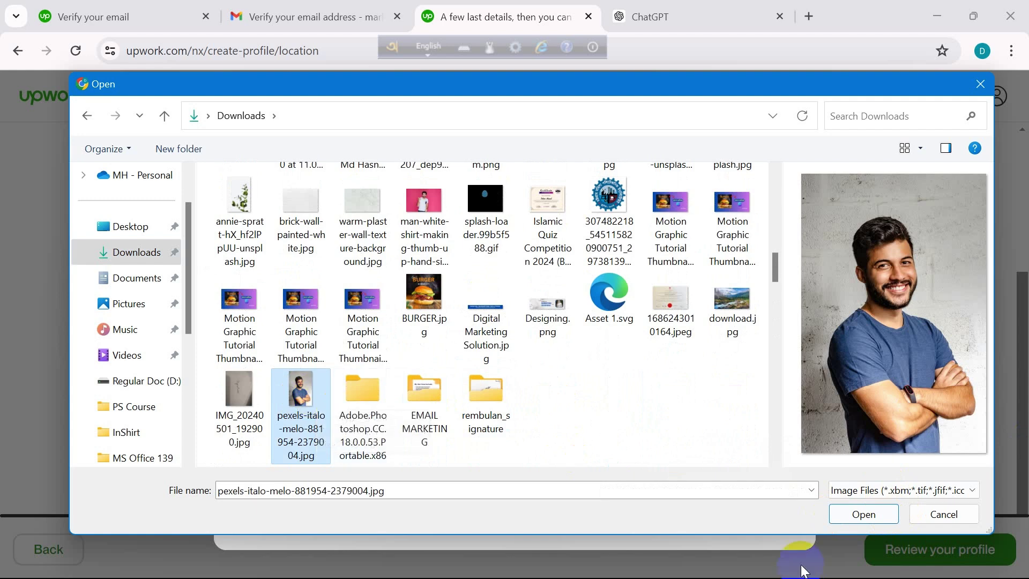
- Load the portrait, zoom and reposition it to frame the whole face, then attach it
left_click(859, 514)
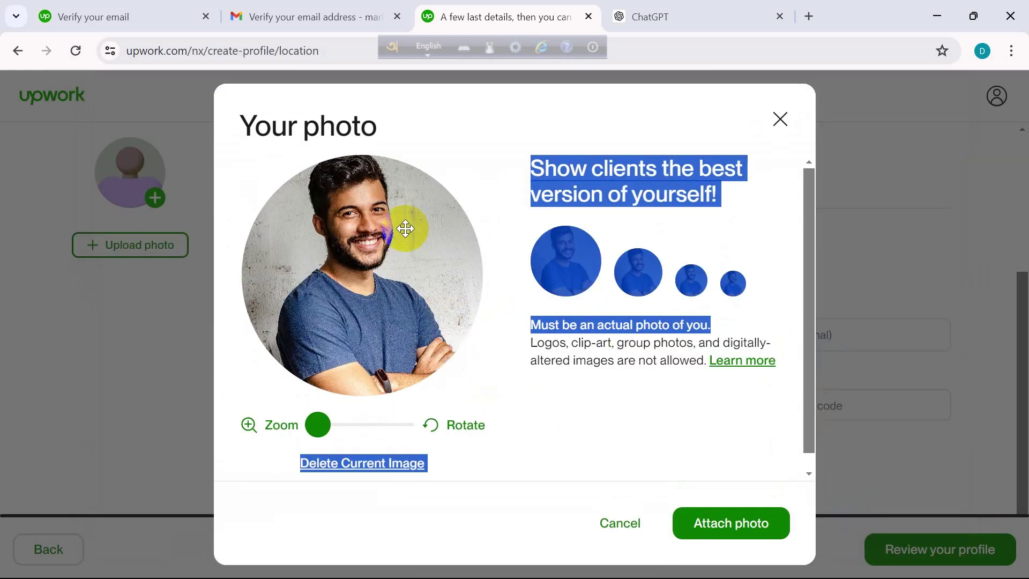
left_click_drag(318, 416, 333, 432)
left_click_drag(334, 441, 295, 416)
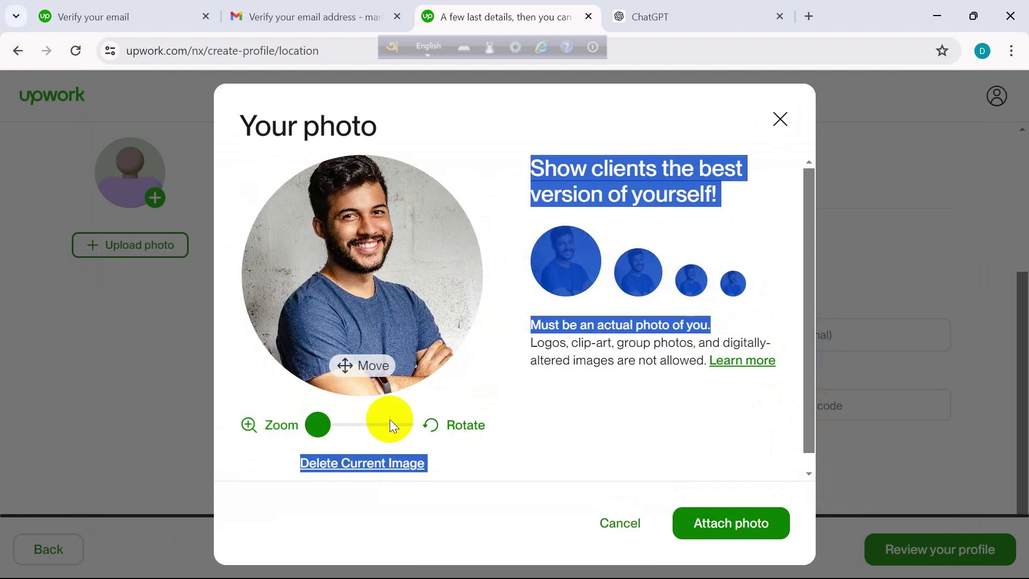
left_click_drag(386, 288, 384, 302)
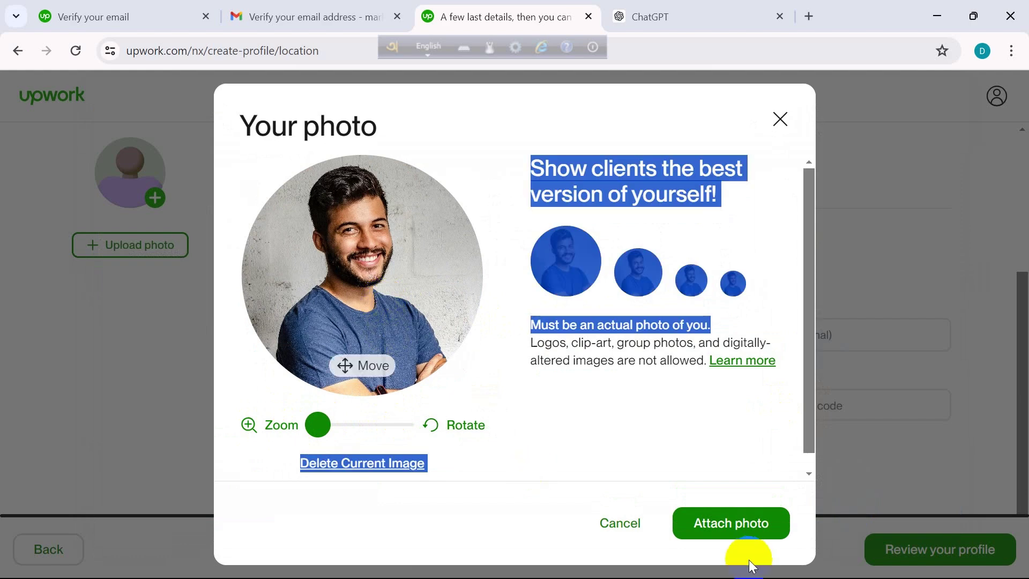
left_click(742, 533)
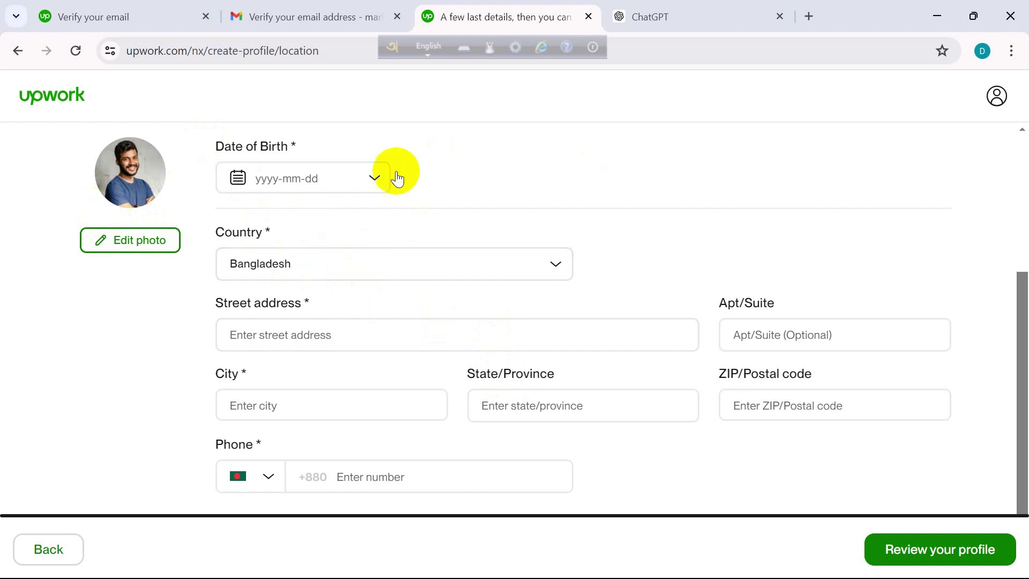
left_click(349, 185)
left_click(392, 223)
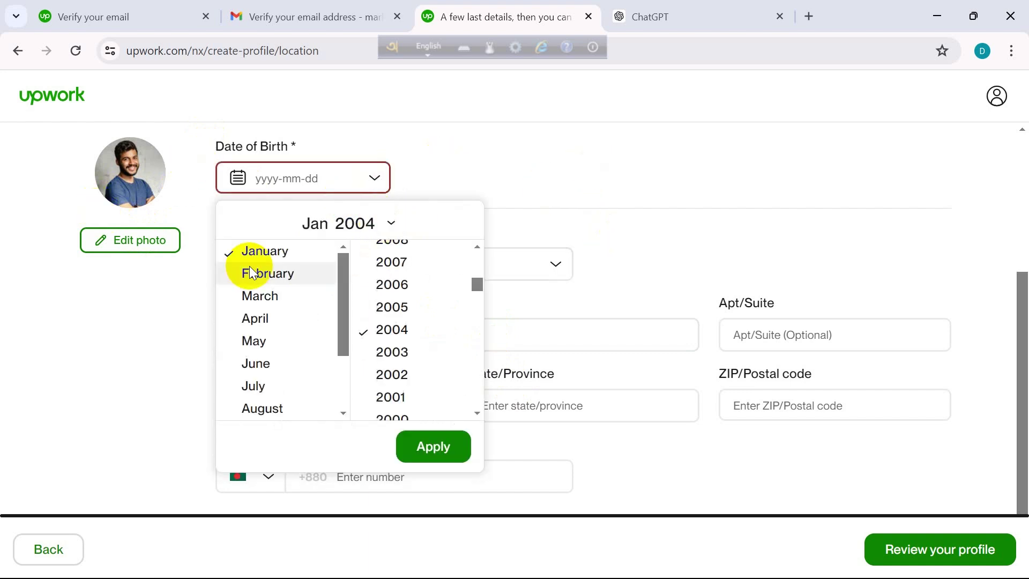
left_click(418, 357)
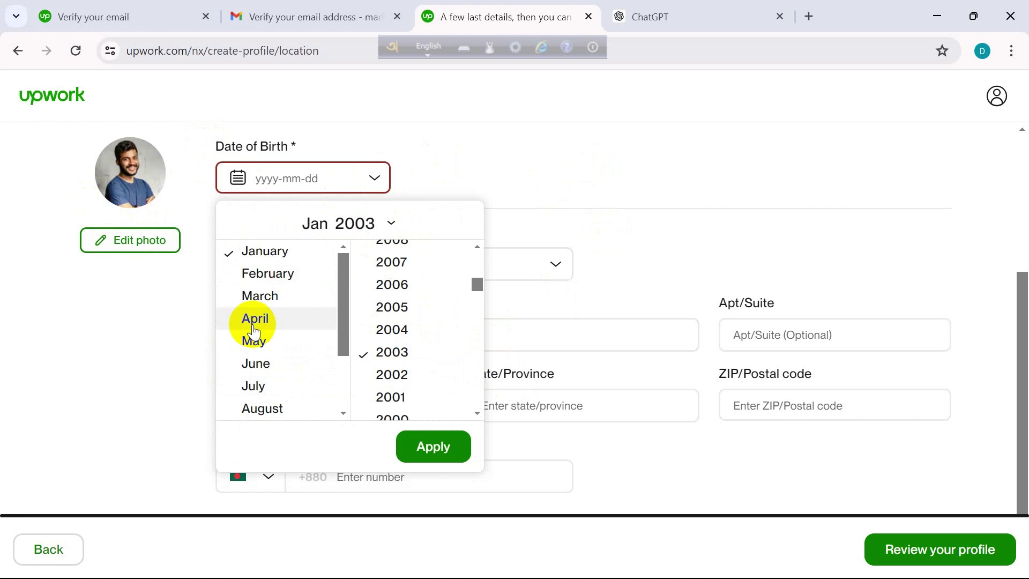
left_click(259, 296)
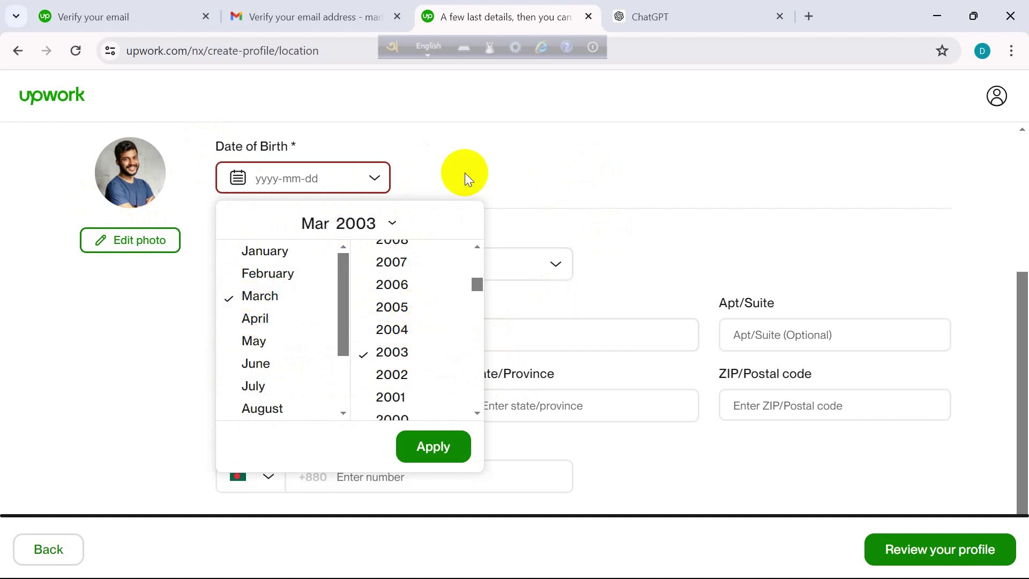
left_click(420, 460)
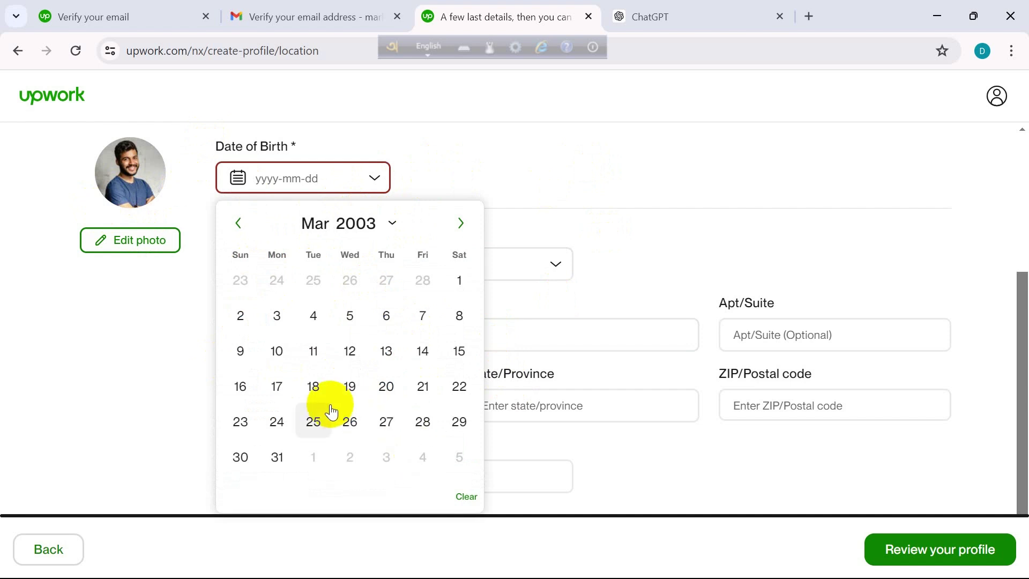
left_click(423, 387)
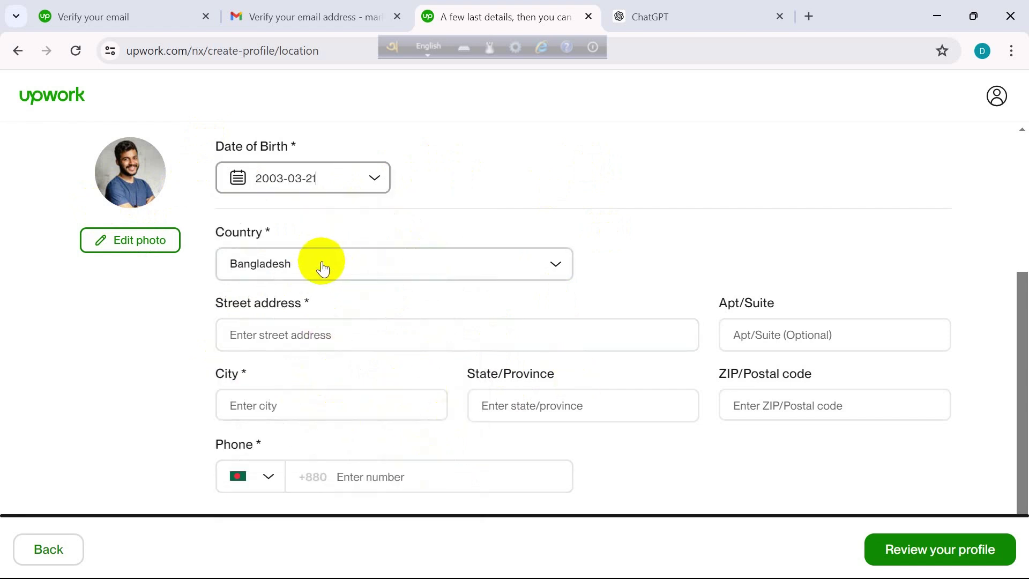
- Enter the street address and ZIP code on the location form
left_click(368, 337)
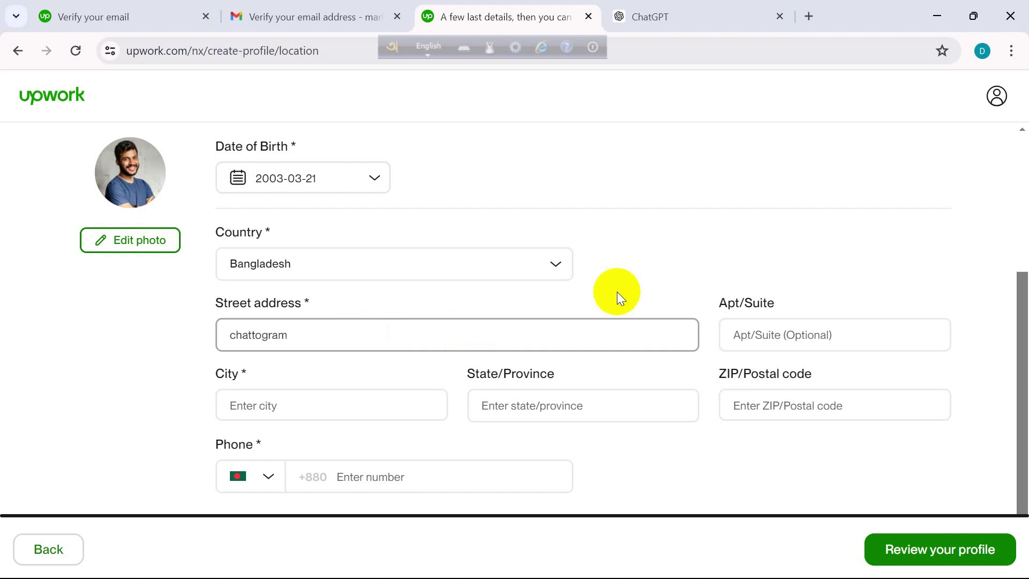
left_click(780, 337)
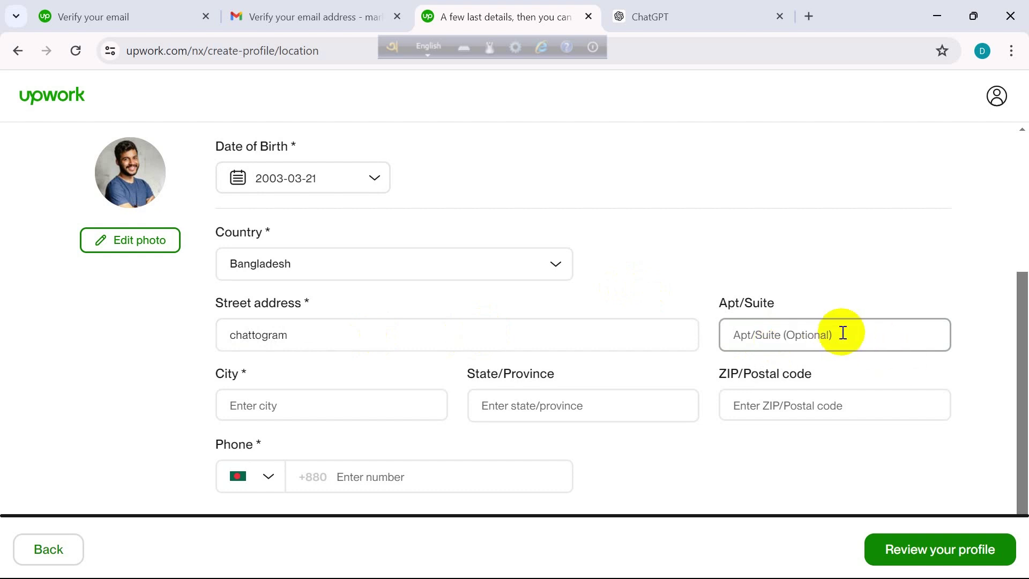
left_click(846, 405)
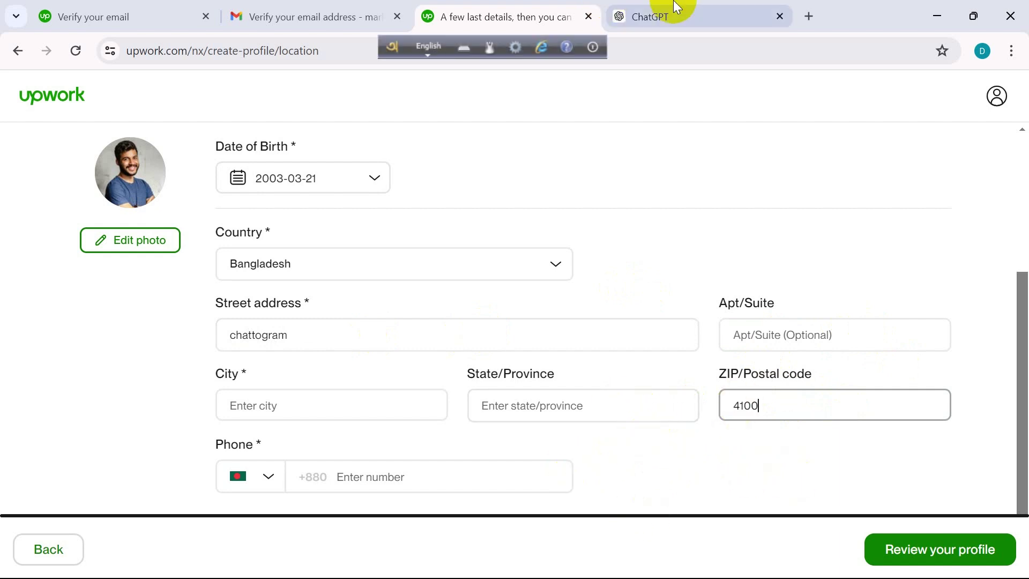
left_click_drag(407, 48, 427, 101)
left_click_drag(777, 410, 729, 404)
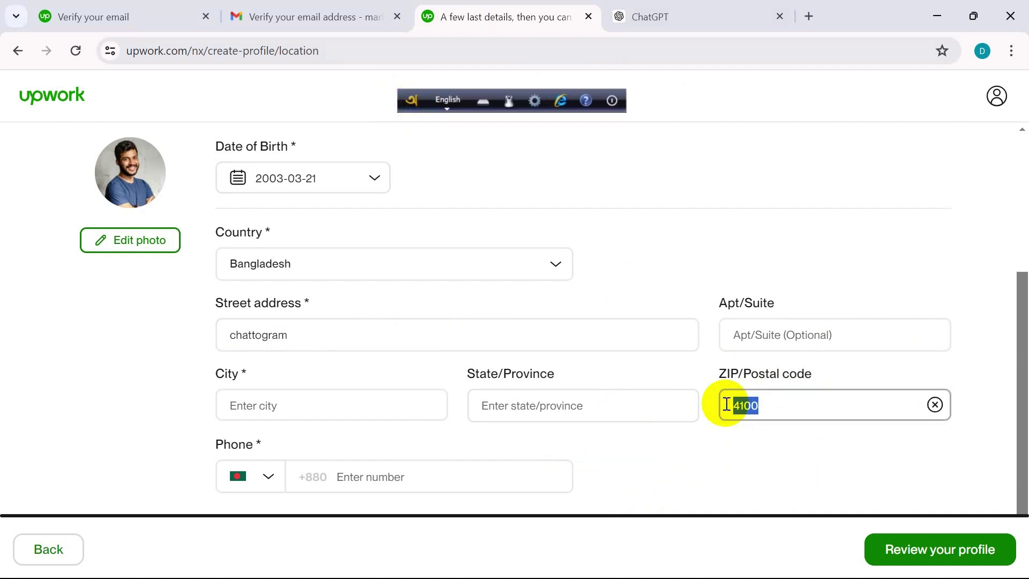
left_click(745, 405)
left_click_drag(793, 405, 719, 387)
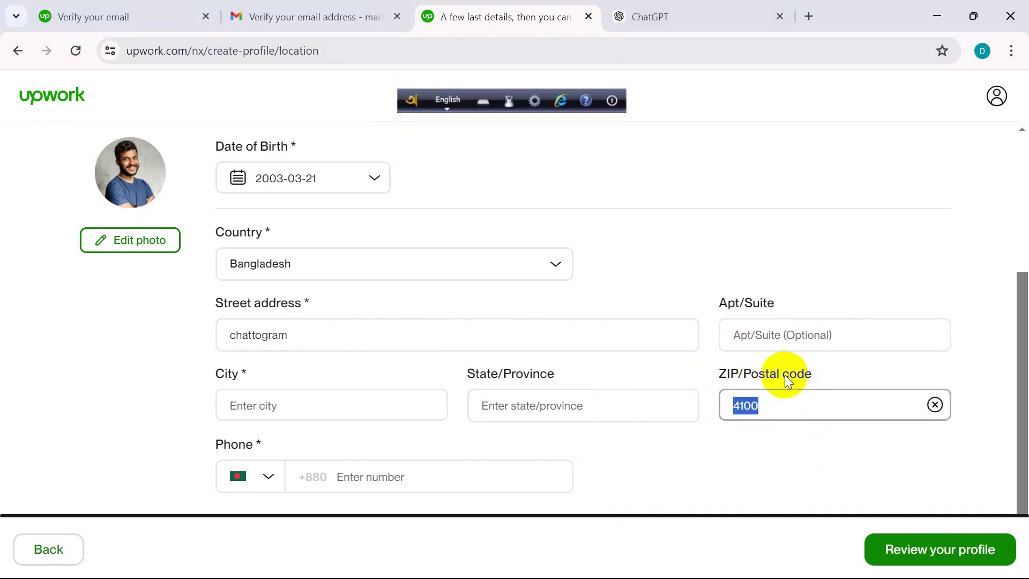
left_click_drag(796, 402, 680, 402)
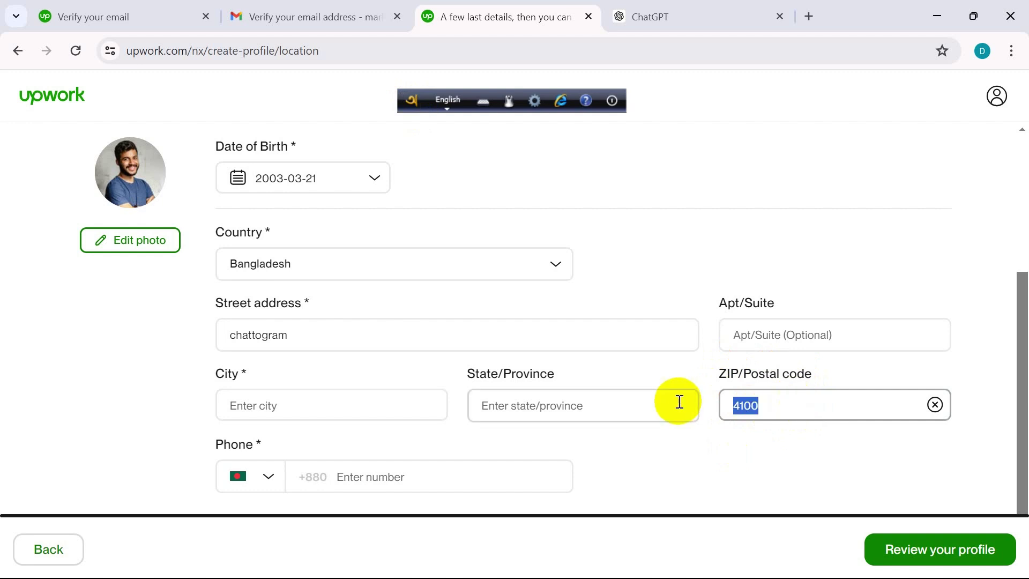
left_click(648, 448)
- Choose Chattogram as the city and enter the phone number
left_click(328, 411)
type("chattogram")
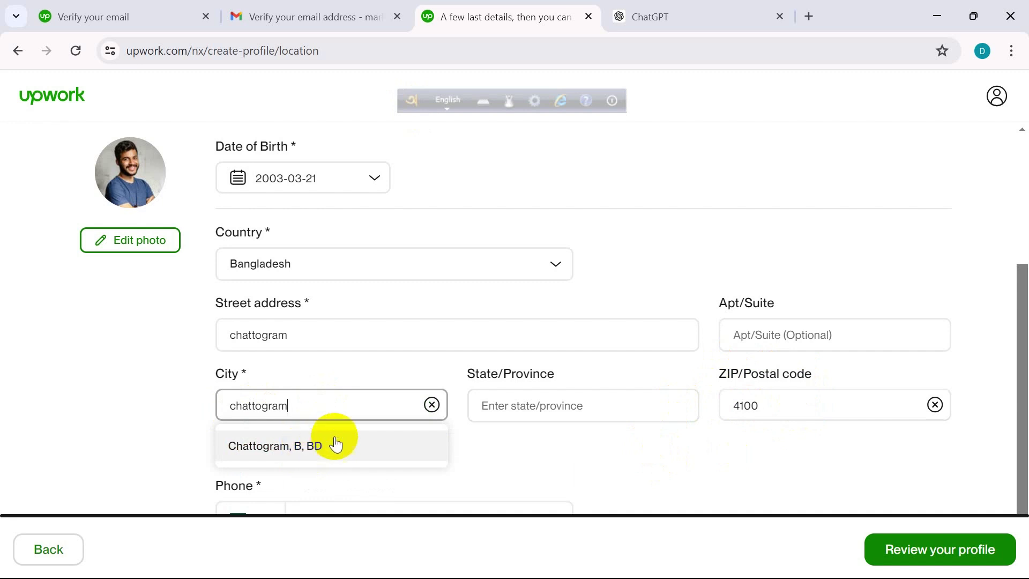
left_click(311, 453)
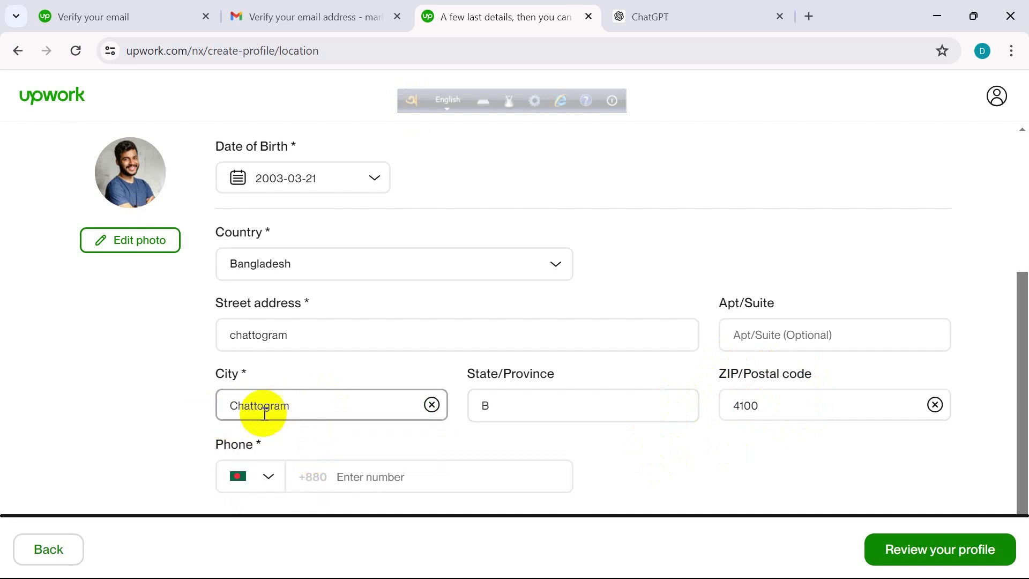
left_click(386, 472)
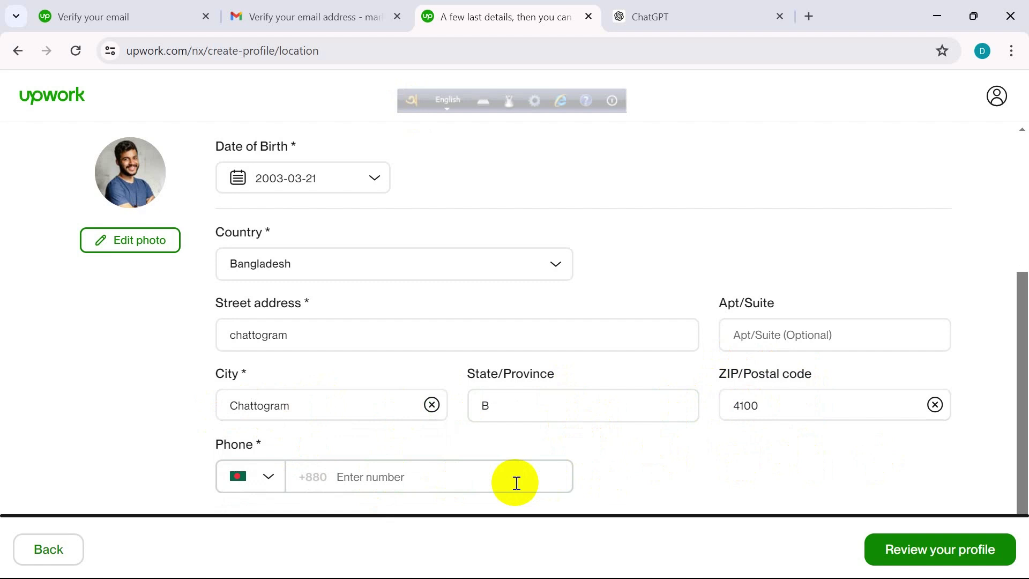
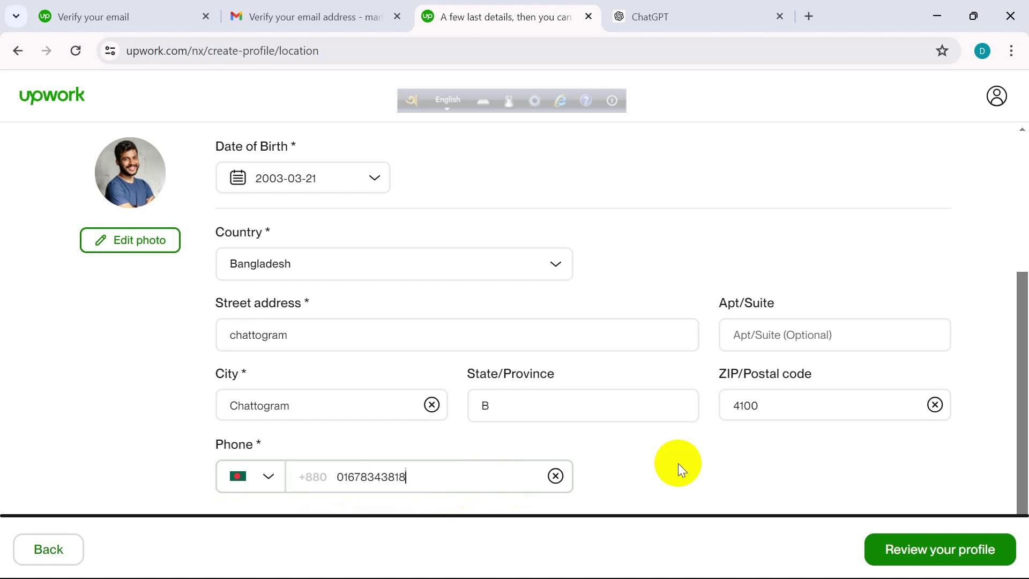
- Review the finished profile and submit it
left_click(887, 547)
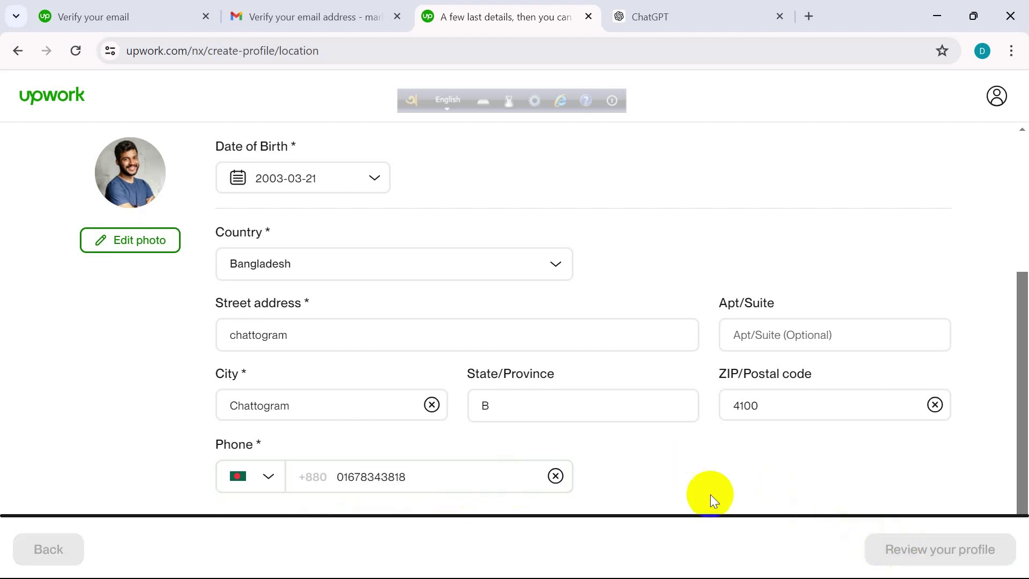
scroll(519, 435, "down", 2)
left_click(213, 244)
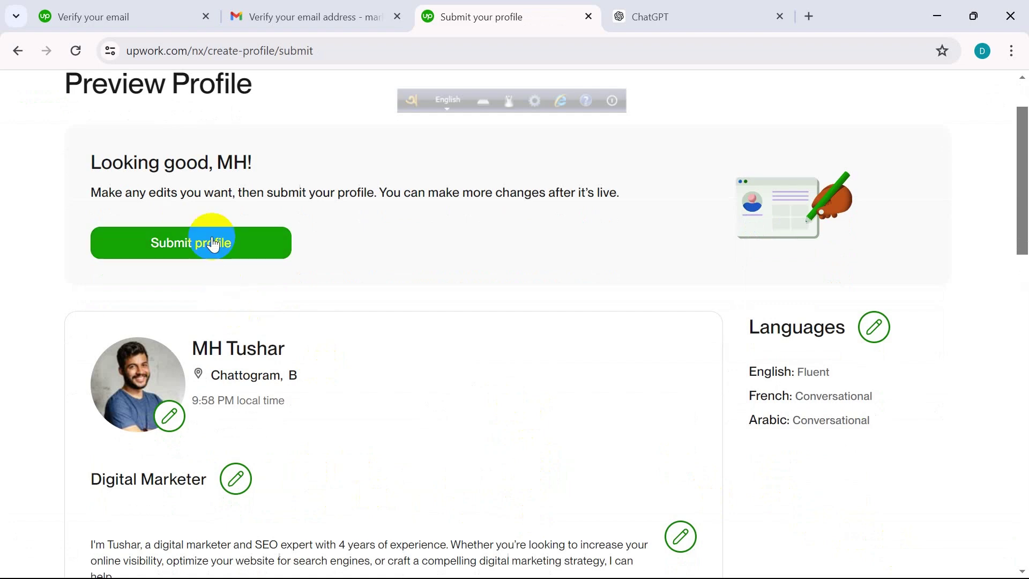
scroll(436, 310, "down", 12)
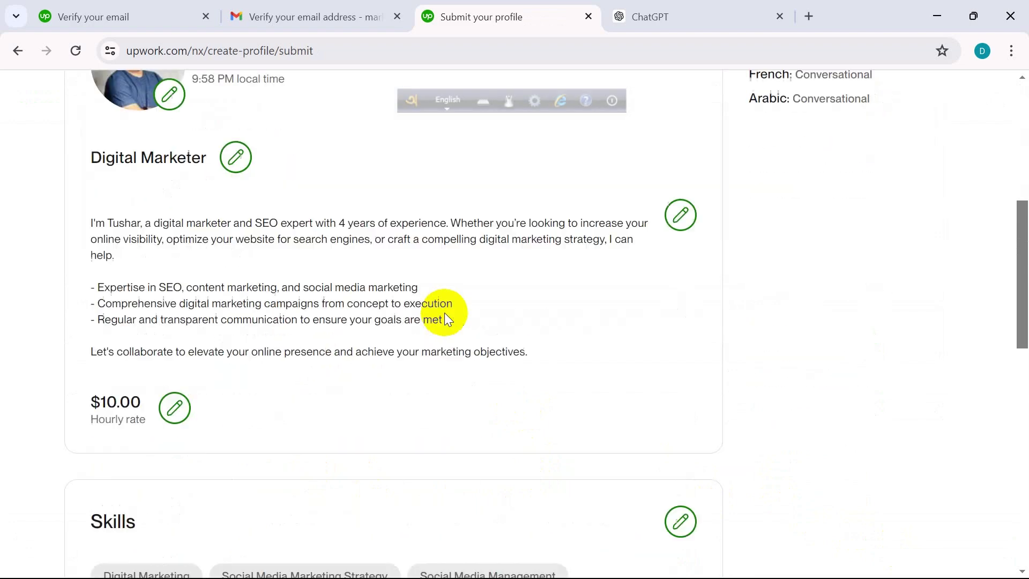
scroll(248, 395, "up", 14)
left_click(196, 333)
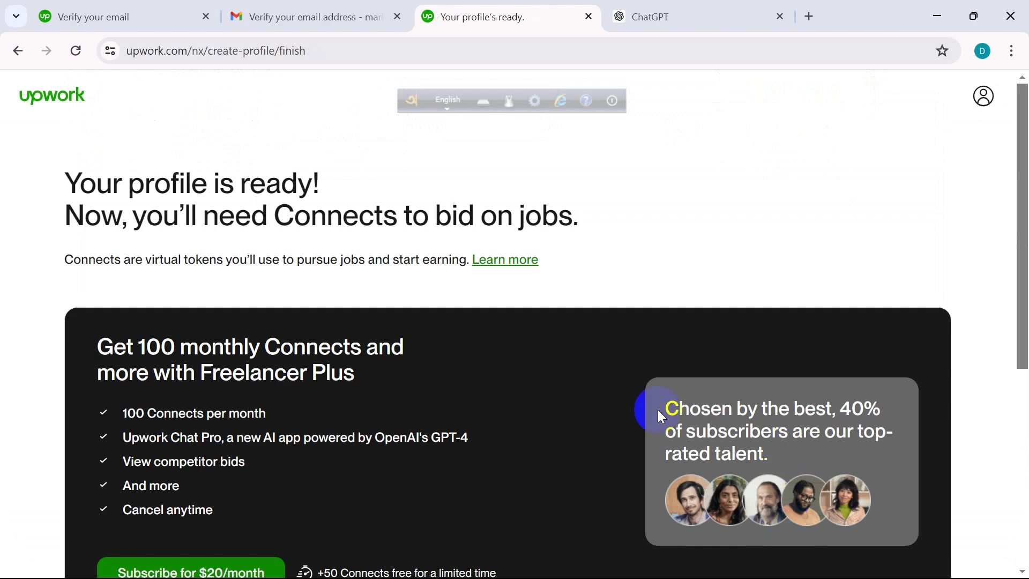
scroll(501, 426, "down", 4)
scroll(502, 426, "down", 2)
scroll(317, 461, "up", 6)
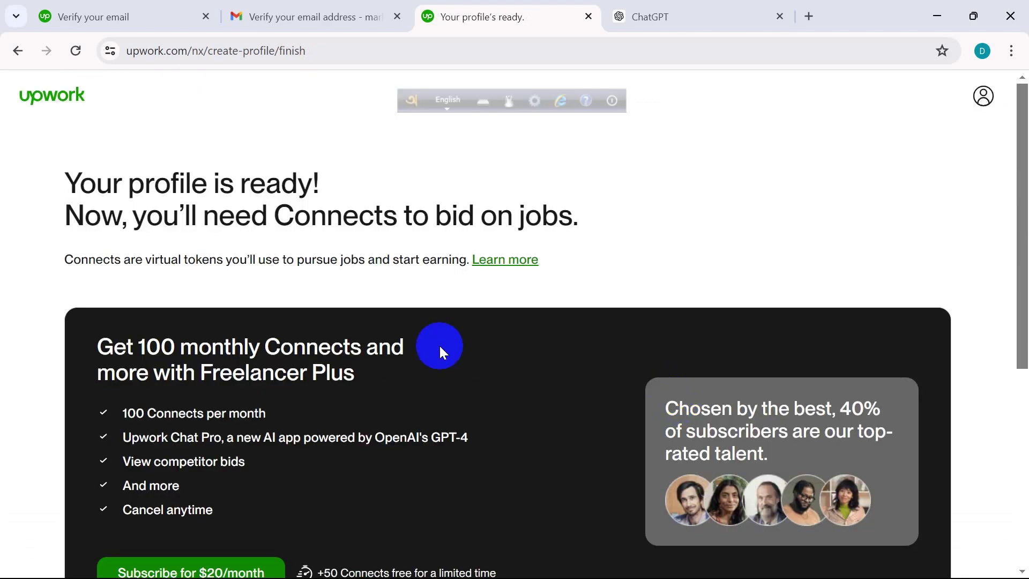
scroll(439, 344, "down", 1)
scroll(200, 323, "up", 1)
left_click_drag(65, 174, 588, 215)
left_click(589, 216)
left_click_drag(411, 214, 275, 217)
left_click(553, 237)
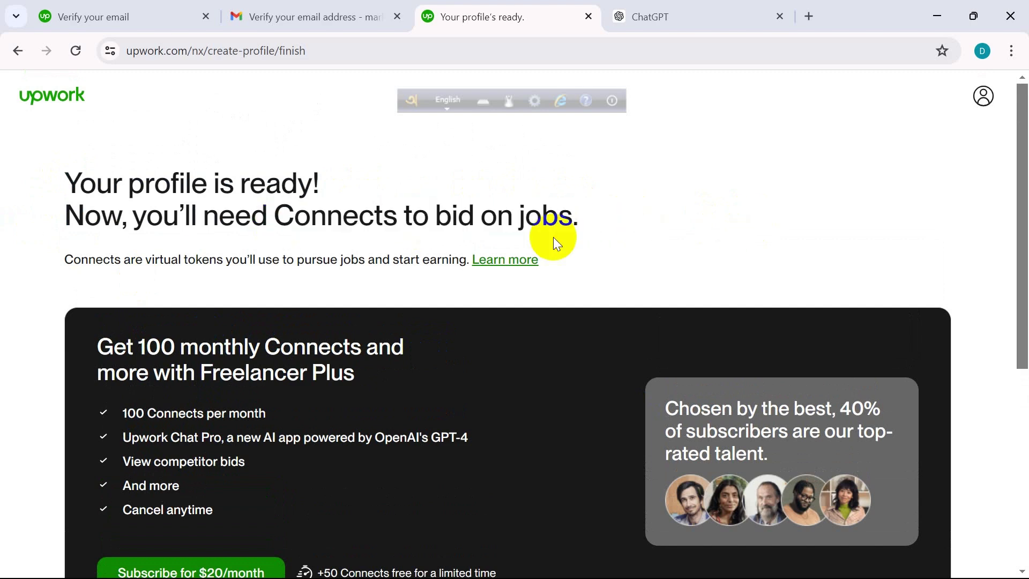
left_click_drag(574, 225, 273, 220)
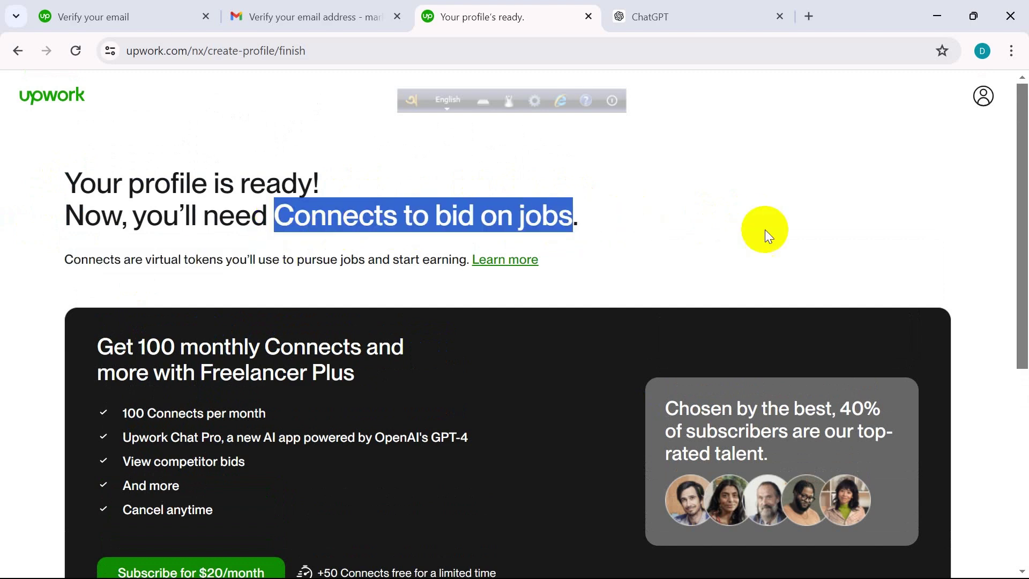
left_click(531, 228)
left_click_drag(450, 215, 595, 214)
left_click(595, 214)
scroll(573, 316, "down", 5)
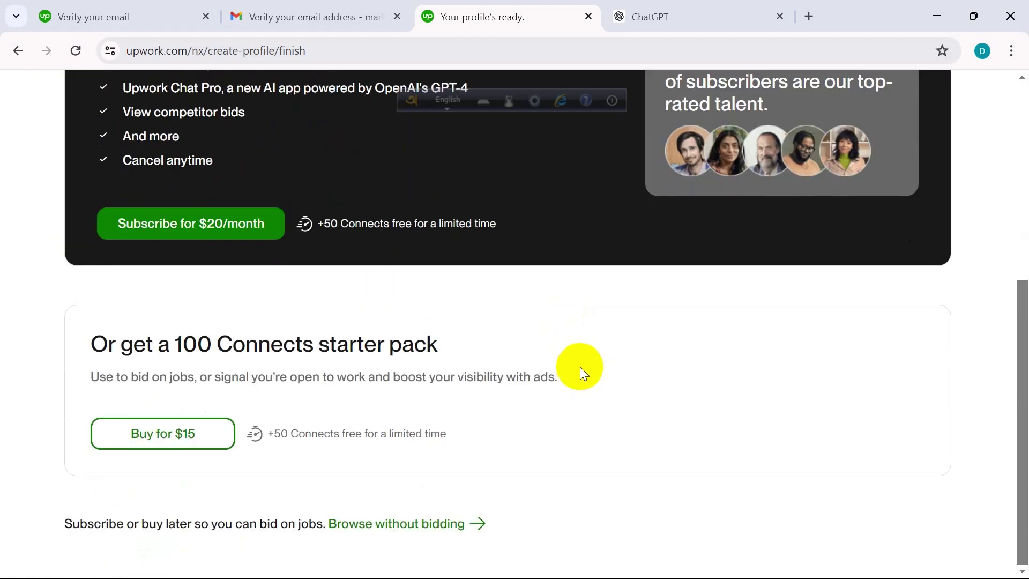
scroll(580, 366, "up", 5)
scroll(586, 347, "down", 5)
scroll(565, 359, "up", 5)
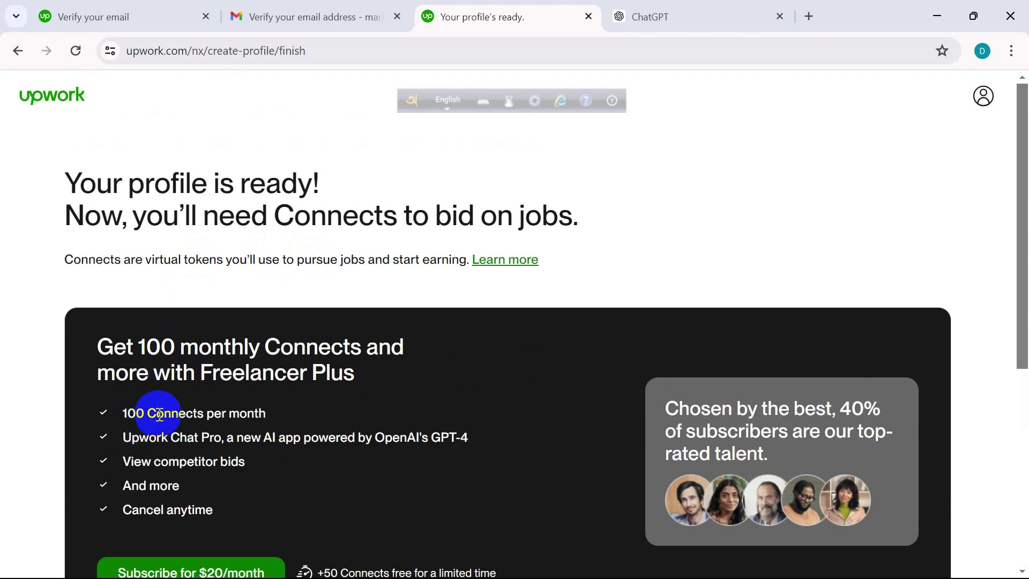
scroll(307, 417, "down", 4)
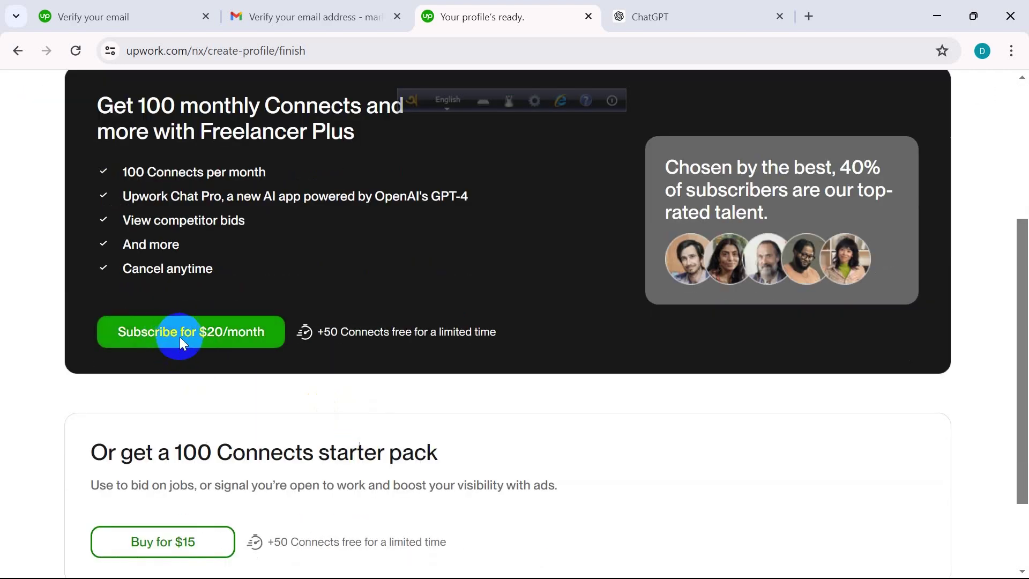
scroll(184, 333, "down", 2)
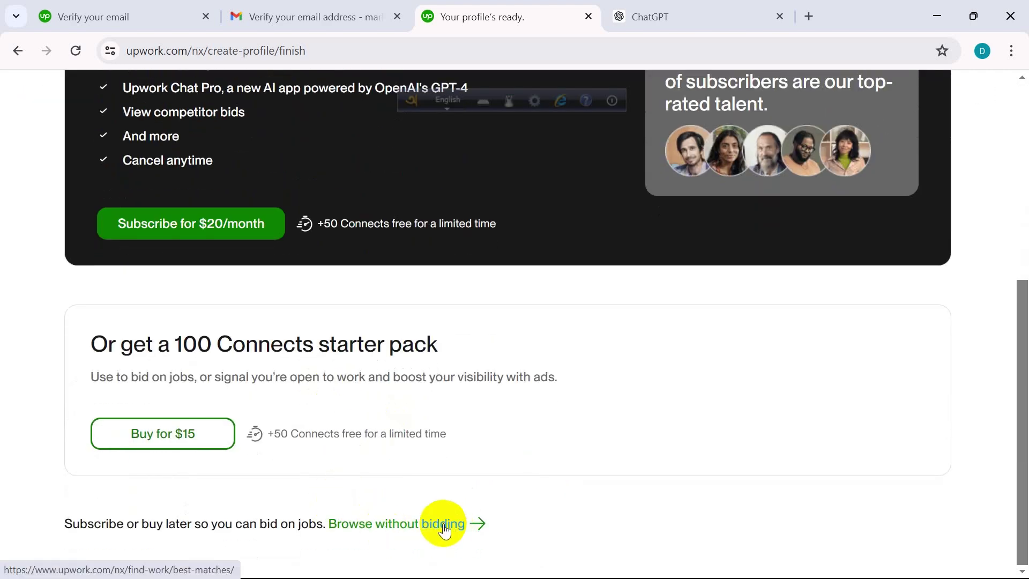
scroll(551, 497, "up", 6)
- Skip the Connects offer via 'Browse without bidding' and close the Complete your profile checklist
left_click(61, 105)
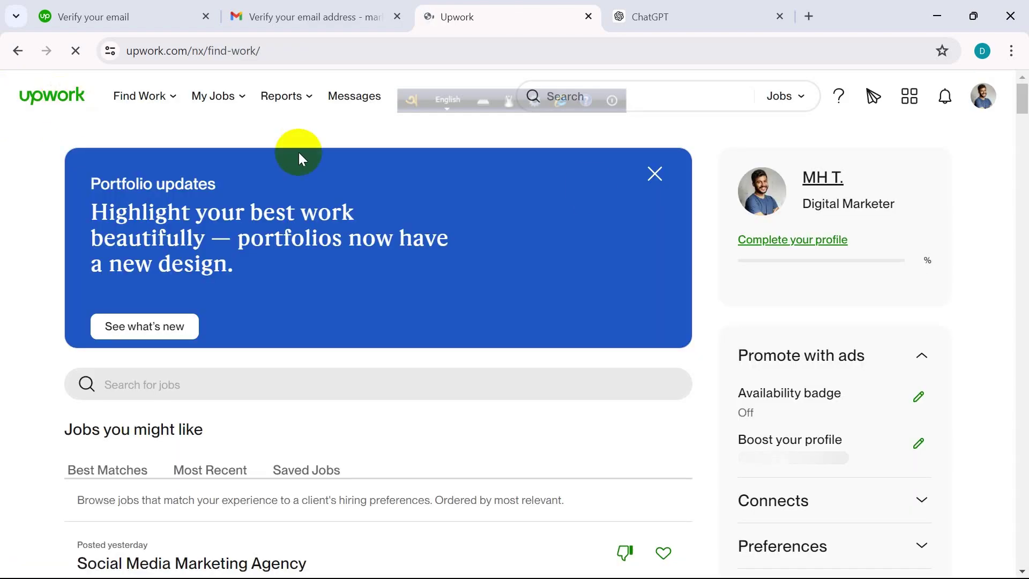
scroll(906, 327, "down", 3)
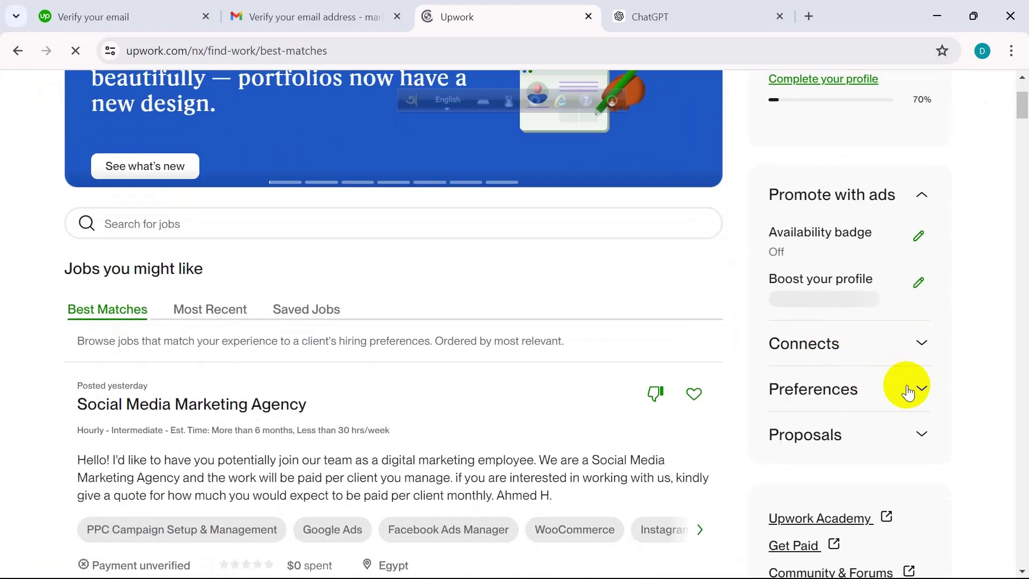
scroll(909, 391, "up", 3)
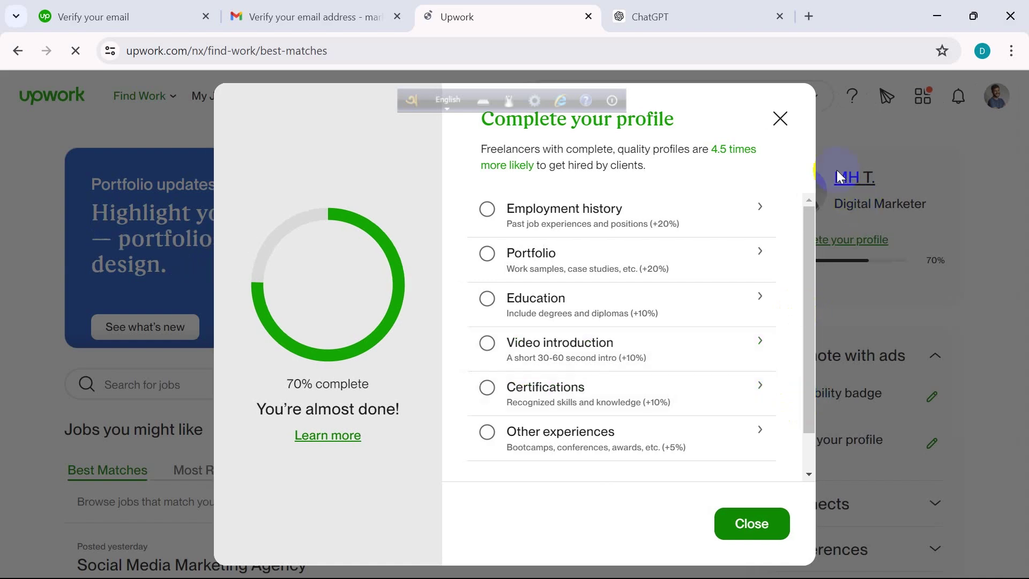
left_click(780, 118)
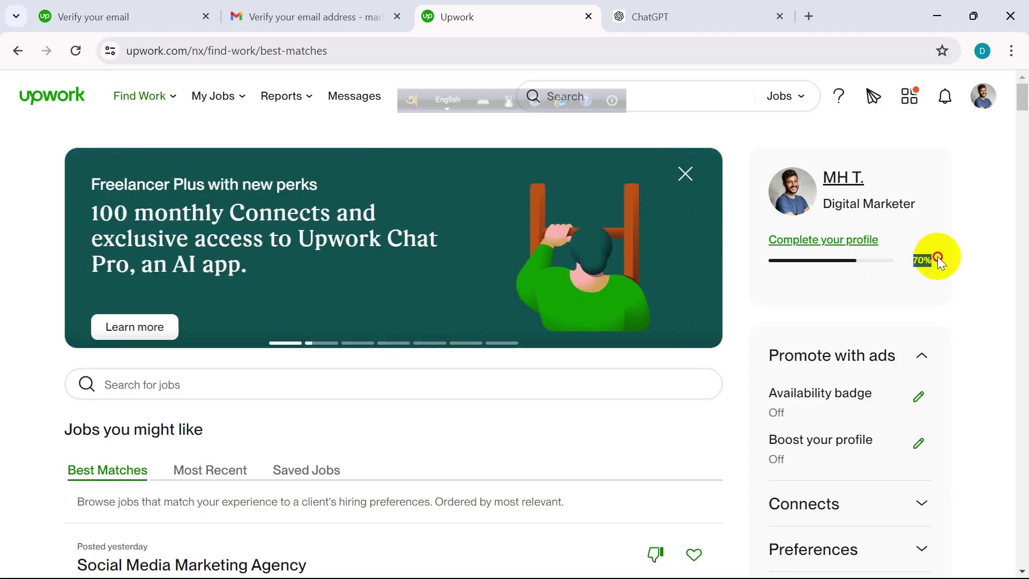
scroll(943, 293, "down", 7)
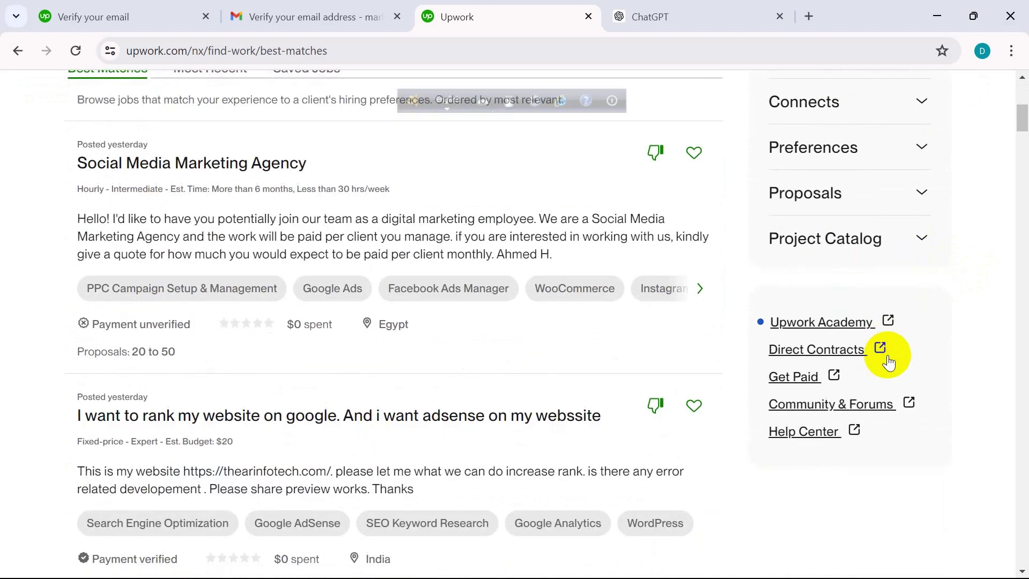
scroll(713, 346, "up", 7)
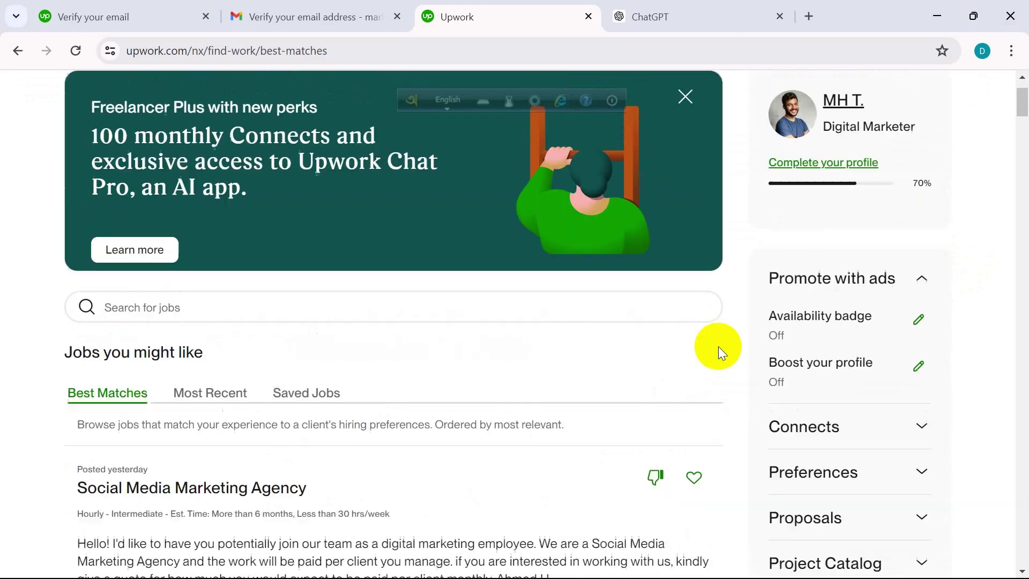
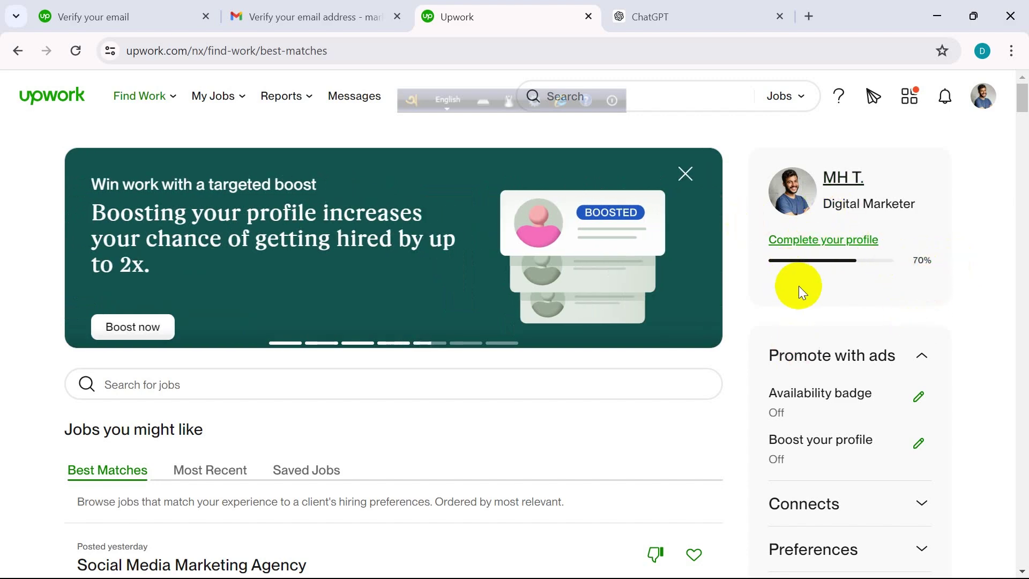
- Open Employment history from the 'Complete your profile' checklist to start a new job entry
left_click(846, 239)
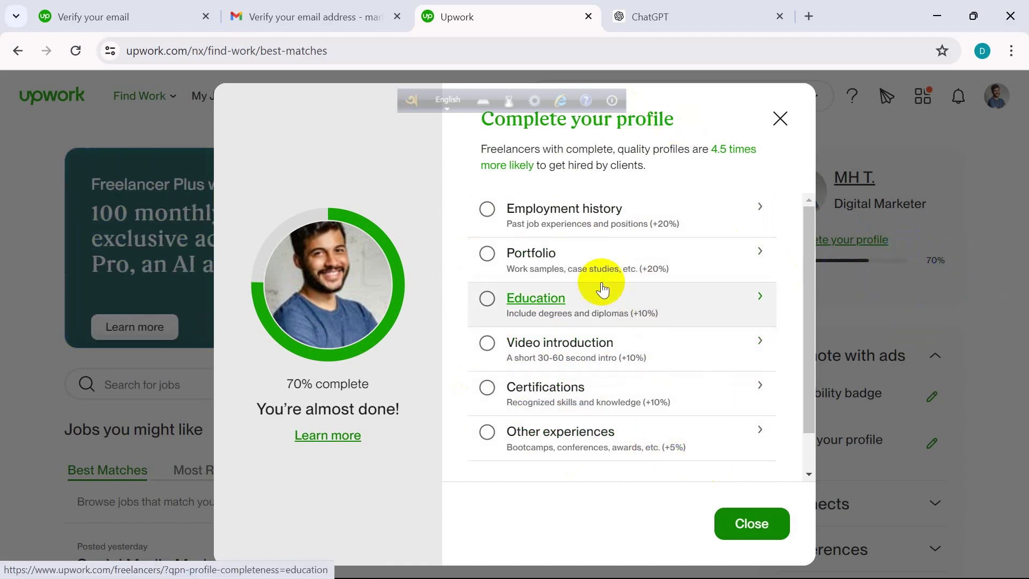
left_click(495, 212)
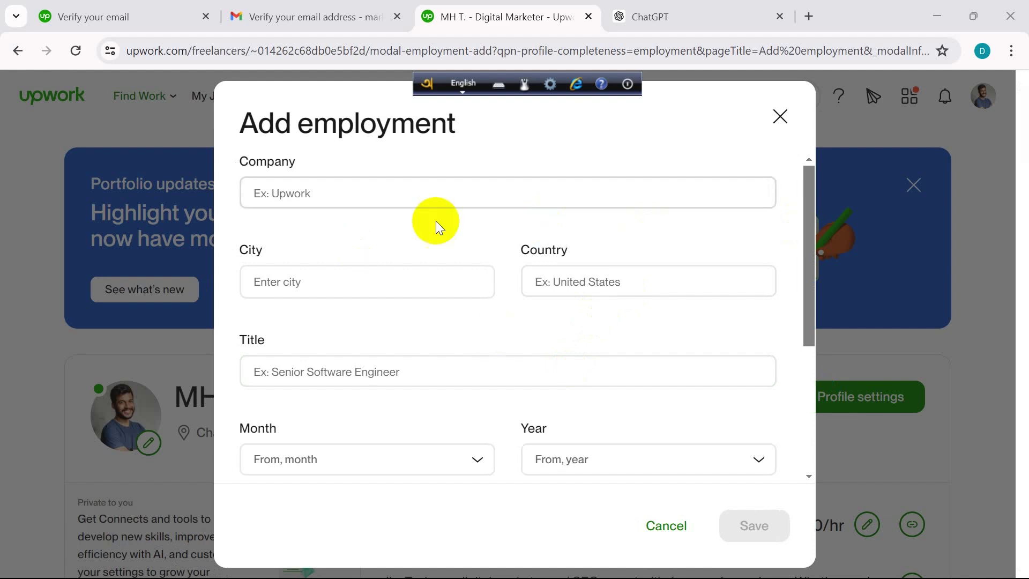
- Enter Explore IT as the employer's company name
left_click(450, 188)
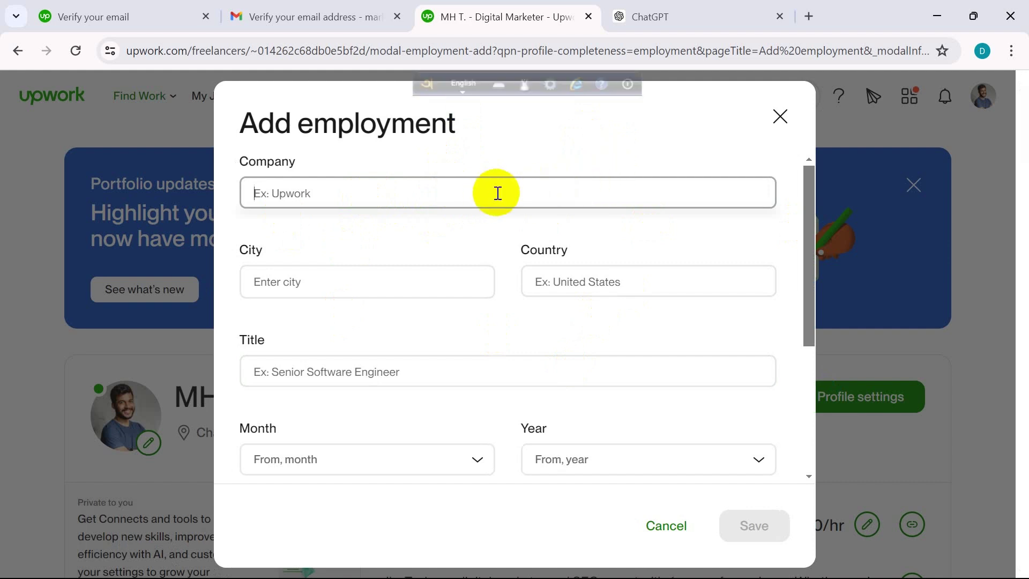
type("Exlor")
key("BackSpace")
type("plore IT")
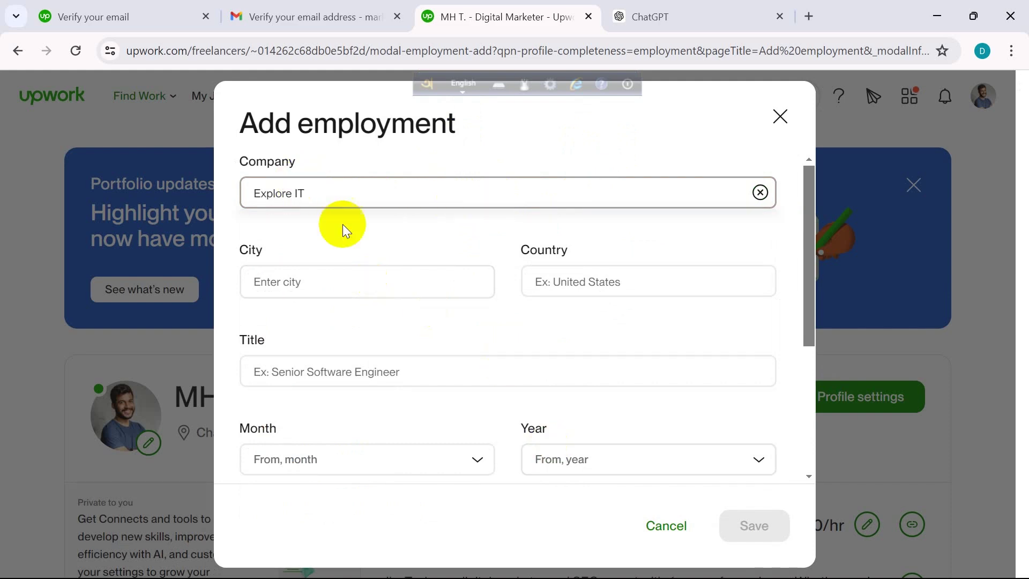
left_click_drag(309, 193, 248, 193)
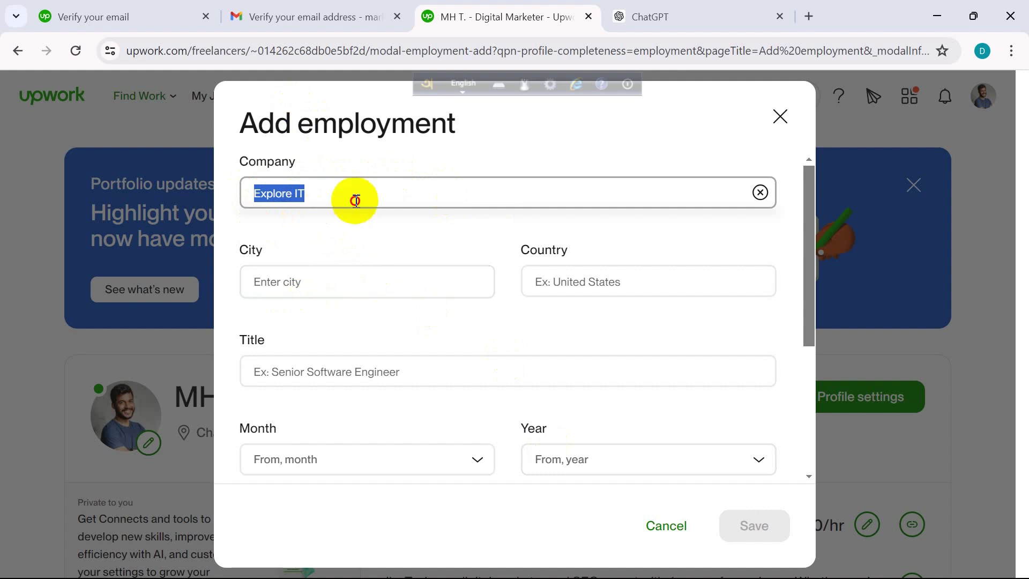
left_click_drag(340, 190, 230, 193)
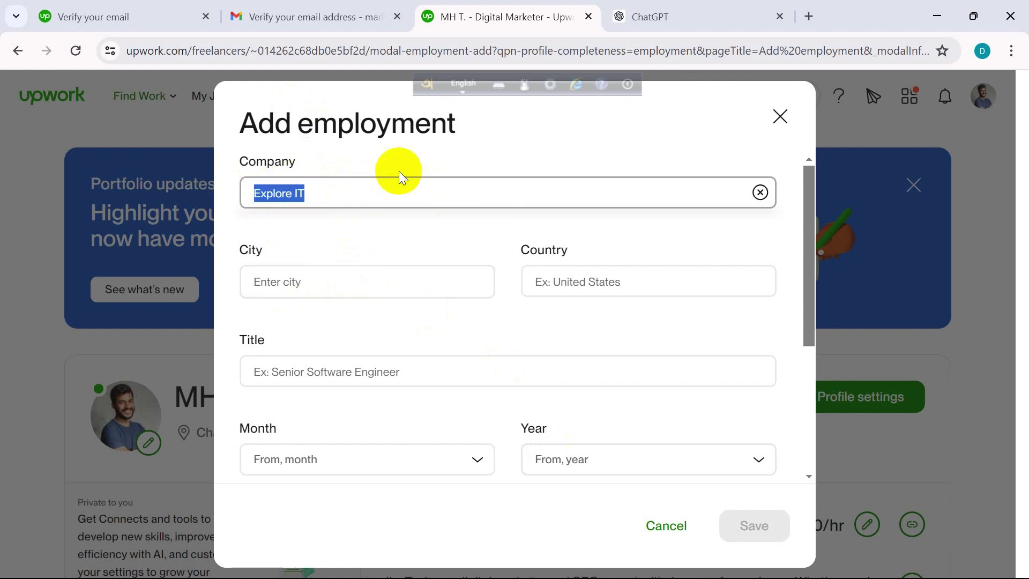
left_click(402, 194)
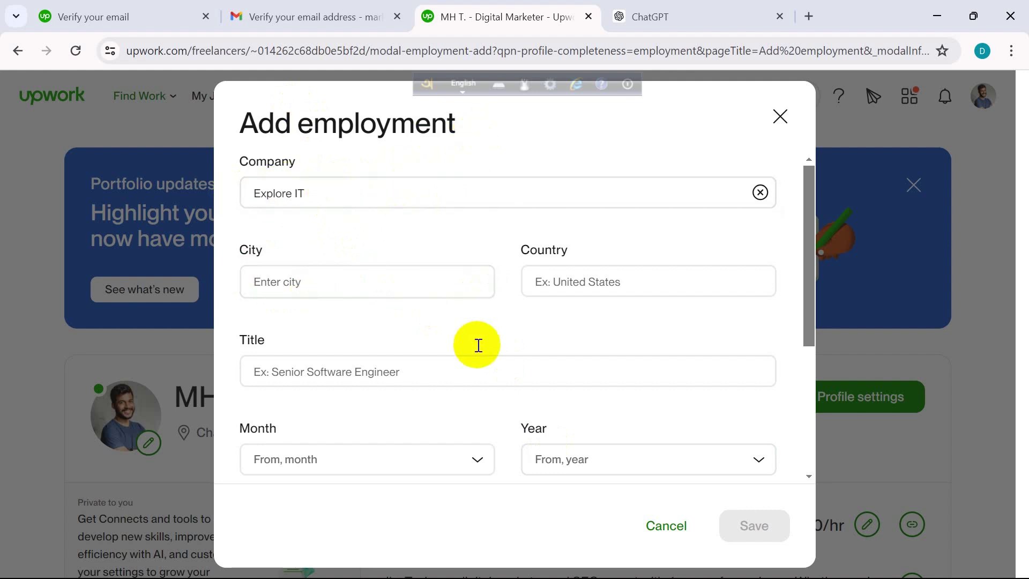
scroll(475, 344, "down", 3)
scroll(375, 344, "up", 3)
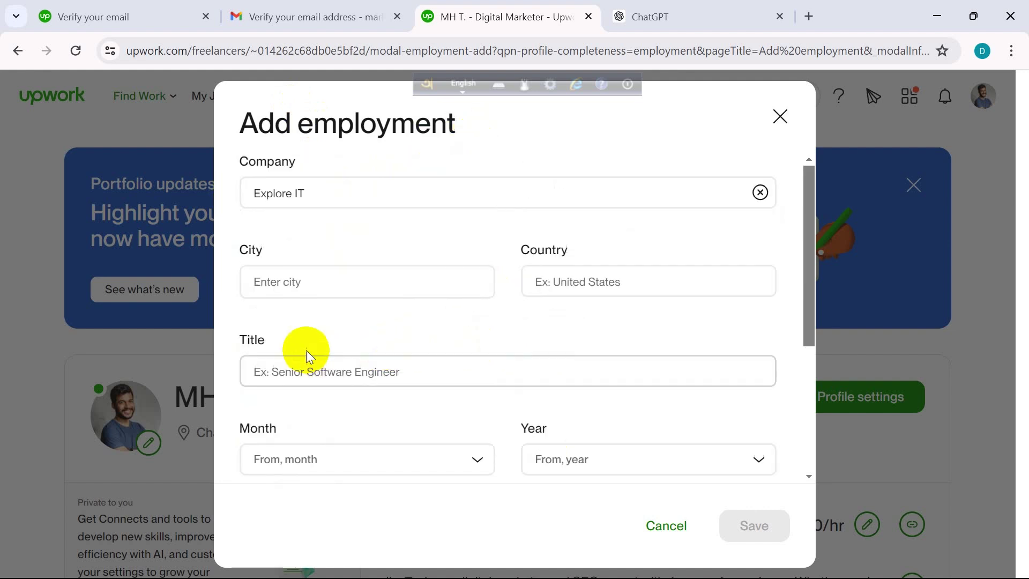
left_click(322, 281)
left_click_drag(294, 191, 251, 191)
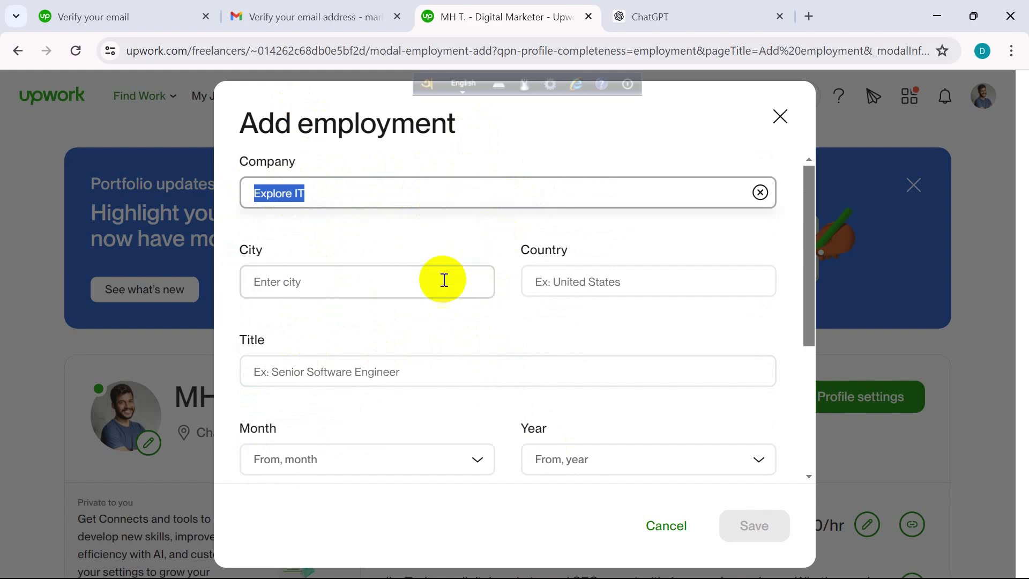
- Set the job location to Chattogram, Bangladesh
left_click(399, 285)
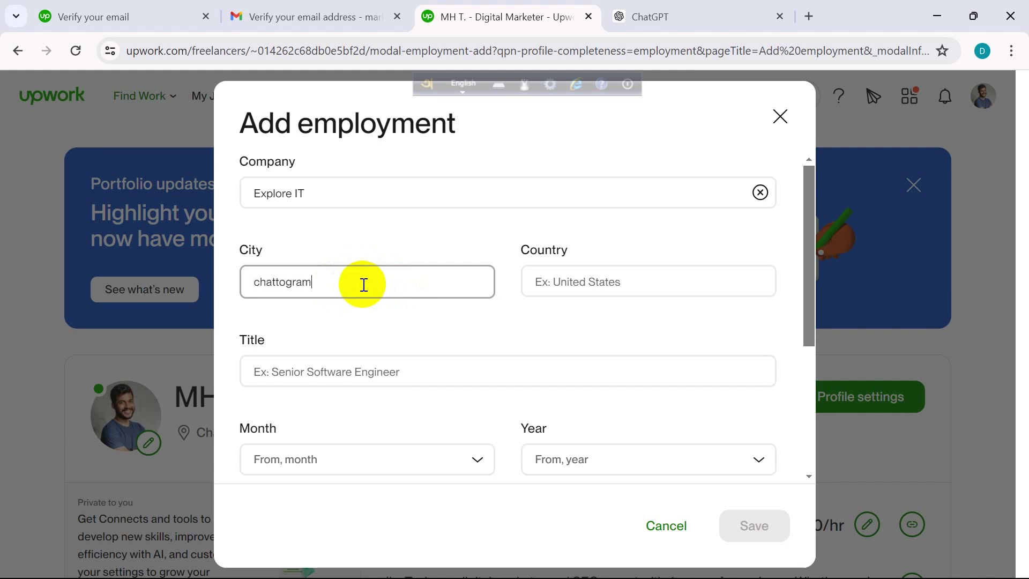
left_click(598, 283)
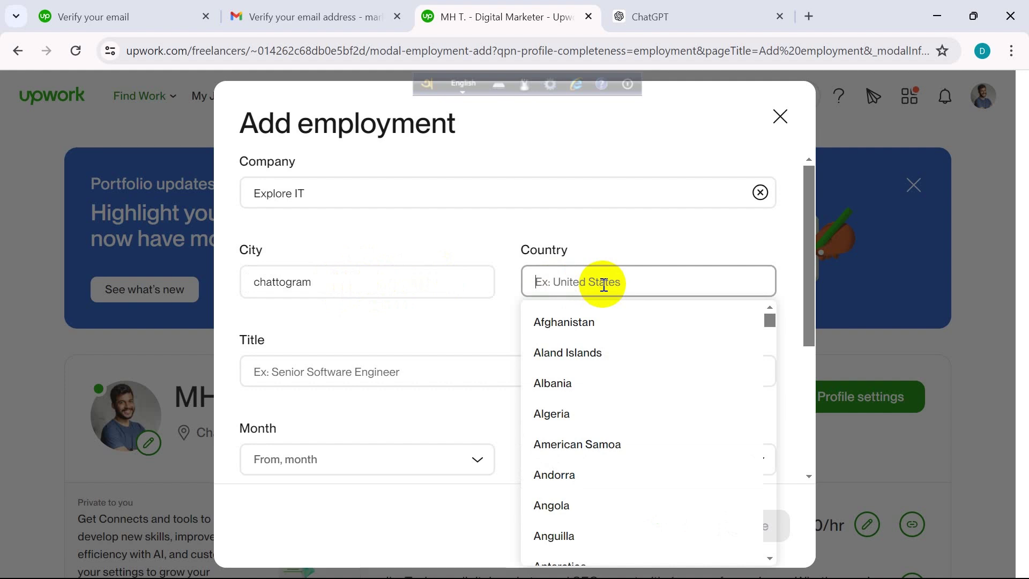
type("bn")
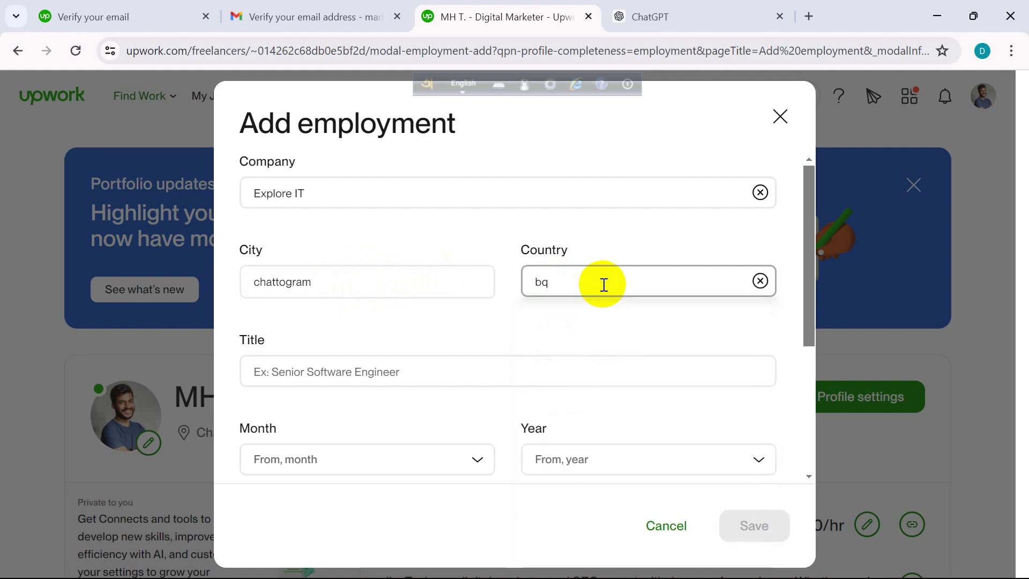
key("BackSpace")
type("a")
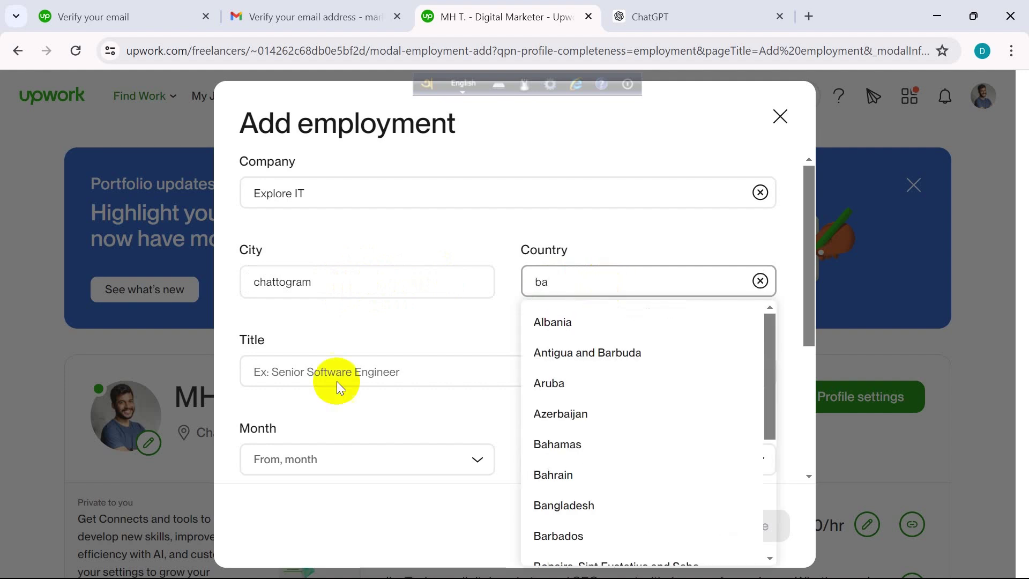
left_click(546, 507)
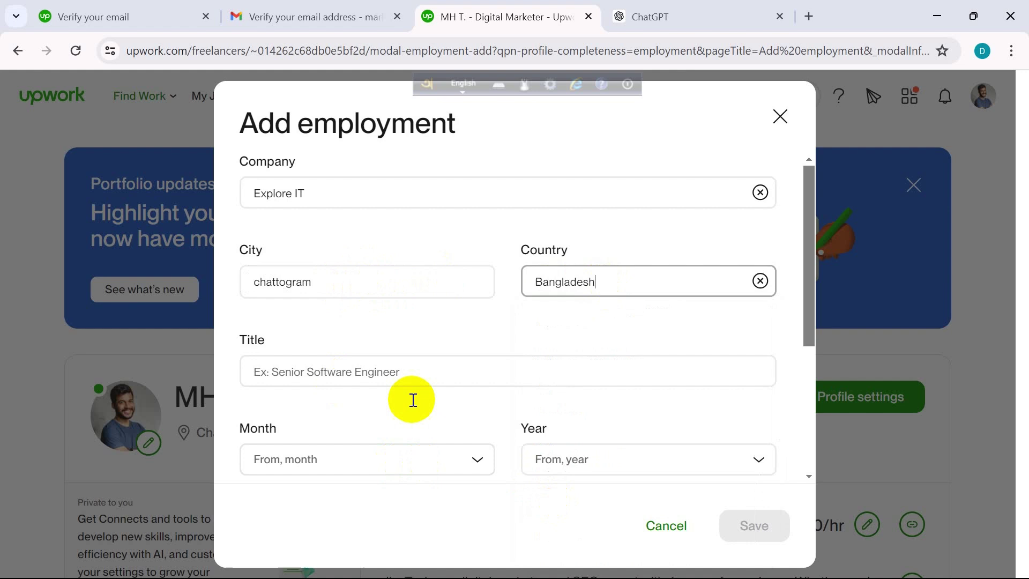
- Add title Trainer, start date June 2021 and description 'xyz', then save the entry
left_click(344, 368)
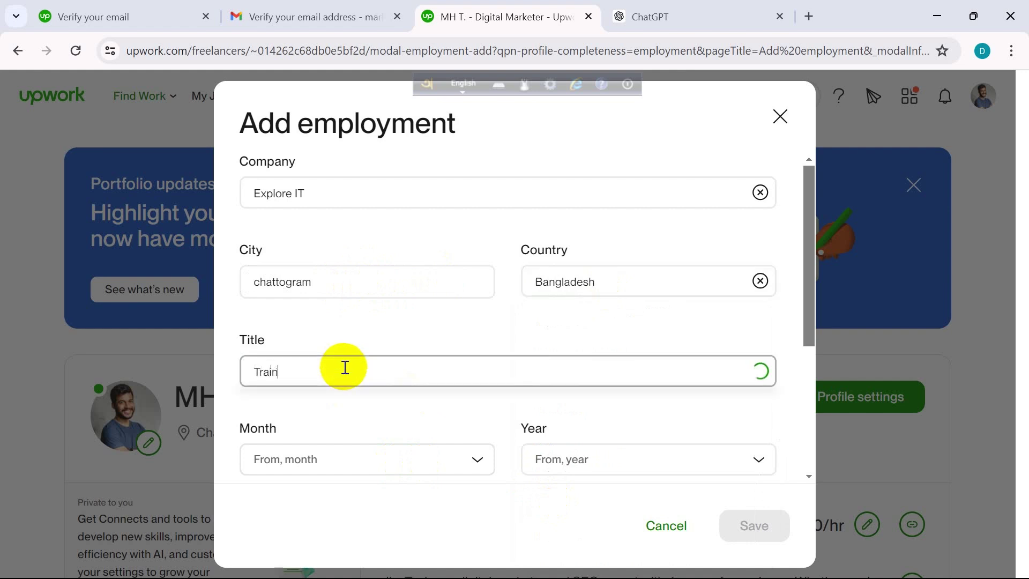
scroll(339, 369, "down", 5)
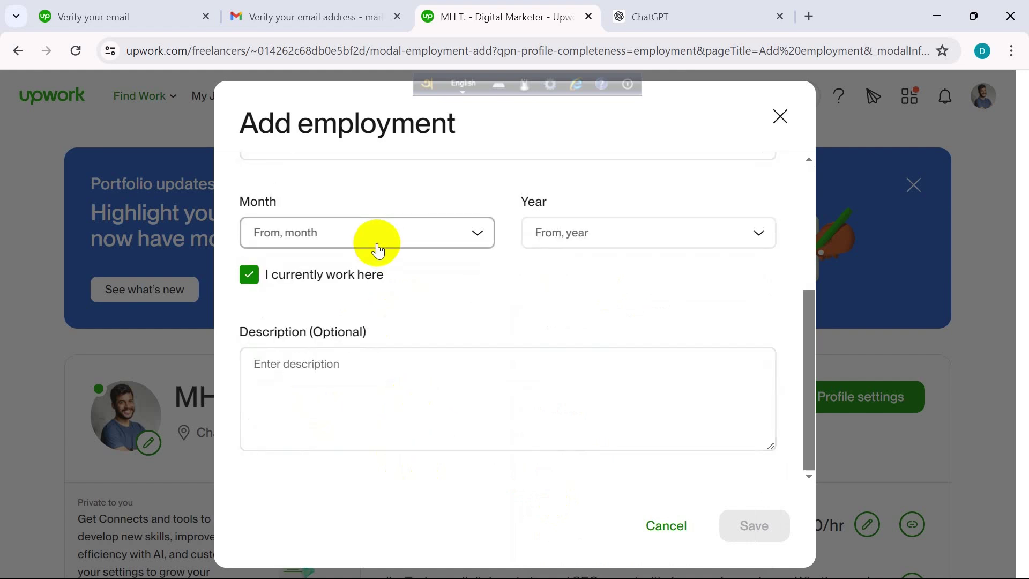
left_click(379, 236)
left_click(296, 460)
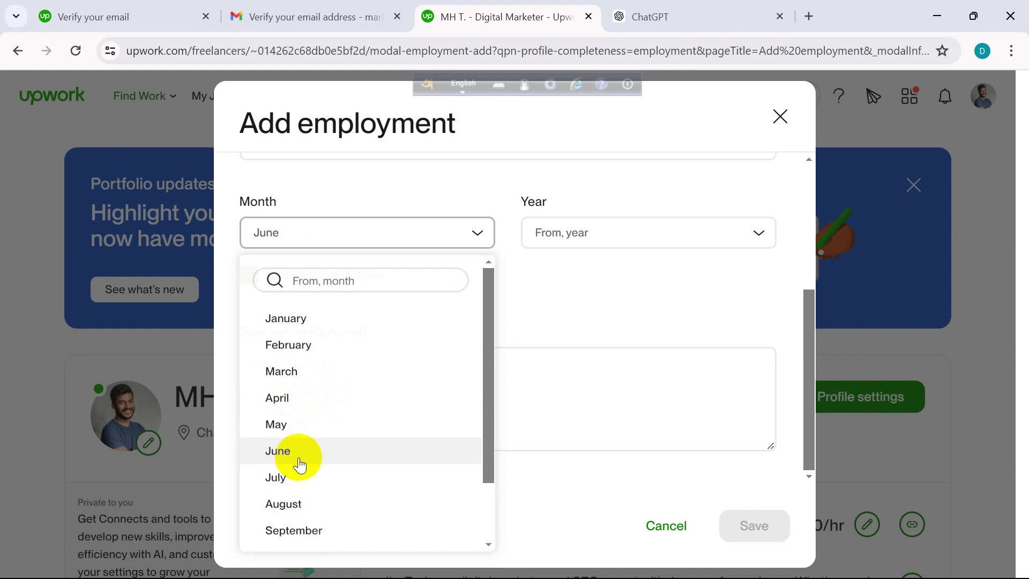
left_click(616, 232)
left_click(602, 402)
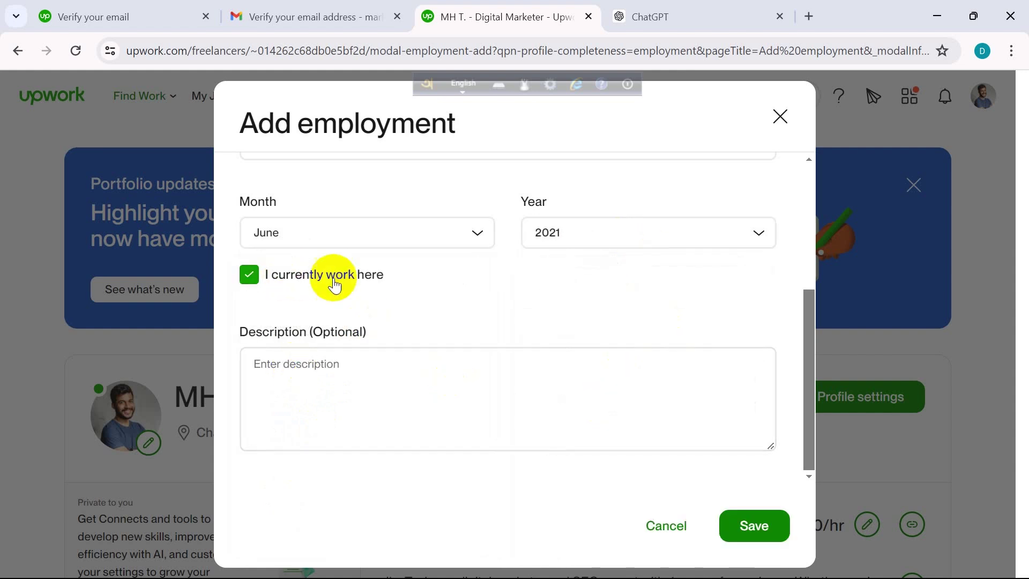
left_click(385, 388)
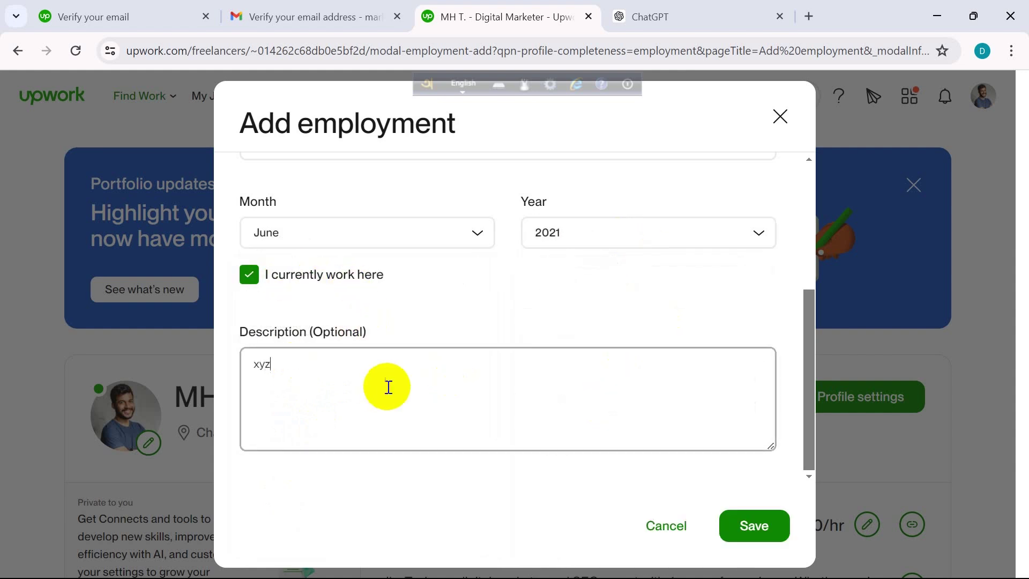
type("xyz")
scroll(375, 429, "up", 3)
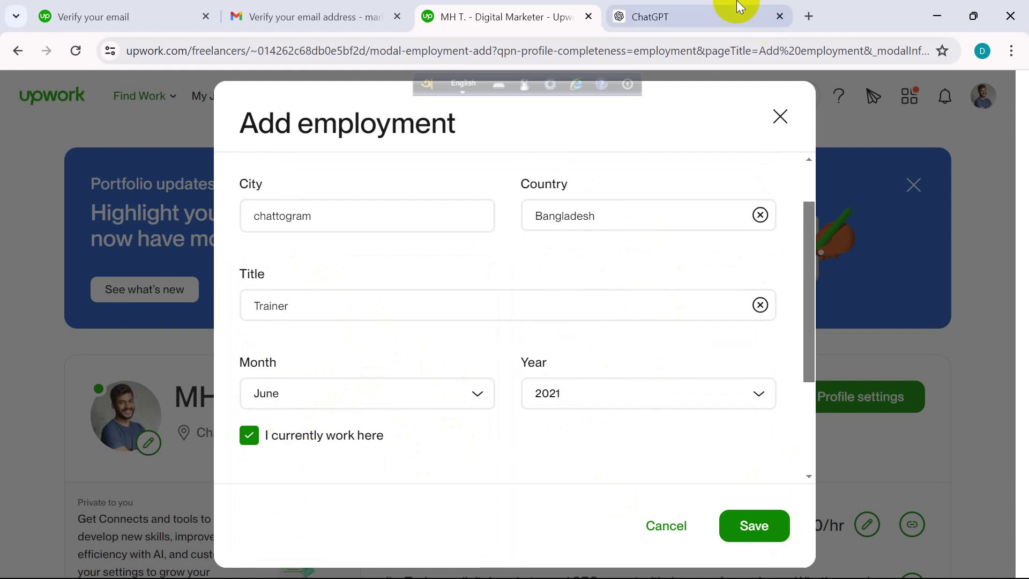
scroll(364, 461, "down", 3)
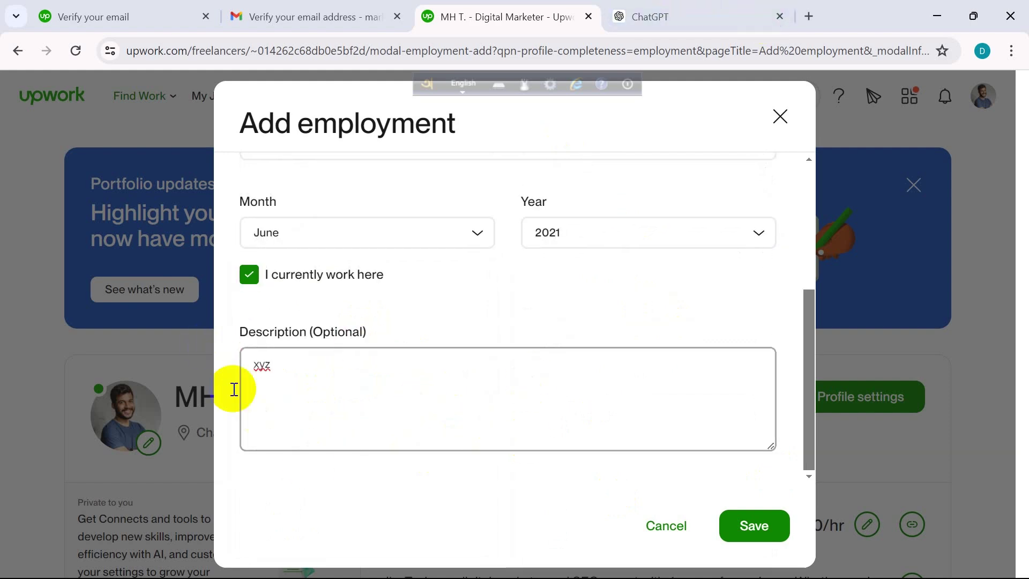
left_click(767, 543)
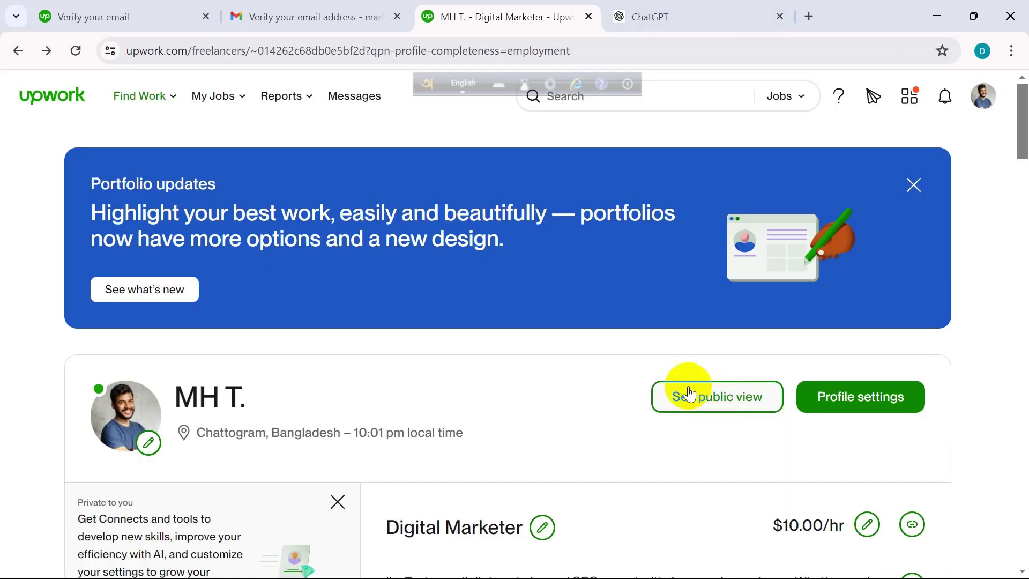
- Preview the profile as clients see it, close the leftover employment form, and return home
scroll(602, 378, "down", 3)
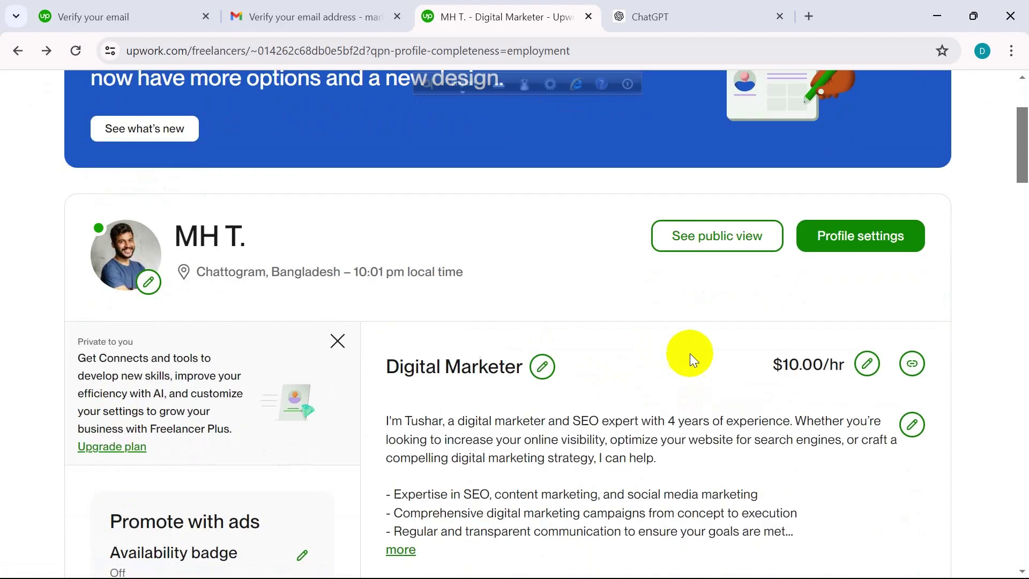
left_click(732, 239)
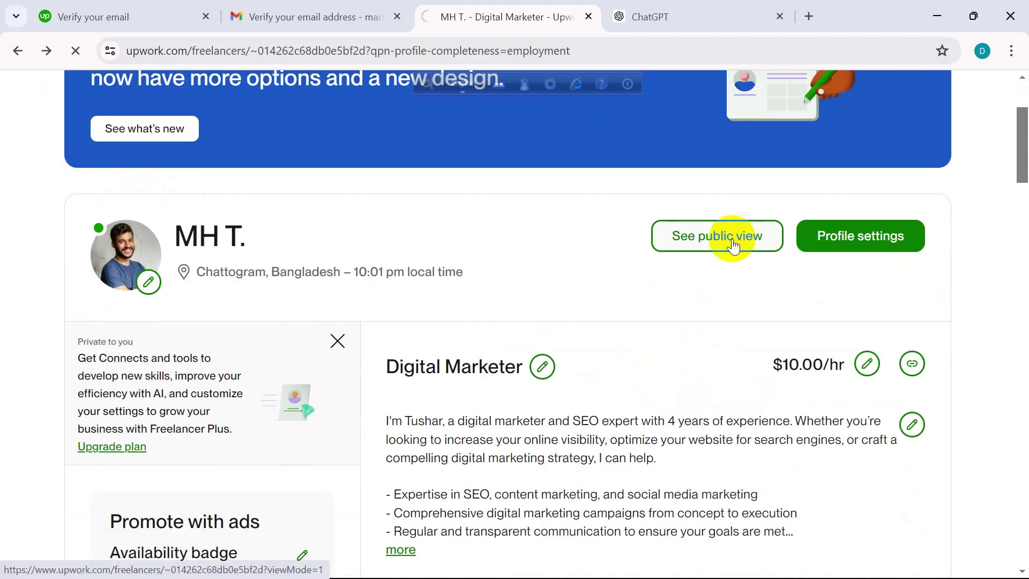
left_click(13, 57)
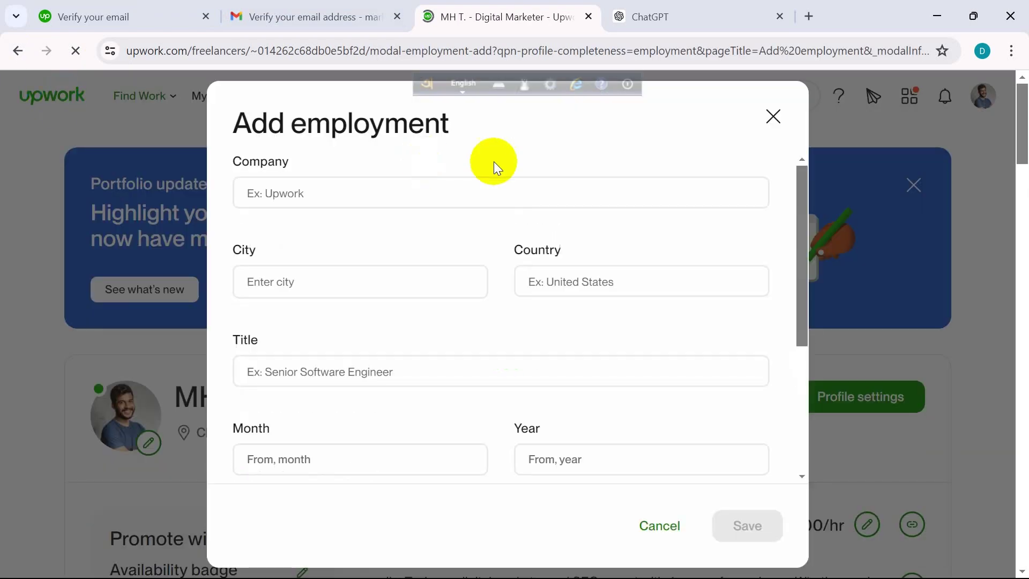
left_click(780, 116)
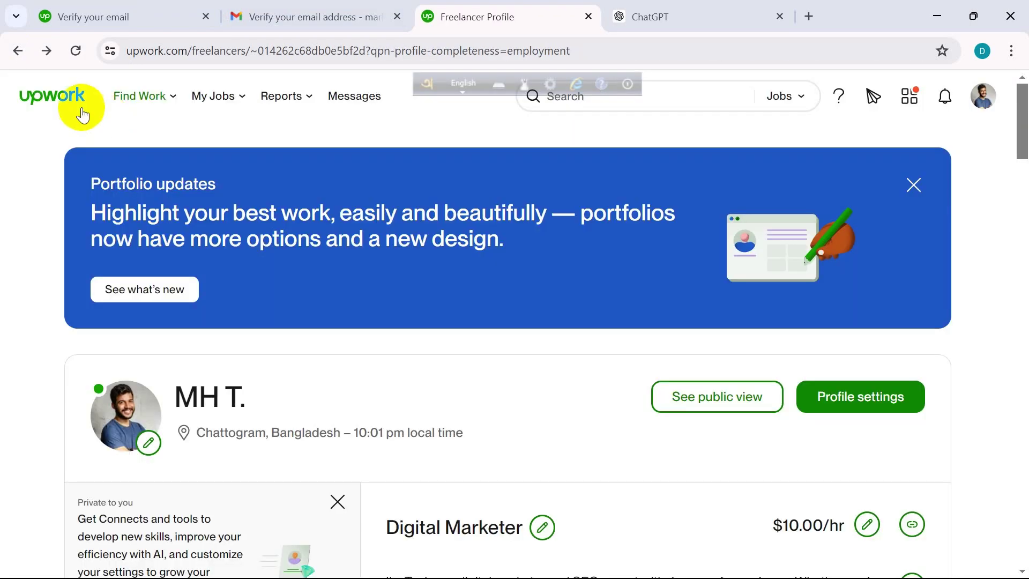
left_click(57, 97)
- Choose Portfolio from the 'Complete your profile' checklist
scroll(874, 316, "down", 8)
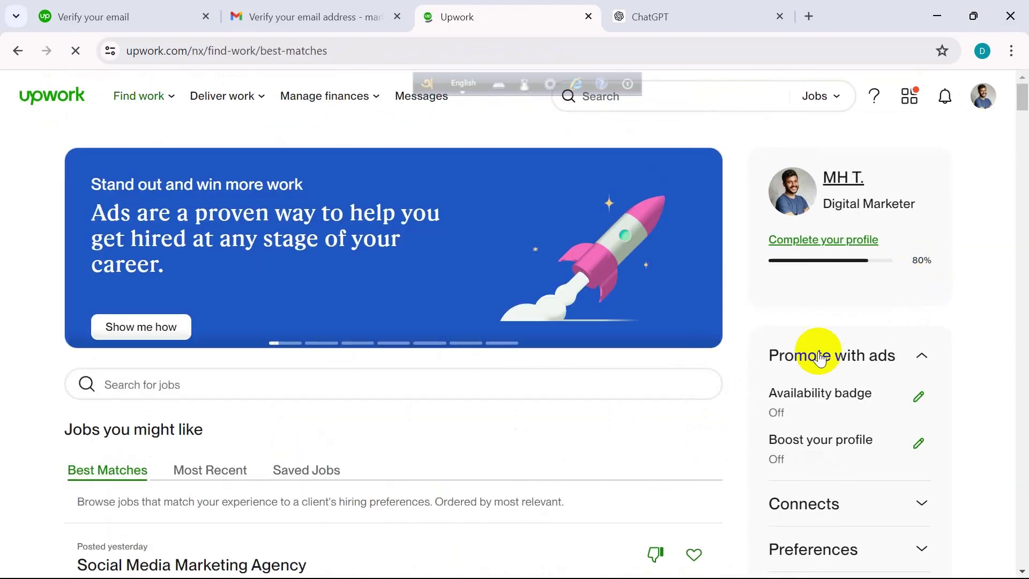
scroll(922, 311, "down", 1)
scroll(884, 273, "up", 1)
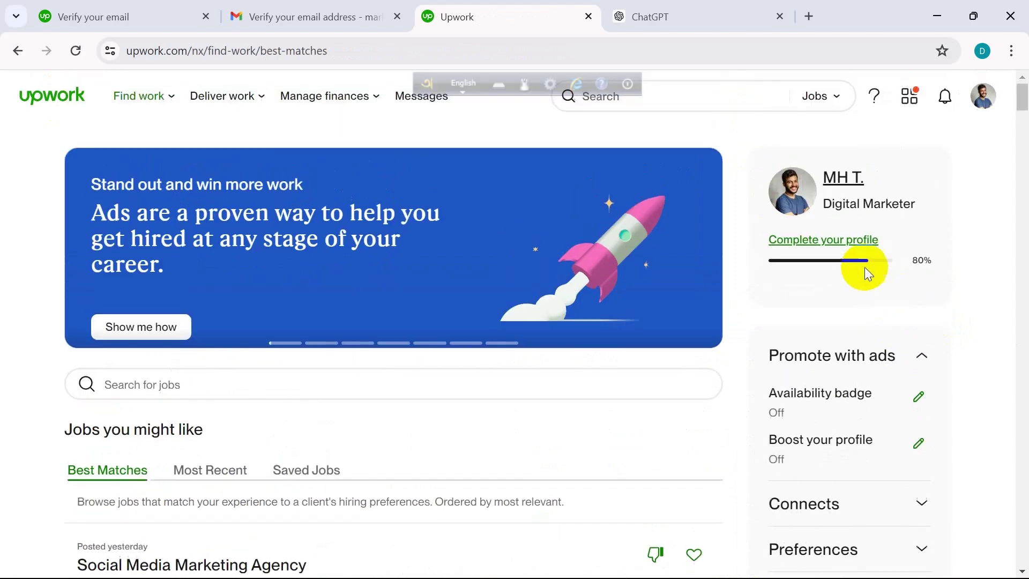
left_click(847, 241)
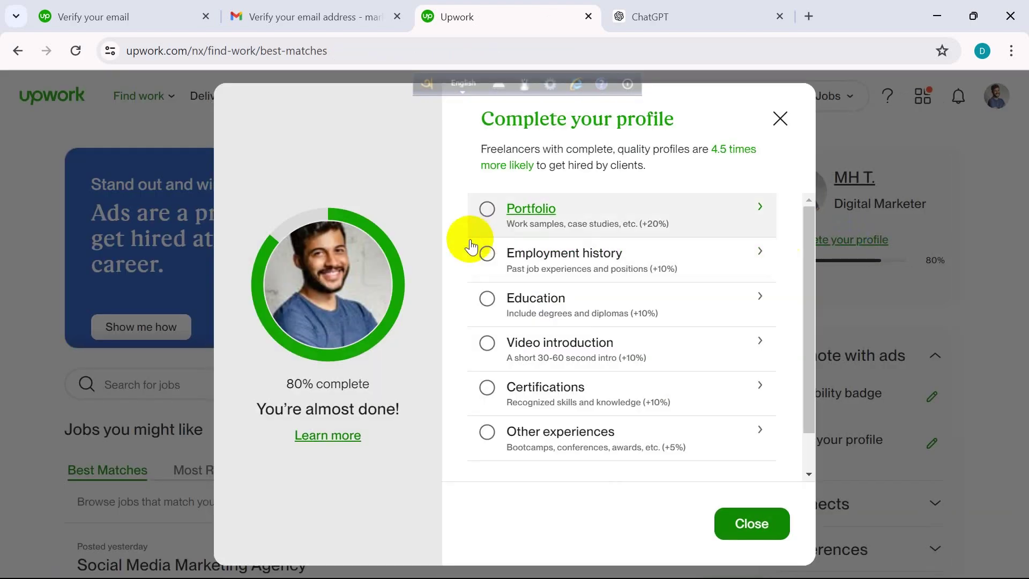
left_click(487, 210)
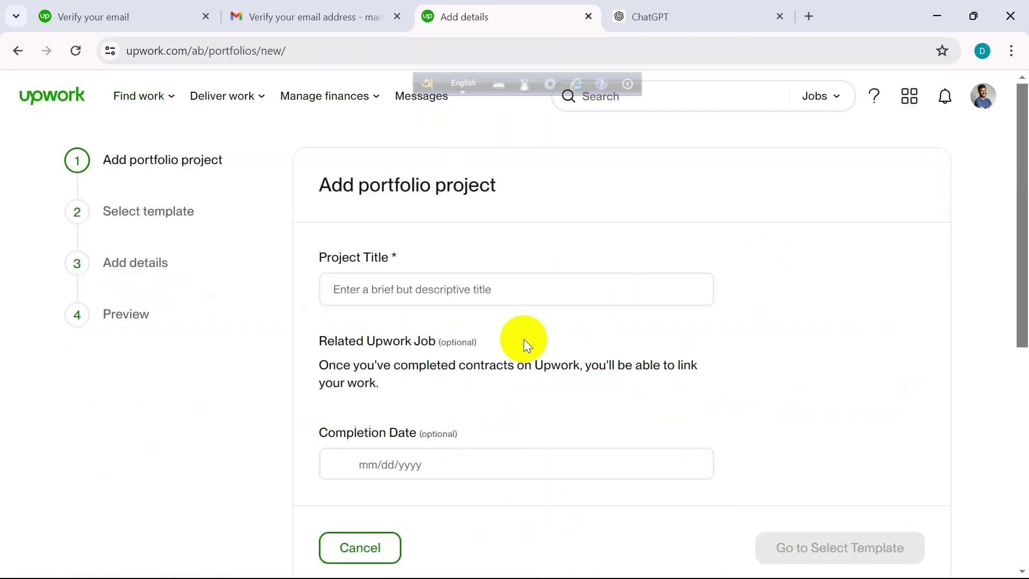
- Title the project Data Entry and pick a completion date from the calendar
left_click(414, 282)
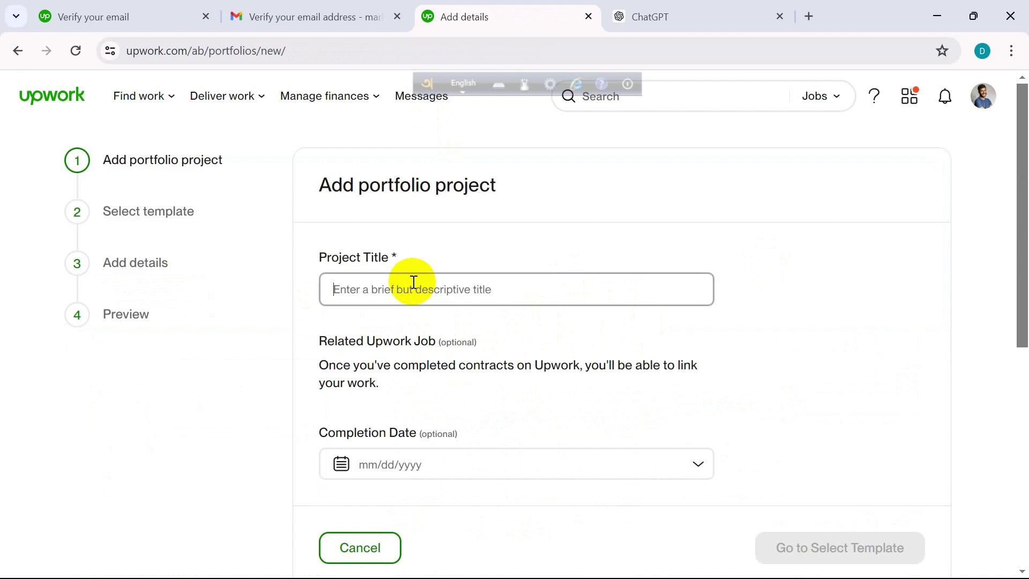
type("Data Entry")
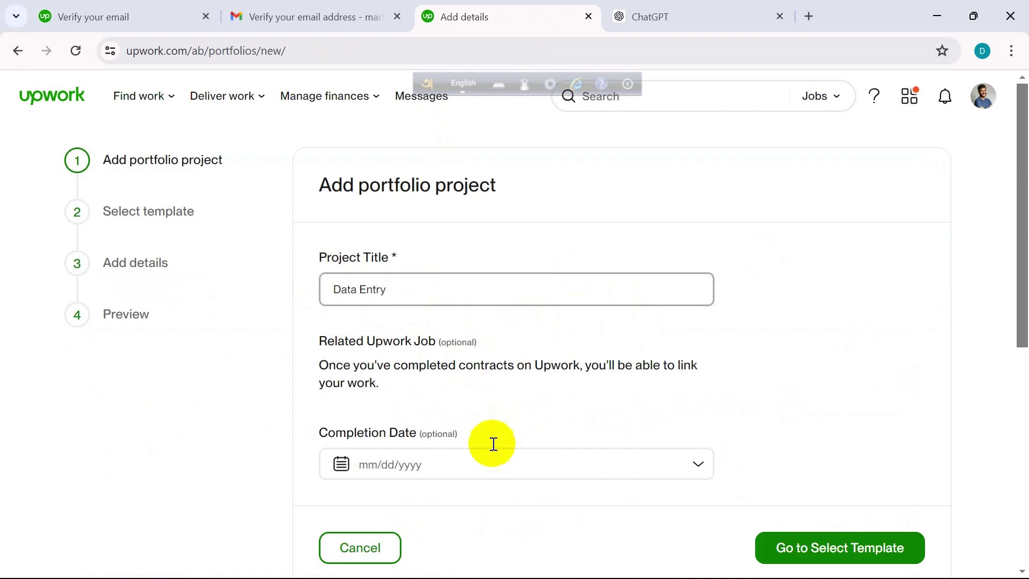
left_click(460, 467)
scroll(606, 410, "down", 3)
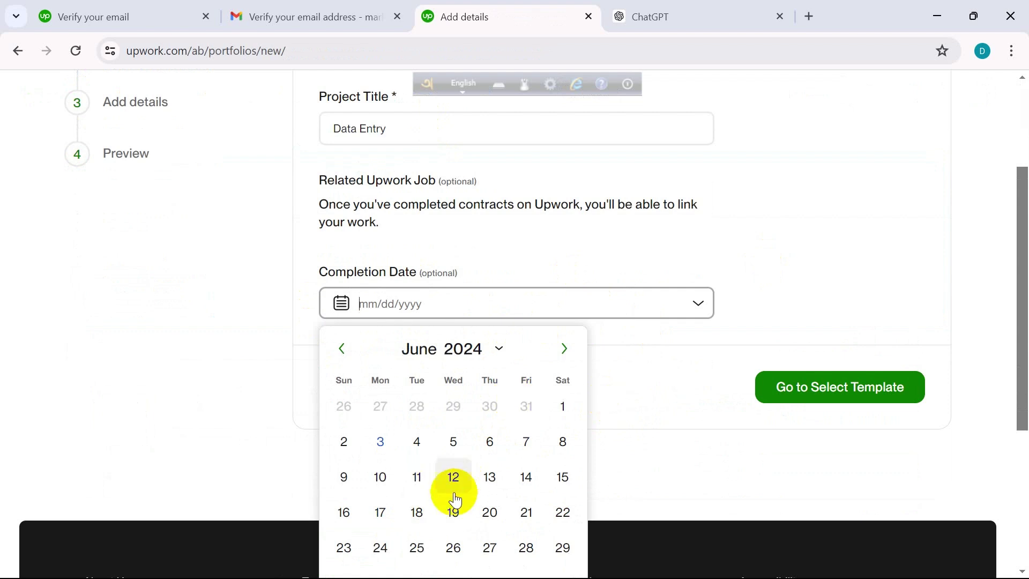
left_click(390, 481)
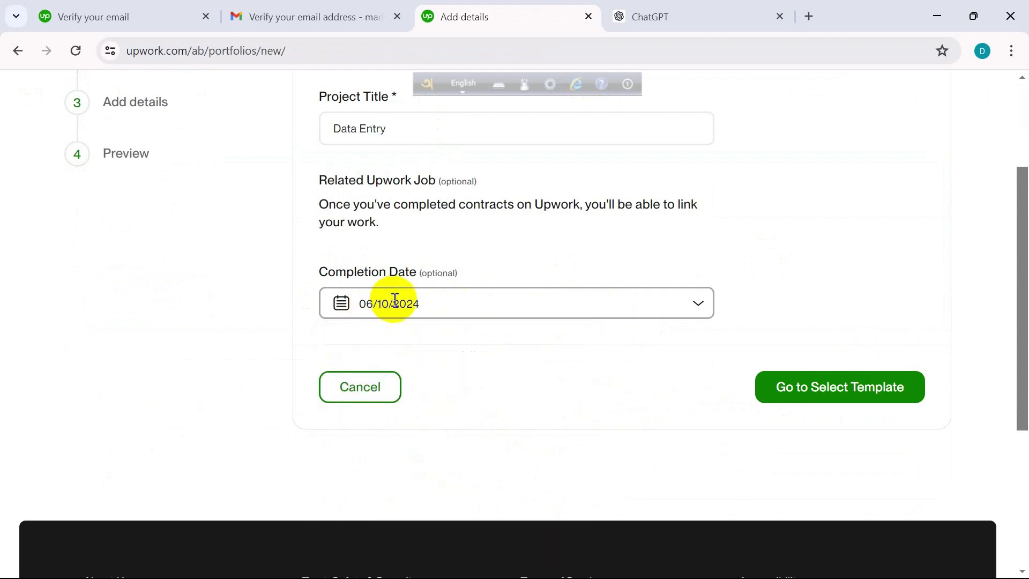
- Correct the completion date to 05/10/2024 and continue to template selection
left_click(388, 309)
left_click(370, 304)
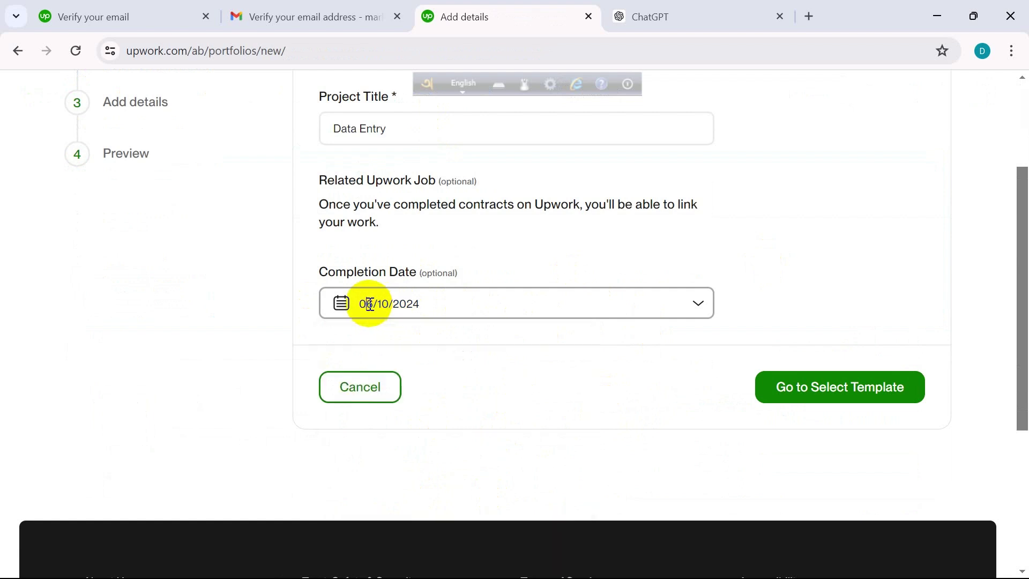
left_click(374, 304)
key("BackSpace")
type("5")
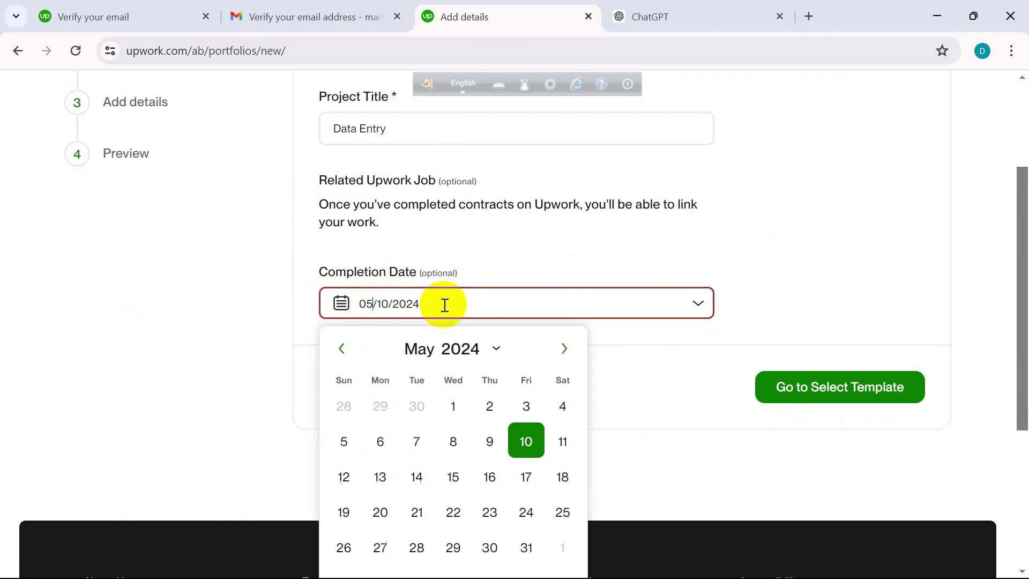
left_click(637, 353)
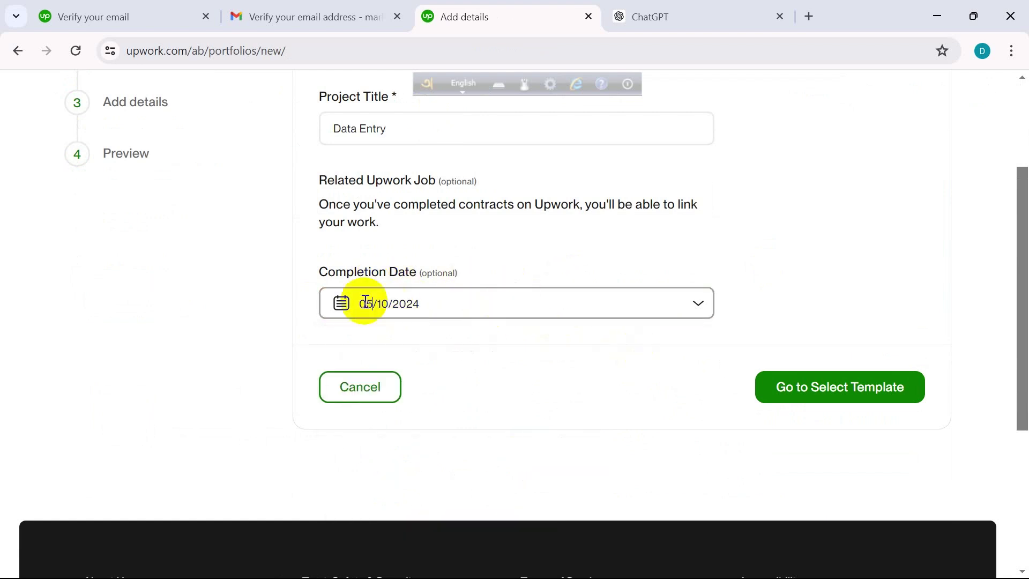
scroll(413, 326, "up", 2)
scroll(811, 441, "up", 2)
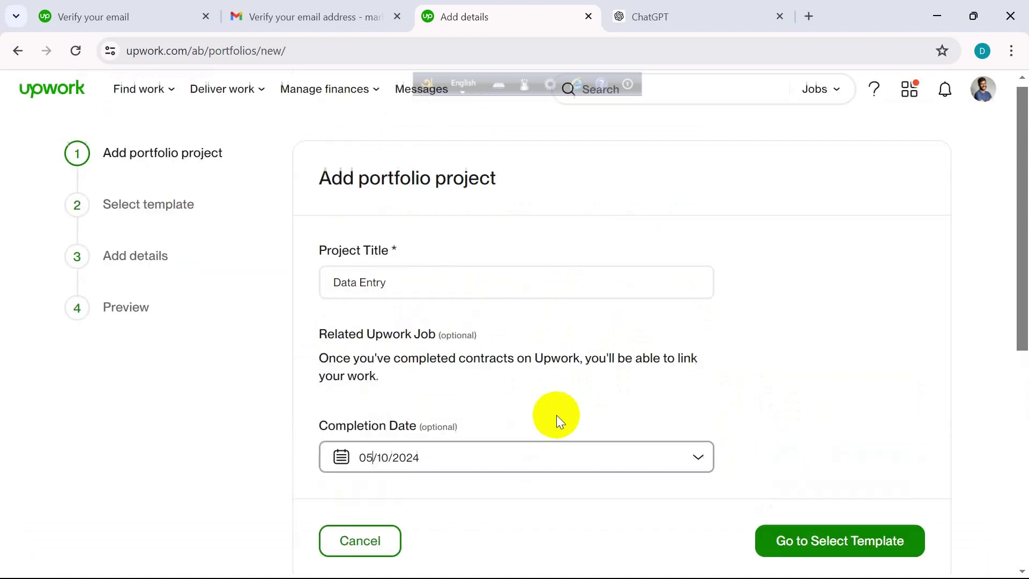
left_click(826, 552)
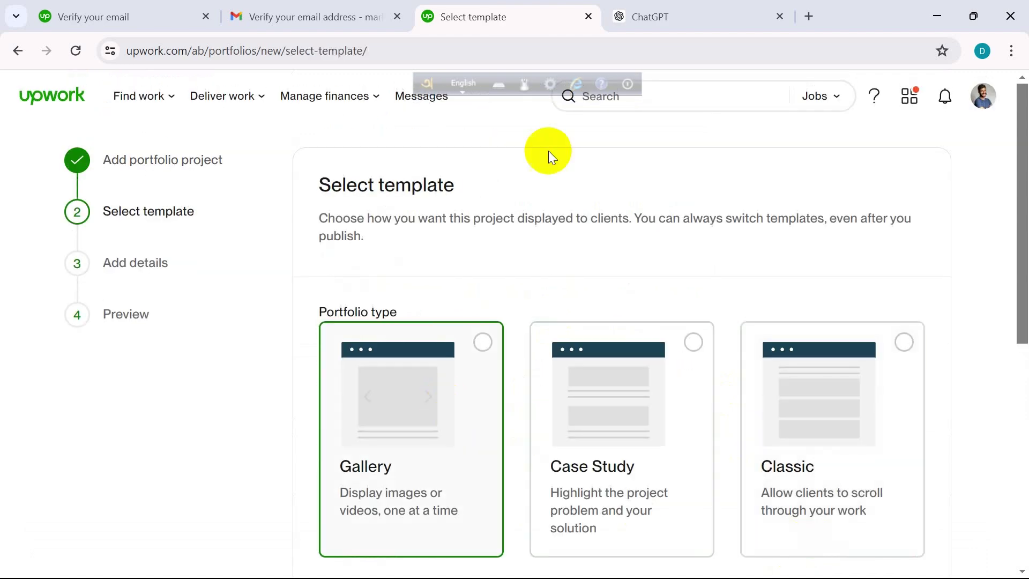
- Choose the Gallery template, continue to project details, and start browsing for a file
scroll(615, 252, "down", 2)
scroll(768, 351, "down", 2)
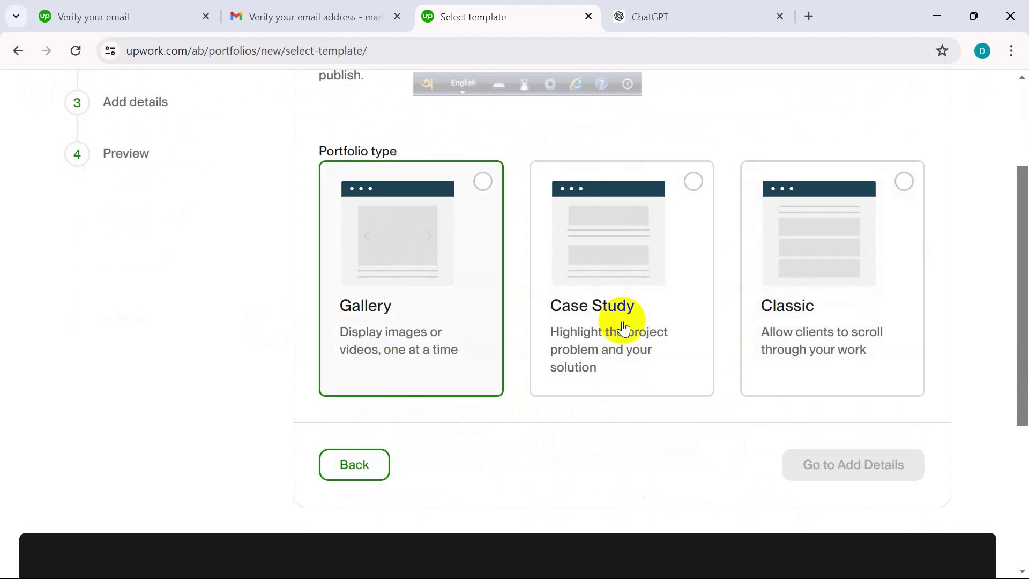
left_click(503, 215)
left_click(898, 528)
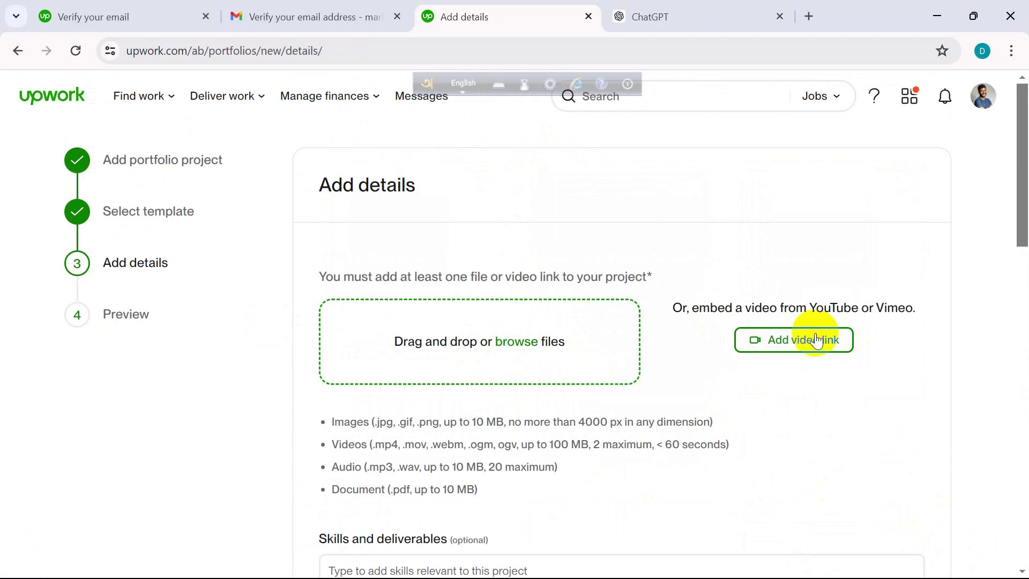
left_click(516, 342)
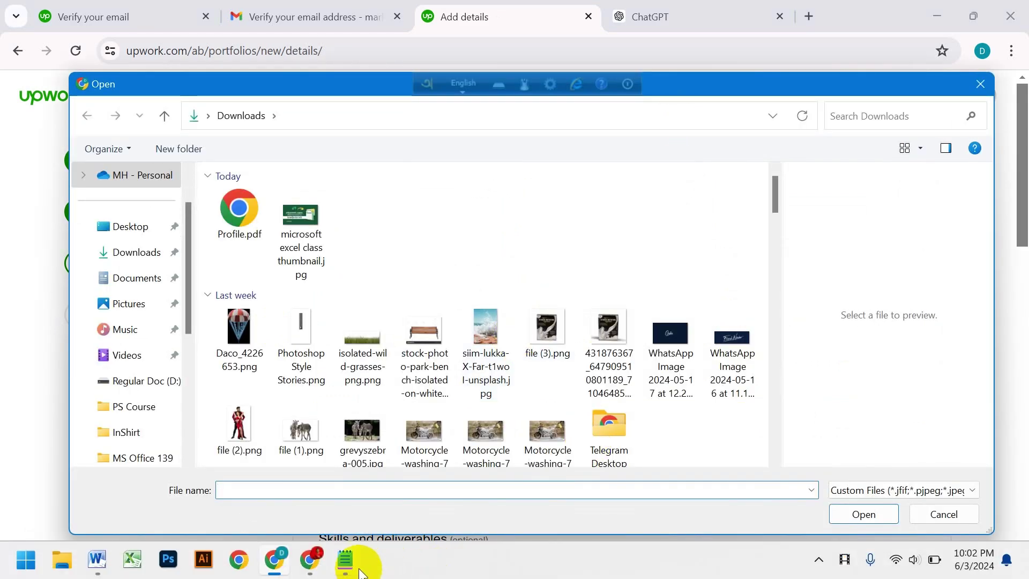
- Search Google for 'data entry sheet' in a new tab of the other browser window
left_click(309, 571)
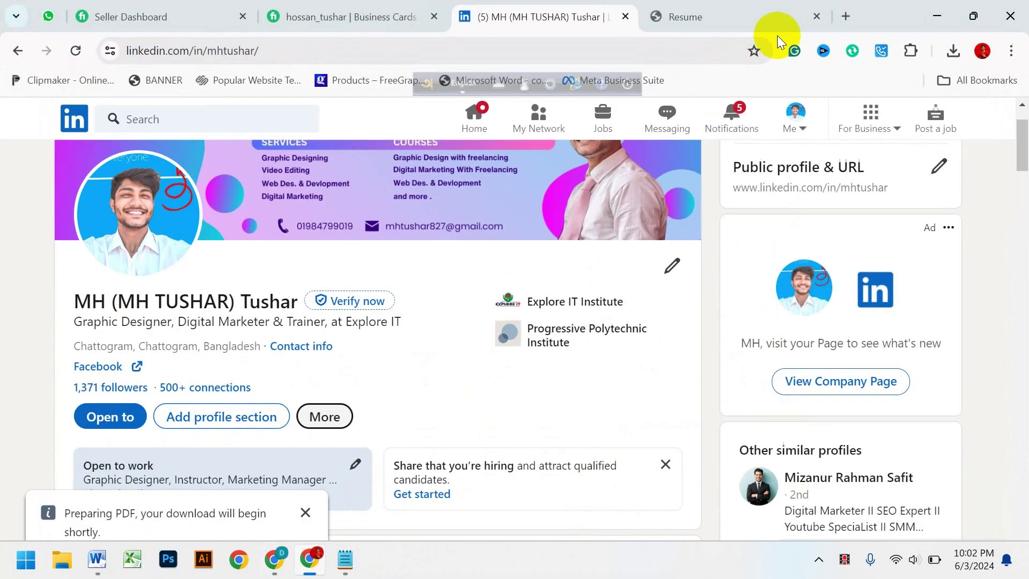
left_click(851, 20)
type("data en")
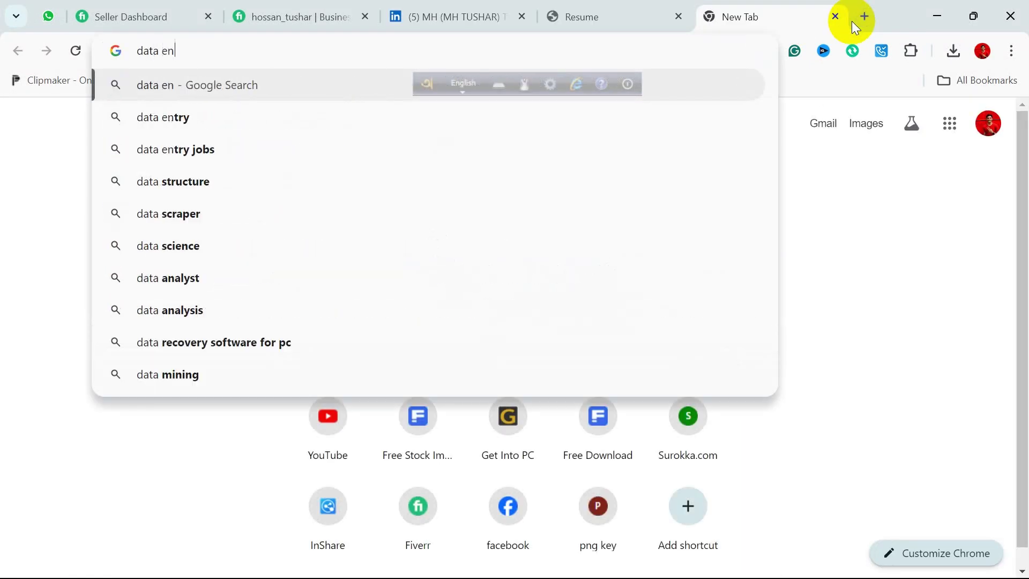
type("try sheet")
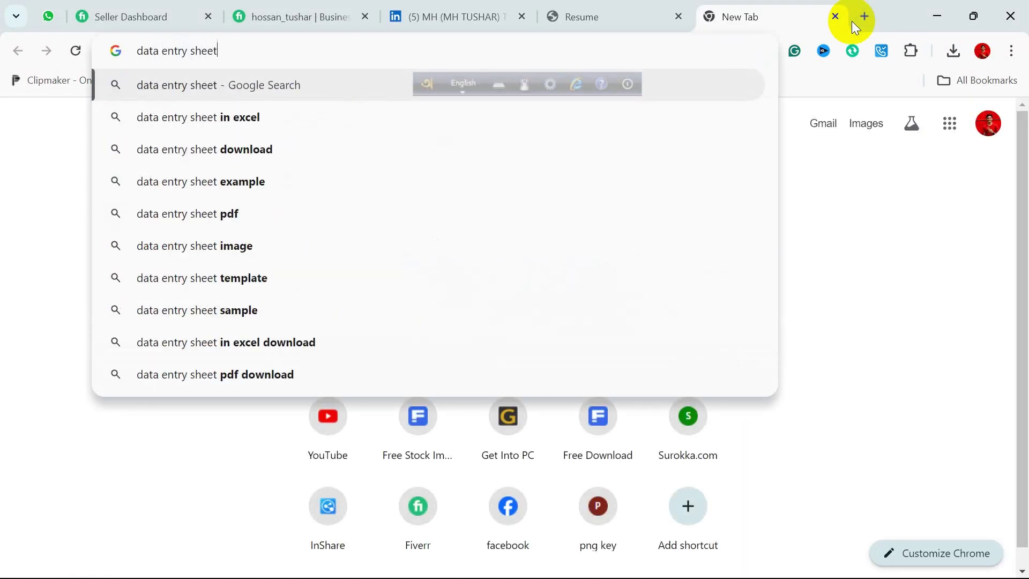
key("Return")
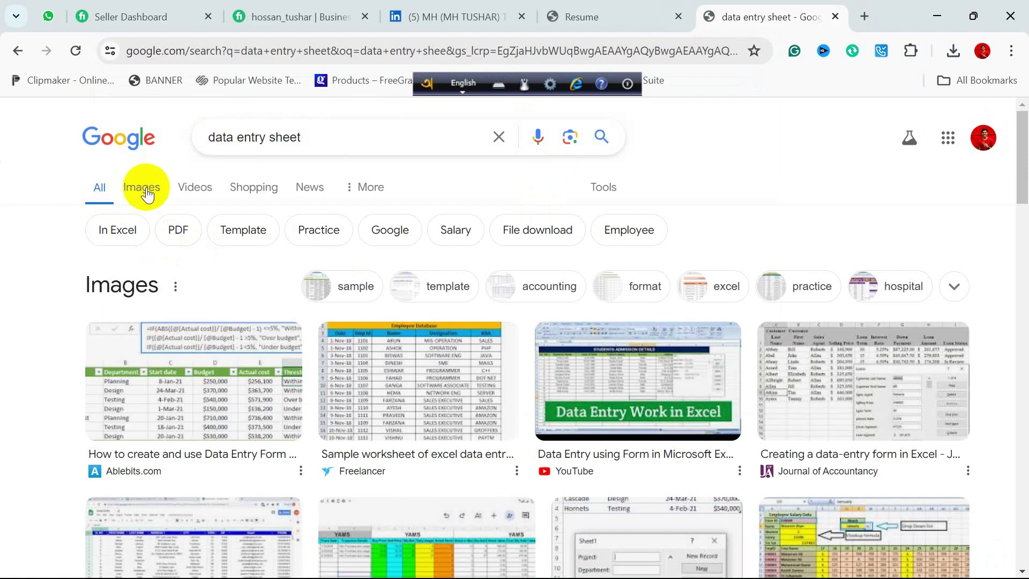
- Browse the image results and preview the Ablebits Data Entry Form spreadsheet image
left_click(143, 191)
scroll(622, 442, "down", 4)
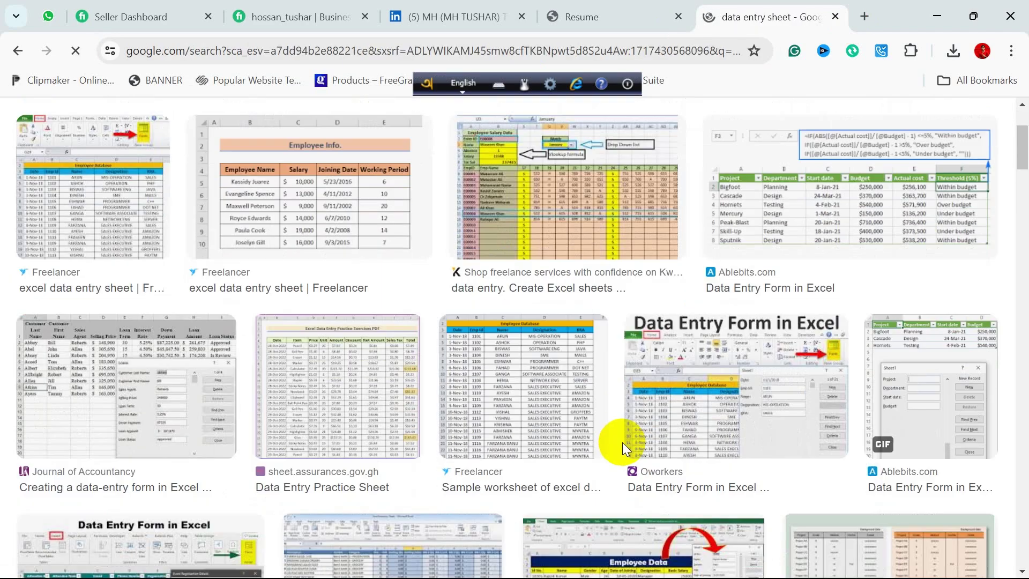
scroll(820, 420, "down", 3)
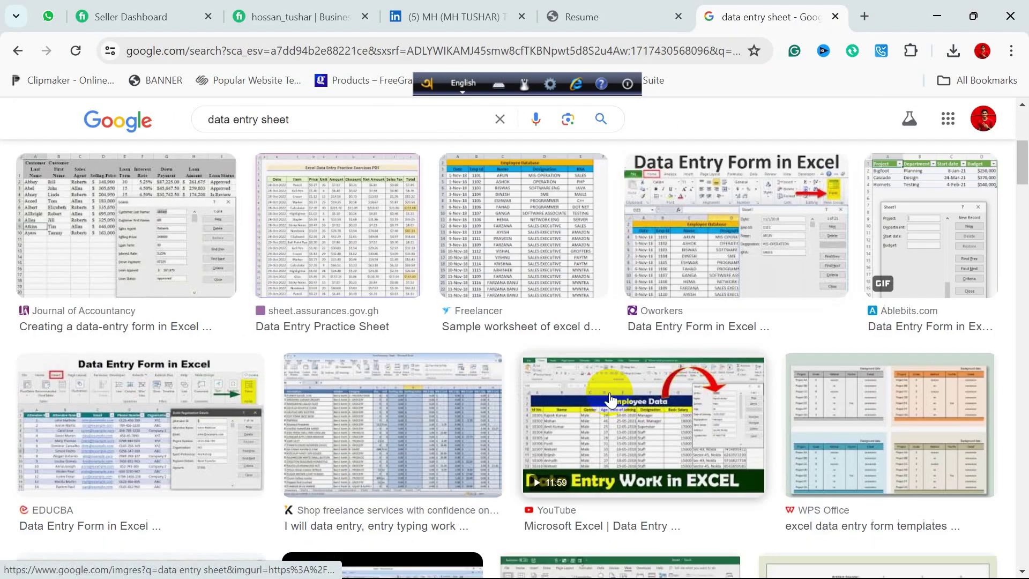
left_click(483, 237)
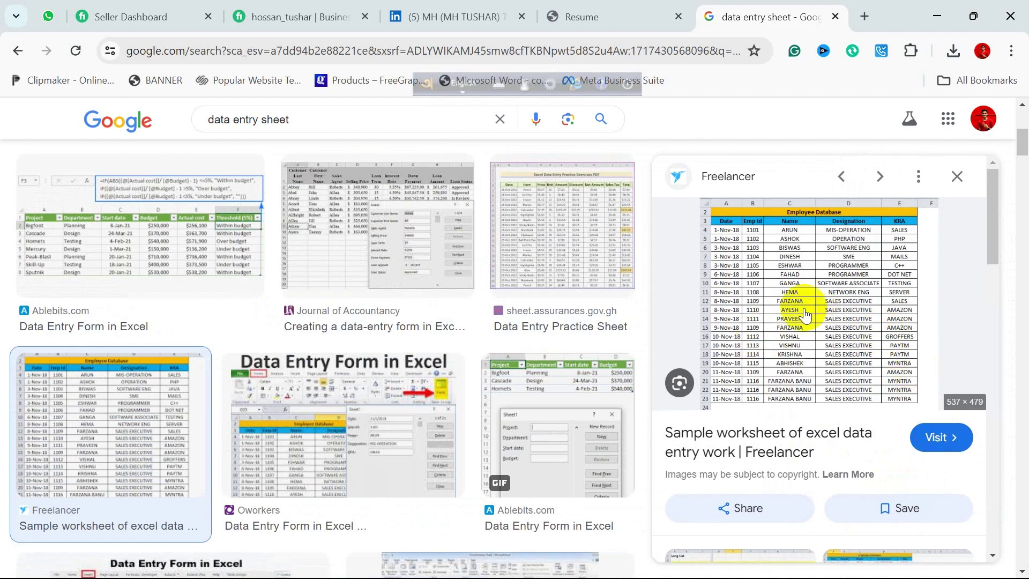
scroll(437, 310, "up", 3)
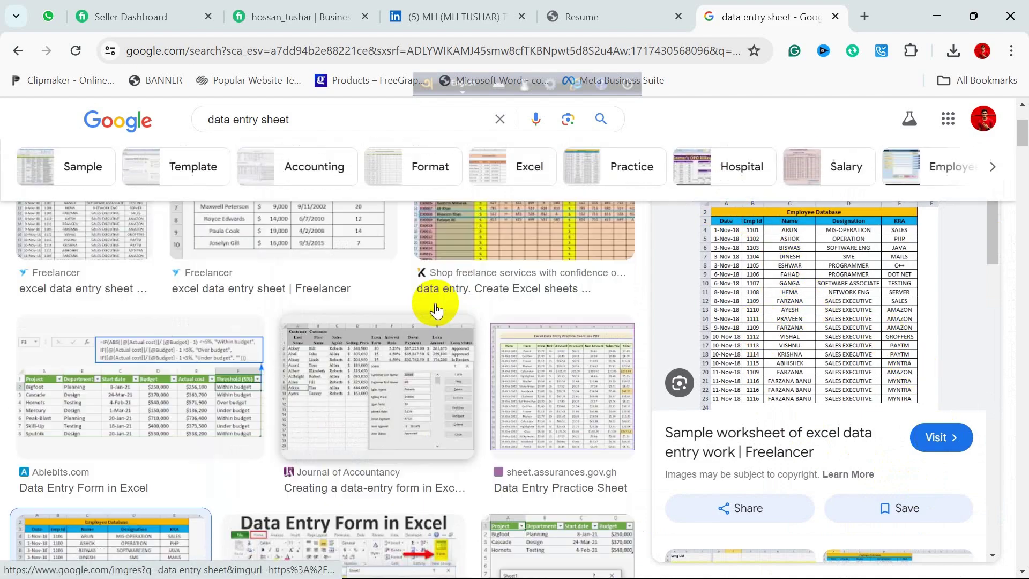
scroll(404, 409, "down", 2)
left_click(388, 385)
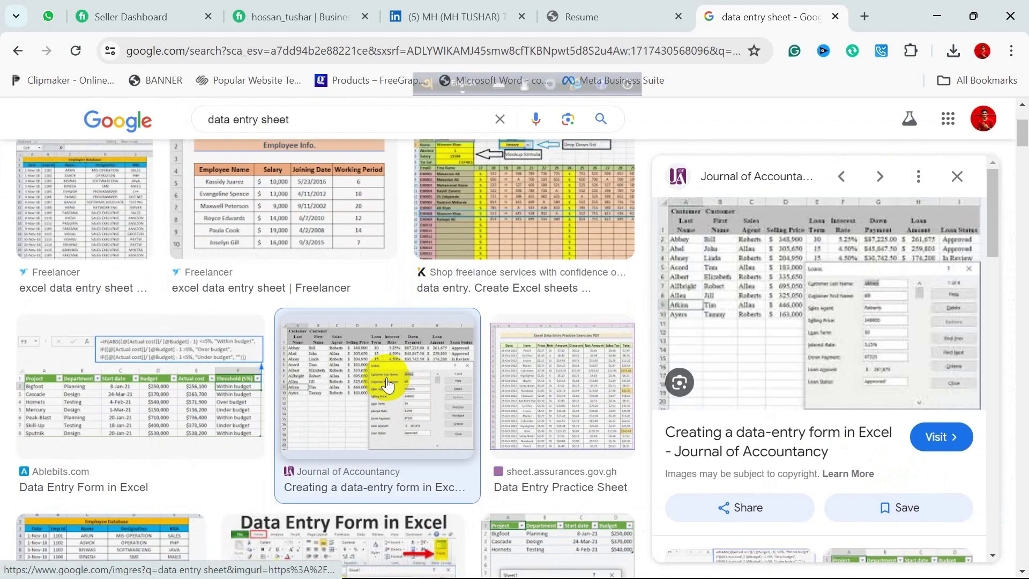
left_click(133, 396)
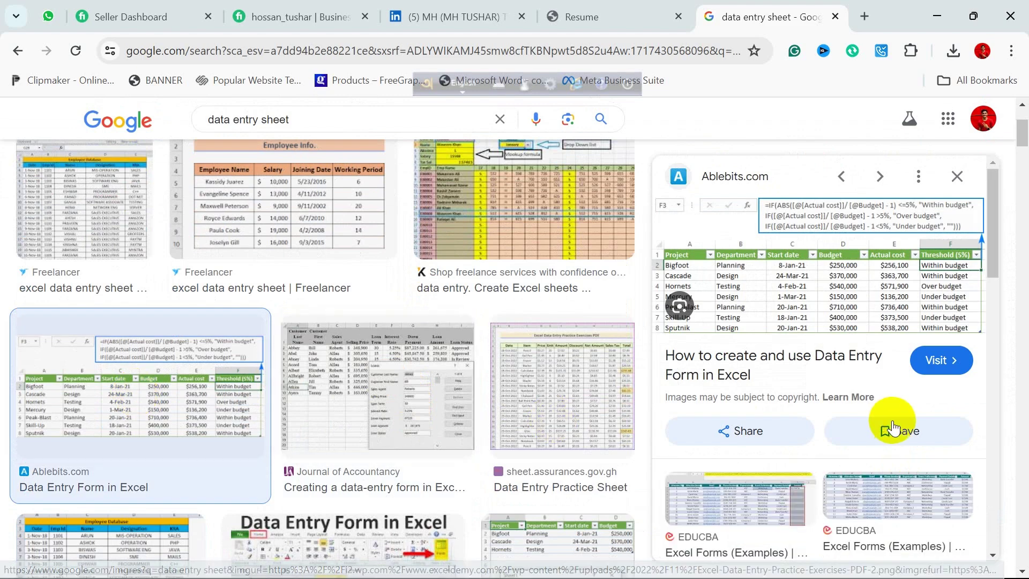
- Save the previewed image to Pictures as data entry.png
right_click(826, 282)
scroll(751, 445, "down", 1)
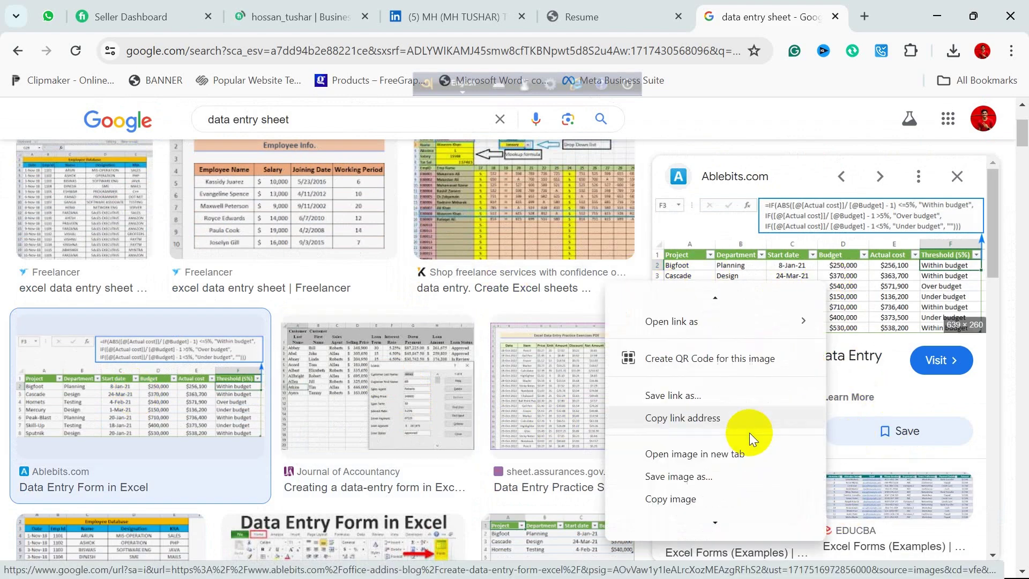
left_click(713, 469)
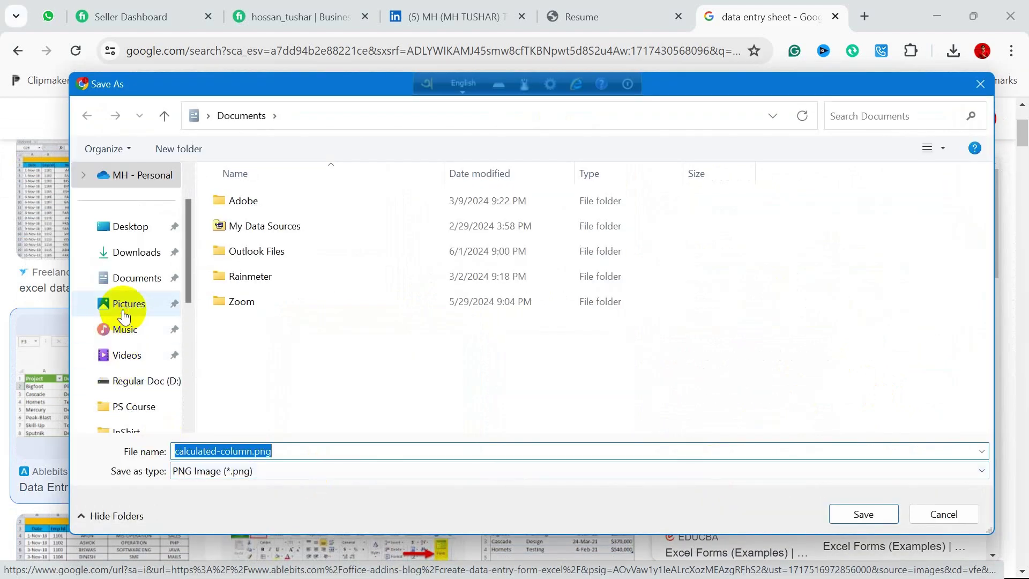
left_click(123, 316)
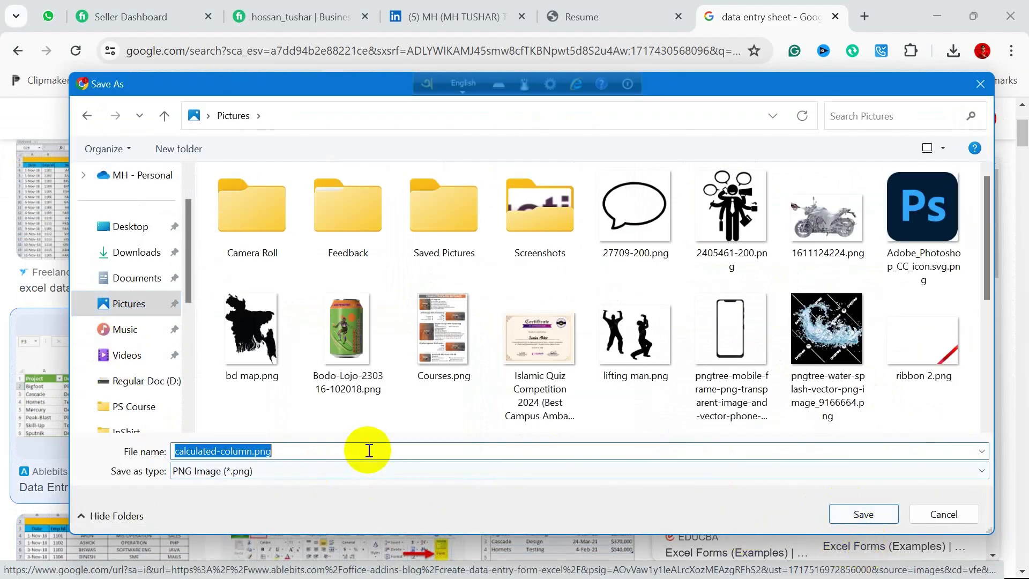
type("data entry")
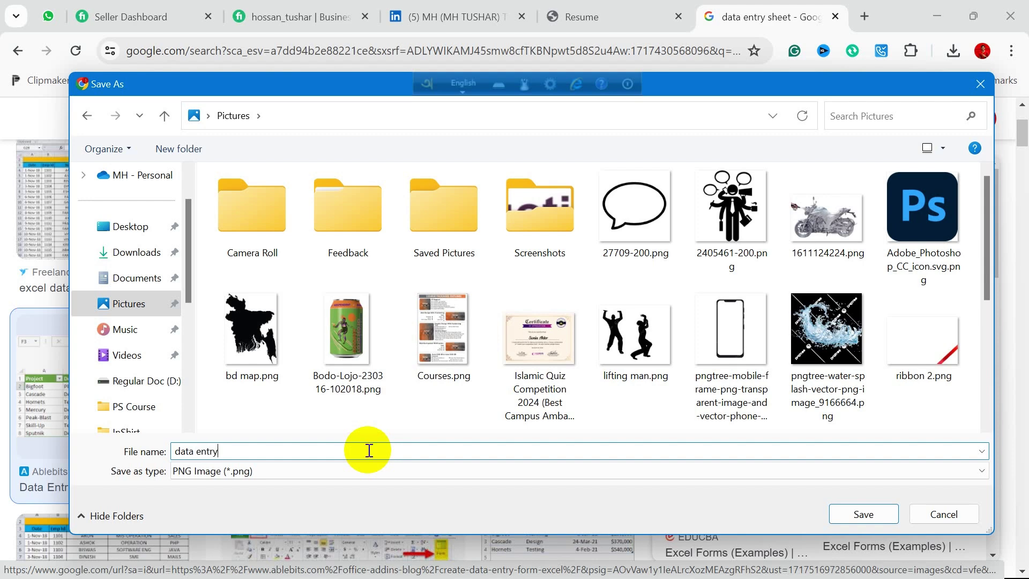
key("Return")
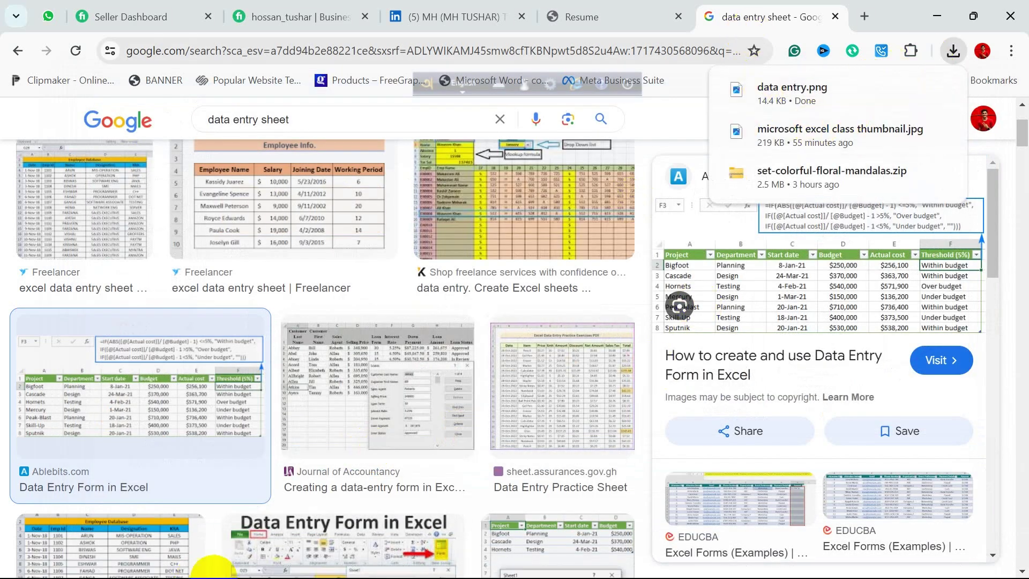
- Return to the Upwork page with its file-open dialog
mouse_move(213, 575)
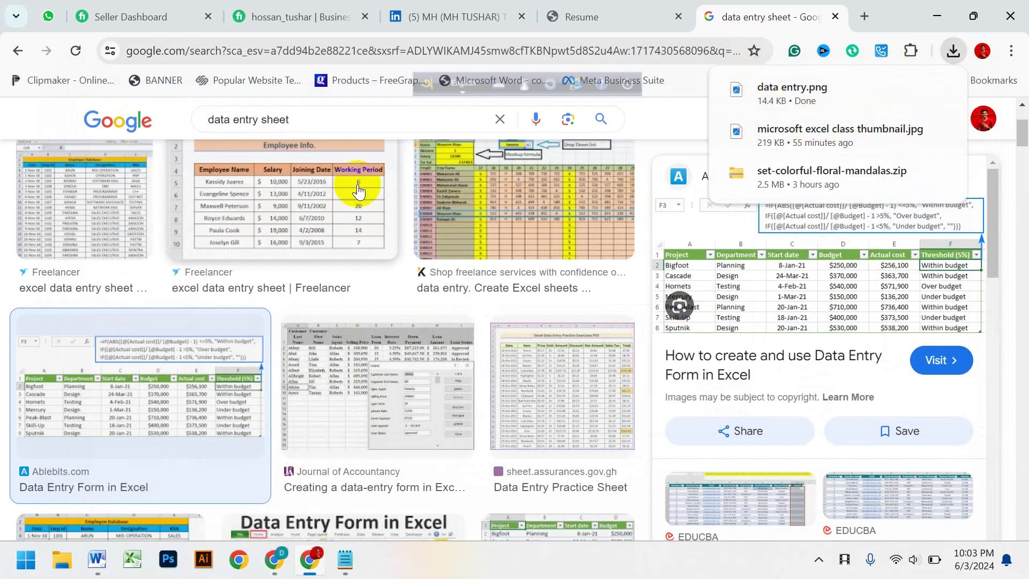
left_click(275, 565)
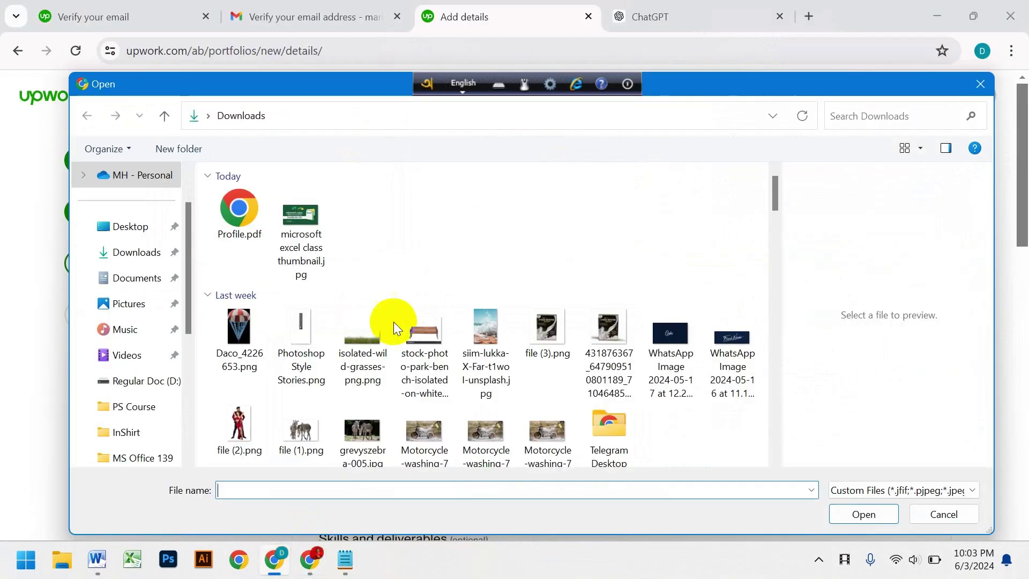
mouse_move(726, 85)
left_mouse_down()
mouse_move(672, 104)
mouse_move(725, 92)
left_mouse_up()
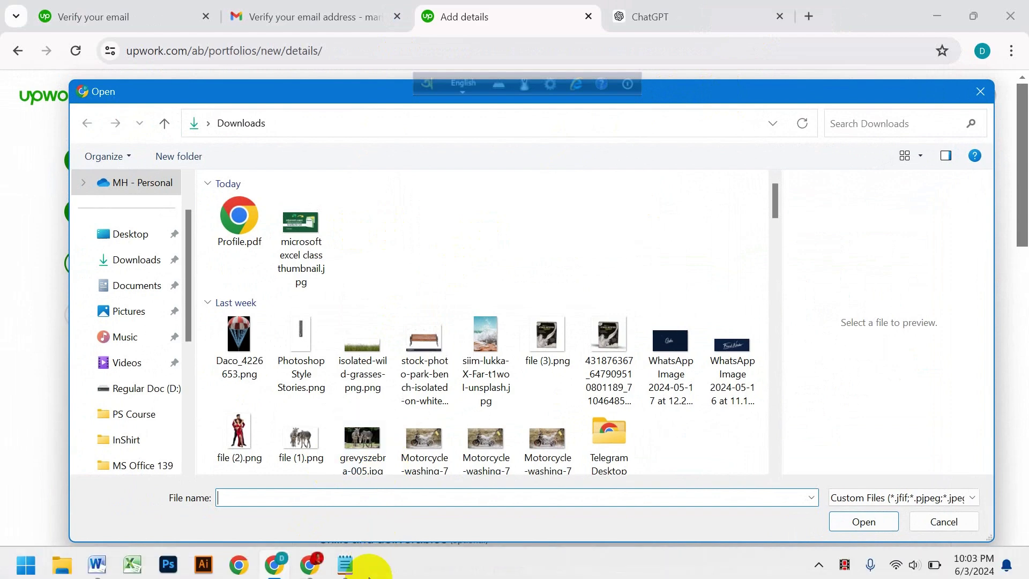
mouse_move(314, 570)
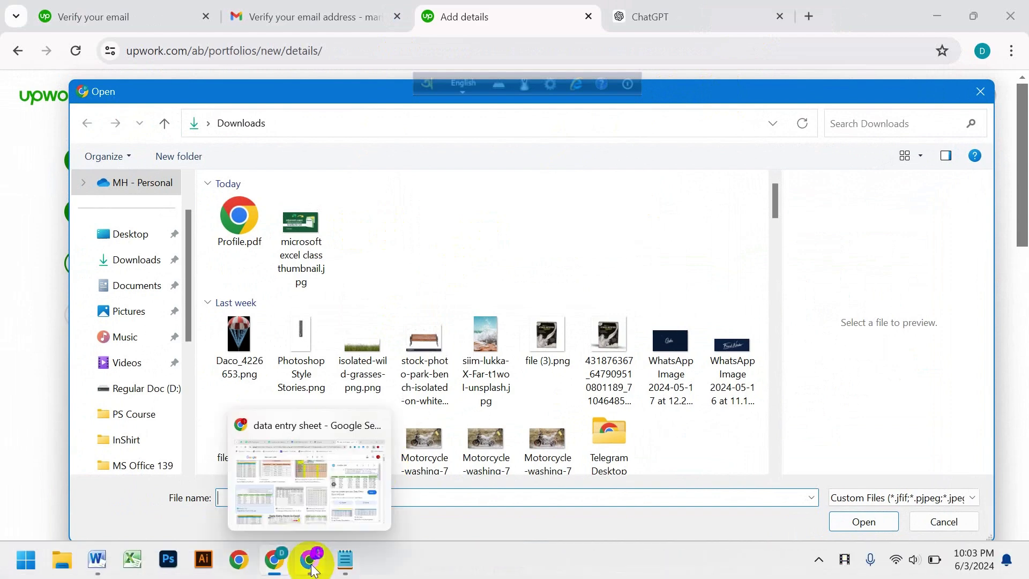
left_click(314, 570)
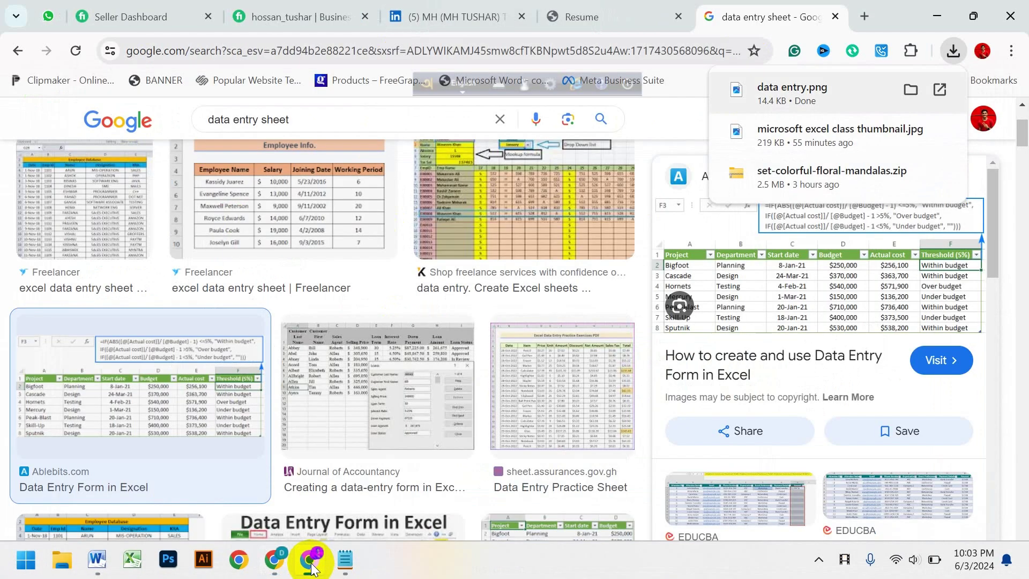
left_click(276, 562)
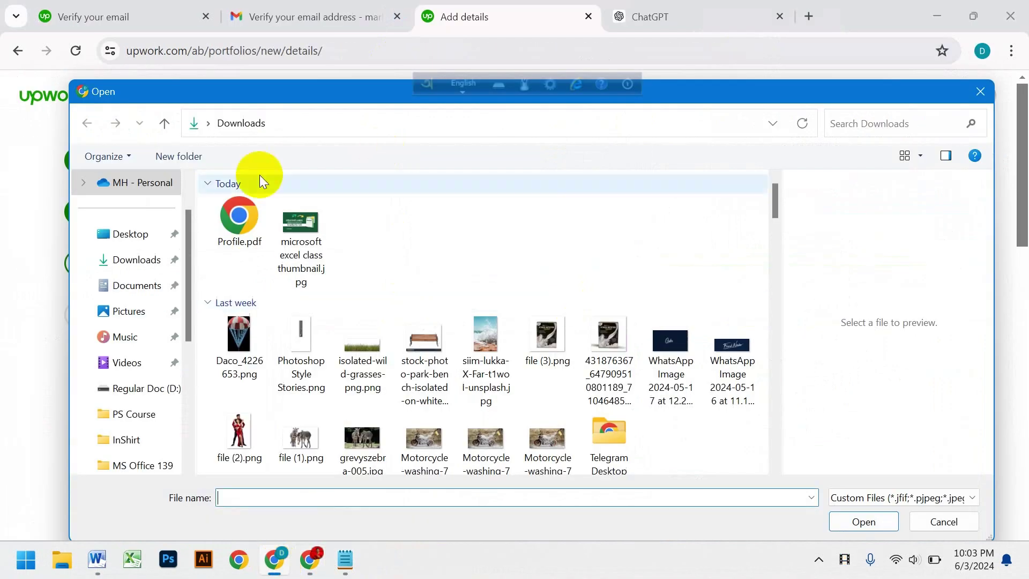
- Upload data entry.png from Pictures as the portfolio project's file
left_click(138, 321)
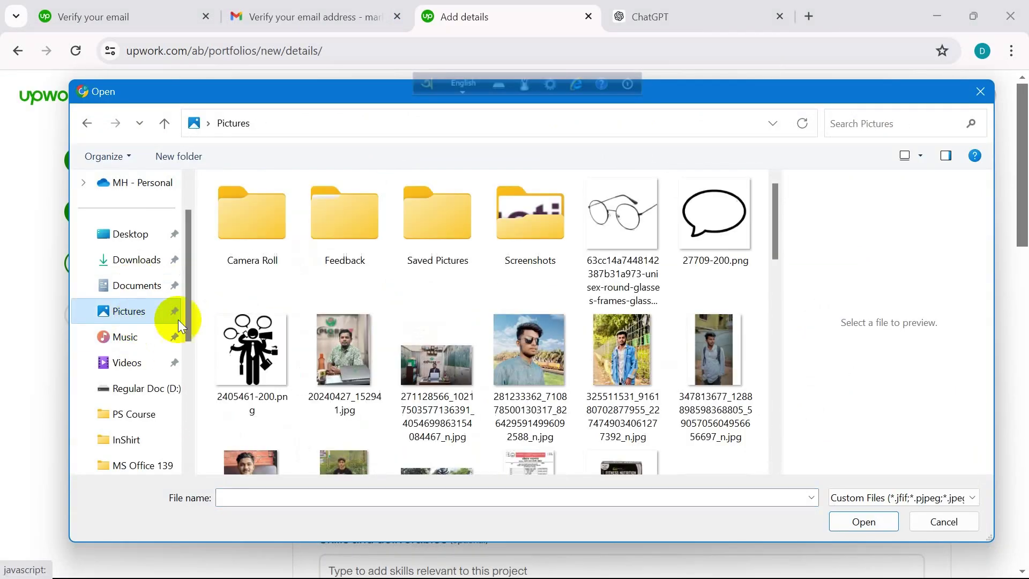
scroll(510, 348, "down", 2)
scroll(510, 347, "down", 3)
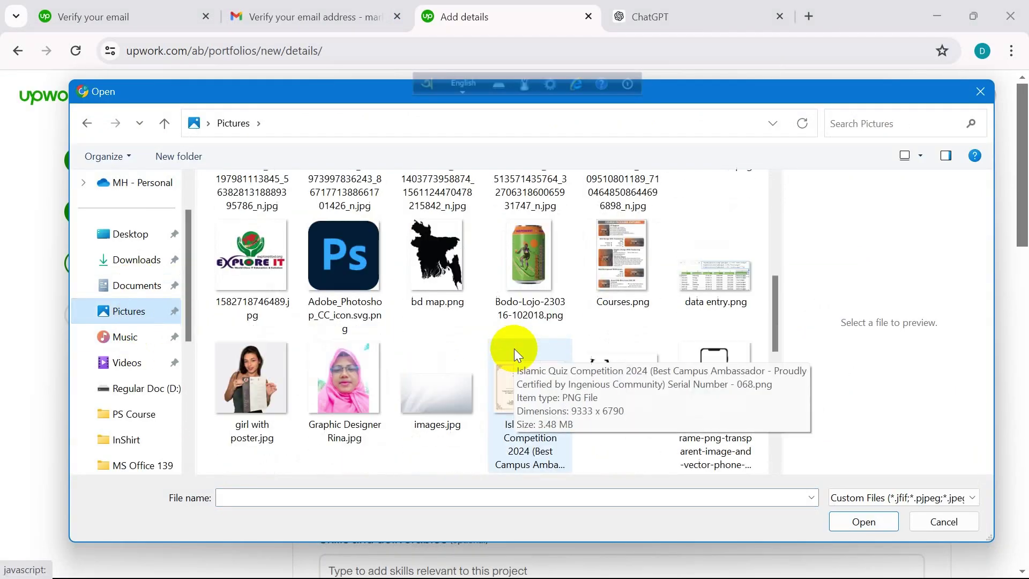
scroll(666, 375, "down", 3)
scroll(656, 369, "up", 3)
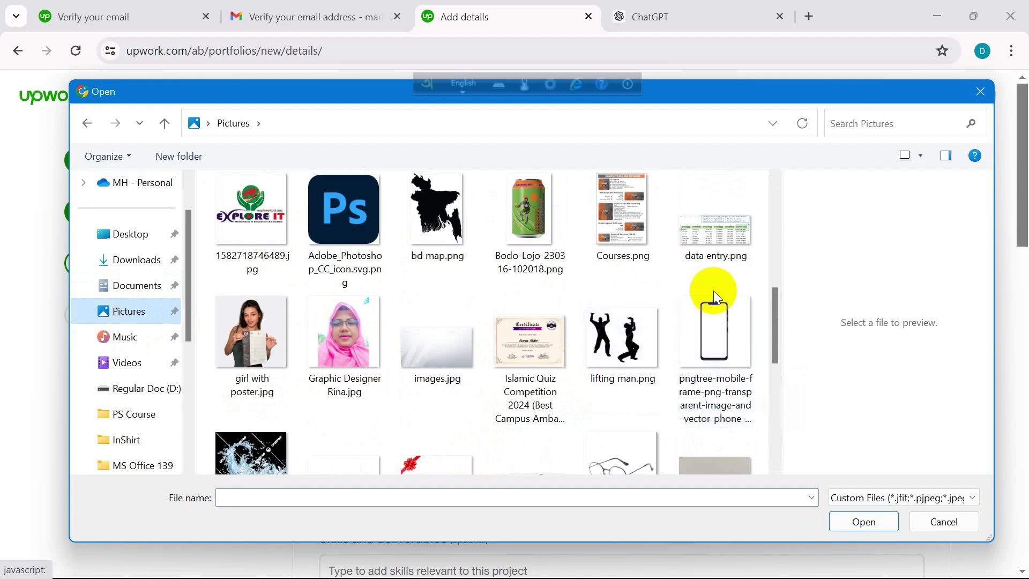
left_click(708, 242)
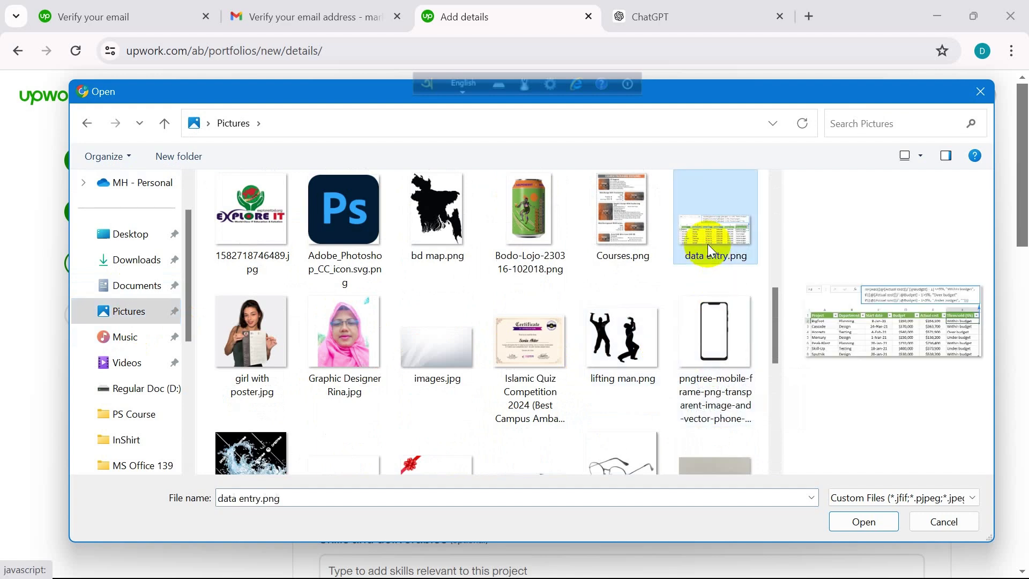
left_click(870, 522)
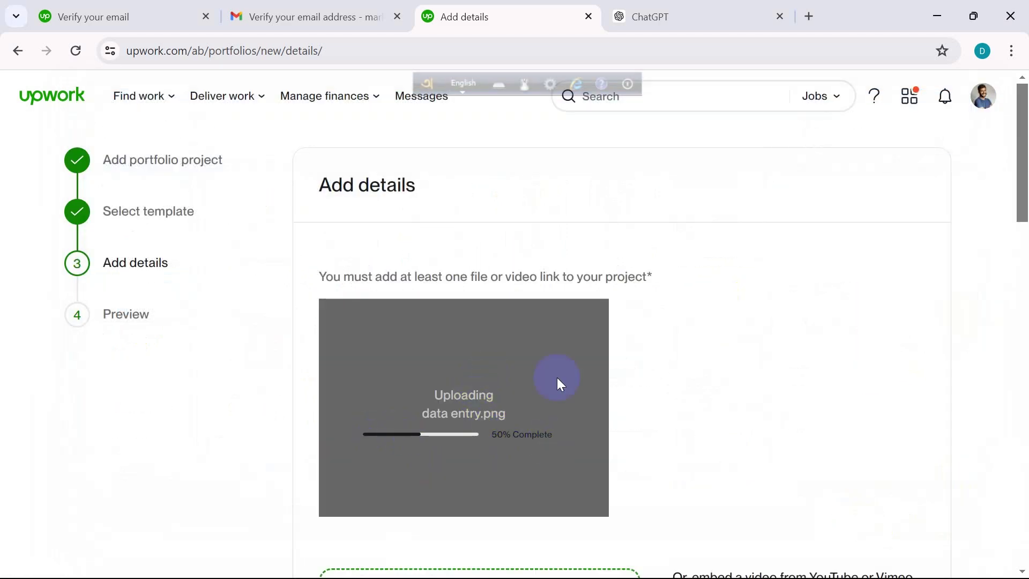
- Tag the project with eight suggested skills, from Data Entry to Social Media Marketing Strategy
scroll(472, 393, "down", 3)
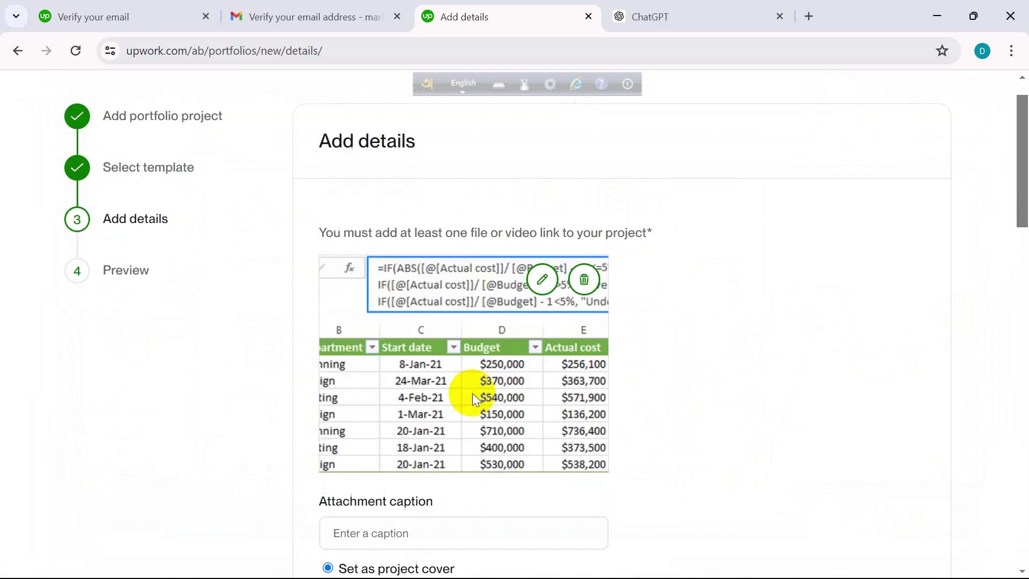
scroll(473, 352, "down", 5)
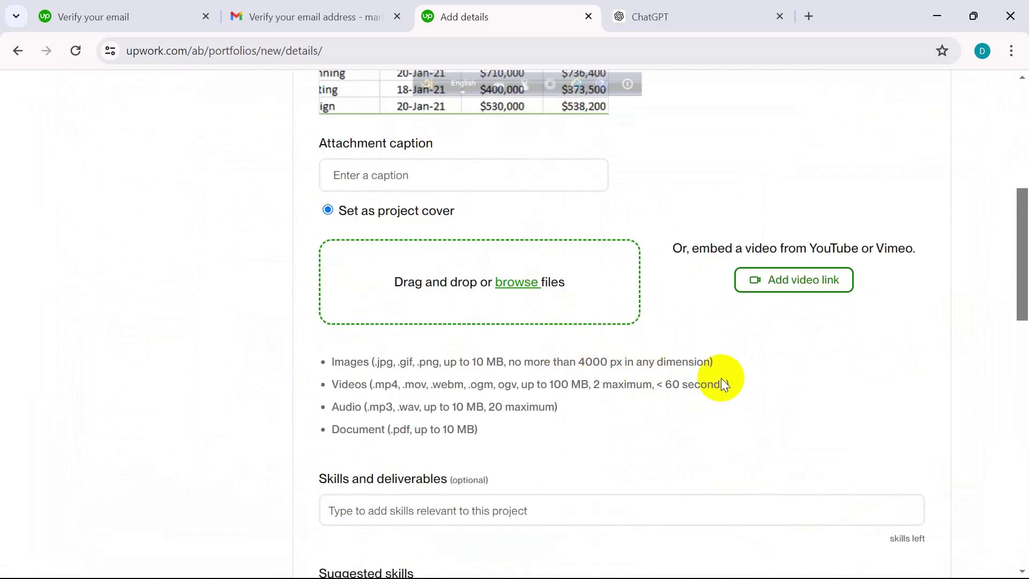
scroll(495, 290, "down", 5)
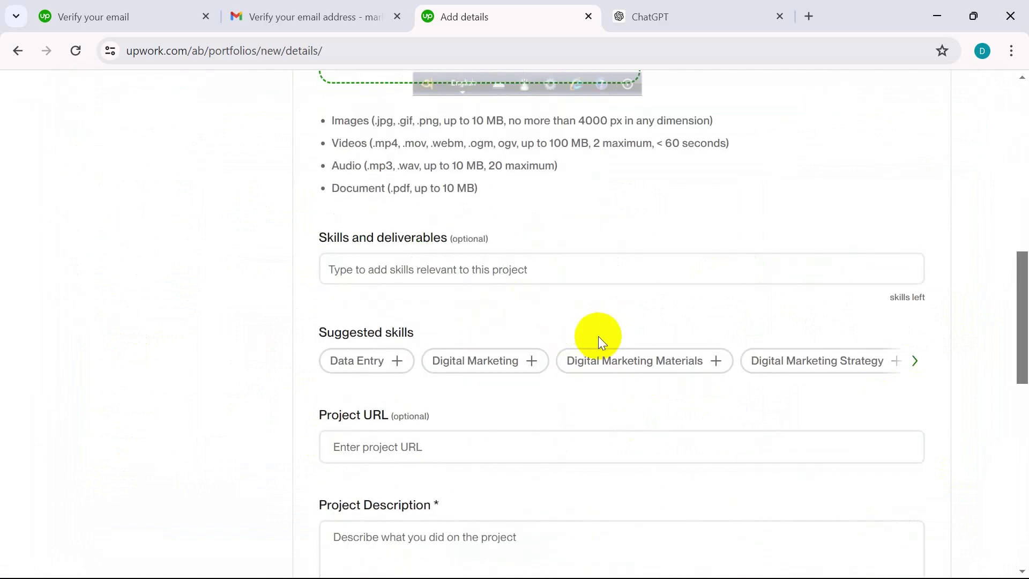
left_click(473, 274)
type("data")
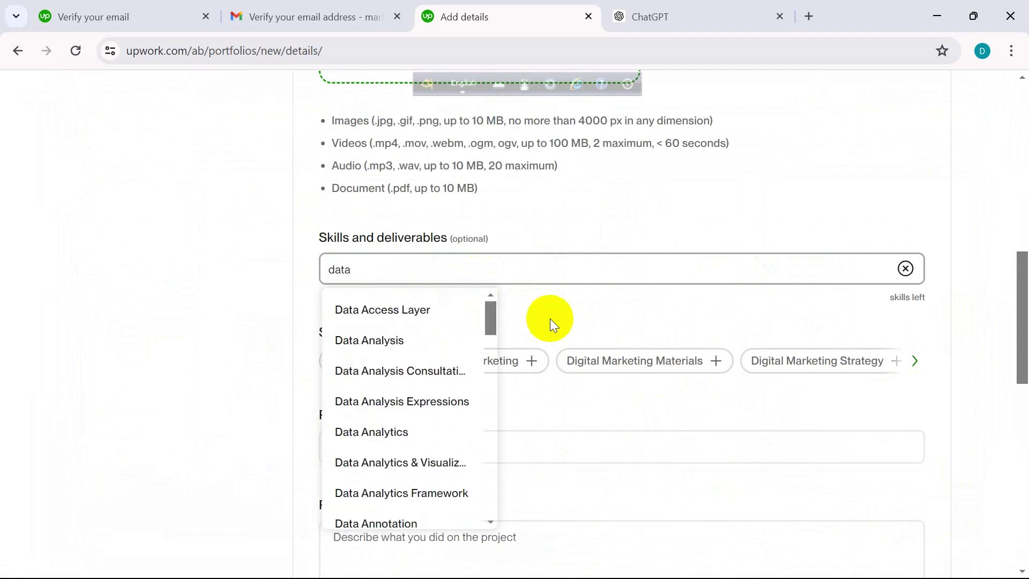
key("BackSpace")
key("BackSpace")
key("BackSpace")
left_click(586, 316)
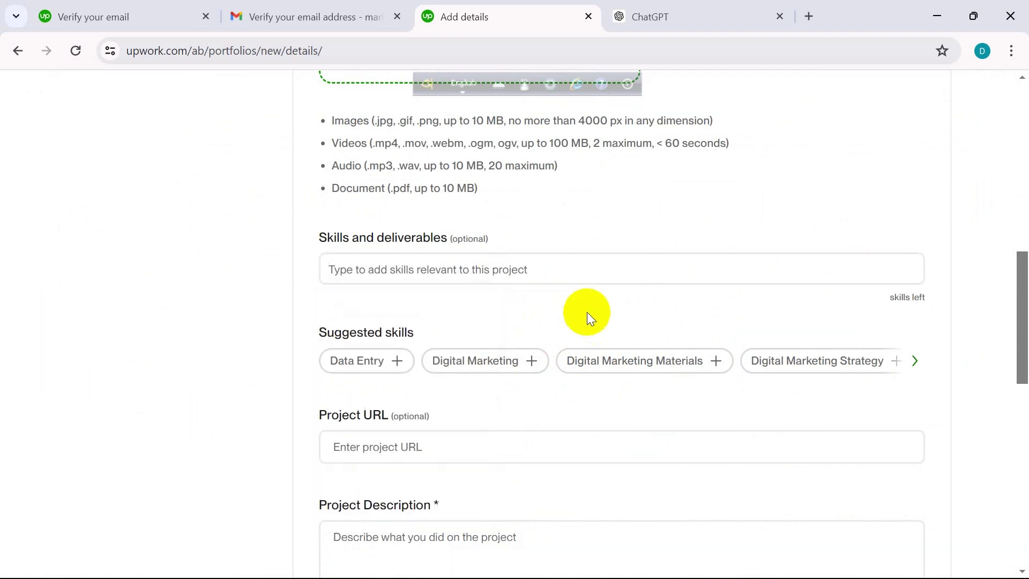
left_click(369, 362)
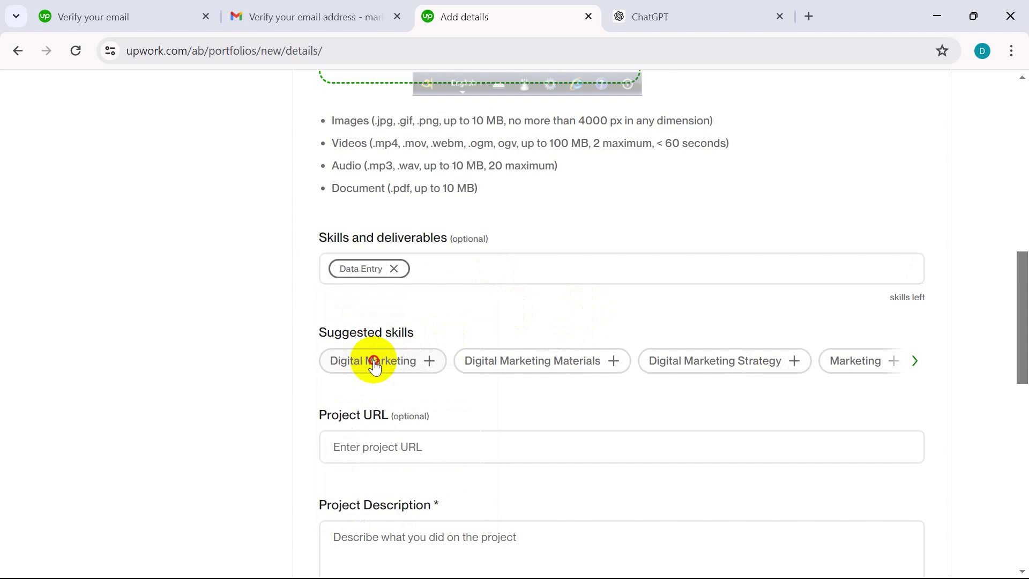
left_click(374, 367)
left_click(412, 364)
left_click(406, 362)
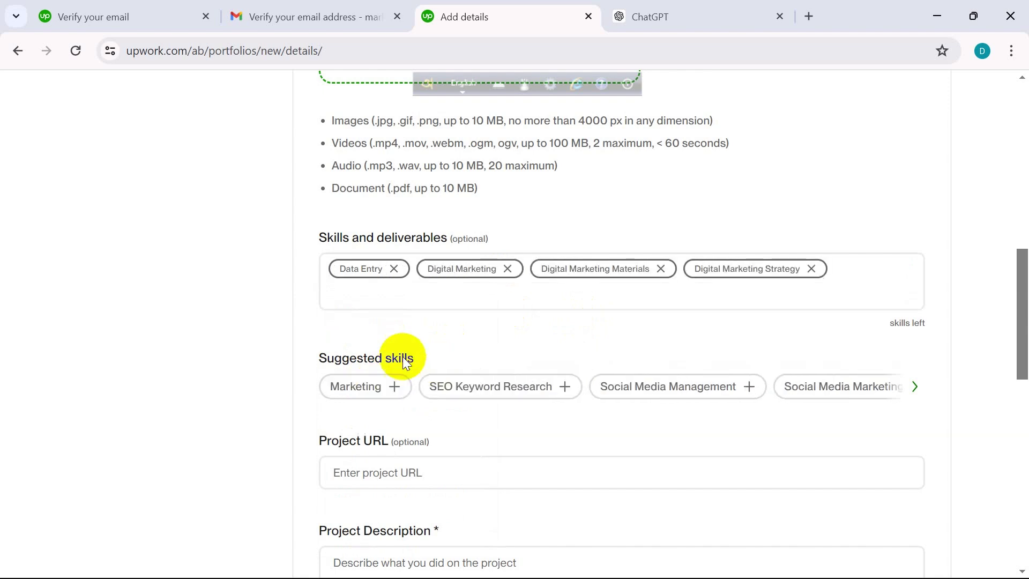
left_click(384, 385)
left_click(403, 389)
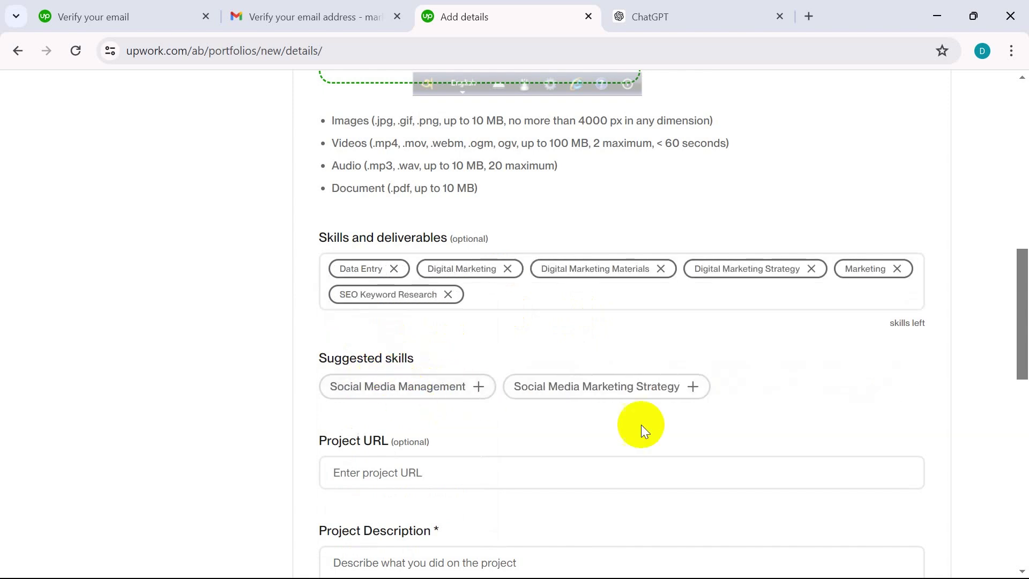
left_click(438, 386)
left_click(475, 382)
- Leave the optional project URL empty and give the project the description xyz
left_click(504, 424)
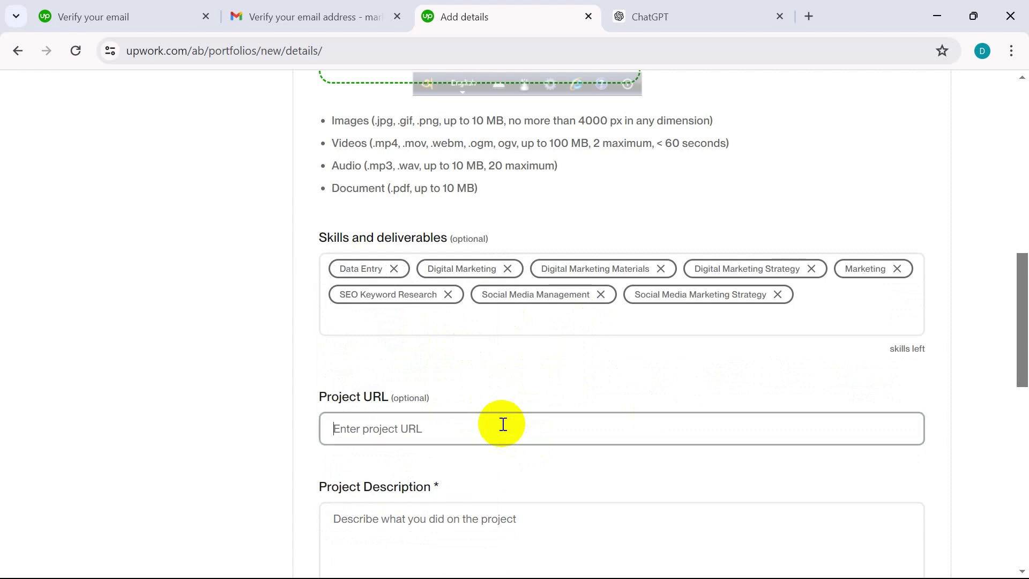
left_click_drag(430, 401, 393, 400)
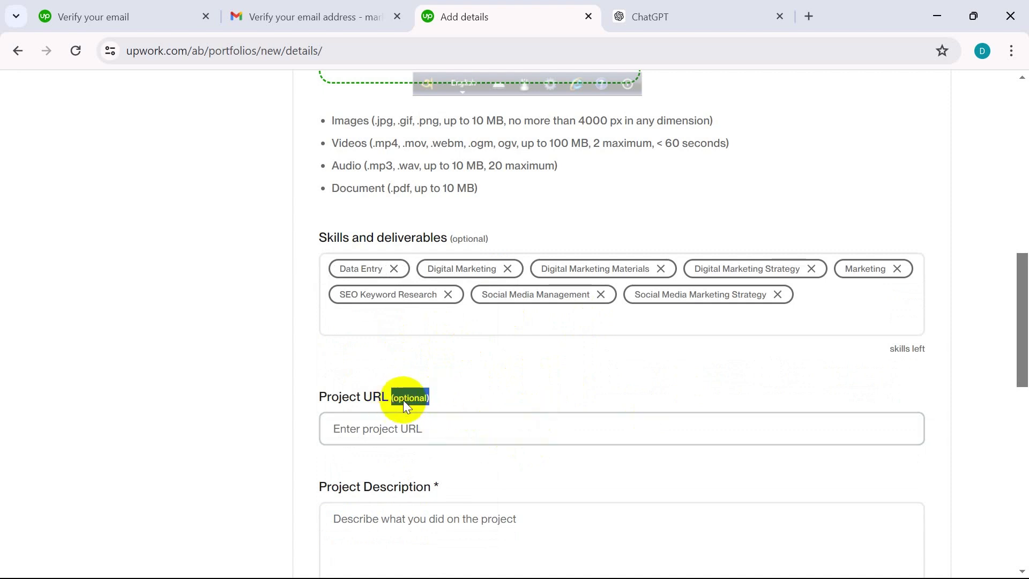
left_click(577, 425)
scroll(613, 437, "down", 3)
left_click(557, 399)
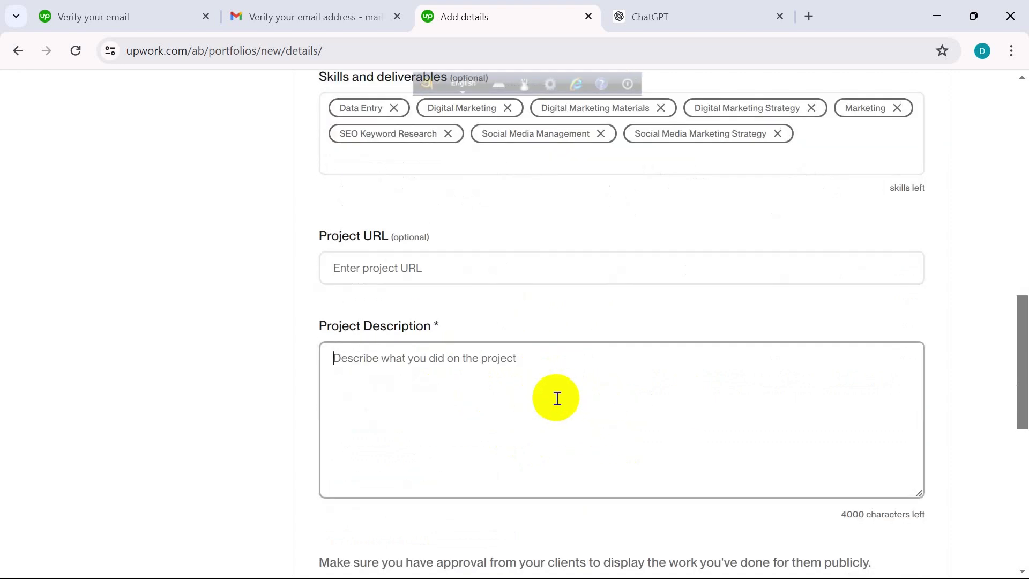
scroll(542, 404, "down", 3)
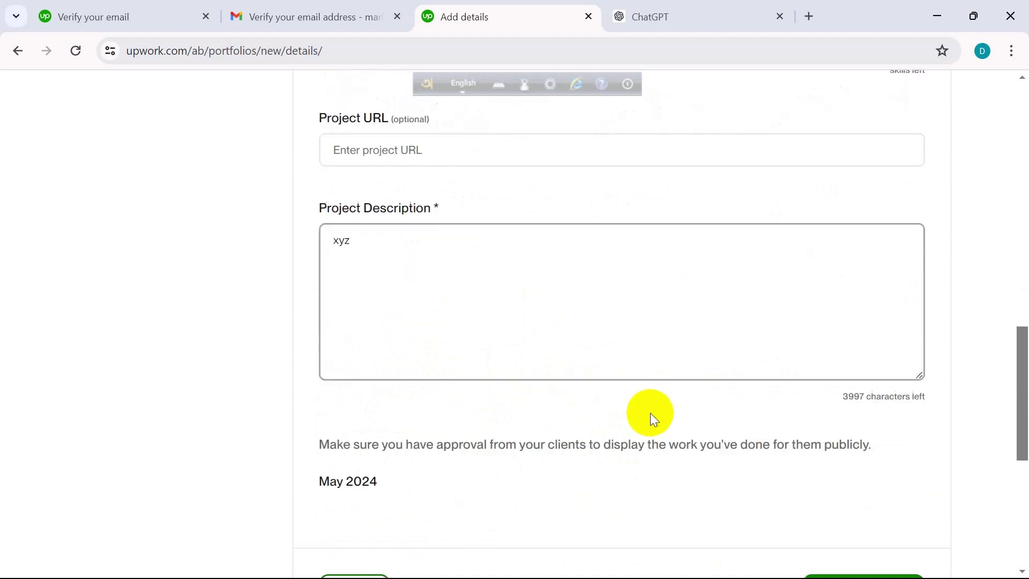
double_click(844, 354)
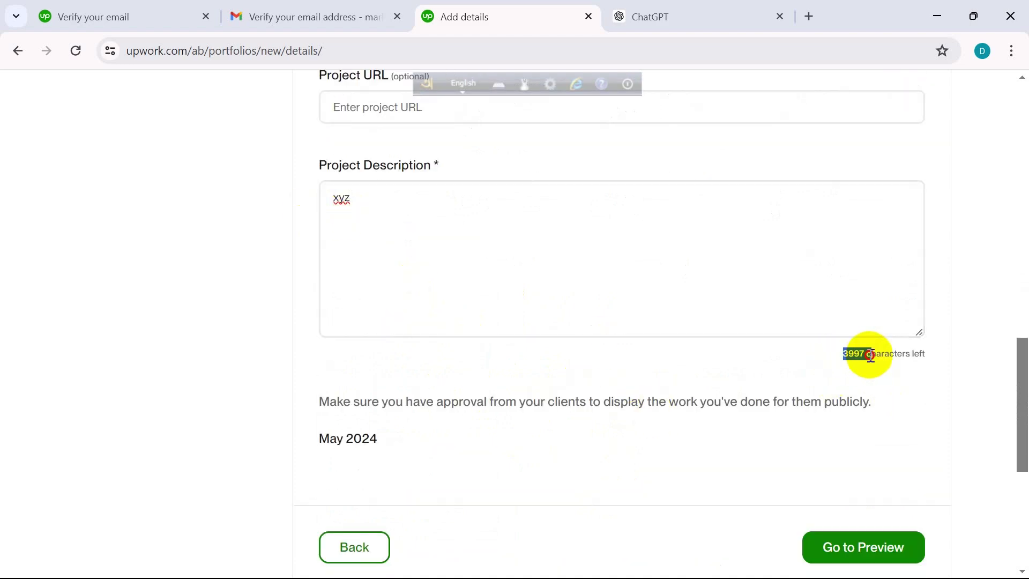
left_click(610, 253)
scroll(766, 462, "down", 2)
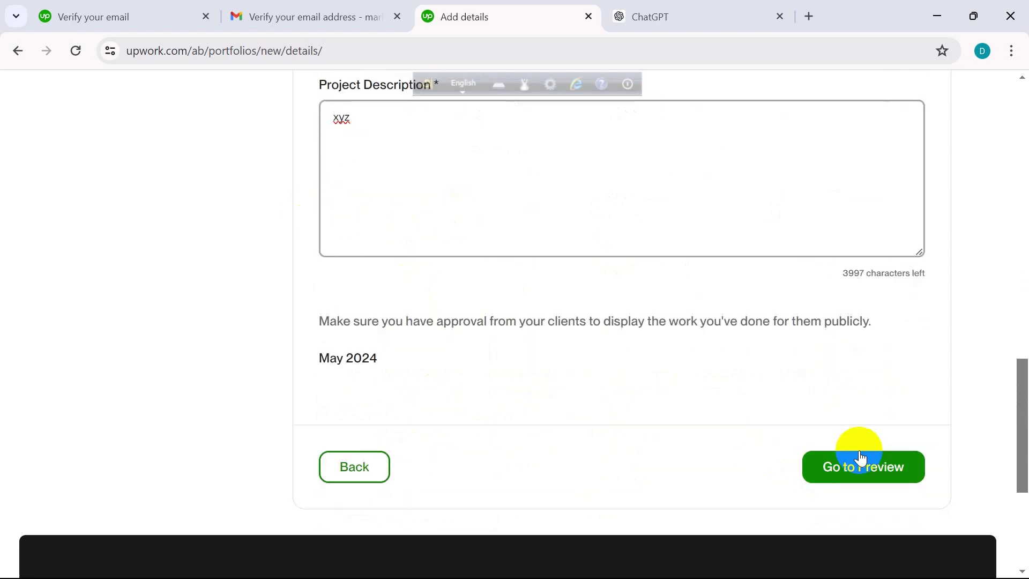
- Preview and publish the Data Entry portfolio project
left_click(866, 467)
scroll(669, 412, "down", 3)
scroll(668, 413, "down", 10)
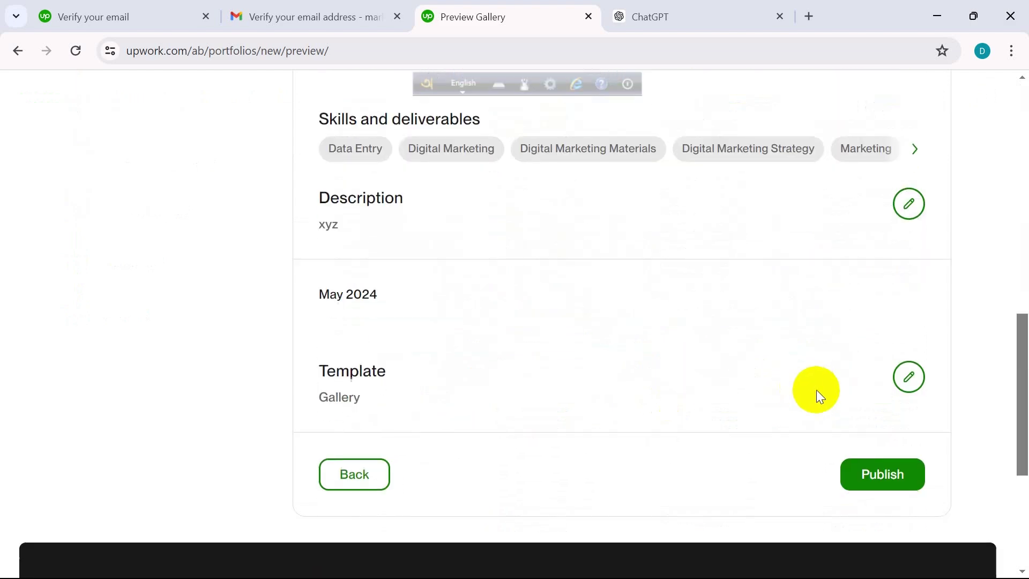
left_click(885, 461)
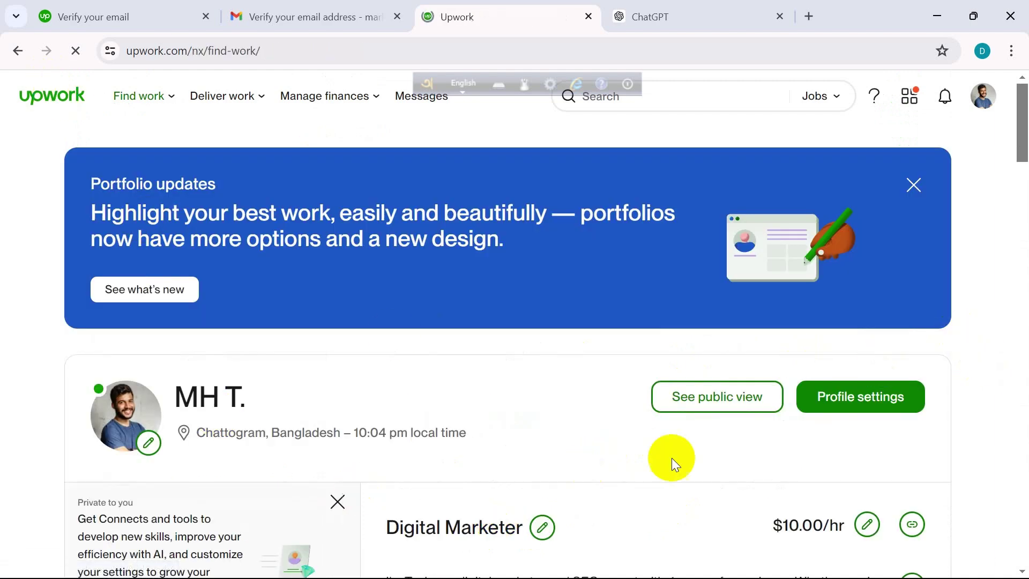
- Check on the Find work page that the profile is 85% complete
left_click(387, 187)
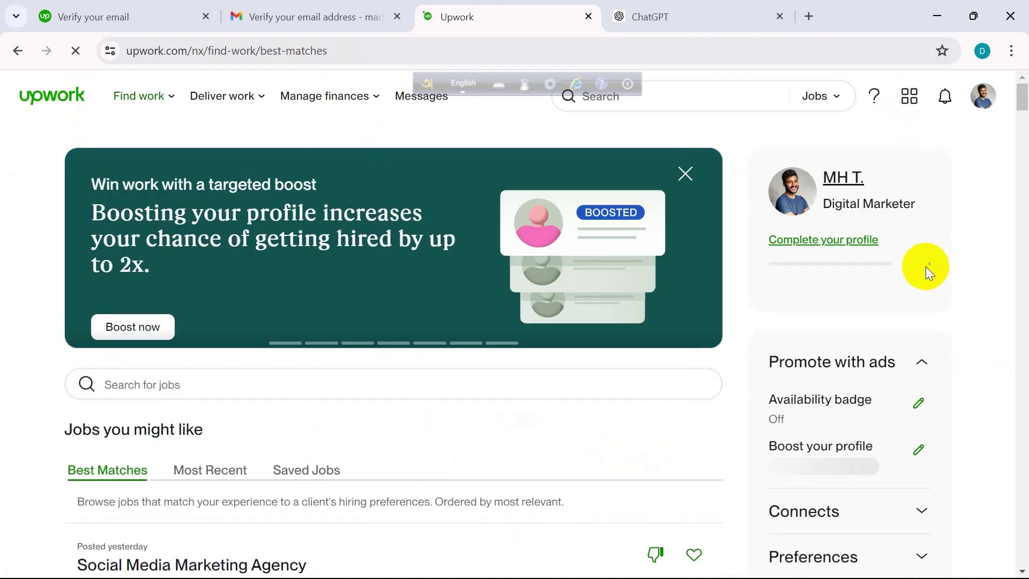
left_click_drag(924, 260, 903, 262)
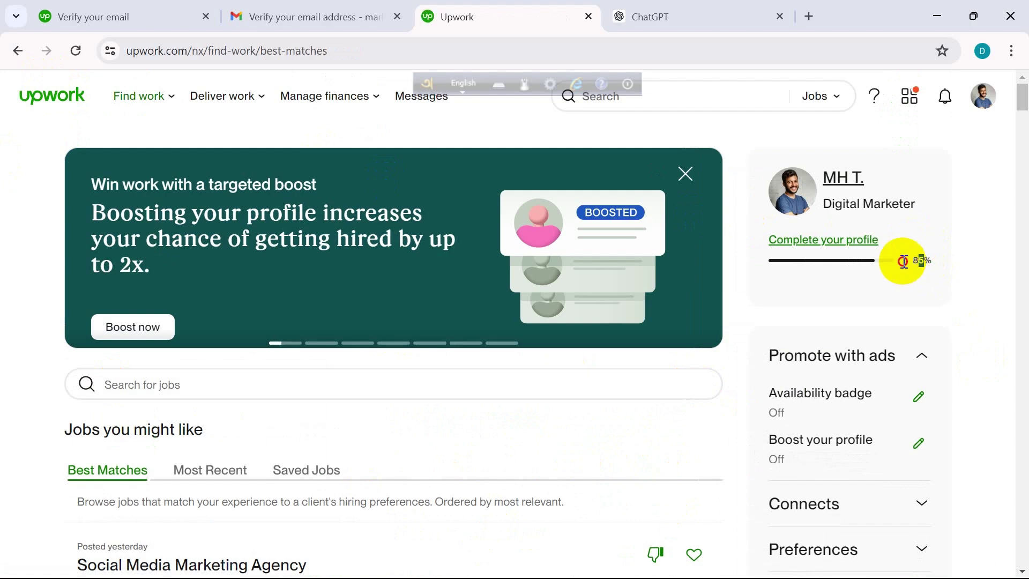
left_click(959, 279)
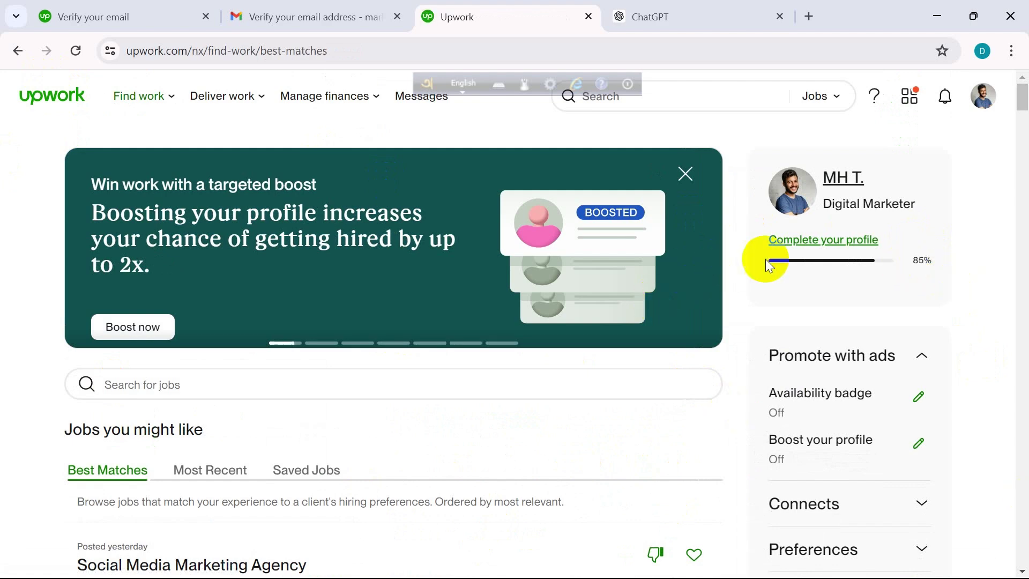
- Start a certification entry from the checklist and choose Digital Marketing Pro
left_click(802, 244)
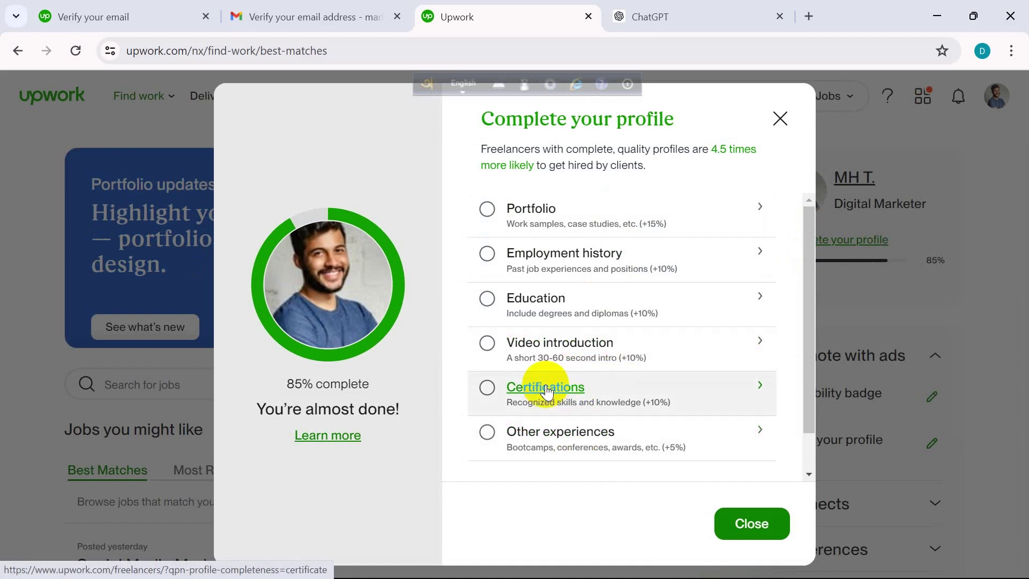
left_click(547, 392)
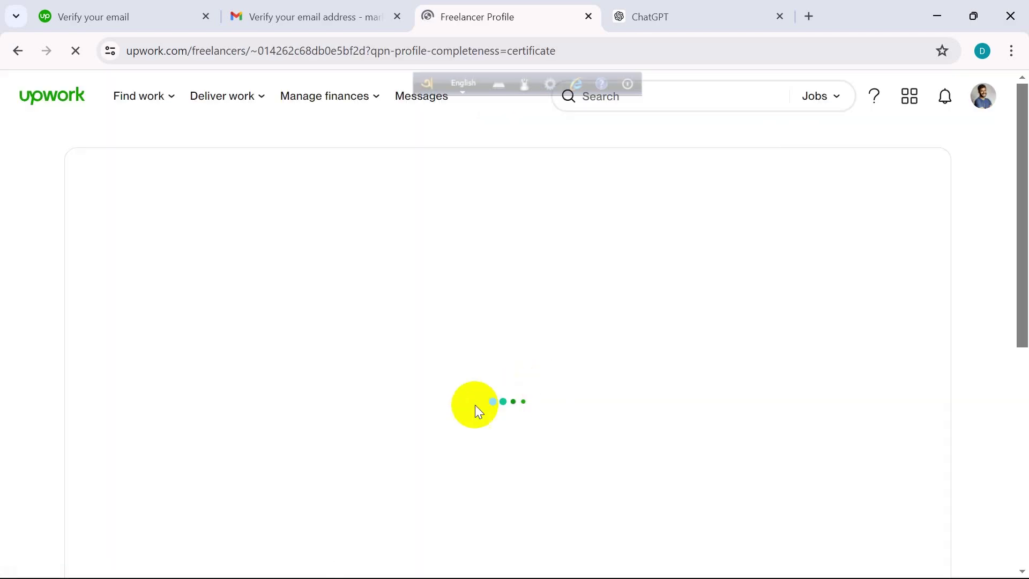
left_click_drag(429, 85, 694, 9)
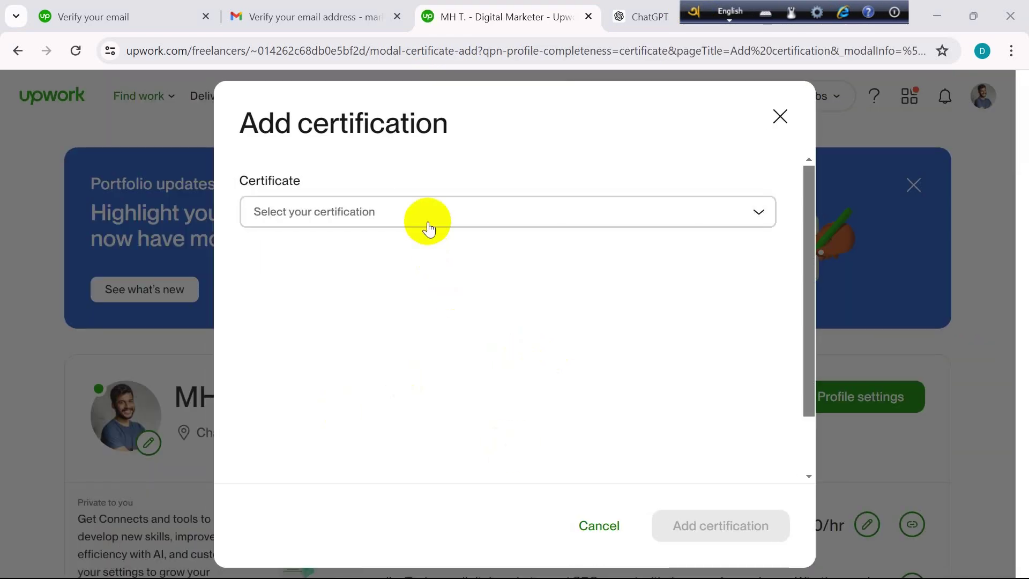
left_click(430, 212)
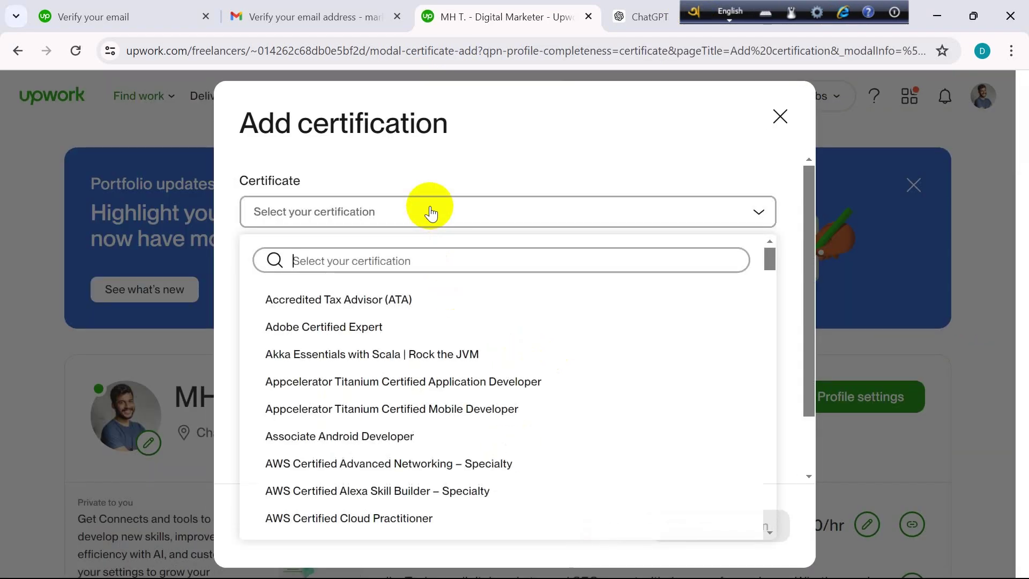
type("digi")
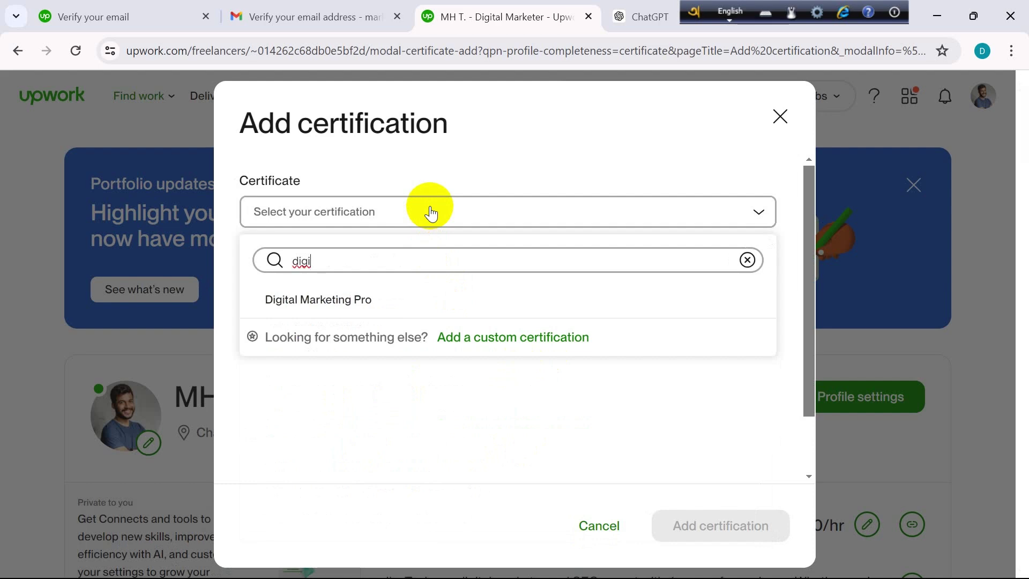
left_click(404, 295)
- Set the issue date to 06/03/2021, leaving the optional expiration date blank
scroll(430, 436, "down", 2)
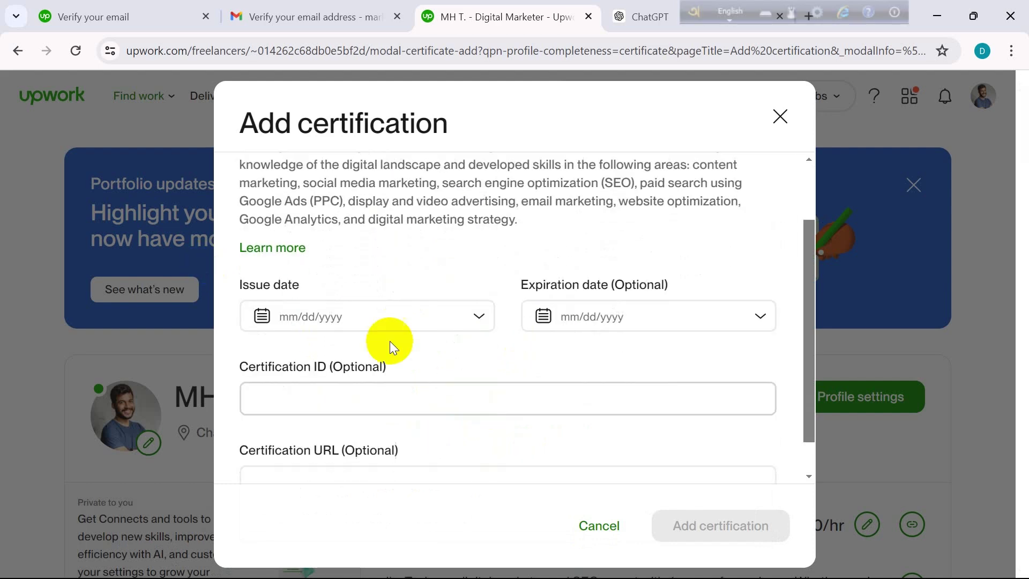
left_click(375, 321)
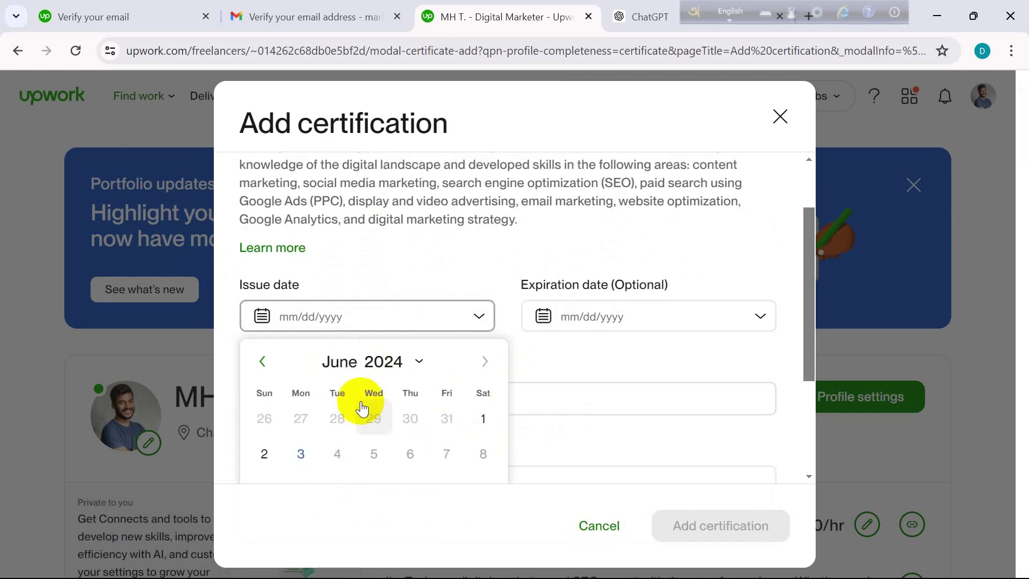
left_click(302, 456)
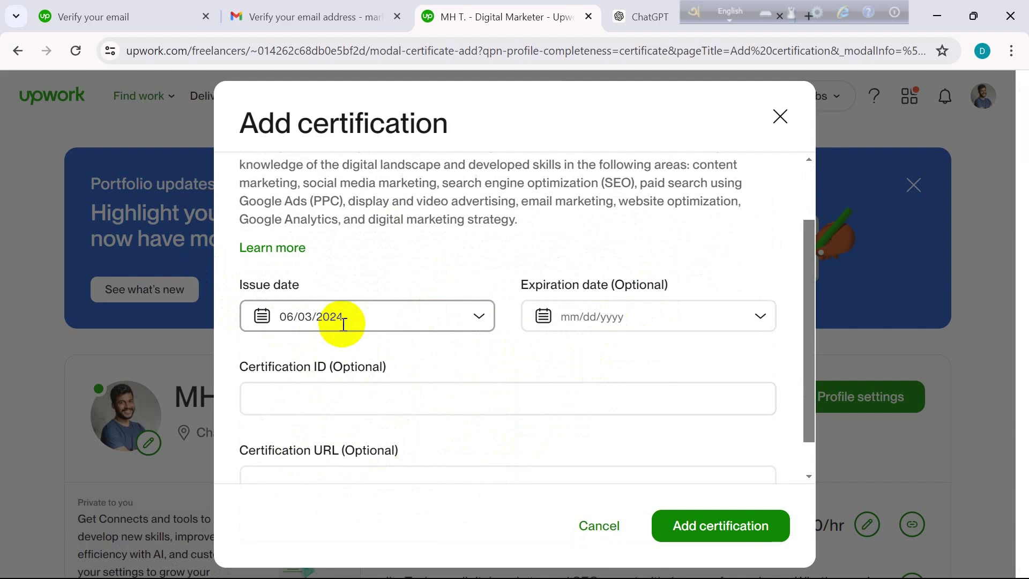
key("BackSpace")
type("1")
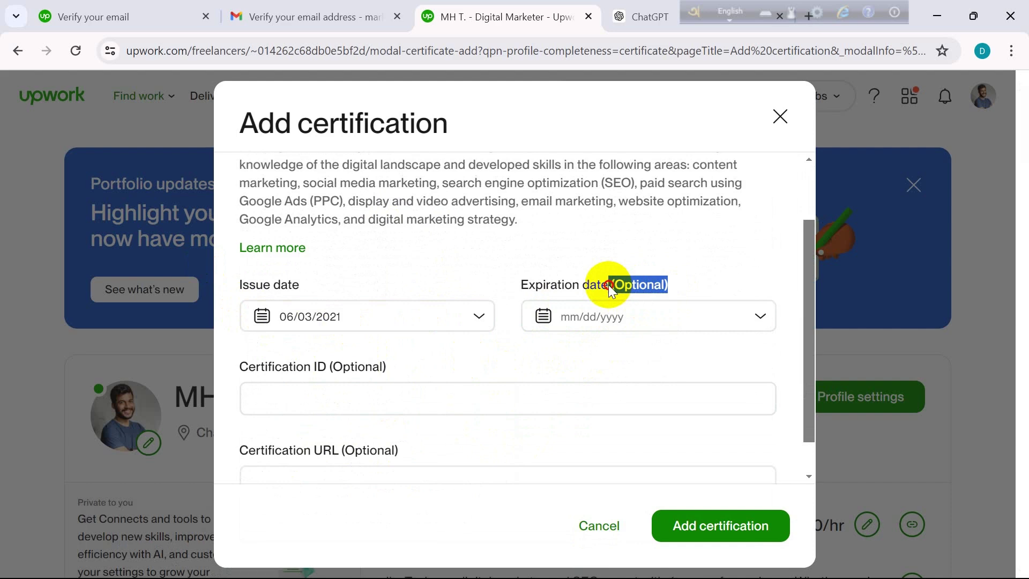
left_click_drag(606, 288, 613, 290)
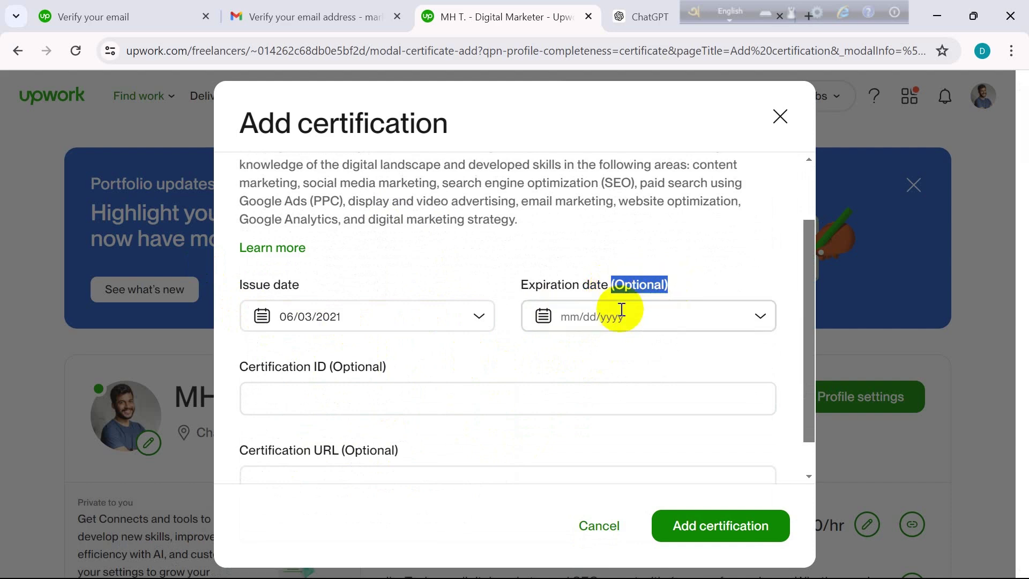
left_click(603, 346)
- Leave the optional certification ID and URL empty and save the certification
scroll(468, 467, "down", 1)
left_click(383, 354)
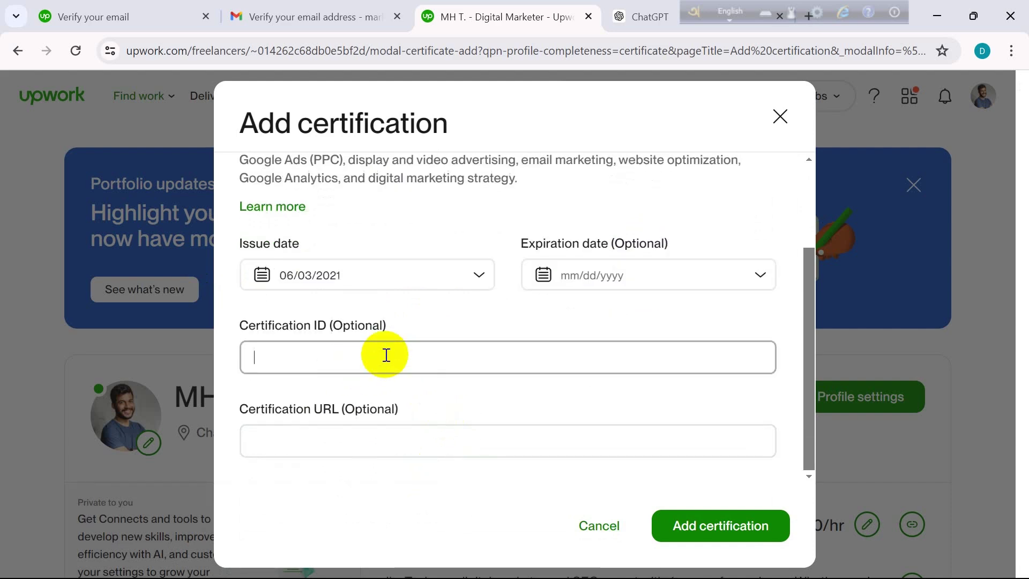
left_click(384, 428)
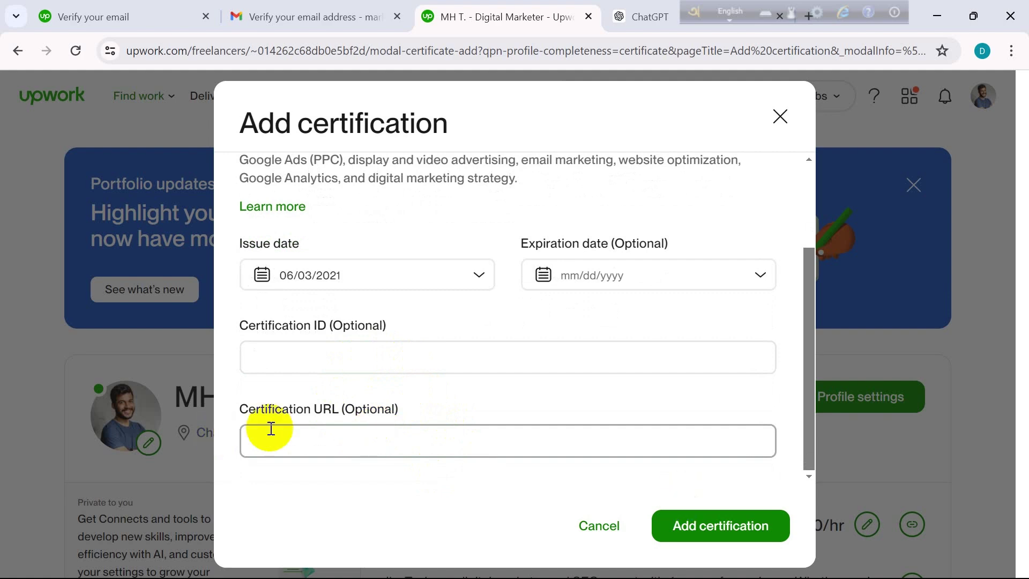
left_click_drag(241, 407, 404, 419)
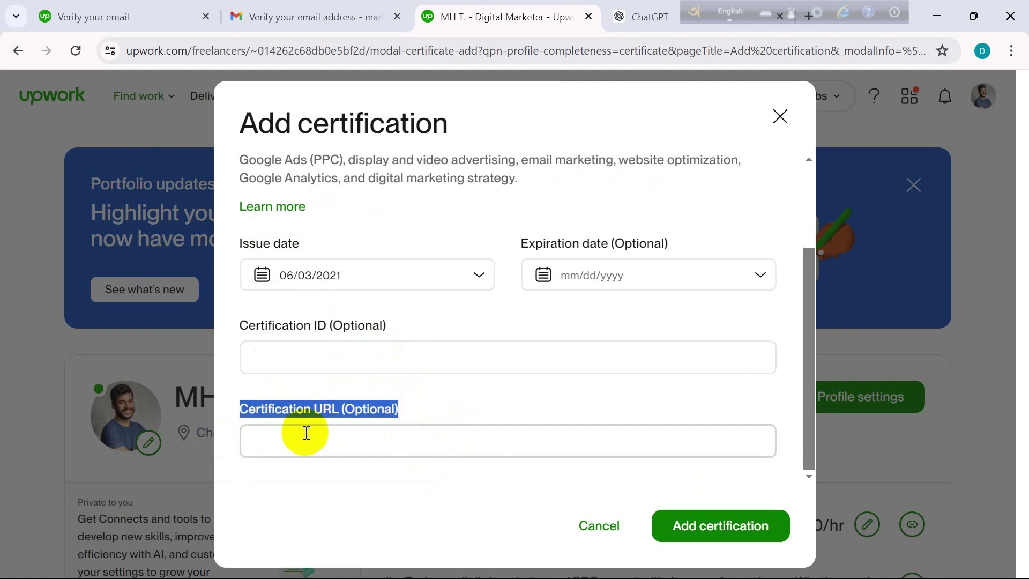
left_click(329, 434)
left_click(720, 525)
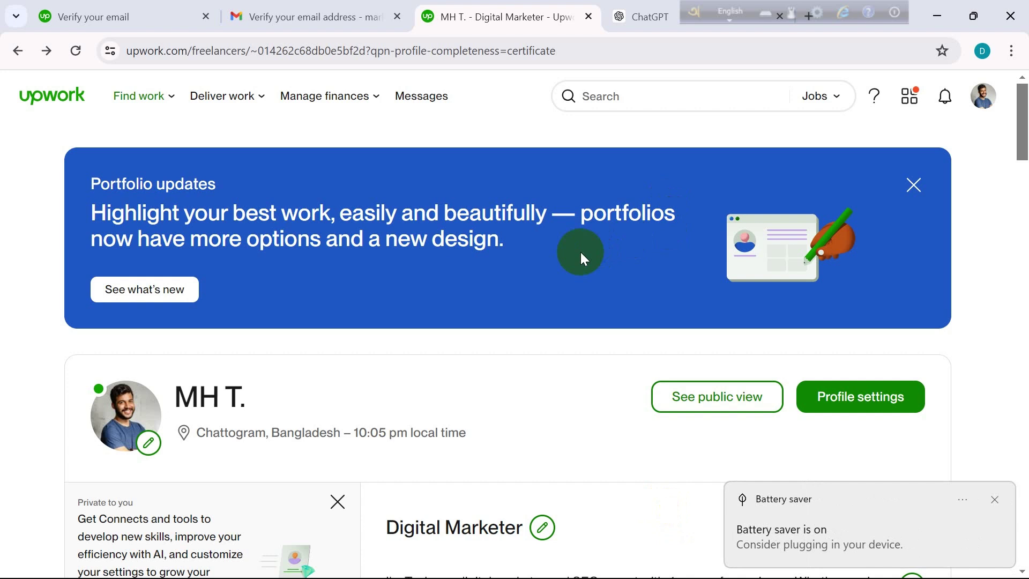
- Scroll through the updated freelancer profile to review it
scroll(741, 546, "down", 5)
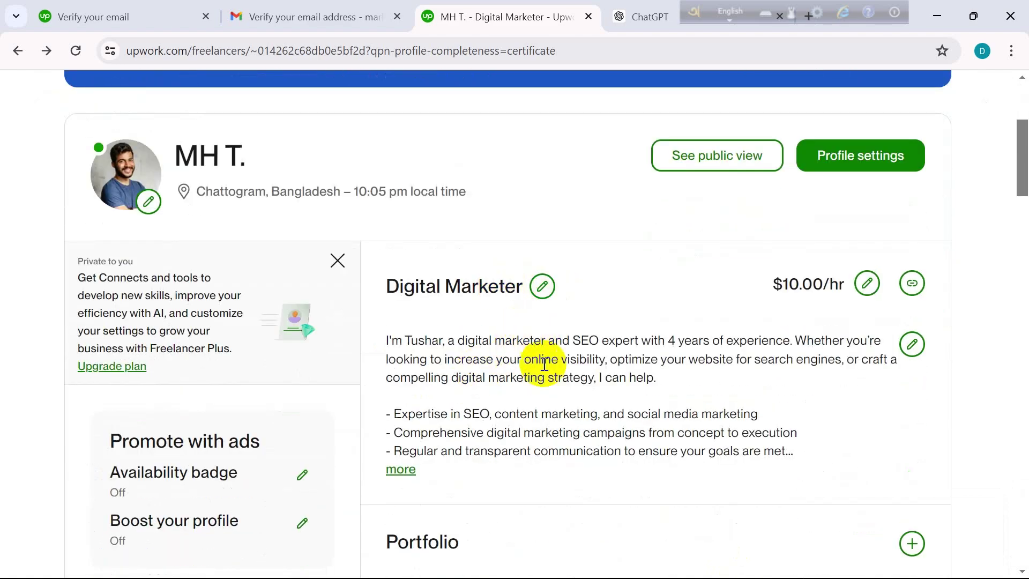
scroll(553, 464, "down", 10)
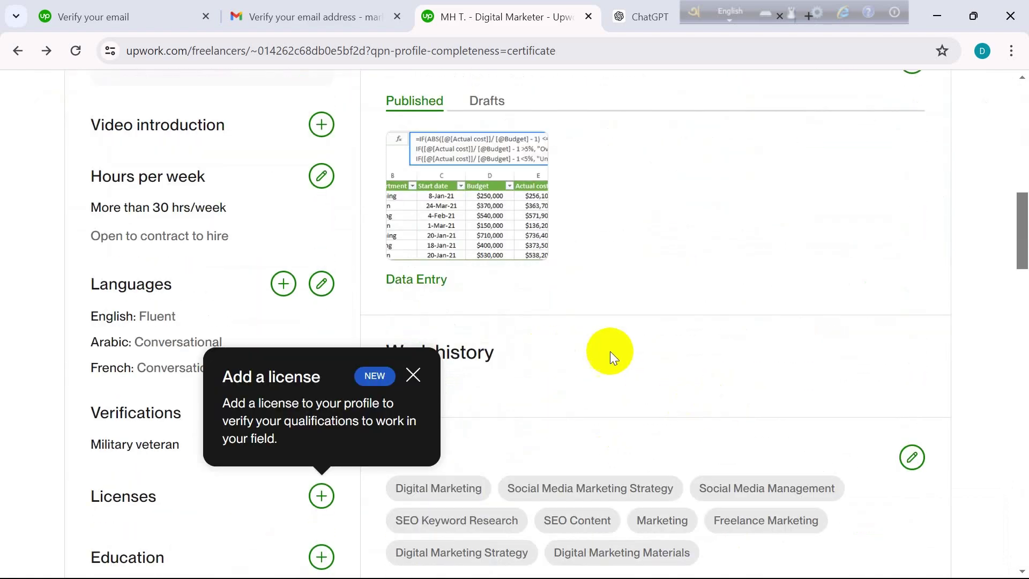
scroll(614, 349, "up", 15)
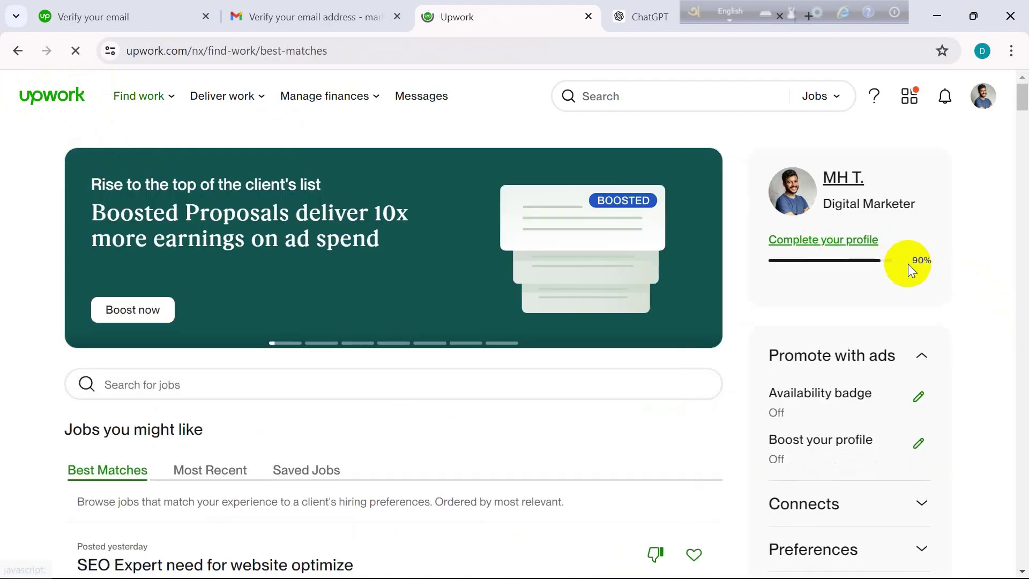
- Start an education entry for National University, attended 2022 to 2026
left_click(832, 241)
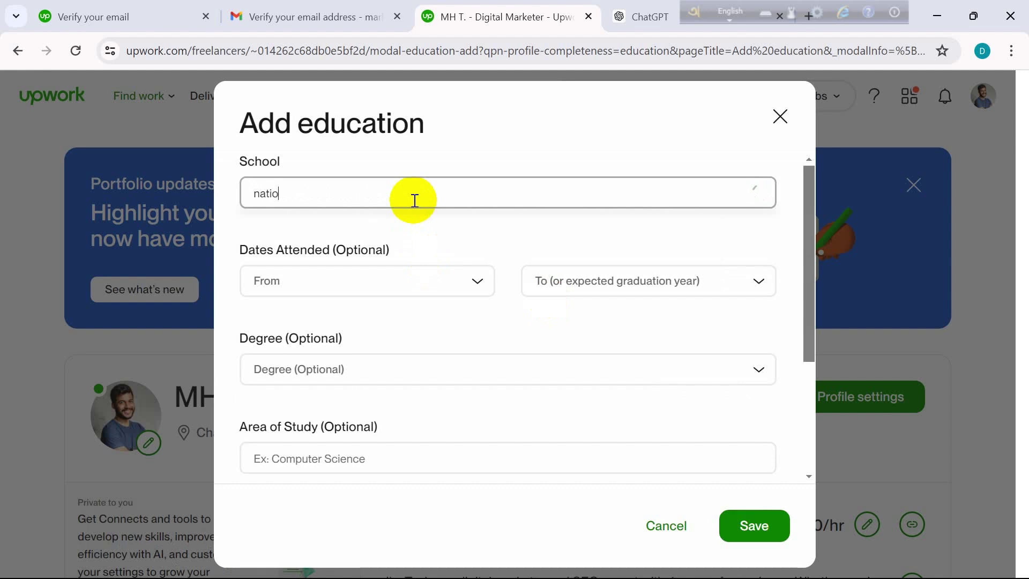
type("nal")
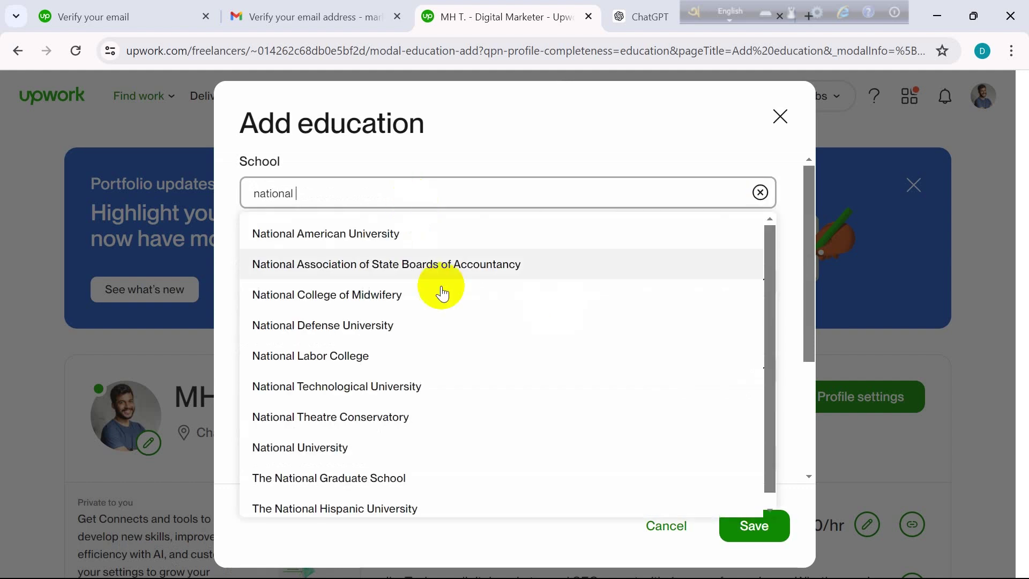
left_click(410, 449)
left_click(422, 293)
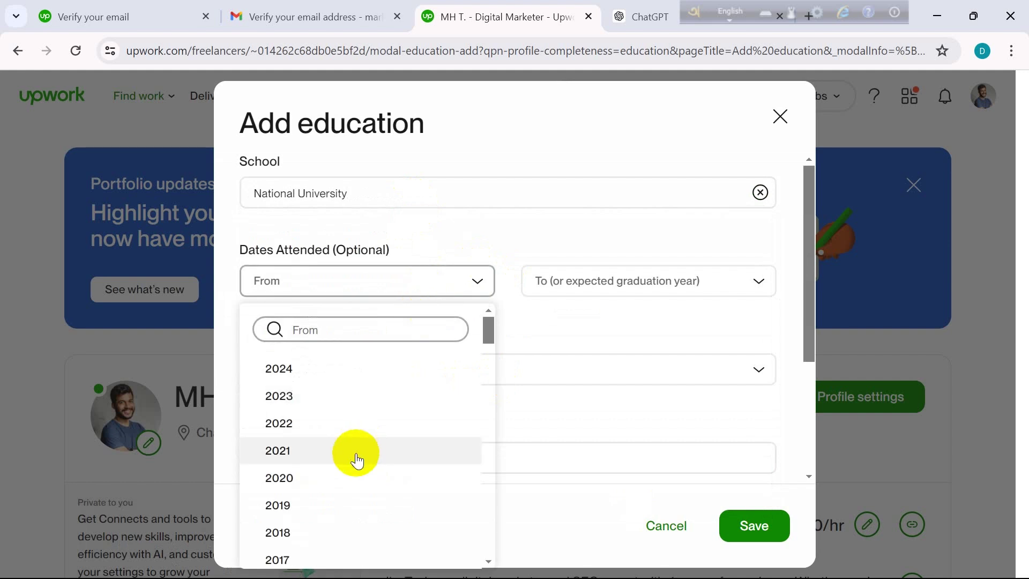
left_click(345, 431)
left_click(591, 284)
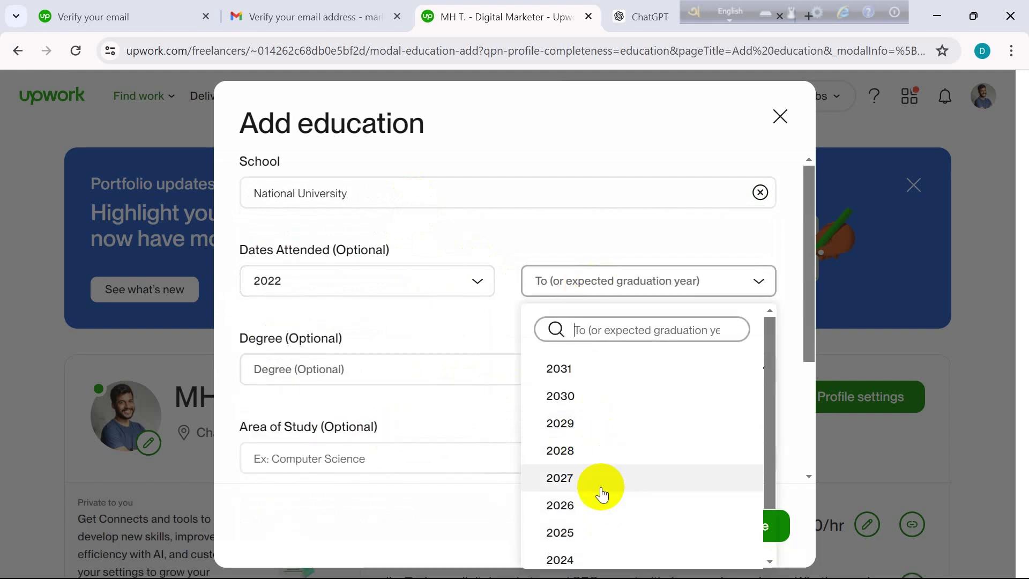
left_click(594, 504)
- Set the degree to Doctor of Engineering (DEng) in Chemical engineering and save the entry
left_click(375, 369)
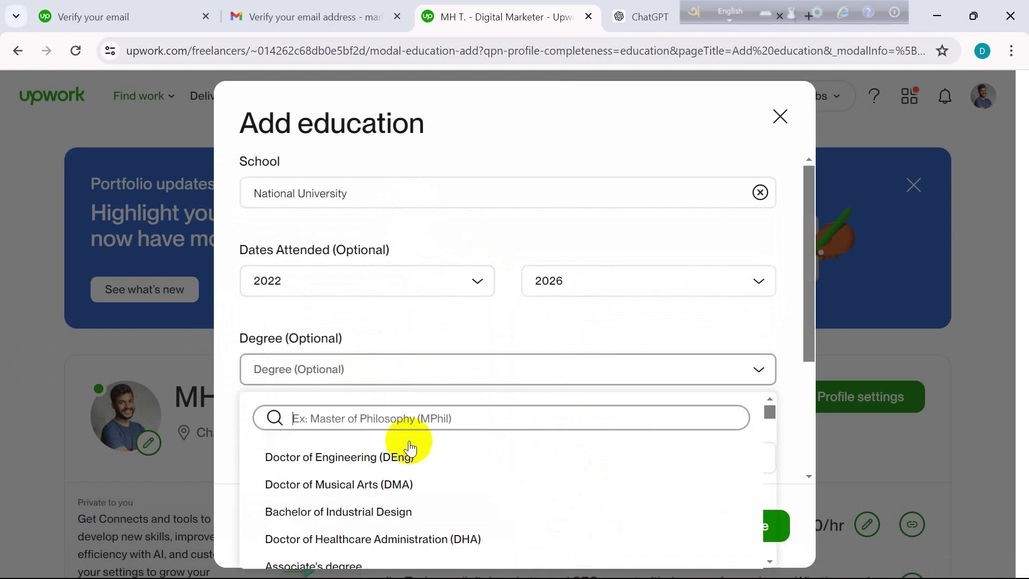
left_click(395, 455)
left_click(389, 446)
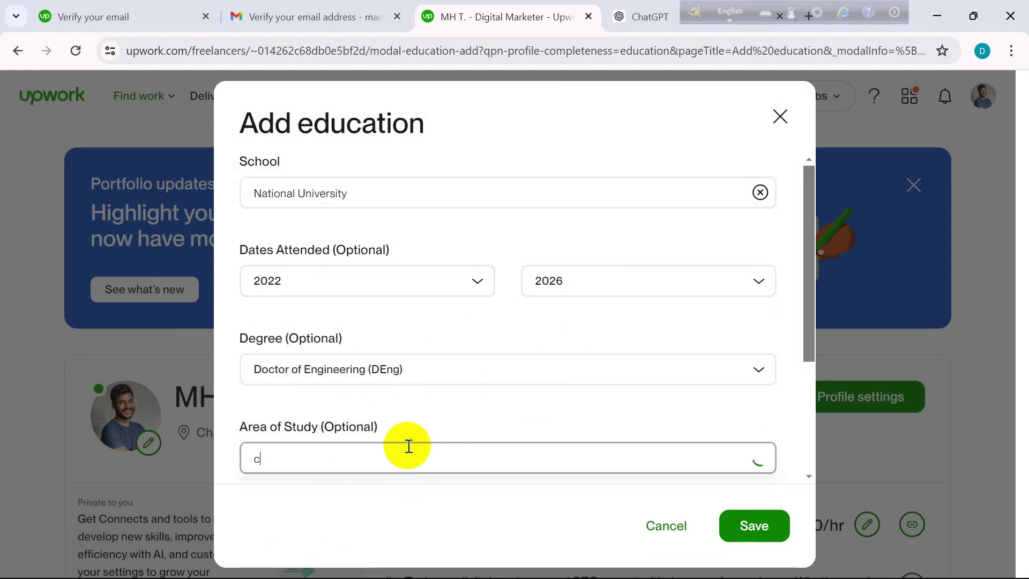
type("c")
left_click(391, 528)
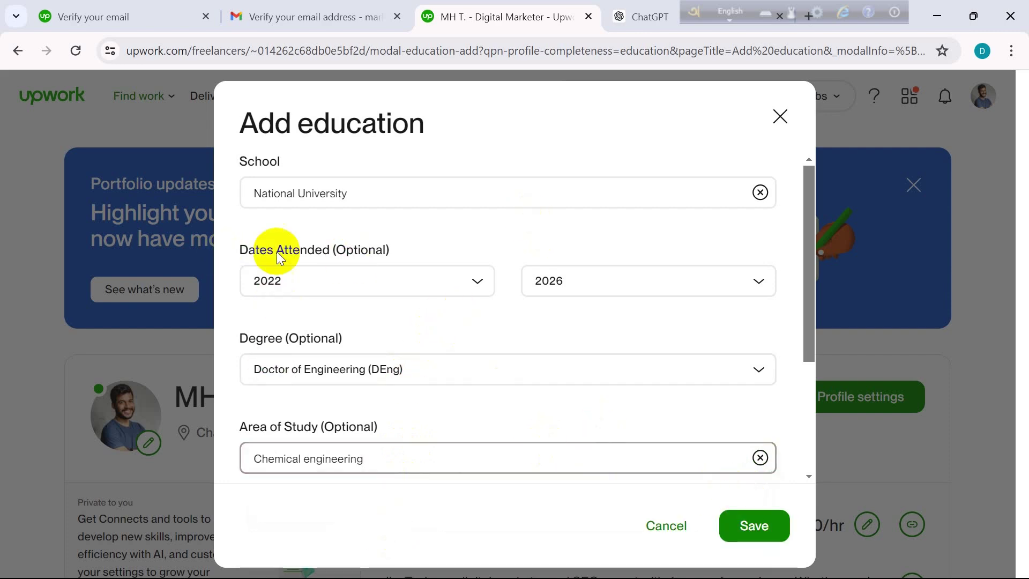
left_click(756, 526)
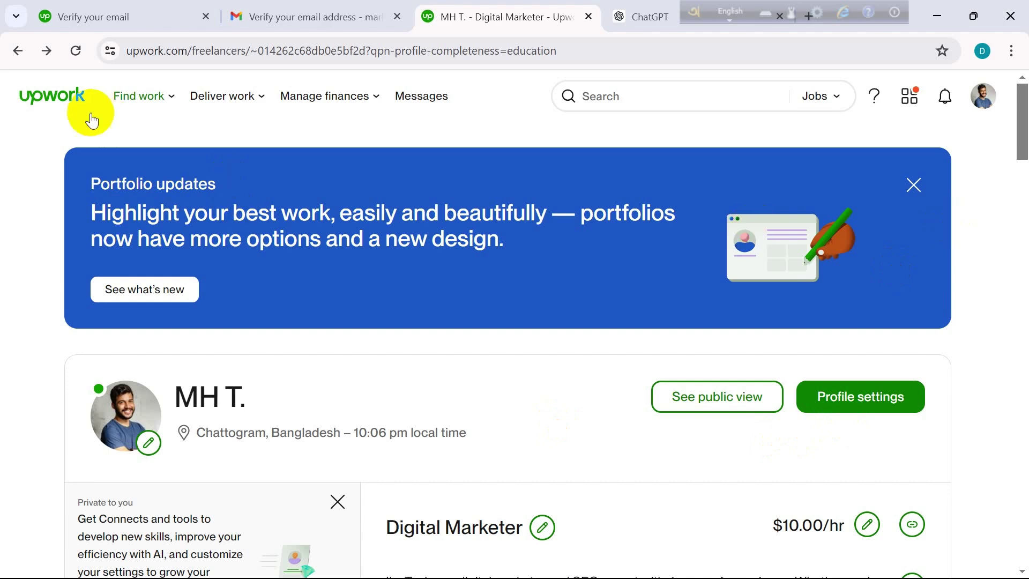
- On Find work, review the profile completion checklist, including the 4 completed items
left_click(43, 94)
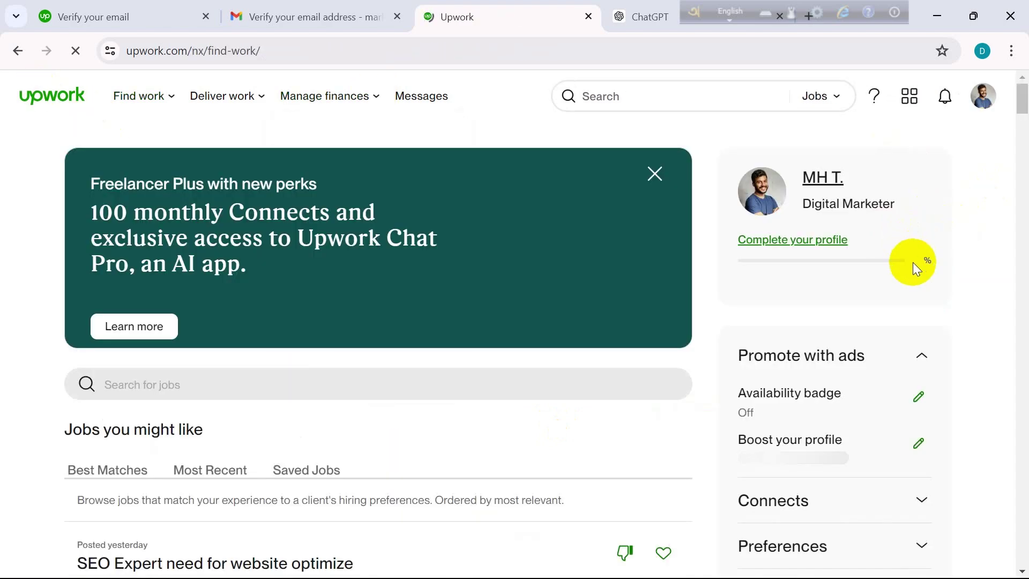
left_click(812, 241)
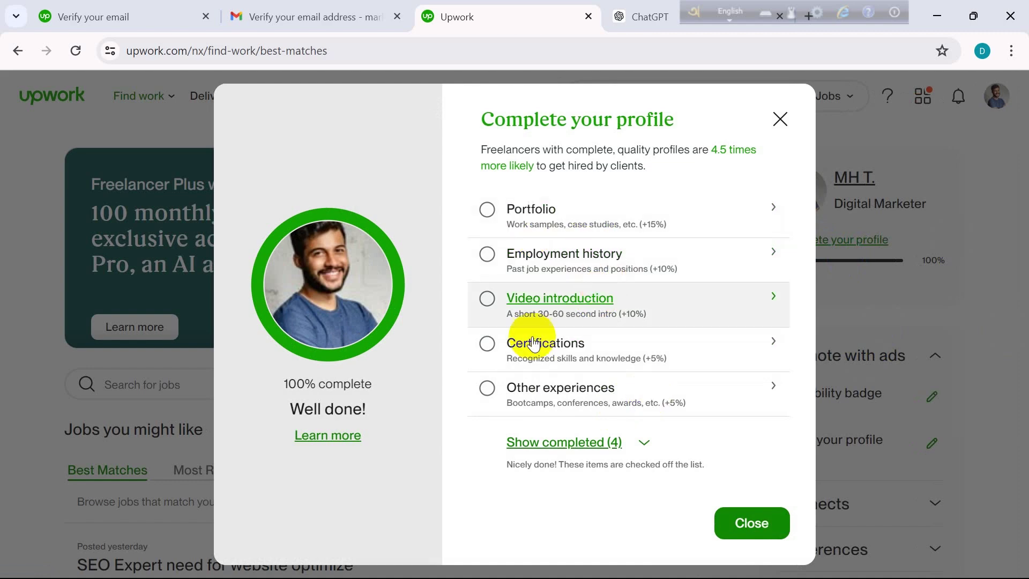
left_click(781, 119)
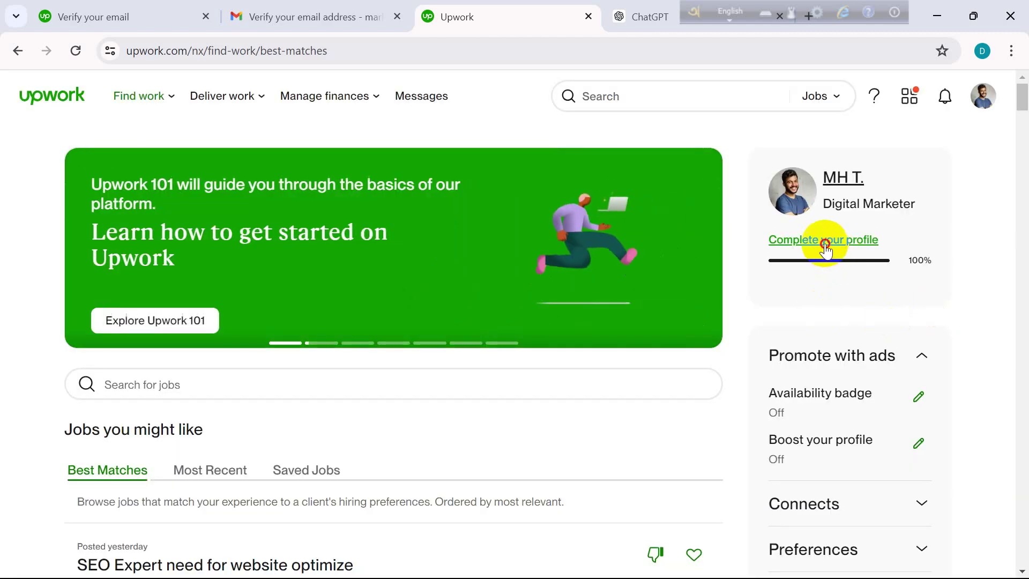
left_click(821, 243)
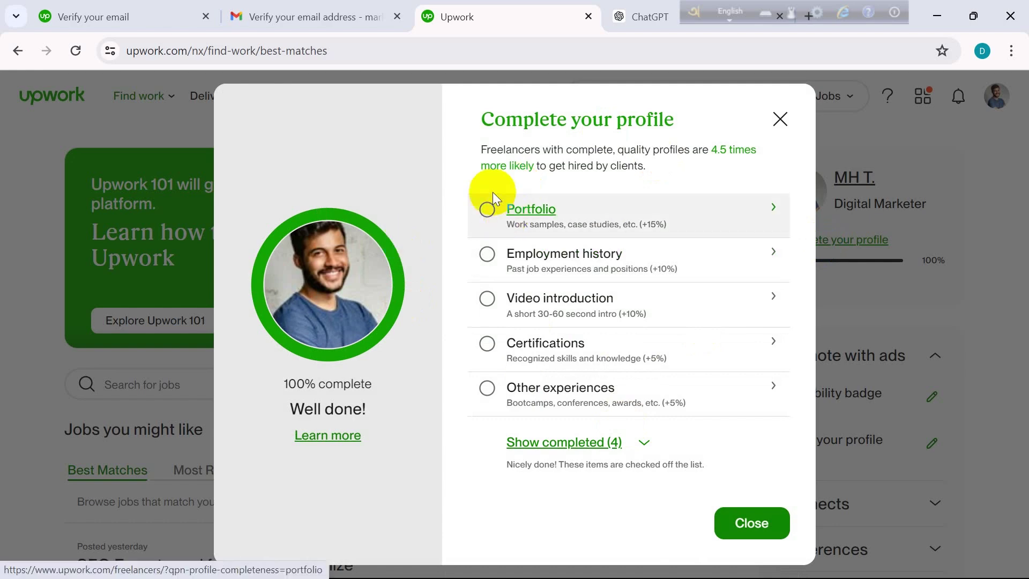
left_click(643, 451)
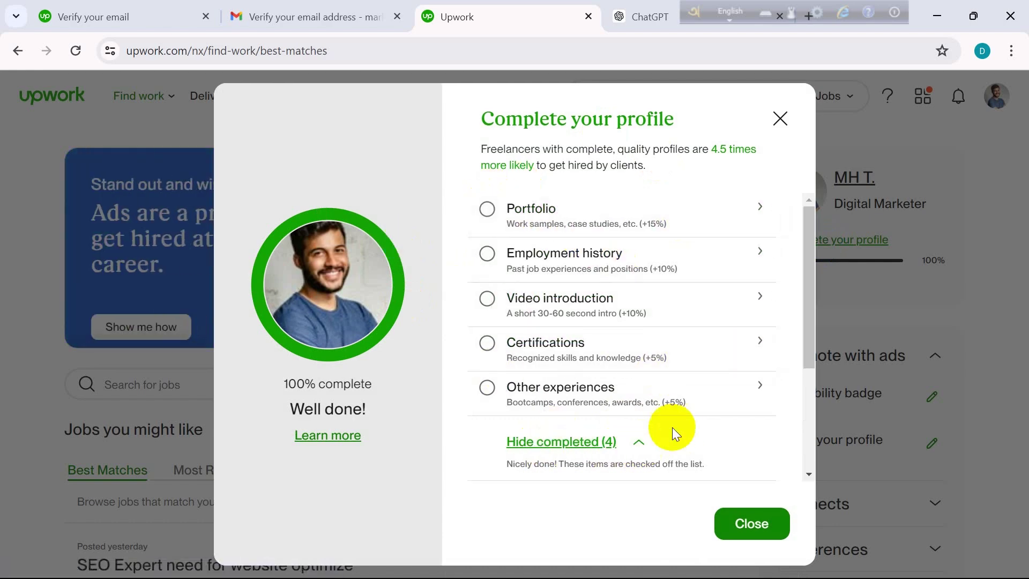
scroll(616, 410, "down", 3)
scroll(595, 365, "up", 3)
scroll(632, 322, "up", 1)
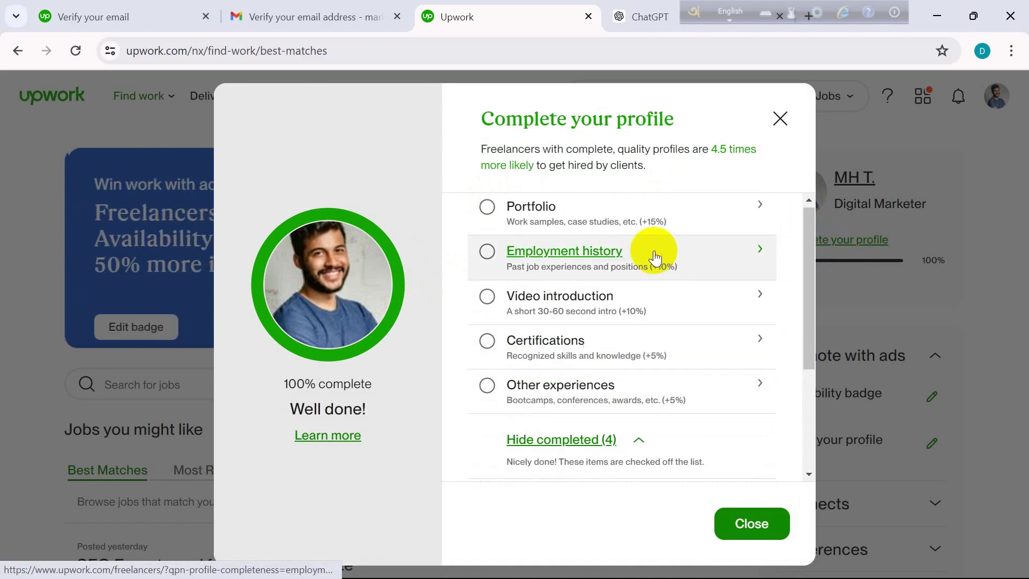
left_click(780, 120)
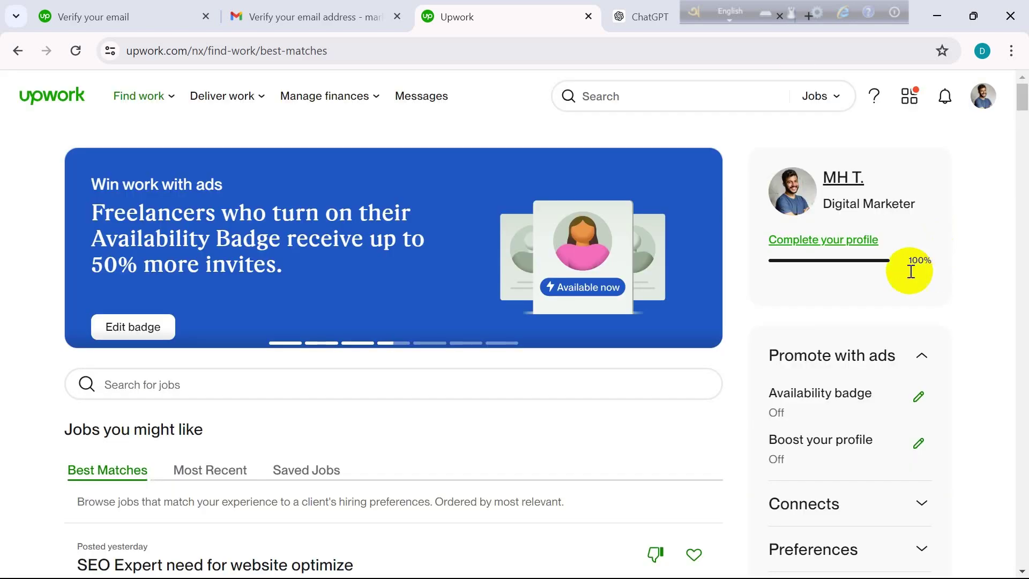
- Dismiss the boosted-profile promotional banners, moving the floating language toolbar aside
left_click(988, 279)
scroll(584, 369, "down", 4)
scroll(885, 373, "up", 4)
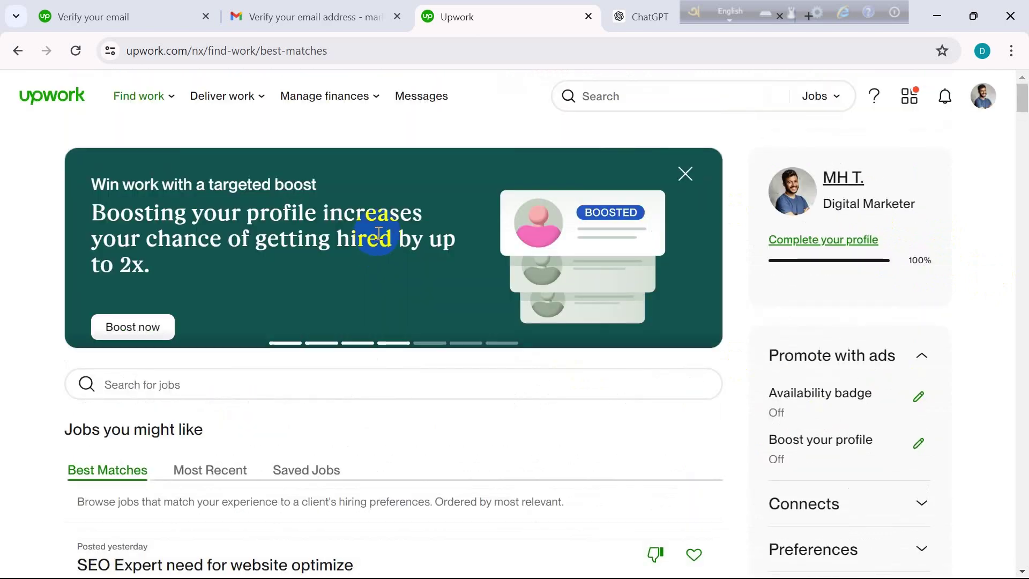
left_click(681, 177)
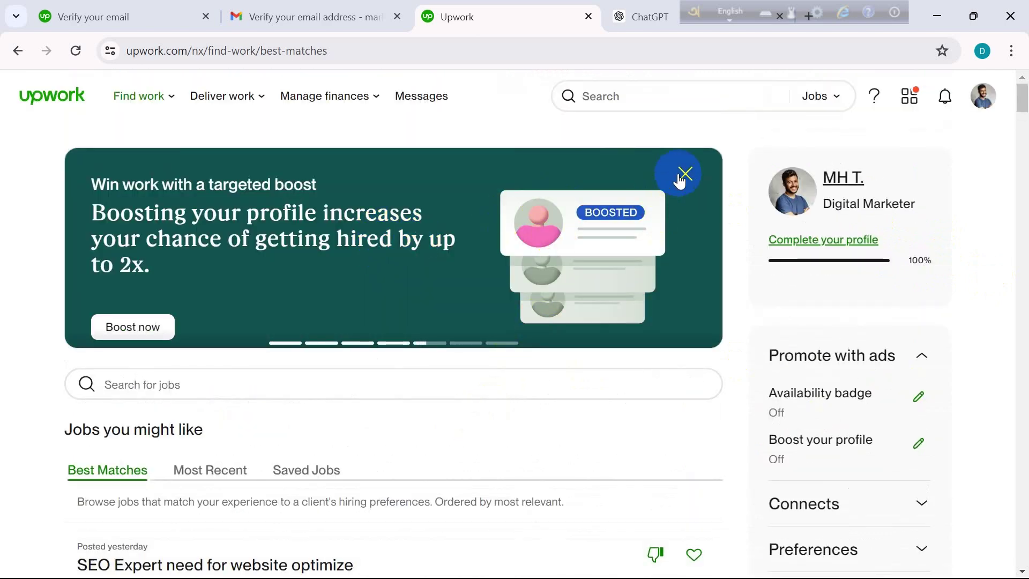
left_click(684, 178)
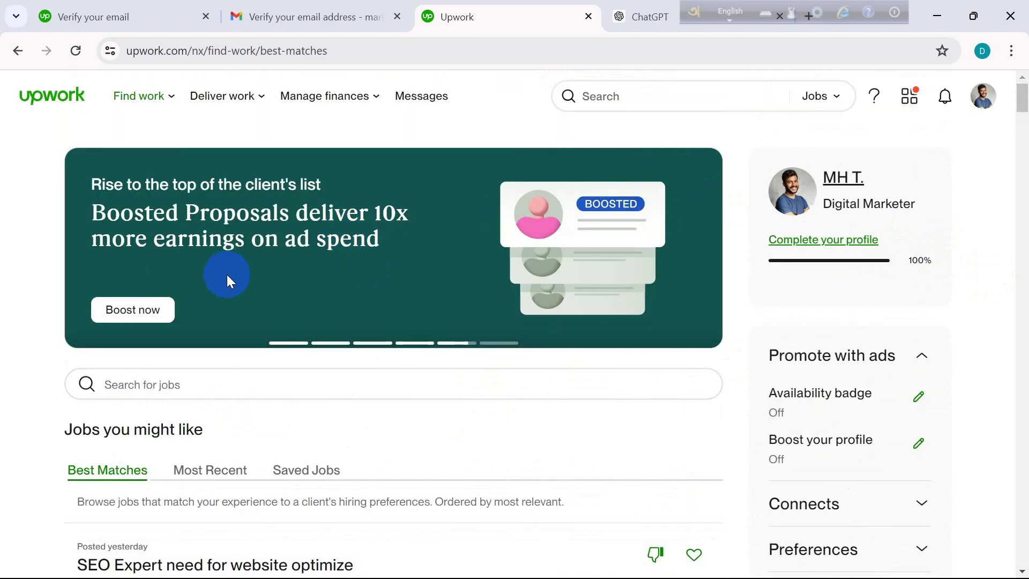
left_click(683, 179)
left_click_drag(697, 9, 411, 46)
left_click(678, 186)
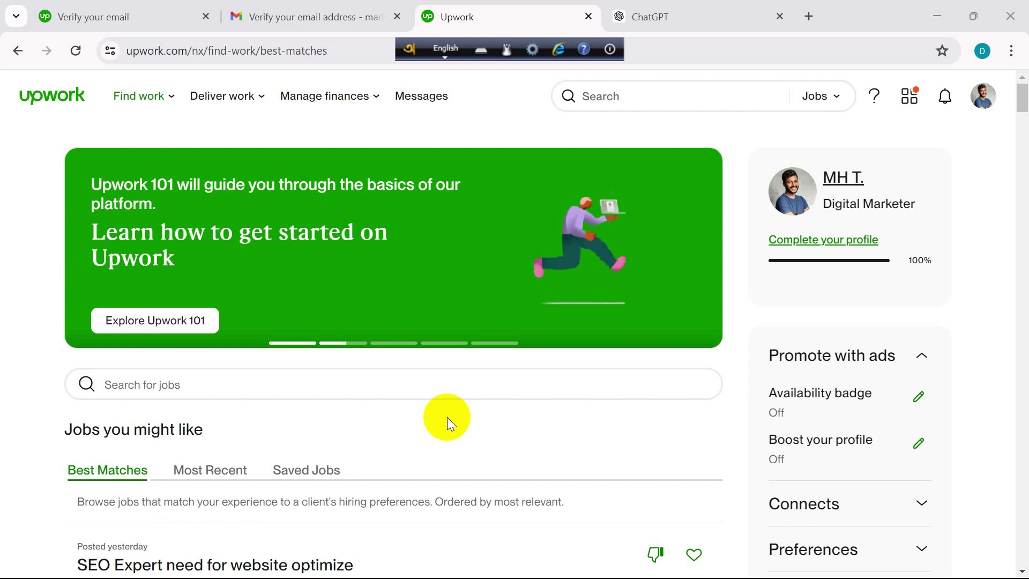
- In a new tab, type an e-mail address in the address bar, then replace it with a phone number
left_click(809, 16)
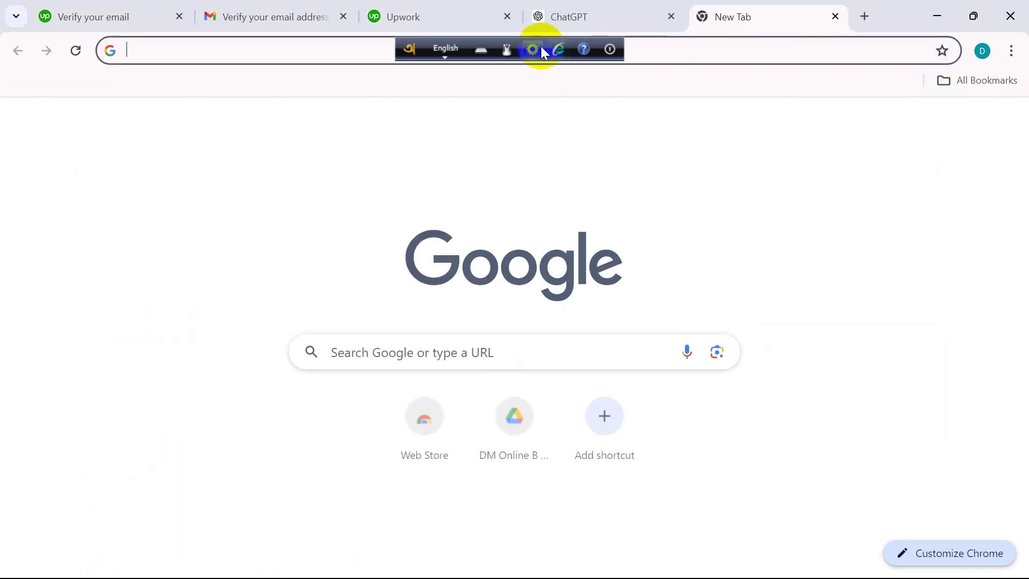
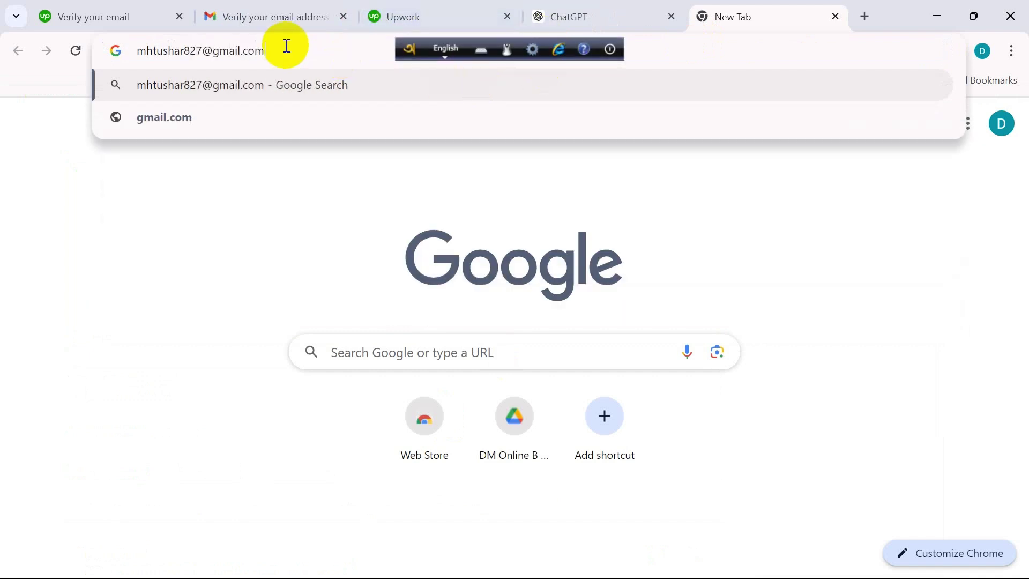
left_click_drag(284, 48, 121, 49)
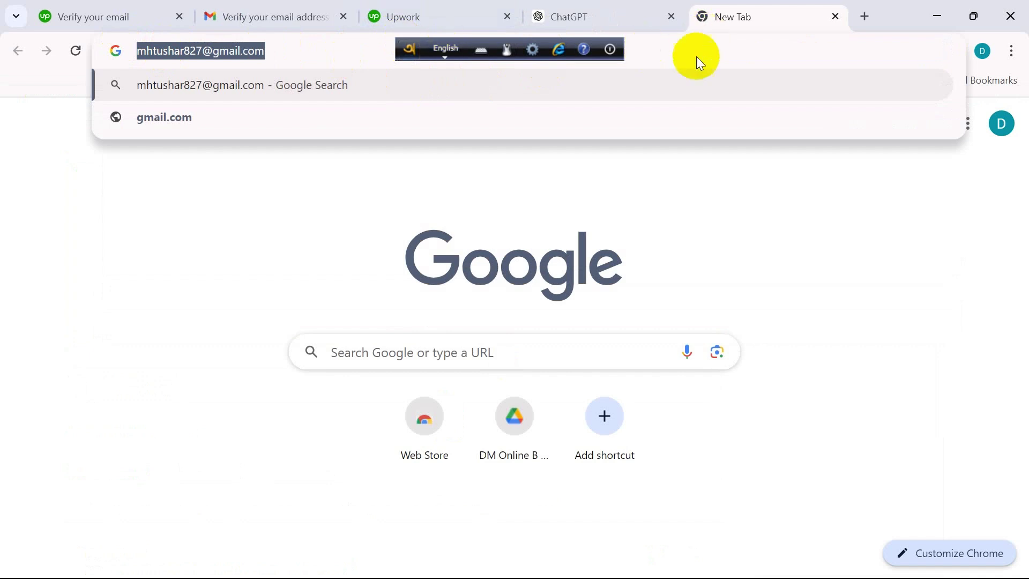
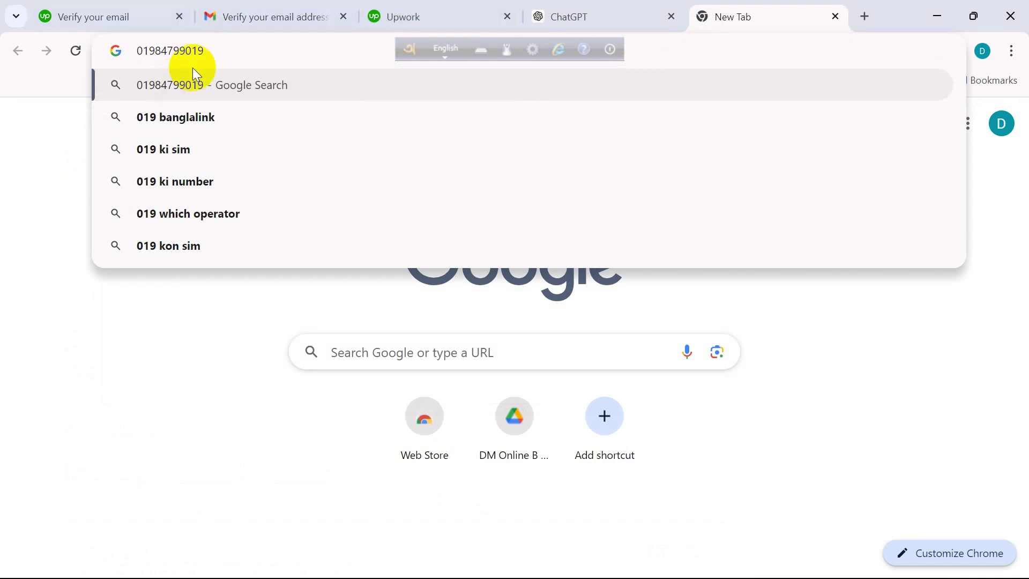
- Select the entered phone number and move the floating language toolbar over the page
left_click_drag(205, 51, 144, 48)
left_click_drag(403, 66, 114, 46)
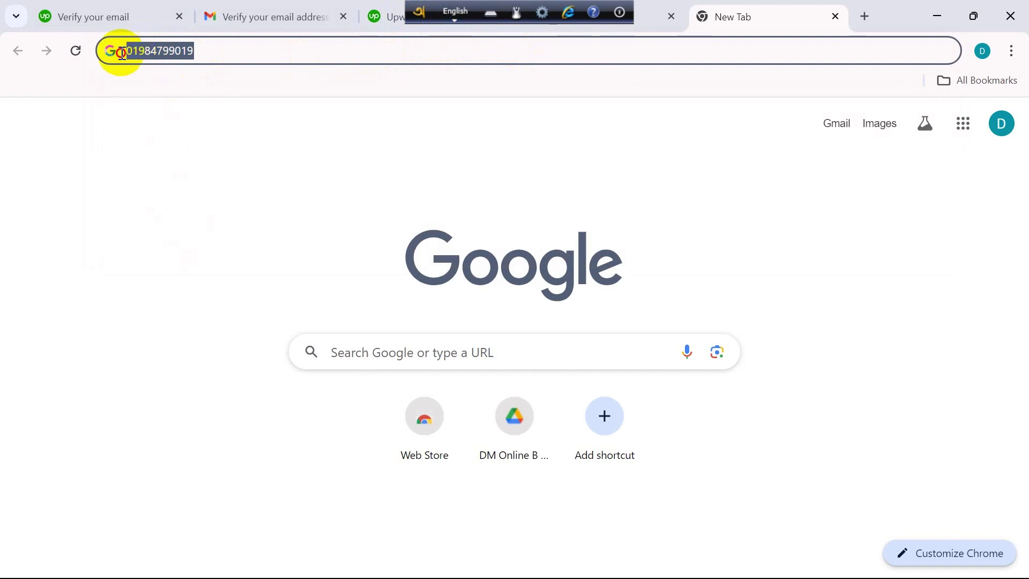
left_click(268, 103)
left_click(106, 51)
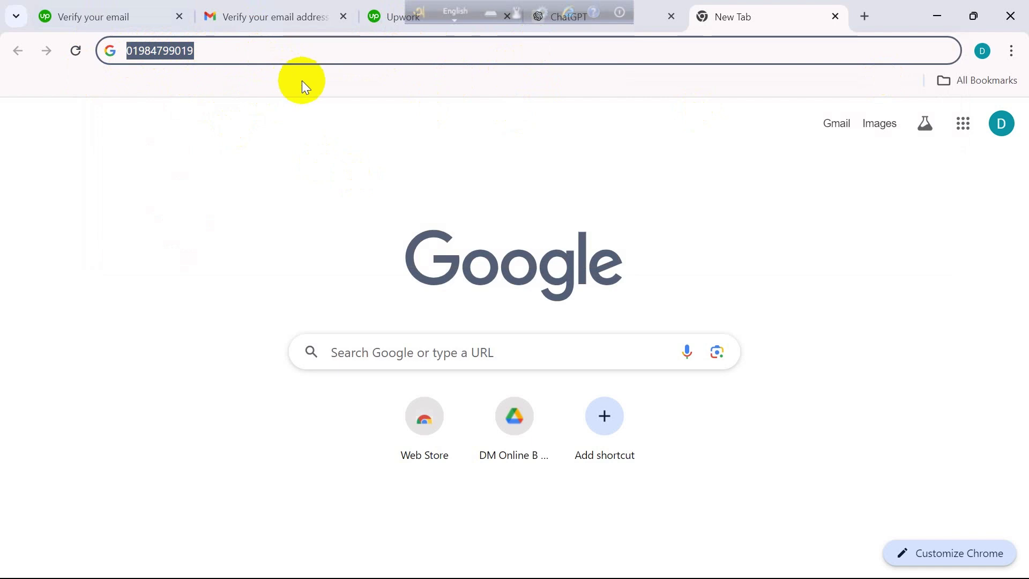
left_click_drag(418, 21, 430, 217)
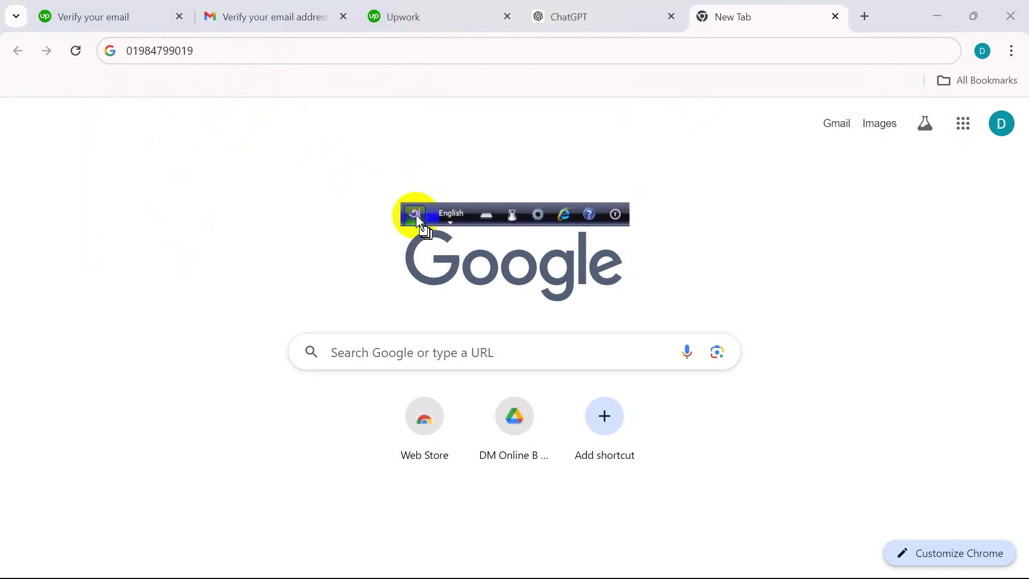
left_click(509, 152)
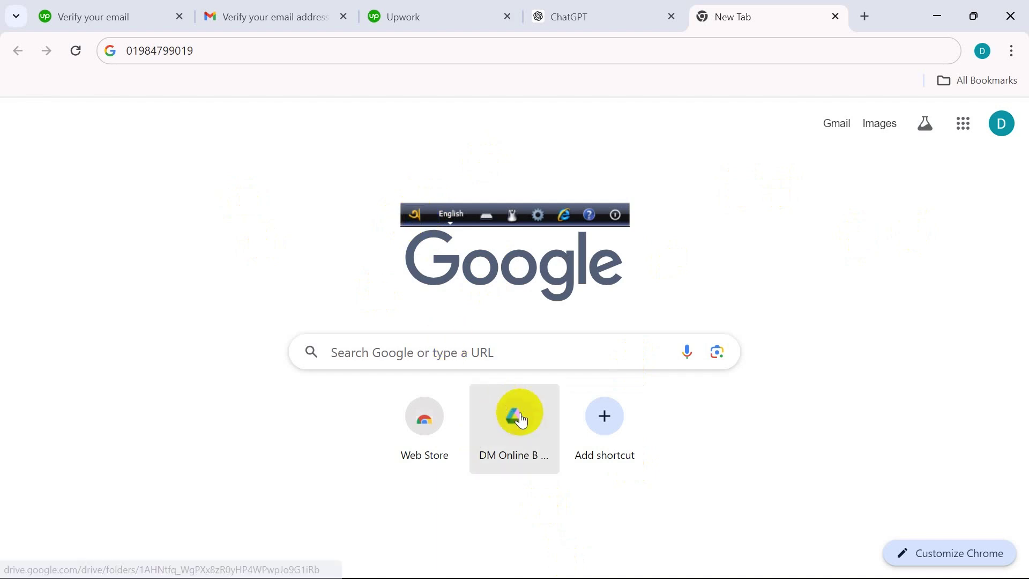
mouse_move(477, 574)
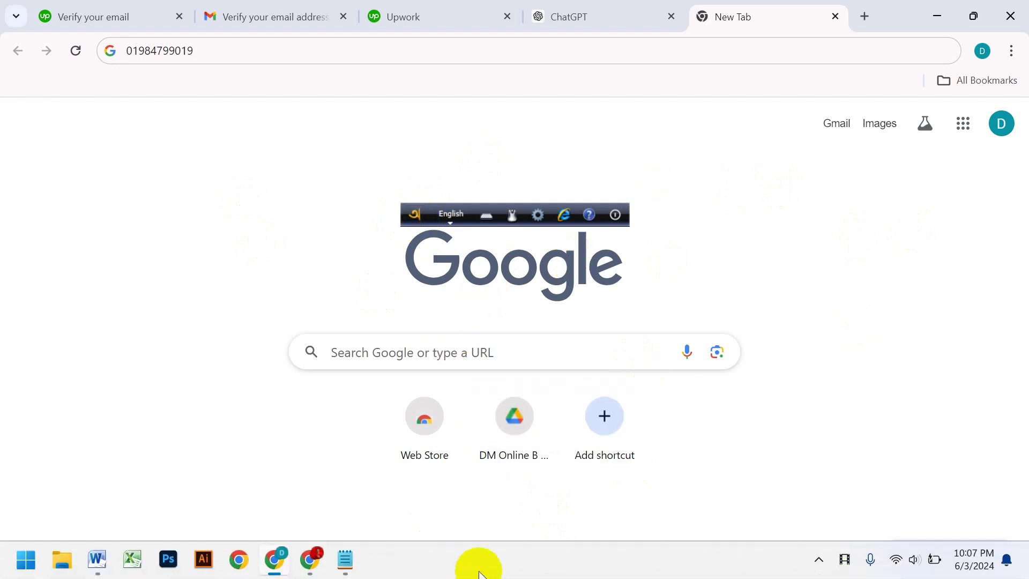